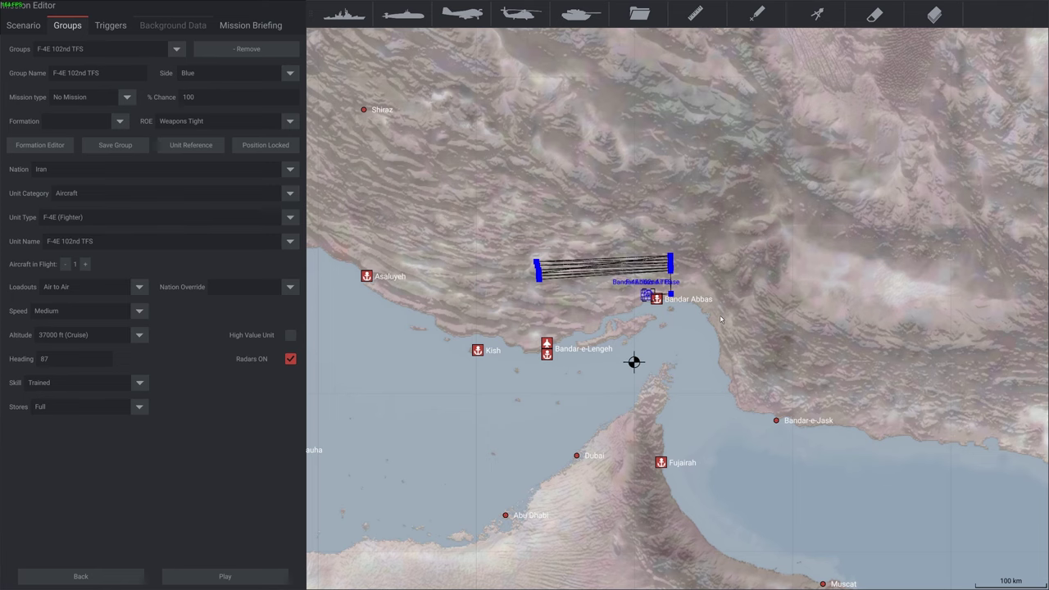
Step: Examine the F-4E 102nd TFS patrol route and its waypoints around Bandar Abbas on the mission map
scroll(722, 348, "up", 1)
scroll(574, 295, "up", 1)
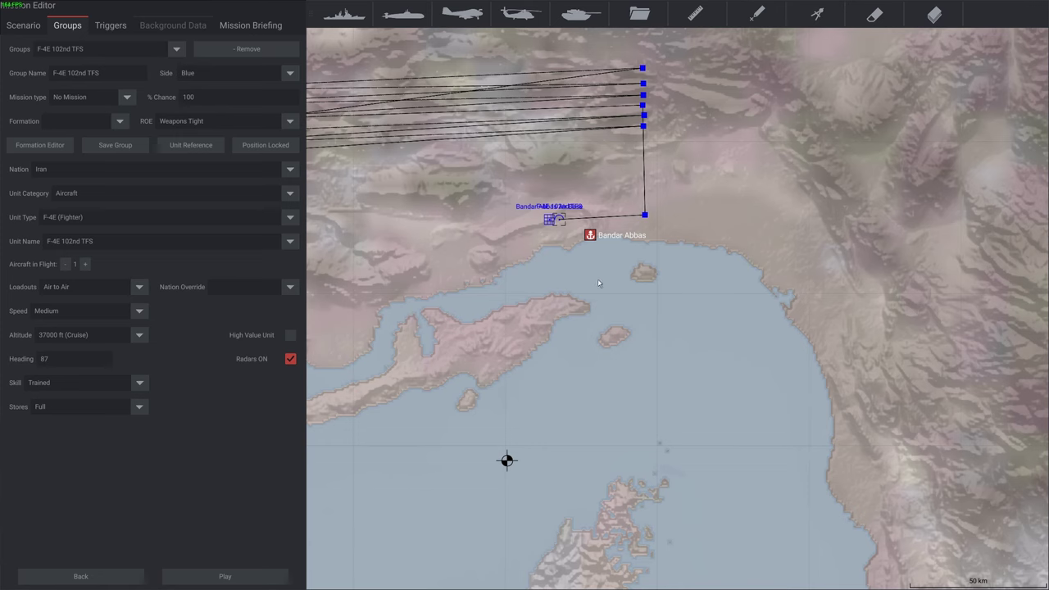
left_click_drag(634, 305, 673, 391)
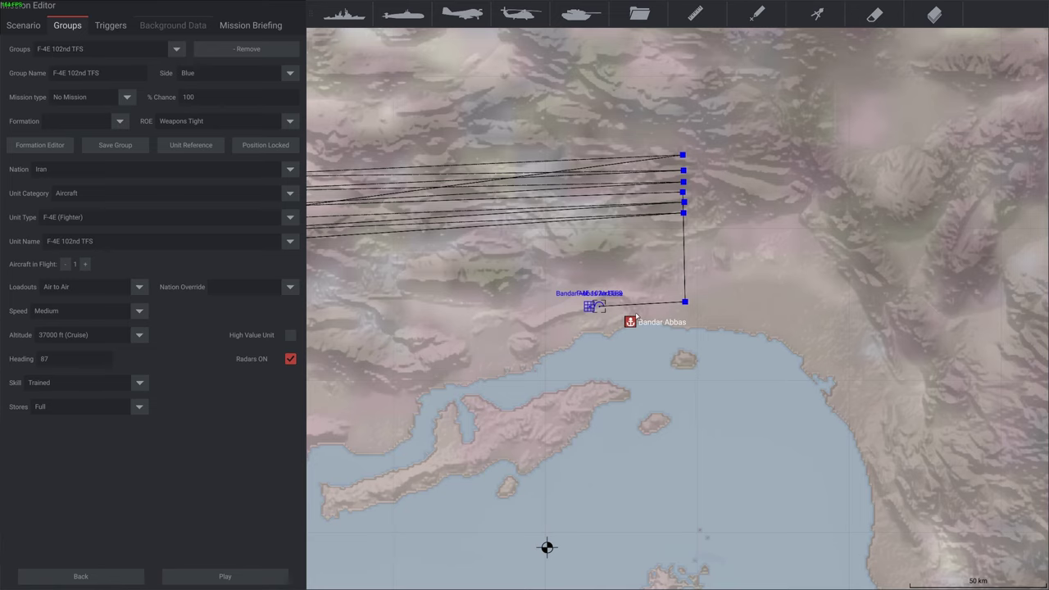
left_click_drag(638, 317, 793, 421)
scroll(480, 371, "down", 2)
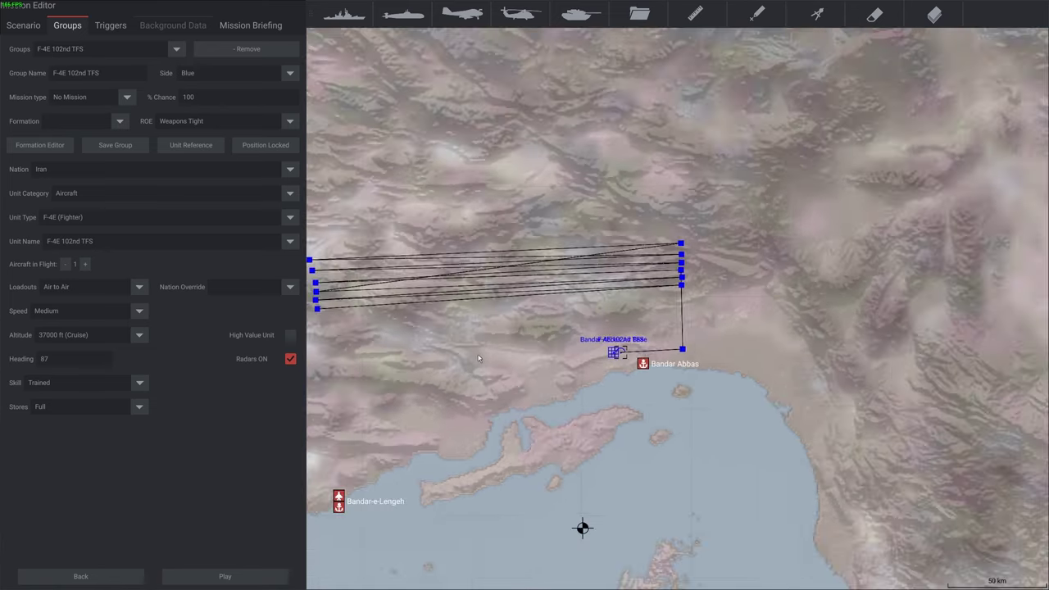
left_click_drag(478, 359, 542, 358)
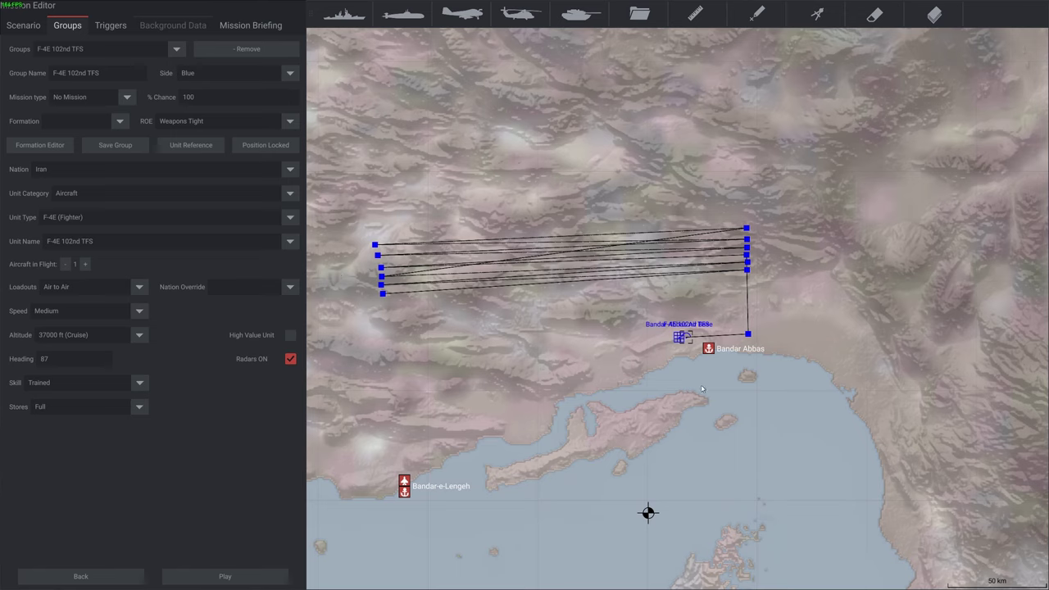
scroll(686, 313, "up", 2)
scroll(676, 326, "up", 2)
scroll(676, 325, "up", 2)
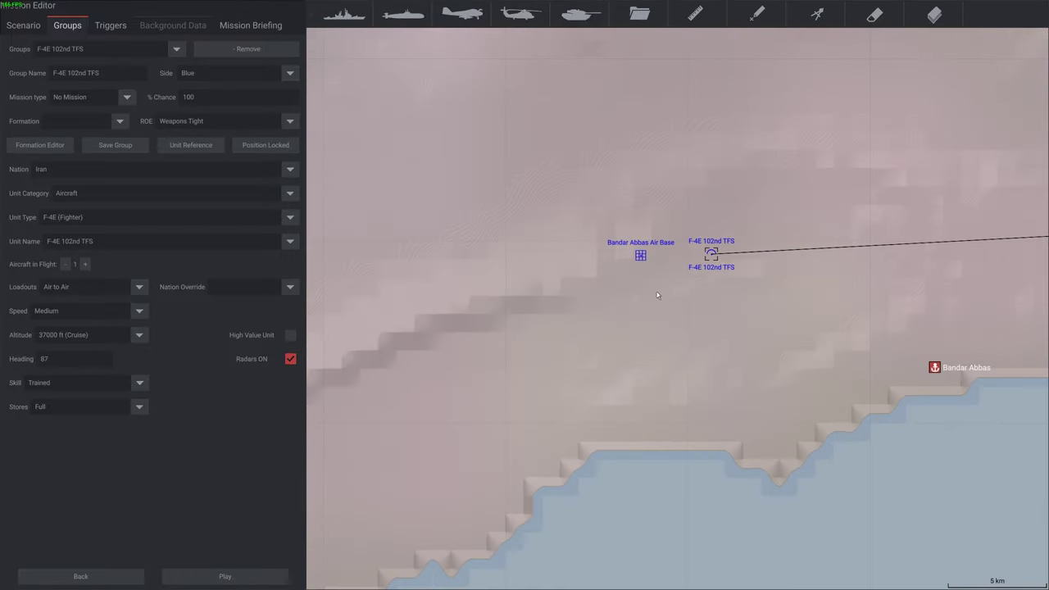
scroll(722, 336, "down", 1)
scroll(722, 337, "down", 1)
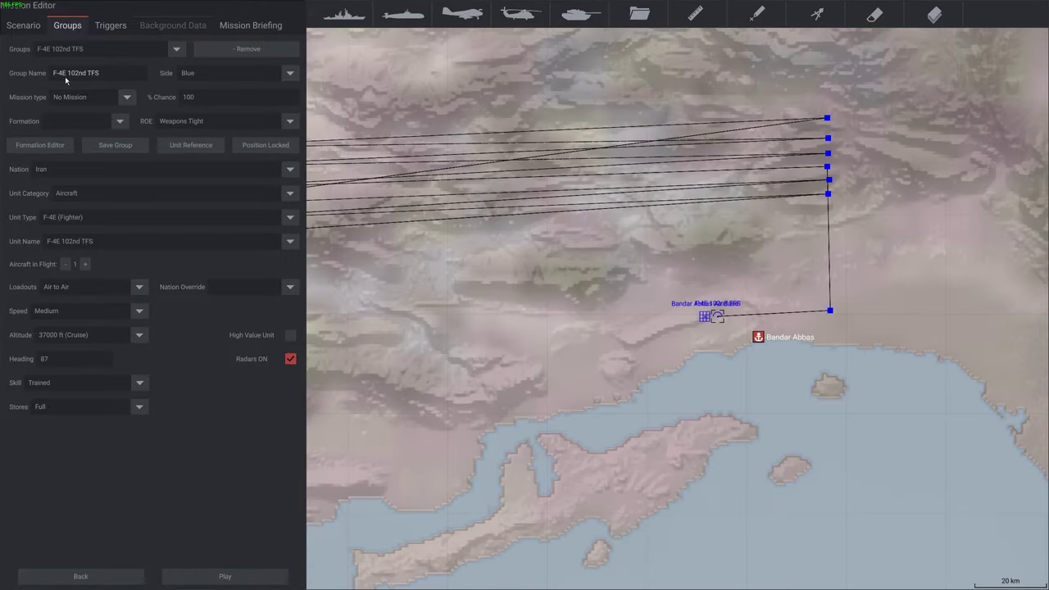
scroll(905, 200, "down", 1)
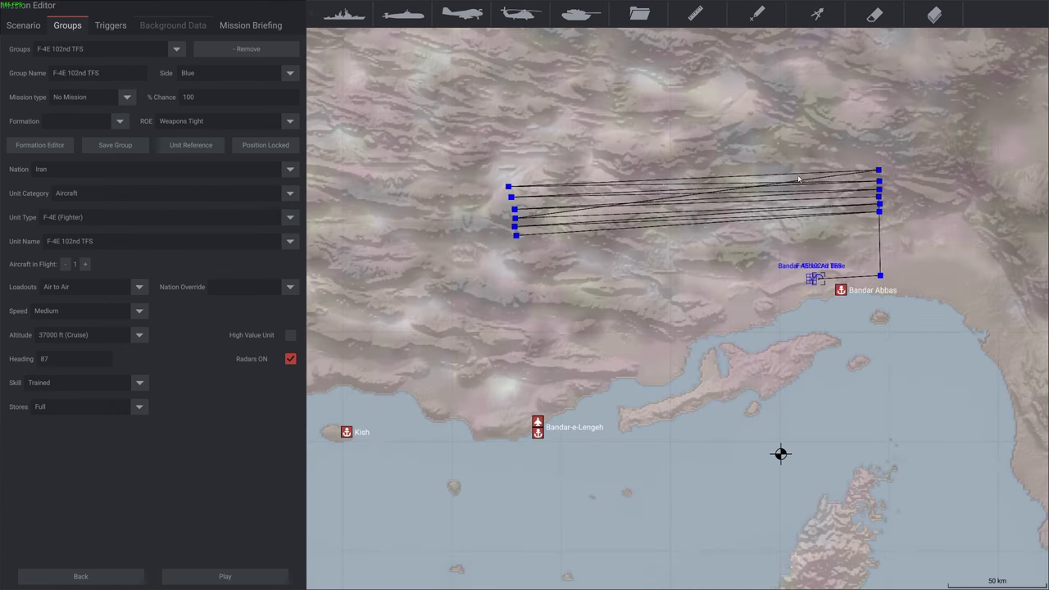
scroll(835, 280, "up", 1)
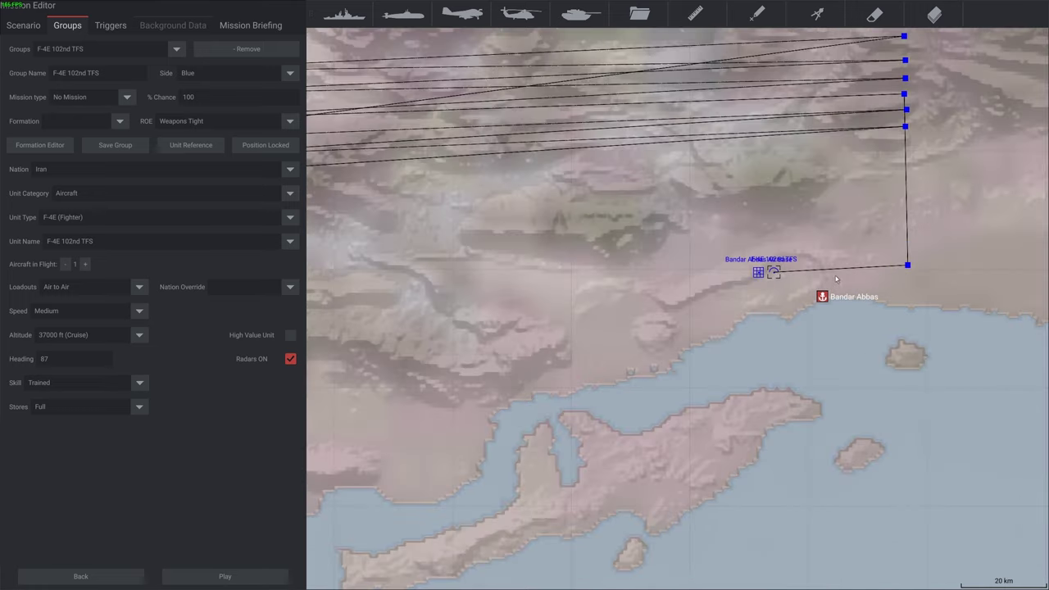
Step: Select Bandar Abbas Air Base on the map and view its unit reference information
scroll(834, 279, "up", 1)
left_click(733, 273)
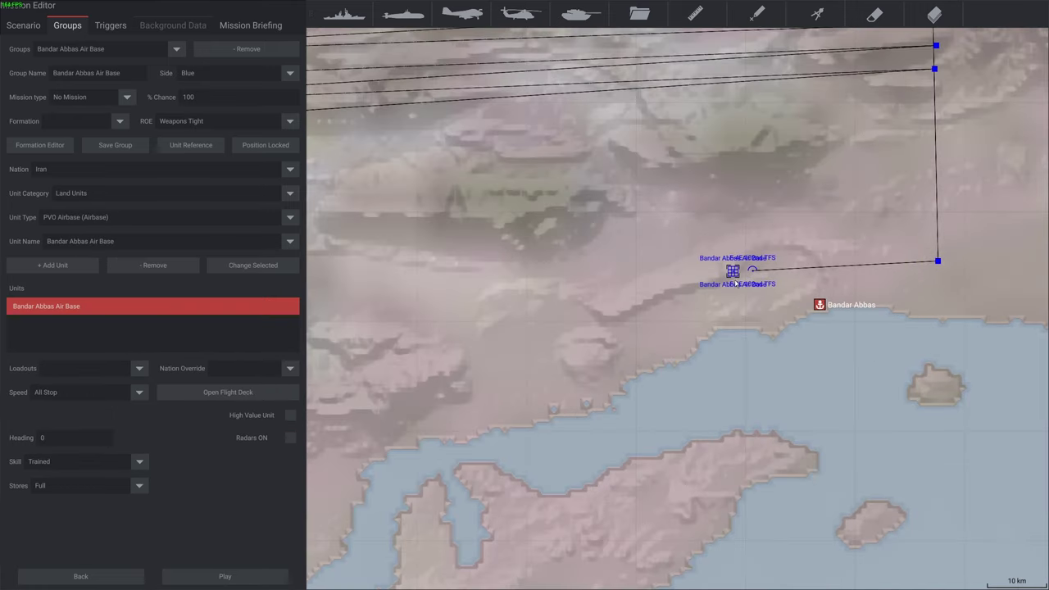
scroll(823, 431, "down", 1)
left_click_drag(818, 420, 779, 376)
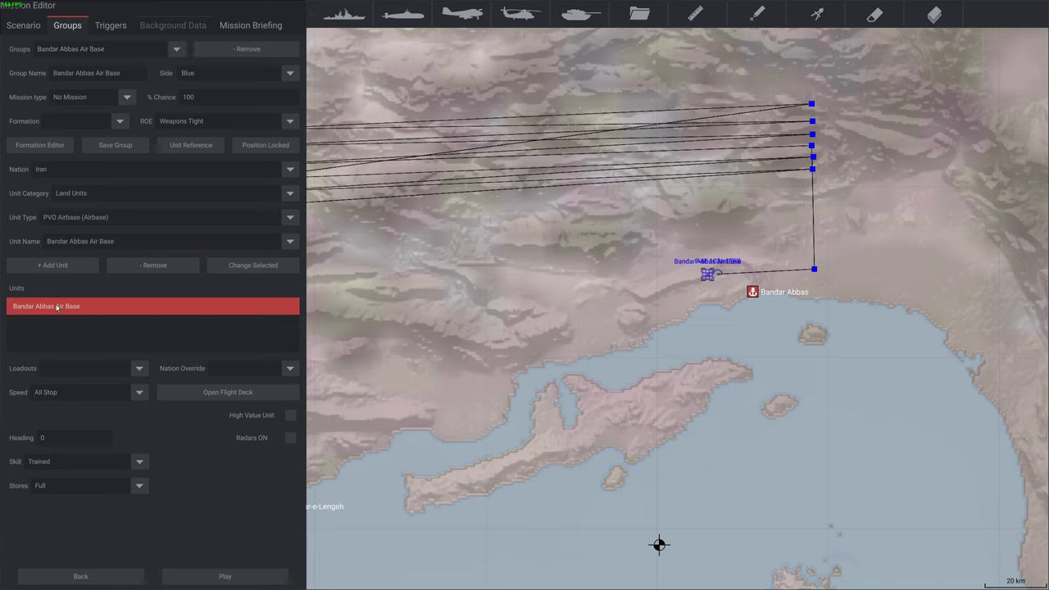
left_click(190, 145)
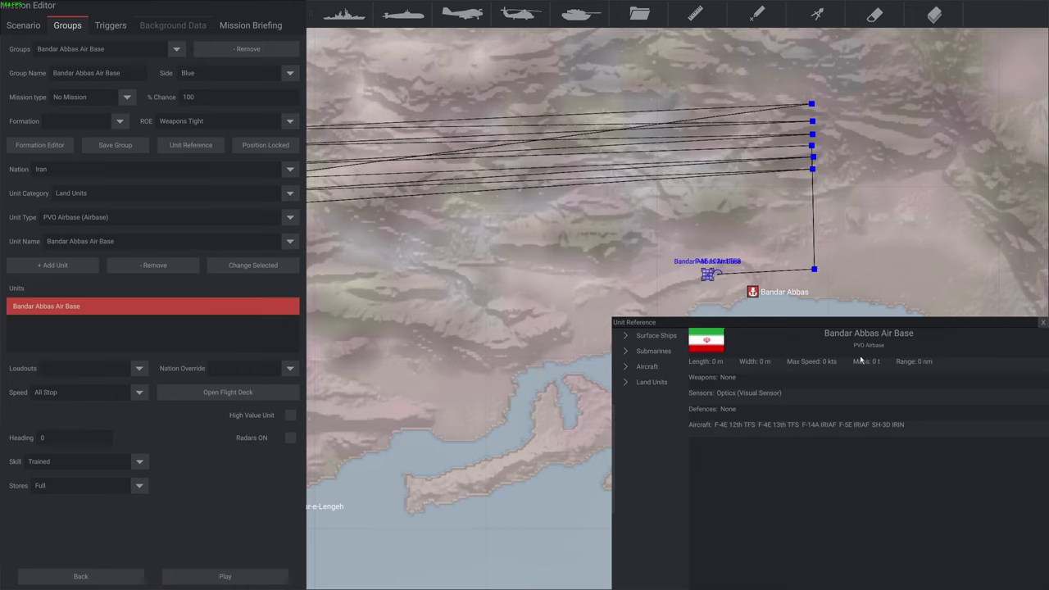
left_click_drag(1039, 327, 1039, 323)
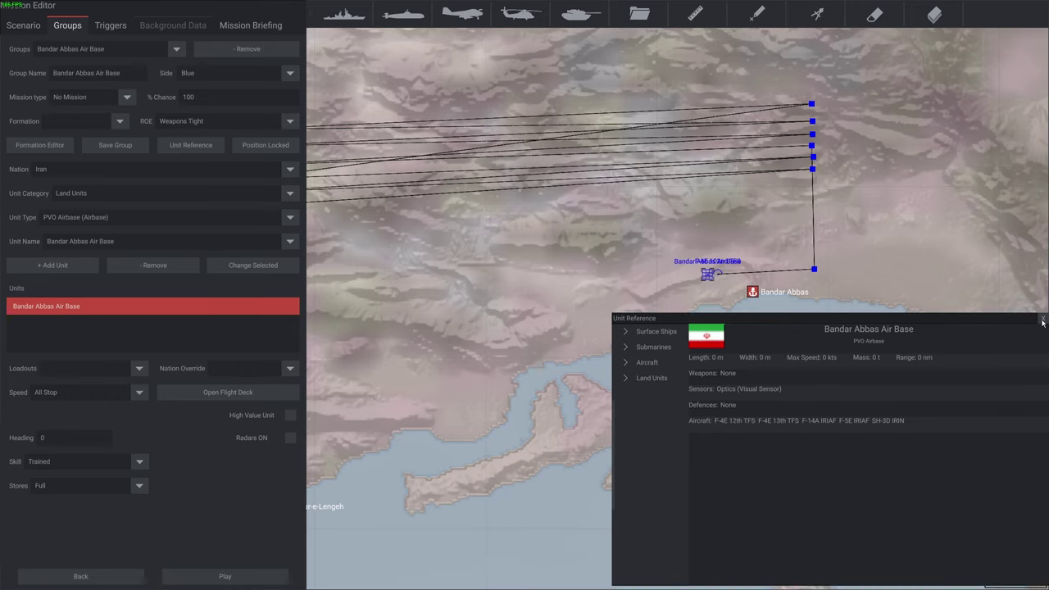
Step: Review the aircraft types on Bandar Abbas Air Base's flight deck, then close the flight deck and unit reference windows
left_click(230, 393)
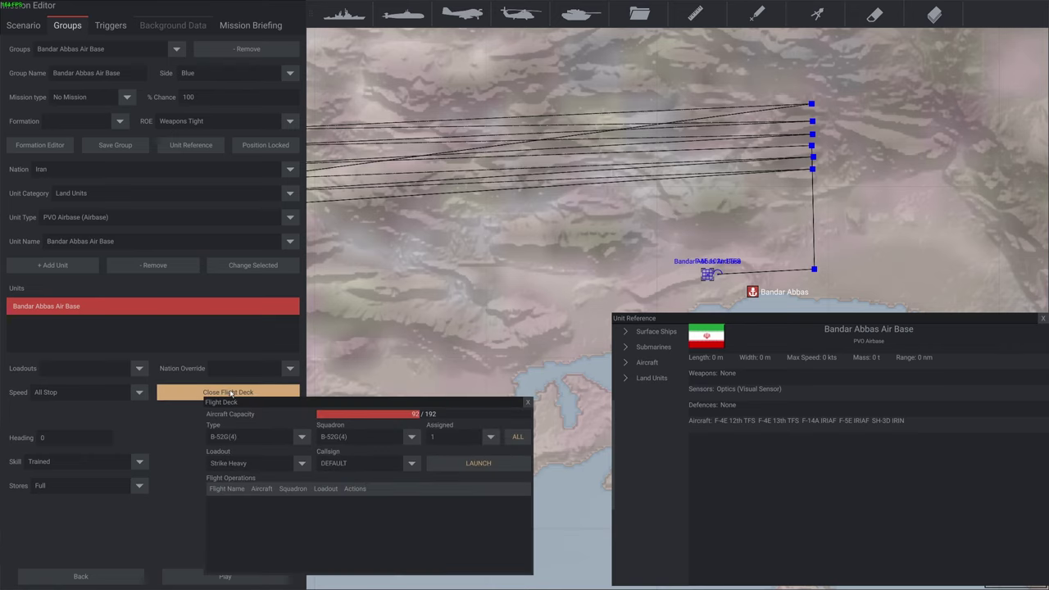
left_click_drag(410, 403, 575, 259)
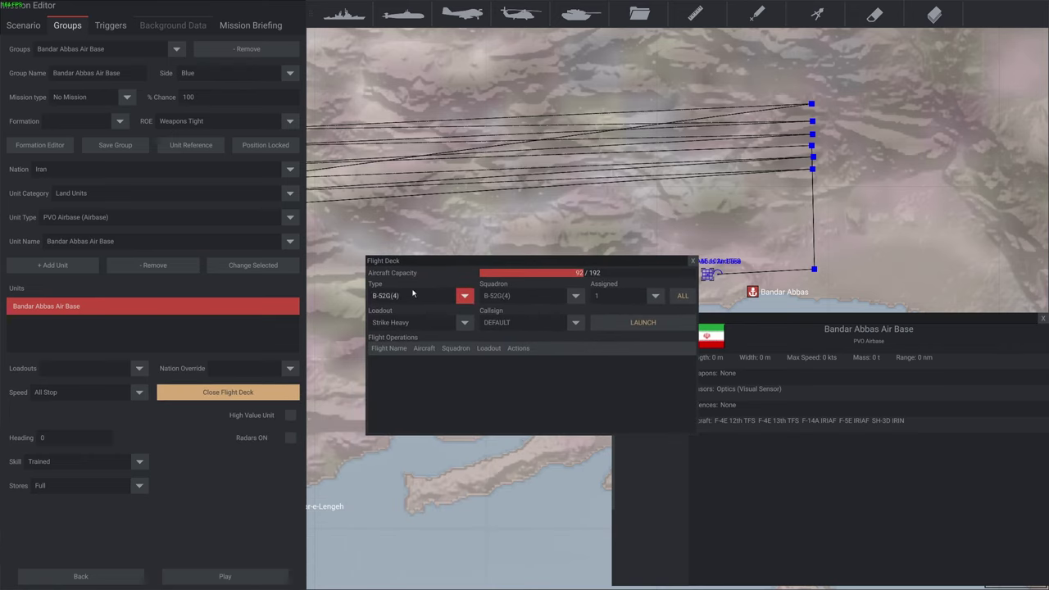
left_click(465, 298)
scroll(445, 386, "down", 5)
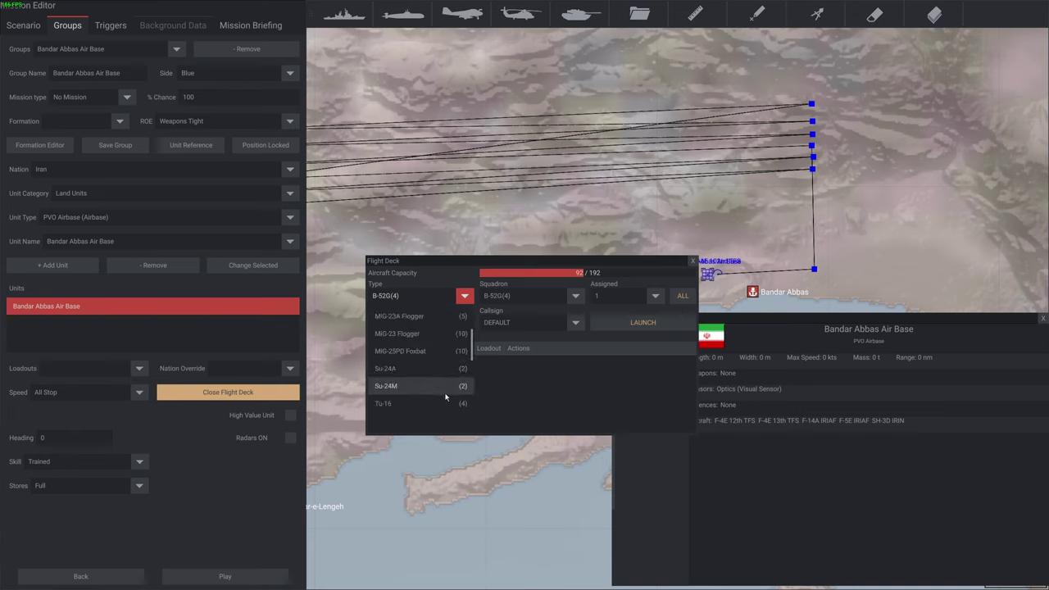
scroll(445, 397, "up", 6)
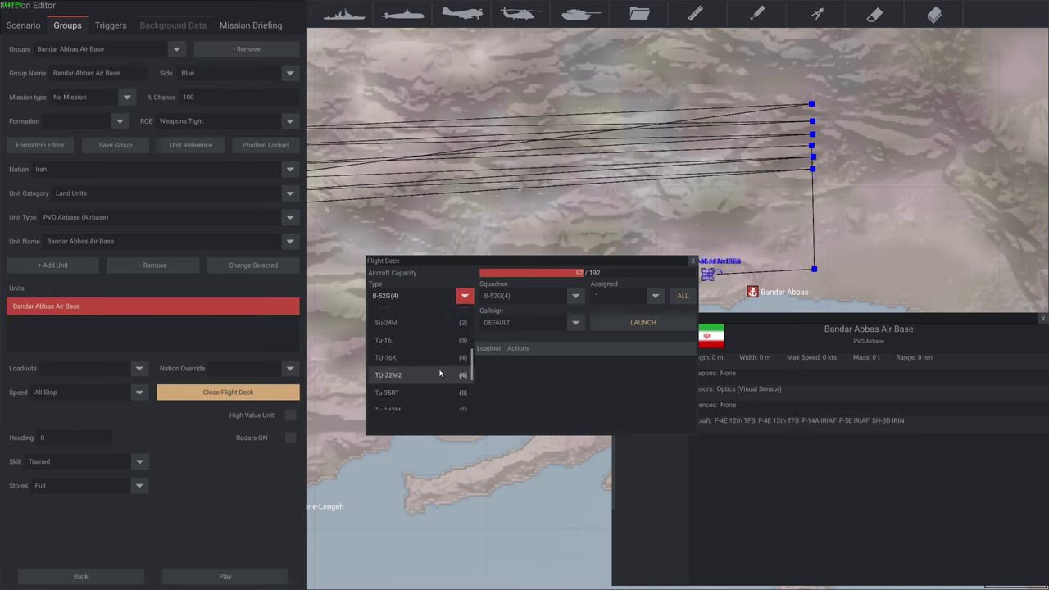
left_click(692, 260)
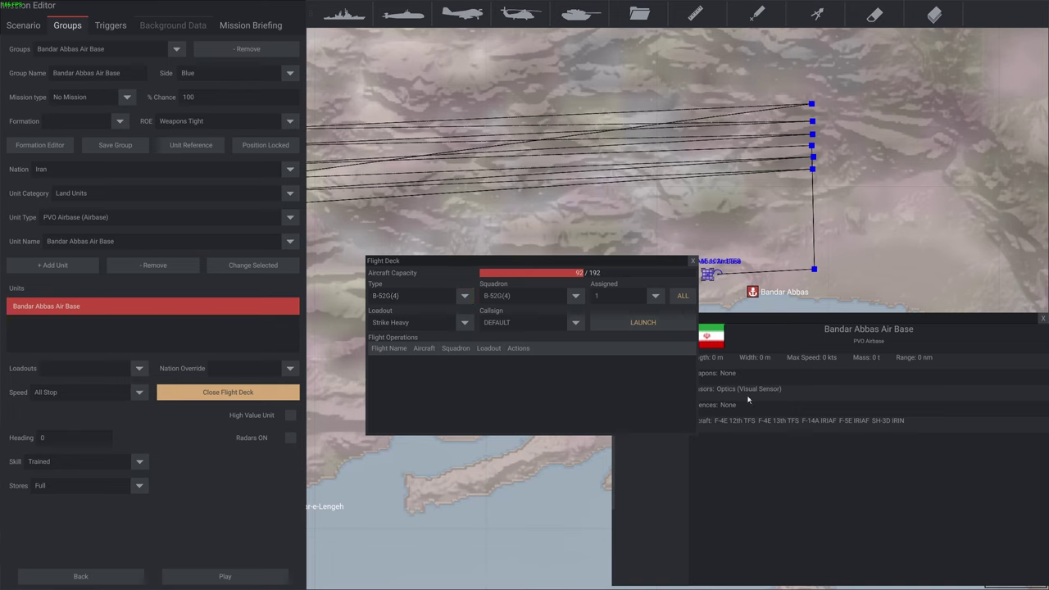
left_click(693, 261)
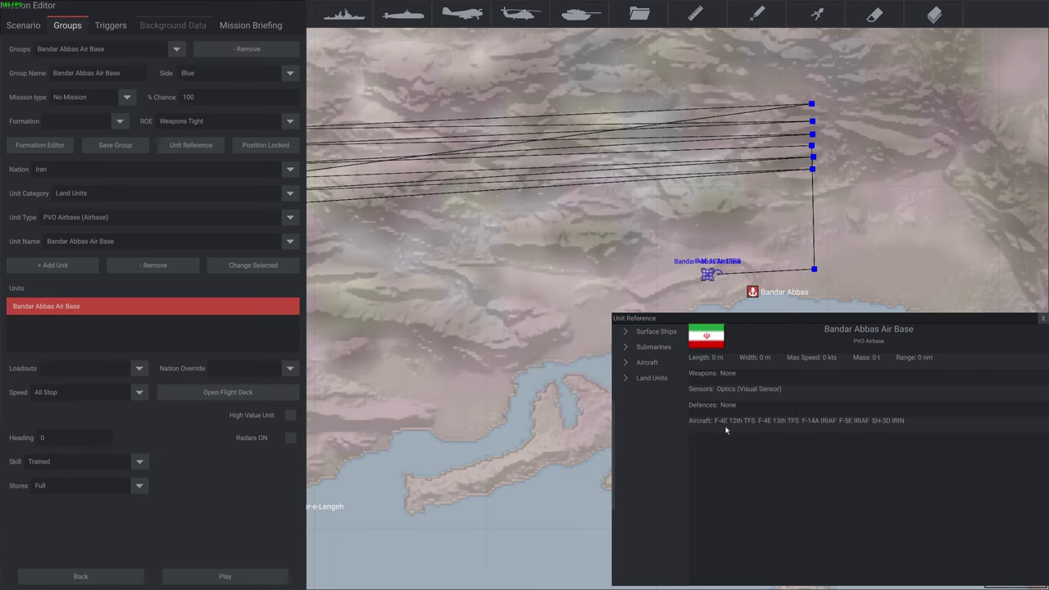
left_click(1043, 318)
Step: Run the mission, check the aircraft types available on Bandar Abbas Air Base's in-game flight deck, and exit to the editor
left_click(207, 578)
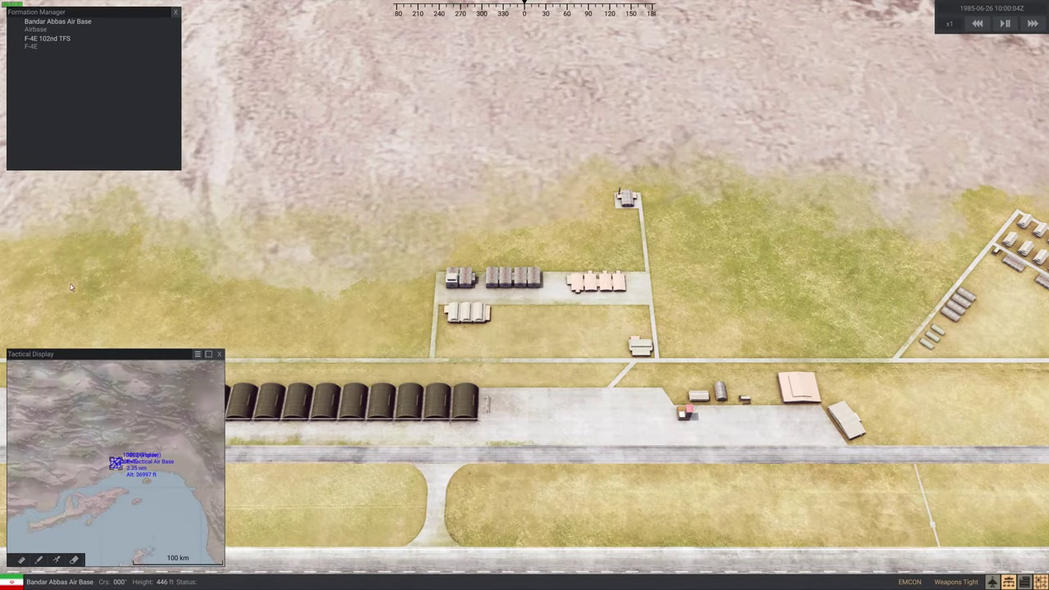
left_click(992, 582)
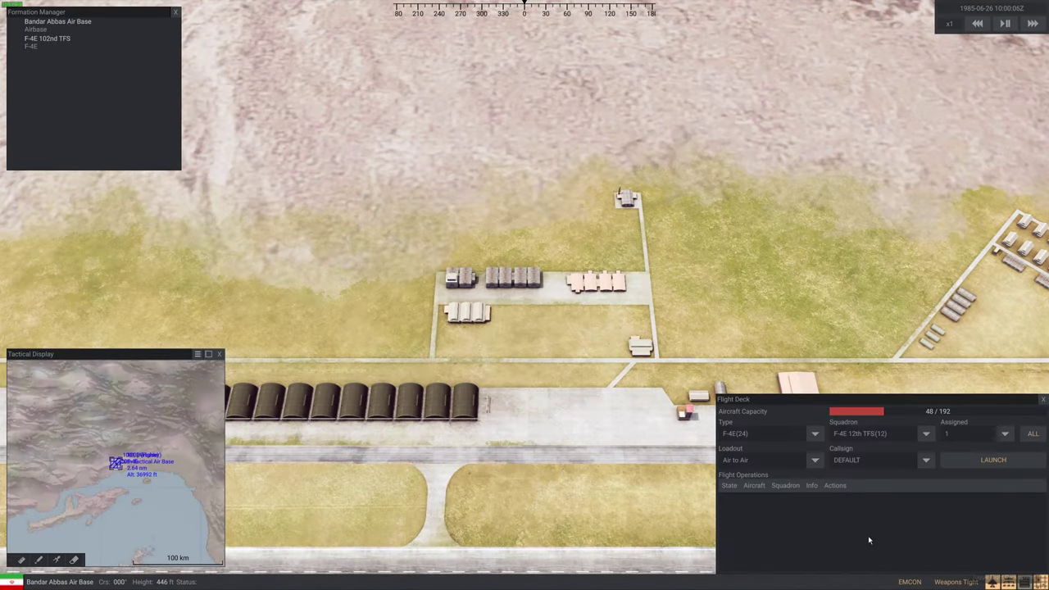
left_click(816, 434)
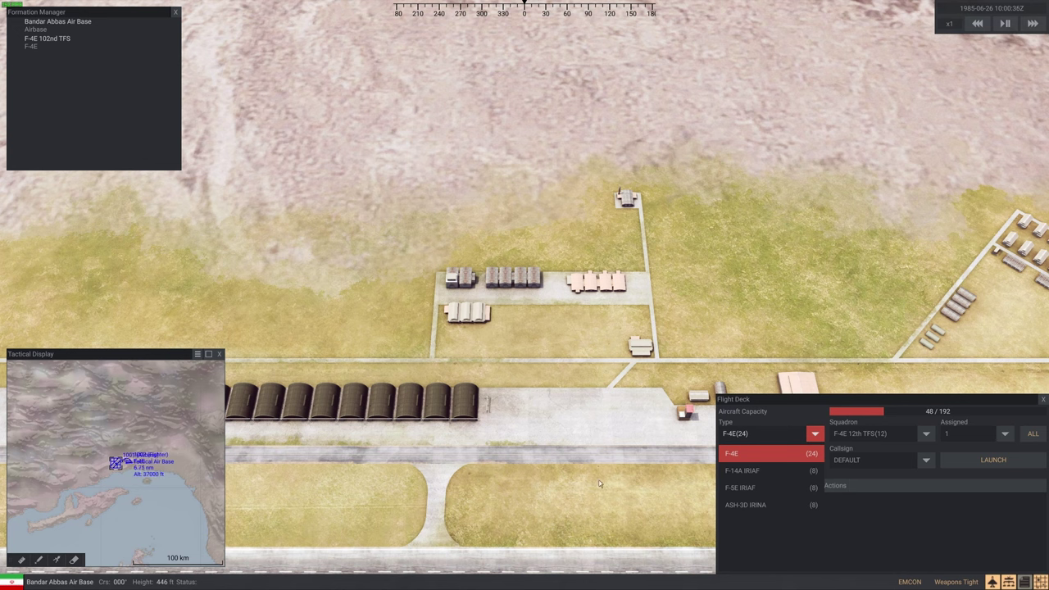
key("Escape")
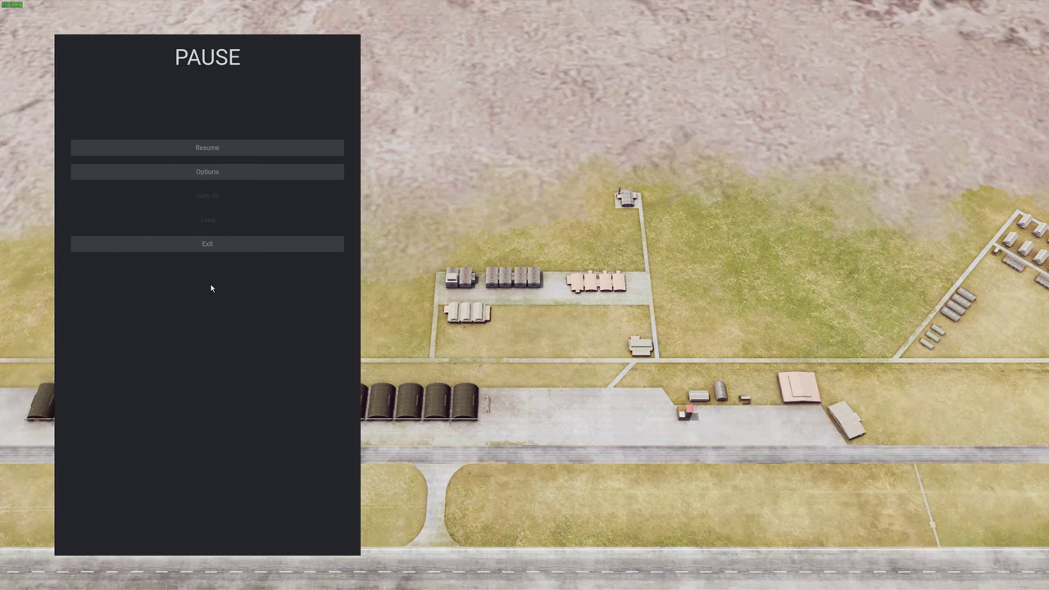
left_click(208, 243)
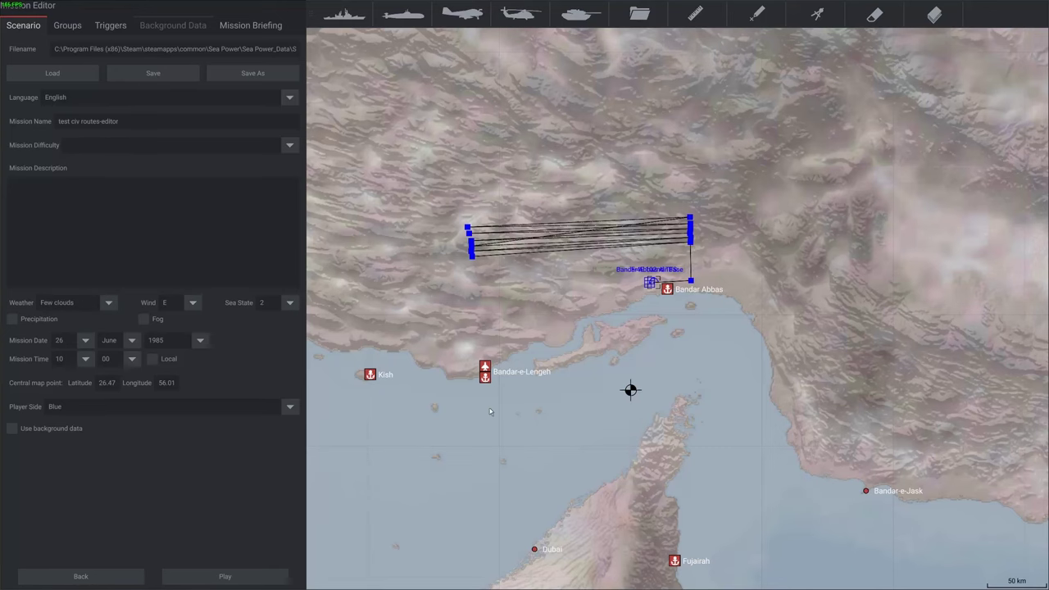
Step: Switch to the Test Civ Routes-editor.ini text file and rename the English mission to test civ routes-run3
key("alt+Tab")
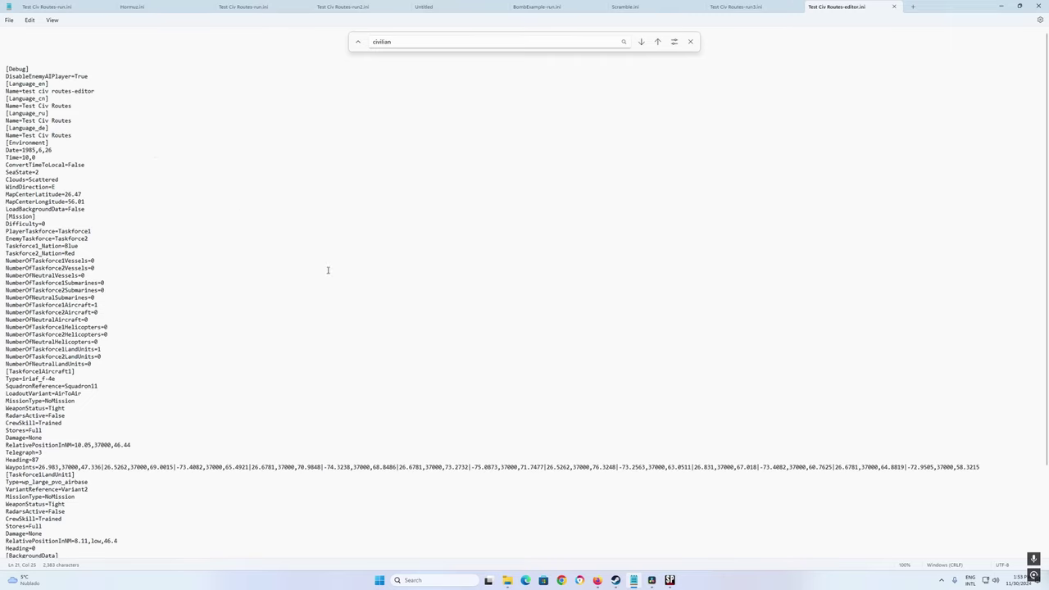
left_click(94, 92)
key("BackSpace")
key("BackSpace")
key("BackSpace")
key("BackSpace")
left_click(153, 108)
key("shift+Right")
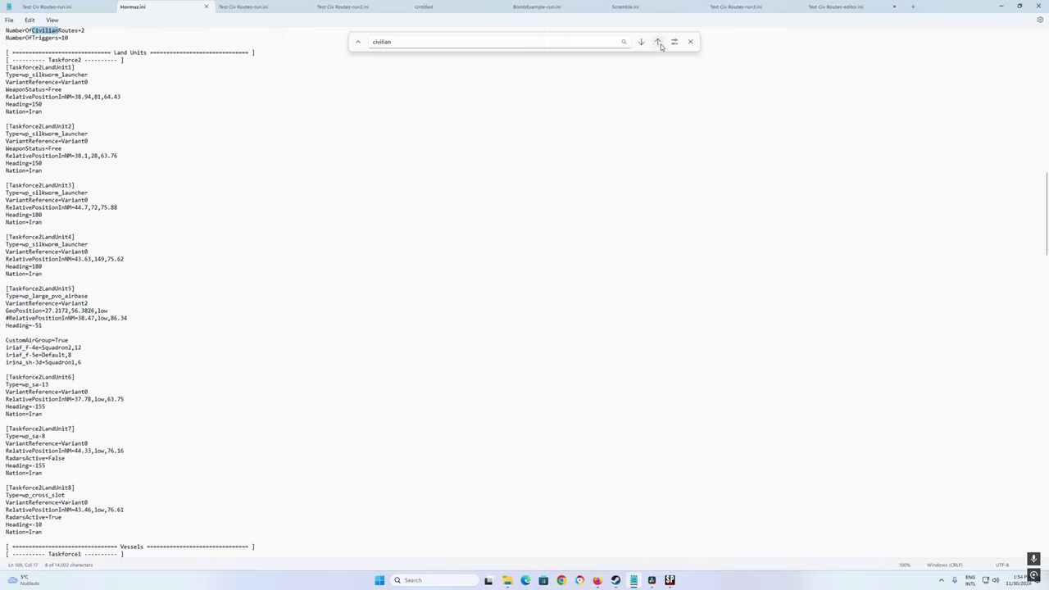
Step: Copy the NumberOfCivilianRoutes=2 line from Hormuz.ini into Test Civ Routes-editor.ini, below NumberOfNeutralLandUnits, with blank lines around it
scroll(399, 230, "up", 2)
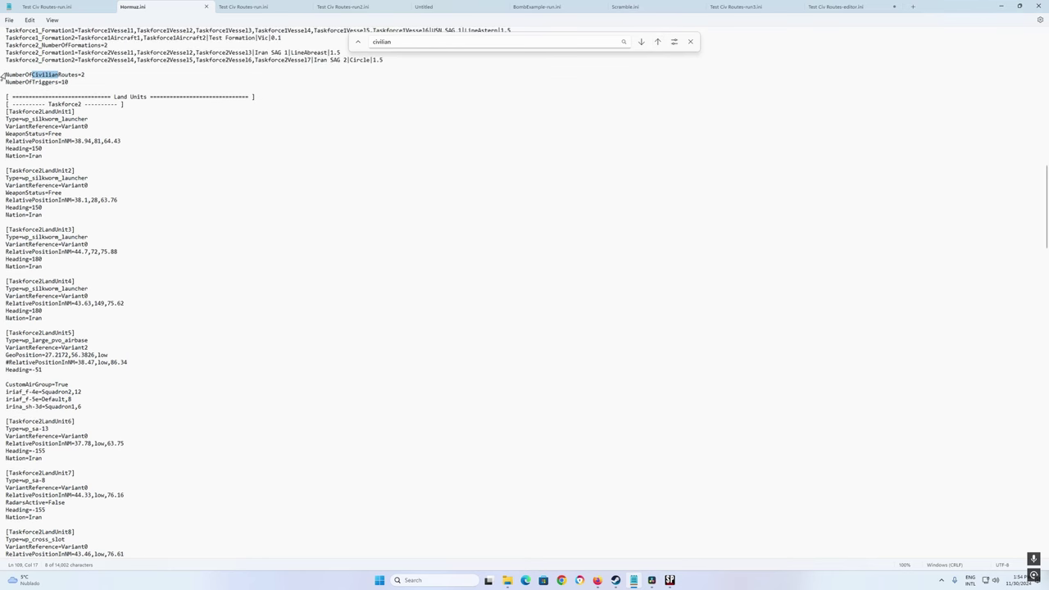
triple_click(47, 75)
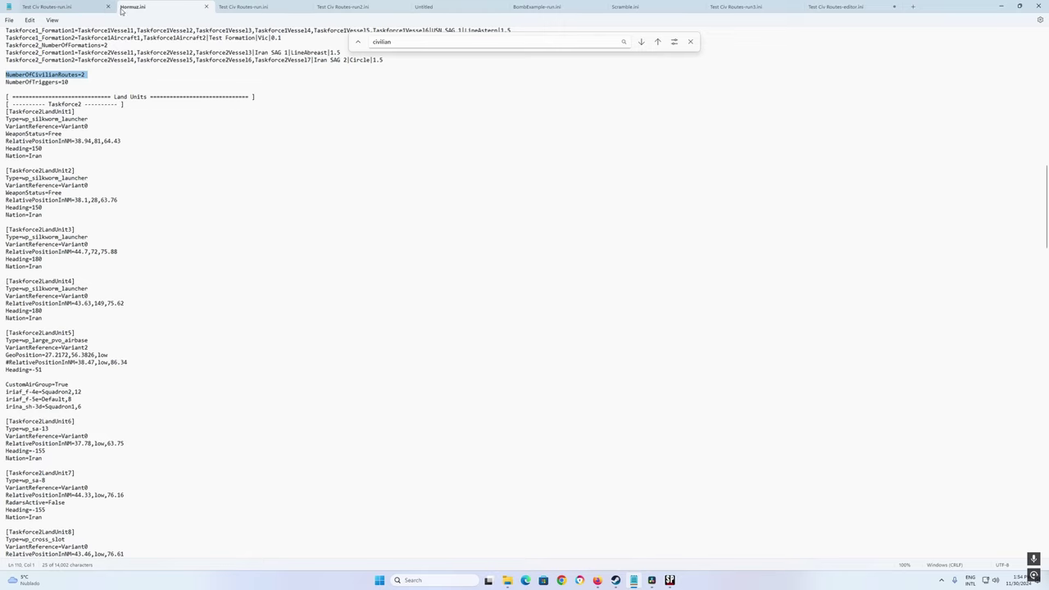
left_click(837, 8)
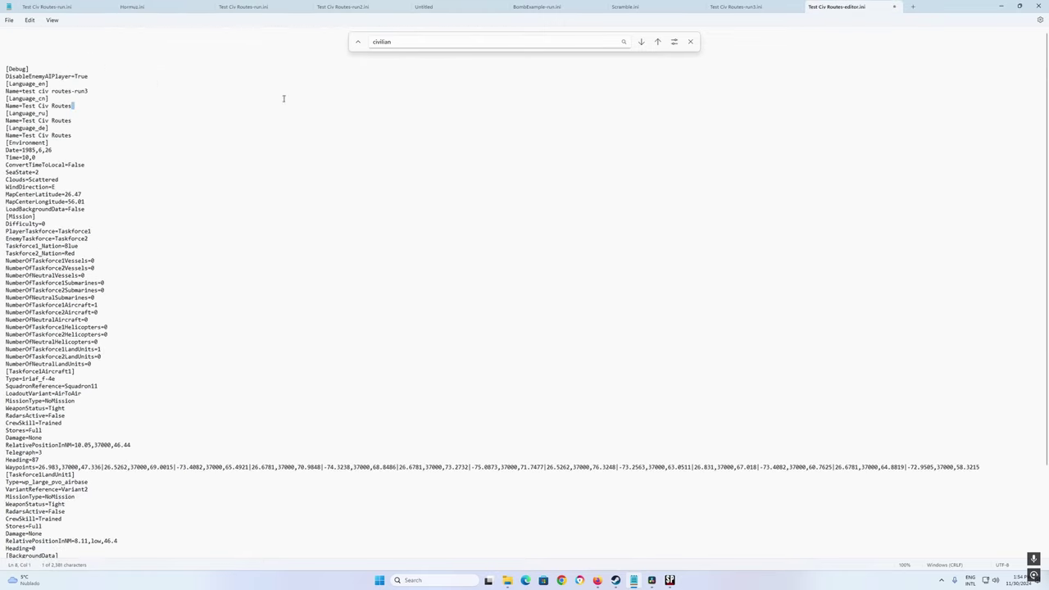
scroll(100, 252, "down", 5)
left_click(93, 259)
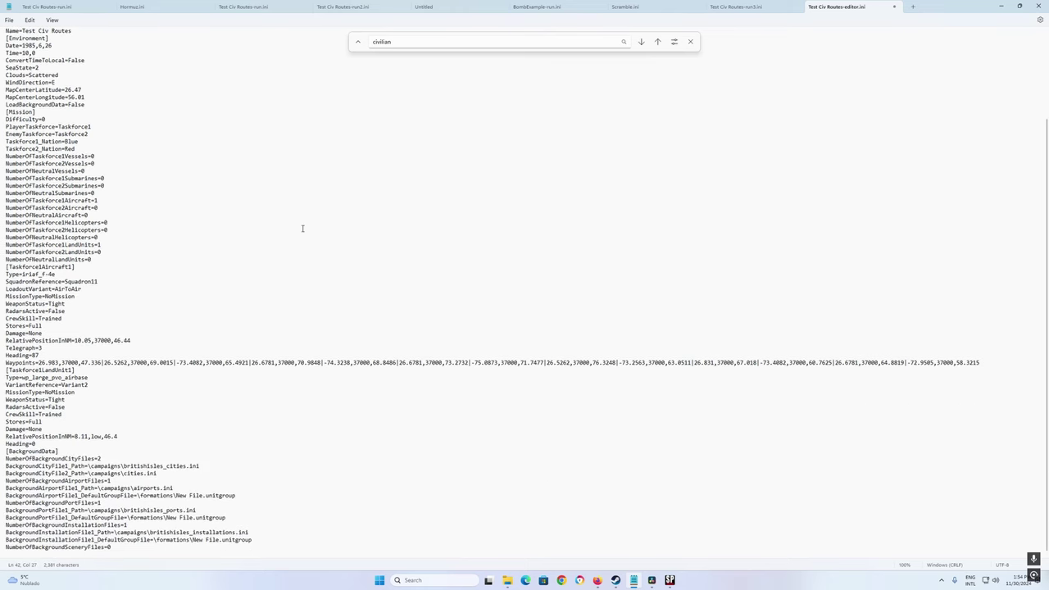
key("Return")
key("Return")
key("Return")
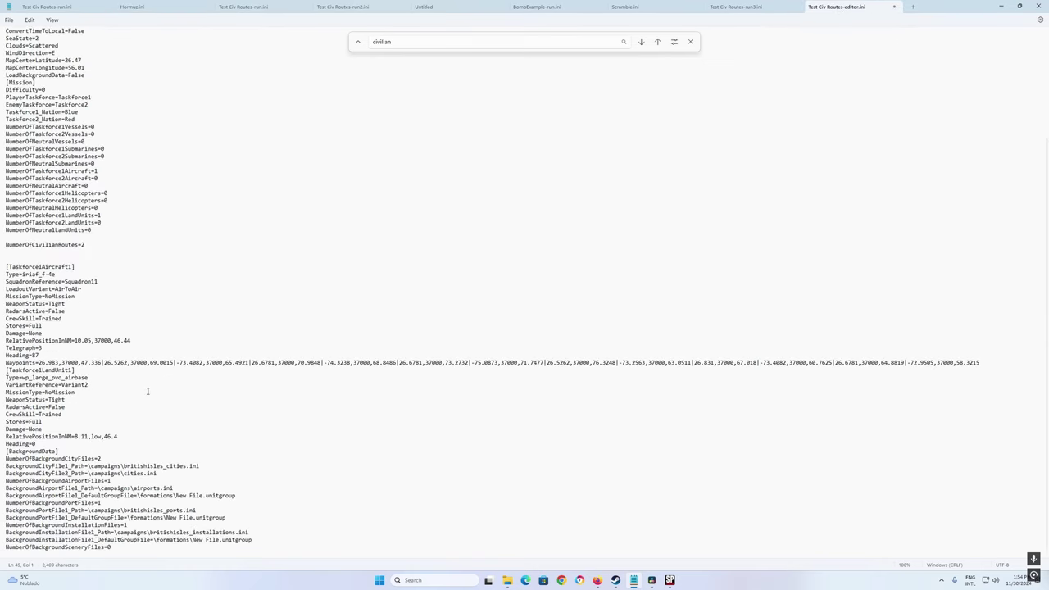
Step: Insert the CivilianRoutes section with its helicopter and F-4 patrol routes between the Taskforce1LandUnit1 and BackgroundData sections
left_click(115, 442)
key("Return")
key("Return")
key("Return")
key("Return")
key("Return")
key("Up")
key("Up")
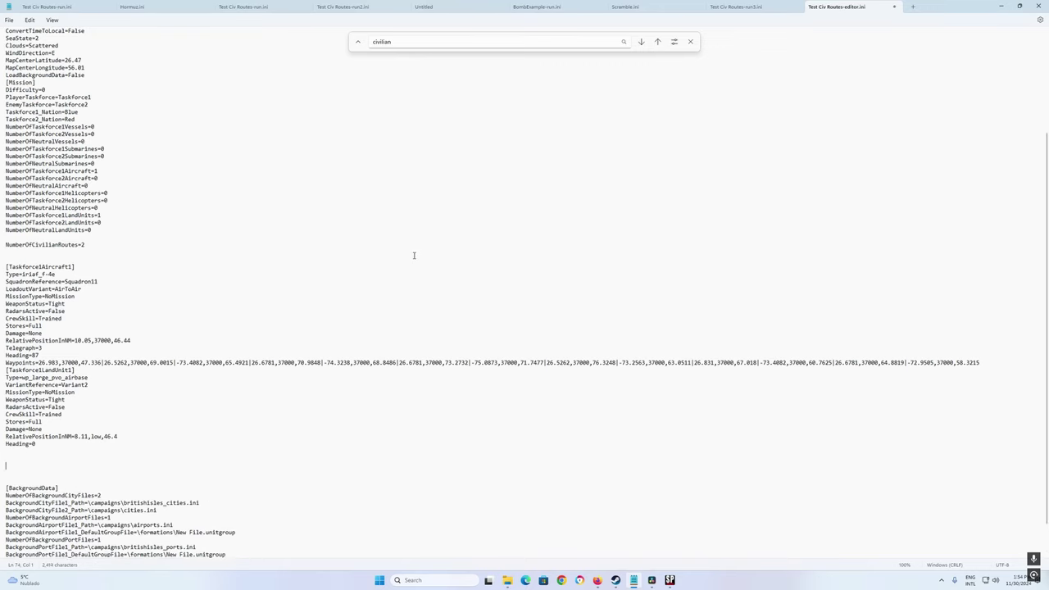
type("[ ============================== CivilianRoutes ============================== ] [CivilianRoute1]  #Helicopter Patrol StartTime=120  Taskforce=Taskforce2 SpawnFrom=Taskforce2LandUnit5 DespawnAt=Taskforce2LandUnit5 UnitType=Helicopter AllowedUnits=irina_sh-3d AllowedNations=all AllowedLoadouts=ASW EnableWeaponsAtWaypoint=1 RadarsActive=True MaxUnits=1  SpawnInterval=1200,1600 Waypoints=38,500,81|45,1000,62|32,1000,57|37,1000,73|38,500,81  [CivilianRoute2]  #F-4 Patrol StartTime=80  Taskforce=Taskforce2 SpawnFrom=Taskforce2LandUnit5 DespawnAt=Taskforce2LandUnit5 UnitType=Aircraft AllowedUnits=iriaf_f-5e AllowedNations=all AllowedLoadouts=Patrol EnableWeaponsAtWaypoint=2 MaxUnits=1 SpawnInGroupsOf=2  SpawnInterval=120,120 Waypoints=54,5000,85|75,10000,95|0,10000,95|75,10000,95|0,10000,95|75,10000,95|0,10000,95|75,10000,95|0,10000,95|-10,10000,80|20,5000,80")
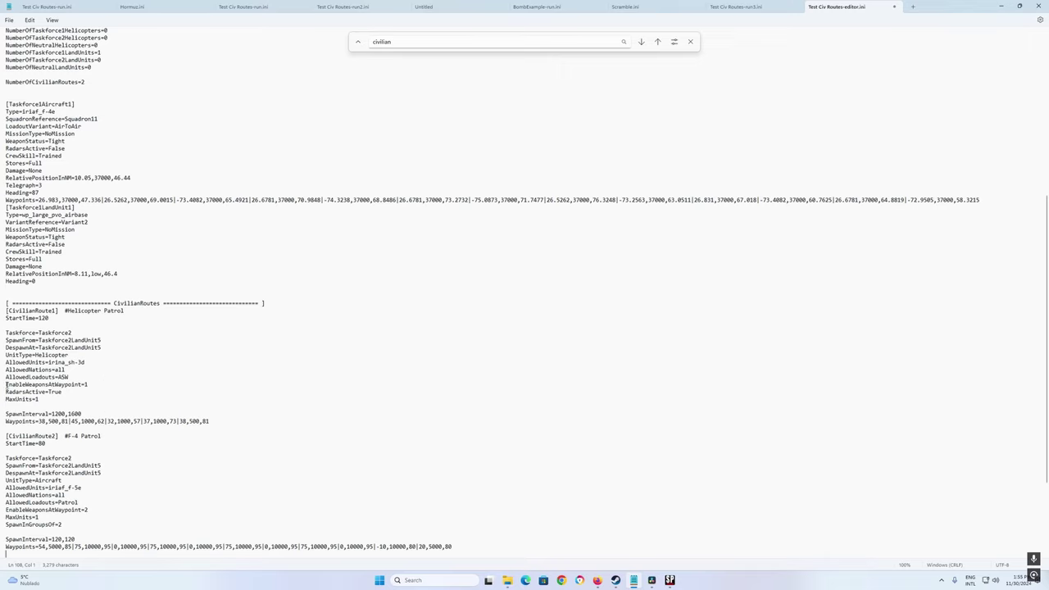
Step: Change the comment of CivilianRoute1 to "First f4 patrol"
scroll(58, 333, "up", 1)
left_click_drag(67, 333, 165, 337)
type("First f4 ")
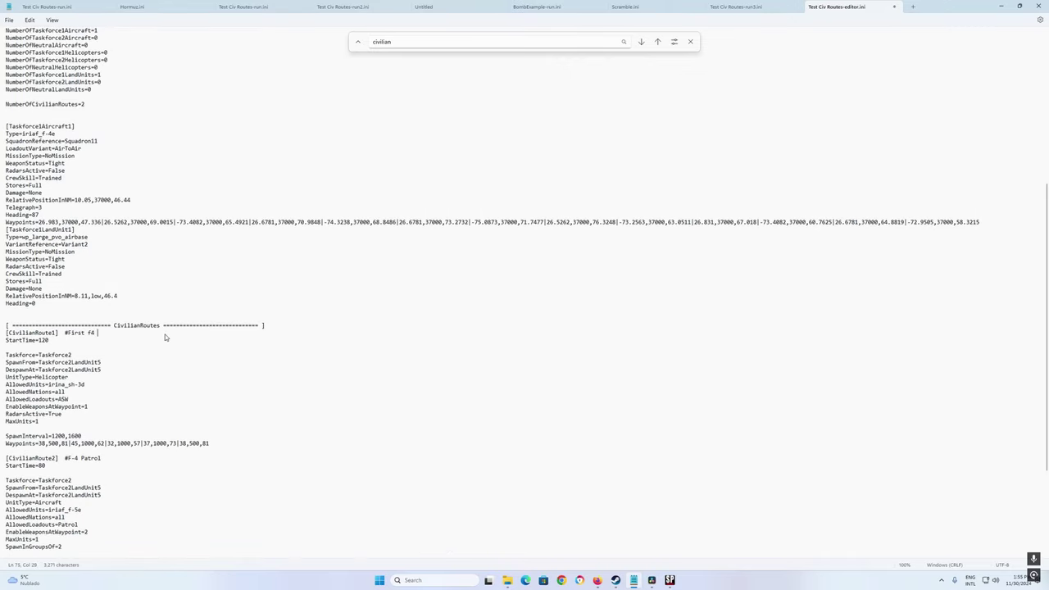
type("p[atrol")
left_click(104, 332)
key("BackSpace")
Step: Assign CivilianRoute1 to Taskforce1 and set its SpawnFrom and DespawnAt values to Taskforce1LandUnit1
left_click(73, 355)
key("BackSpace")
type("1")
left_click(71, 361)
key("Right")
key("BackSpace")
type("1")
key("BackSpace")
Step: Set the UnitType of CivilianRoute1 to Aircraft
key("Left")
key("Left")
key("Left")
key("Left")
key("Left")
key("Left")
key("Left")
key("BackSpace")
key("BackSpace")
key("BackSpace")
key("BackSpace")
key("BackSpace")
key("BackSpace")
key("BackSpace")
key("BackSpace")
key("BackSpace")
key("BackSpace")
type("Aircraft")
Step: Replace the AllowedUnits value of CivilianRoute1 with iriaf_f-4e, copied from the Type line of Taskforce1Aircraft1
left_click_drag(22, 133, 57, 134)
key("ctrl+c")
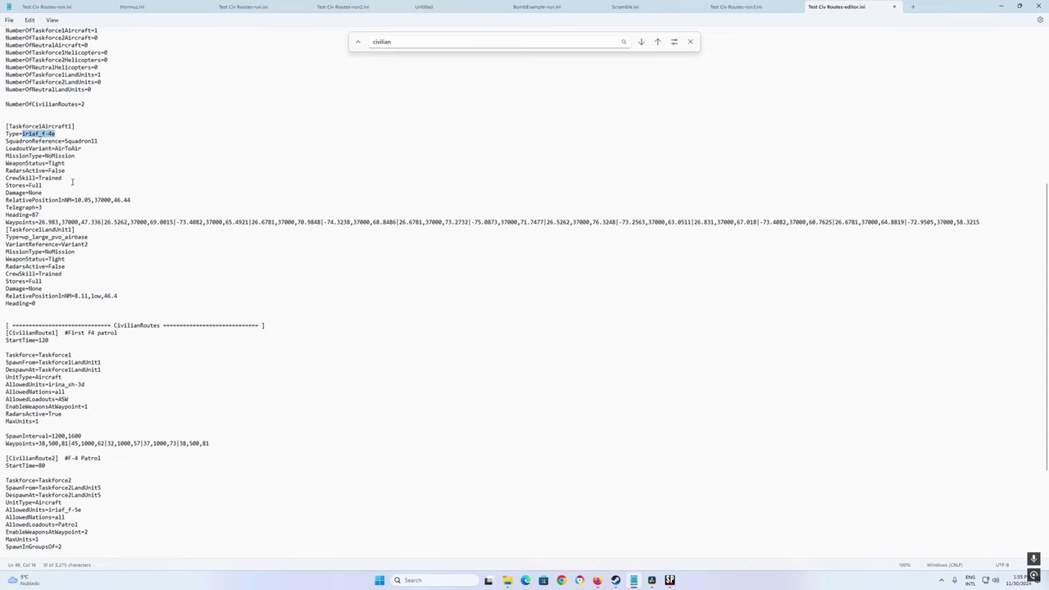
left_click(49, 384)
key("ctrl+v")
key("Delete")
key("Delete")
key("Delete")
key("Delete")
key("Delete")
key("Delete")
key("Delete")
key("Delete")
key("Delete")
Step: Replace the AllowedLoadouts value of CivilianRoute1 with AirToAir, copied from the LoadoutVariant line of Taskforce1Aircraft1
left_click_drag(54, 148, 82, 149)
key("ctrl+c")
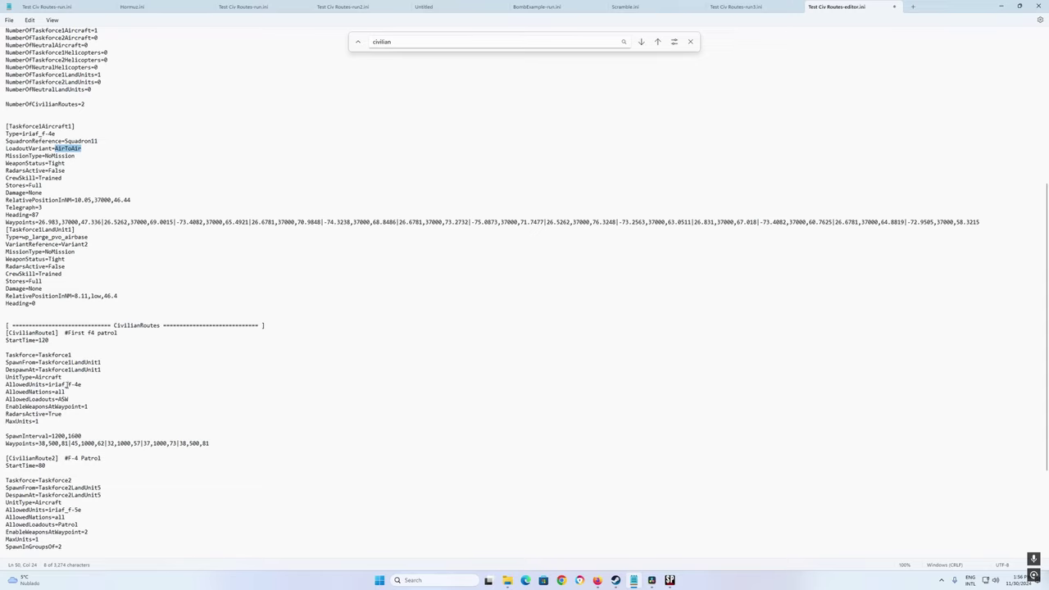
left_click(57, 399)
key("ctrl+v")
key("Delete")
key("Delete")
key("Delete")
key("Delete")
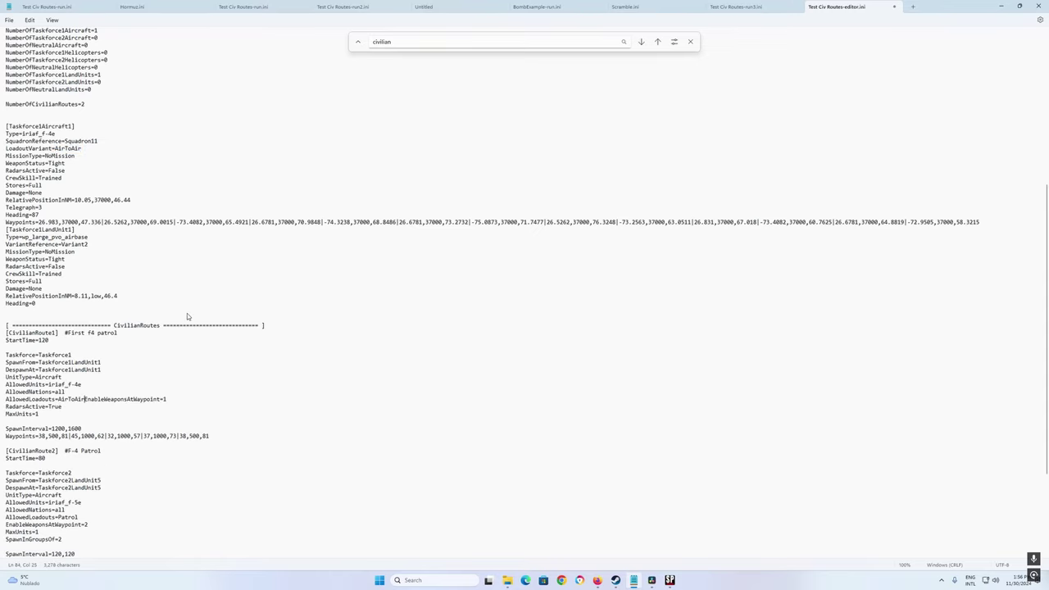
key("Return")
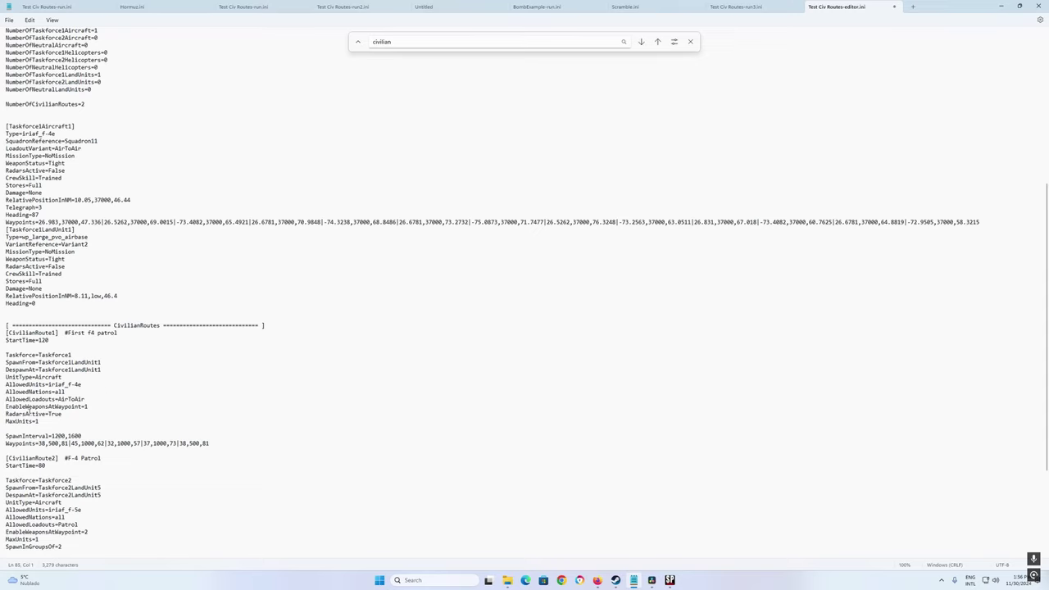
Step: Set EnableWeaponsAtWaypoint of CivilianRoute1 to 2
left_click(87, 407)
key("BackSpace")
type("2")
triple_click(7, 414)
Step: Copy the SpawnInGroupsOf line from CivilianRoute2 below MaxUnits in CivilianRoute1 and set it to 4
left_click(43, 422)
left_click_drag(3, 546, 69, 551)
key("ctrl+c")
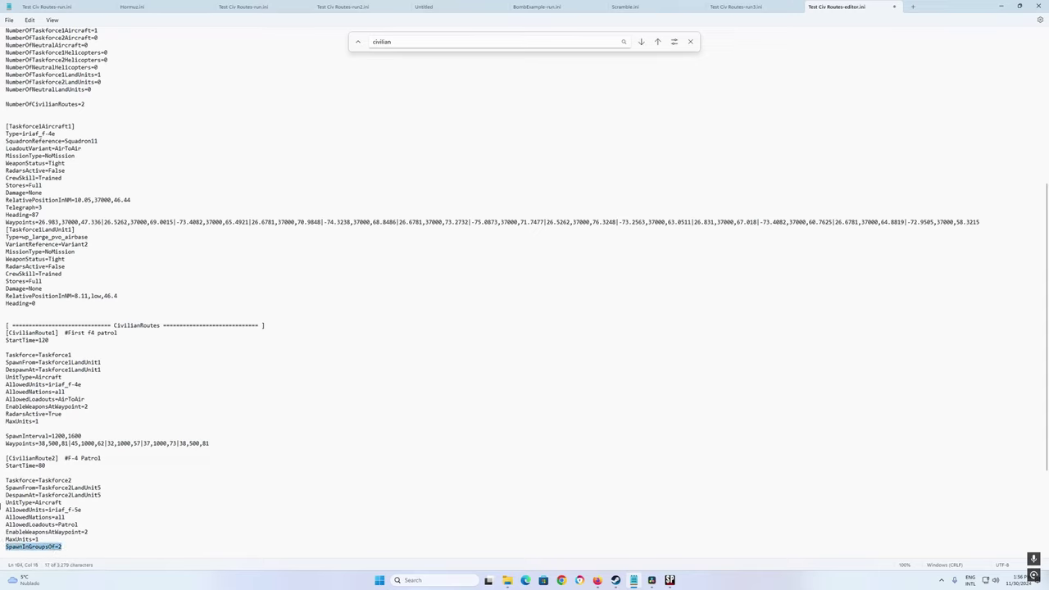
left_click(18, 429)
key("ctrl+v")
key("BackSpace")
type("4")
key("Return")
key("Return")
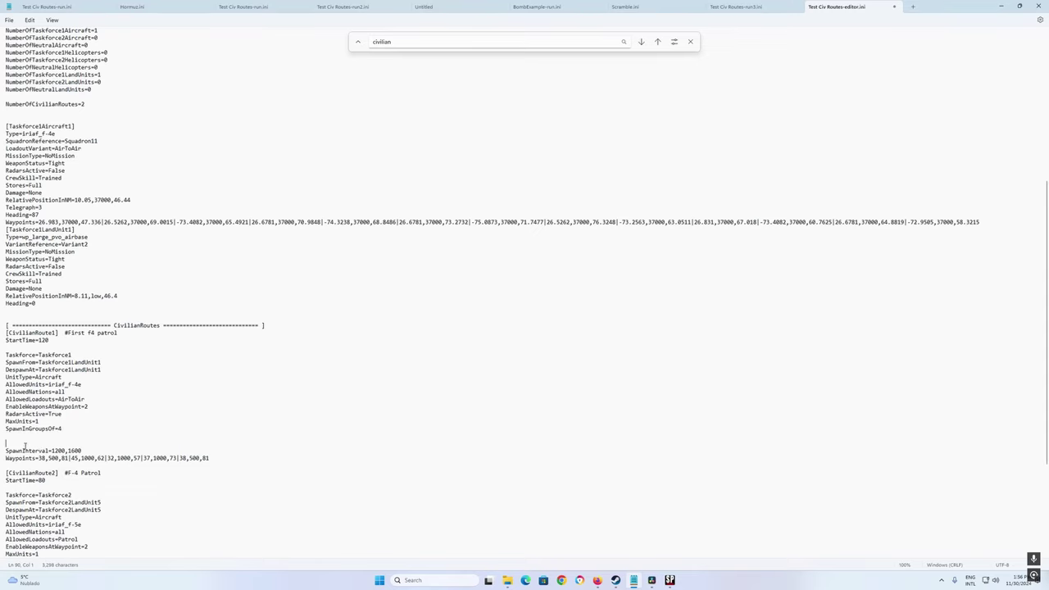
Step: Set the SpawnInterval of CivilianRoute1 to 10,10
left_click(64, 451)
key("BackSpace")
key("Right")
key("Right")
key("Delete")
key("Delete")
key("Delete")
type("20")
key("BackSpace")
key("Delete")
Step: Replace the Waypoints line of CivilianRoute1 with the one copied from Taskforce1Aircraft1
left_click(191, 426)
left_click_drag(6, 221, 839, 237)
key("ctrl+c")
key("Return")
key("ctrl+v")
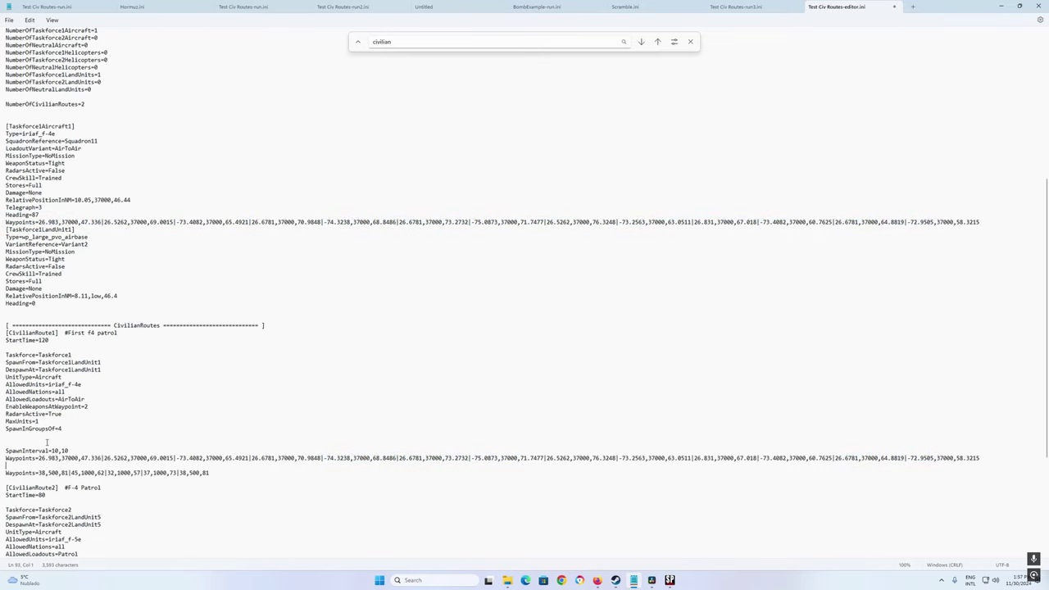
left_click_drag(6, 466, 216, 481)
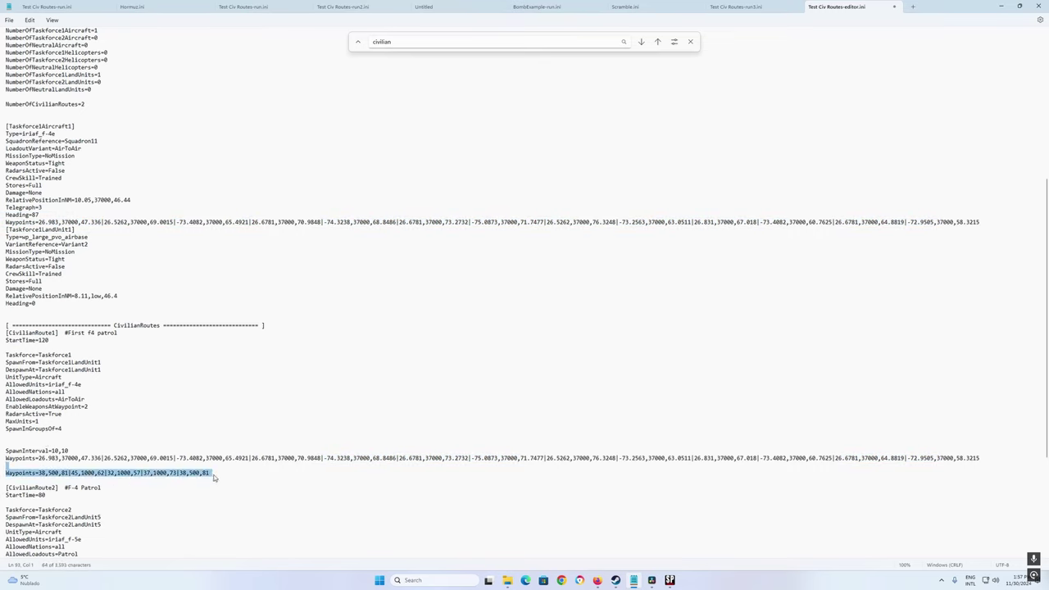
key("Delete")
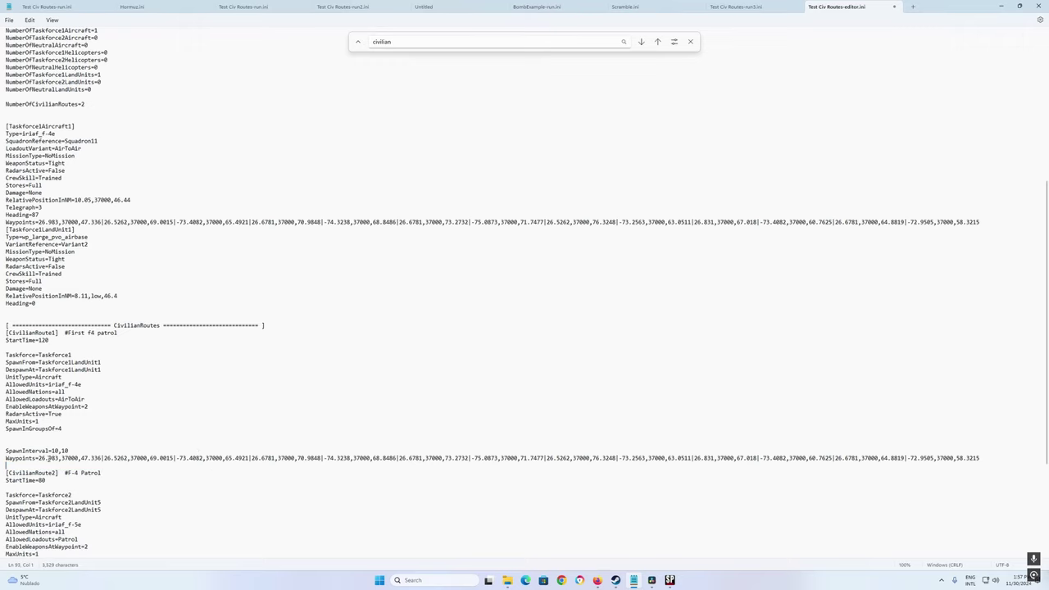
Step: Set the first waypoint's altitude in CivilianRoute1 to 10000 and the route's StartTime to 0
key("Left")
left_click_drag(120, 459, 149, 461)
scroll(192, 487, "down", 2)
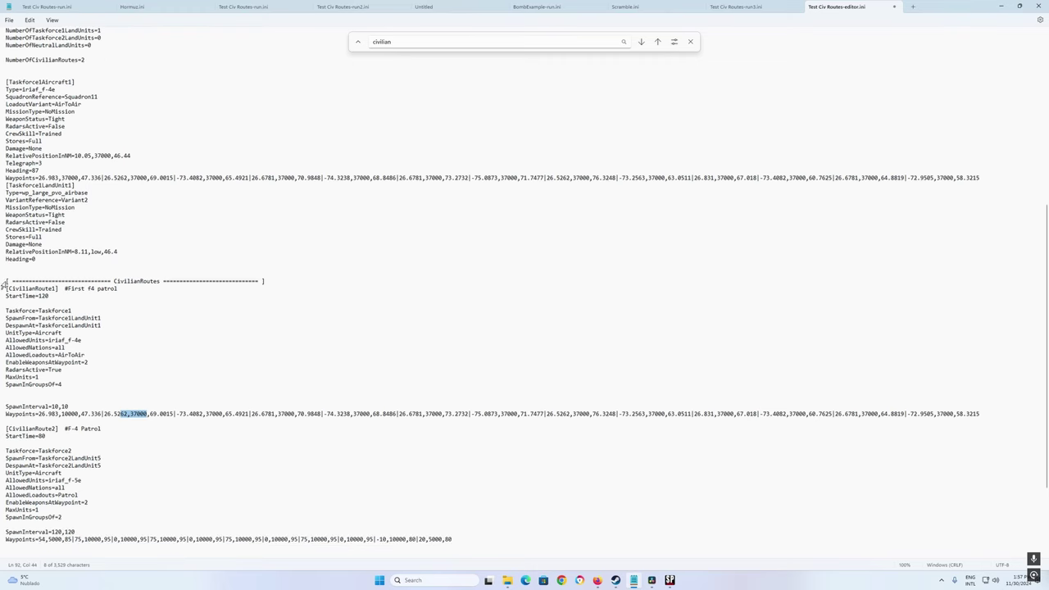
double_click(38, 297)
type("0")
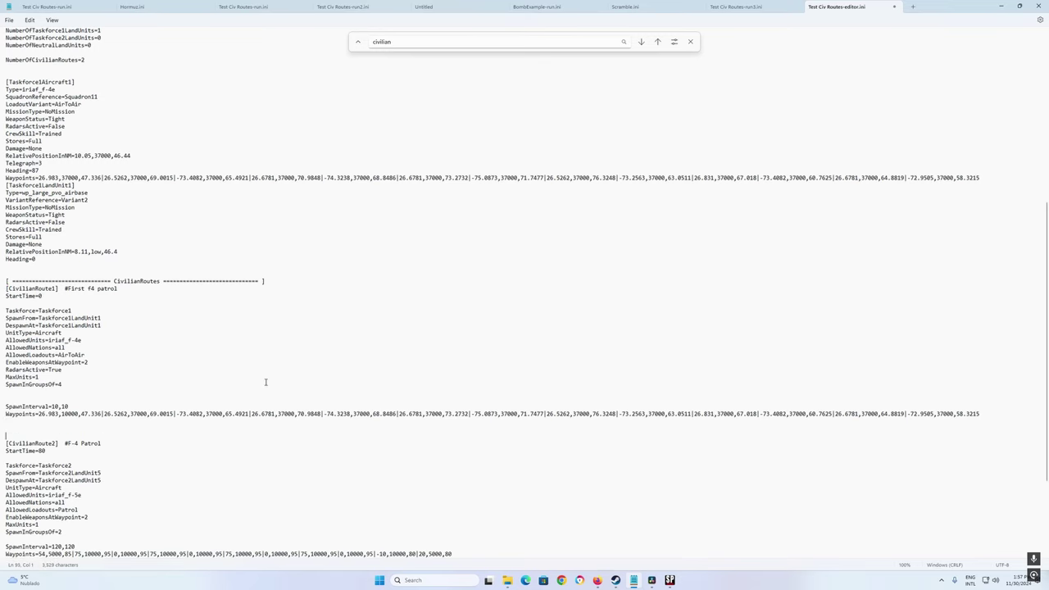
Step: Duplicate the whole CivilianRoute1 block below itself and change the copy's comment to "Second f4 patrol"
type("[CivilianRoute1]  #First f4 patrol StartTime=0  Taskforce=Taskforce1 SpawnFrom=Taskforce1LandUnit1 DespawnAt=Taskforce1LandUnit1 UnitType=Aircraft AllowedUnits=iriaf_f-4e AllowedNations=all AllowedLoadouts=AirToAir EnableWeaponsAtWaypoint=2 RadarsActive=True MaxUnits=1 SpawnInGroupsOf=4   SpawnInterval=10,10 Waypoints=26.983,10000,47.336|26.5262,37000,69.0015|-73.4082,37000,65.4921|26.6781,37000,70.9848|-74.3238,37000,68.8486|26.6781,37000,73.2732|-75.0873,37000,71.7477|26.5262,37000,76.3248|-73.2563,37000,63.0511|26.831,37000,67.018|-73.4082,37000,60.7625|26.6781,37000,64.8819|-72.9505,37000,58.3215")
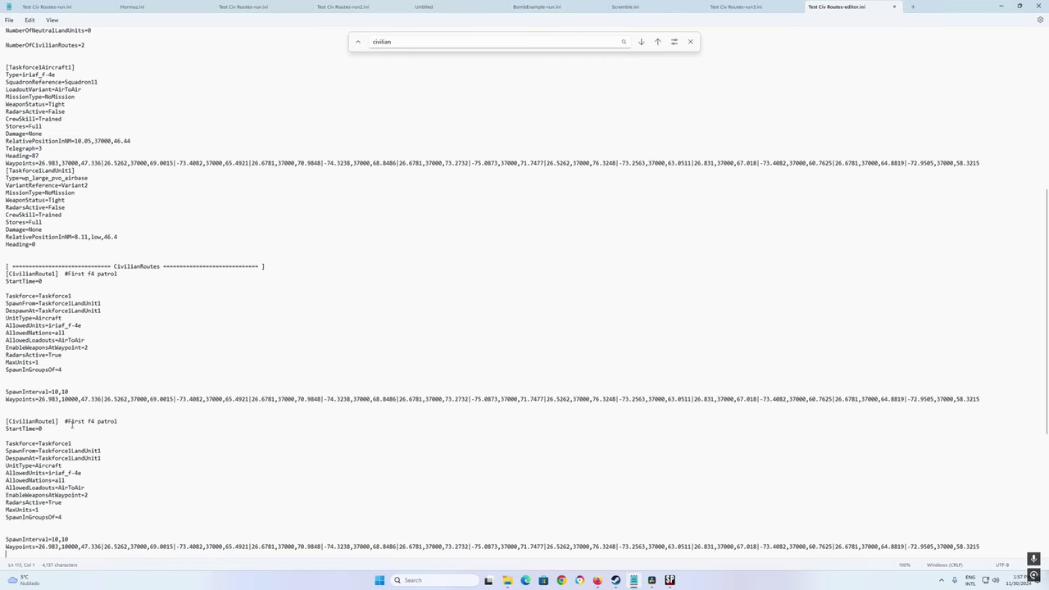
left_click(86, 423)
key("BackSpace")
key("BackSpace")
key("BackSpace")
key("BackSpace")
key("BackSpace")
type("Second")
Step: Set the StartTime of the second f4 patrol route to 1200 and renumber its header to CivilianRoute2
scroll(223, 245, "down", 5)
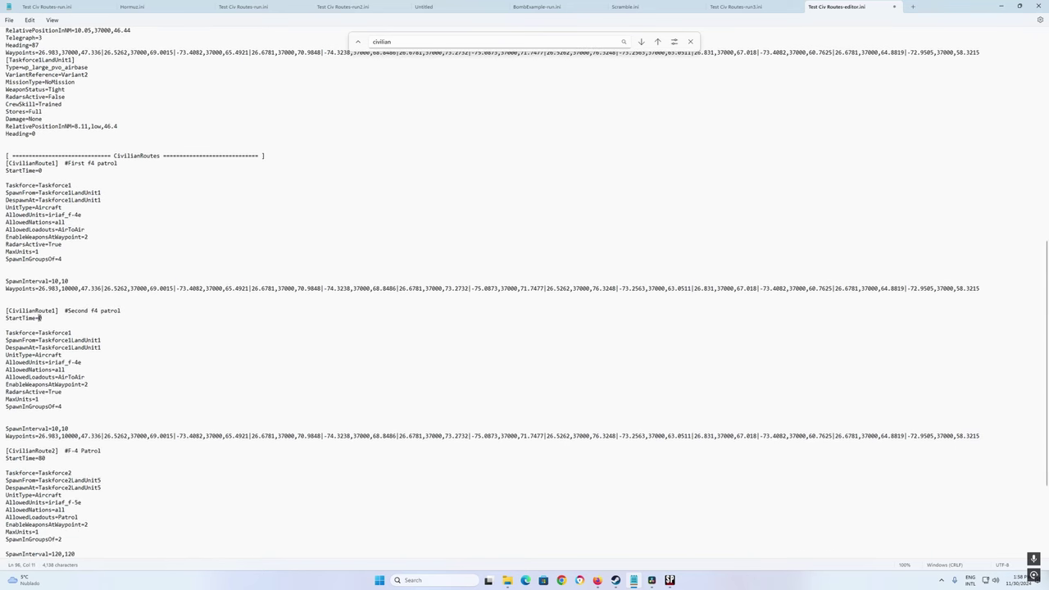
type("6")
type("20")
scroll(166, 348, "down", 2)
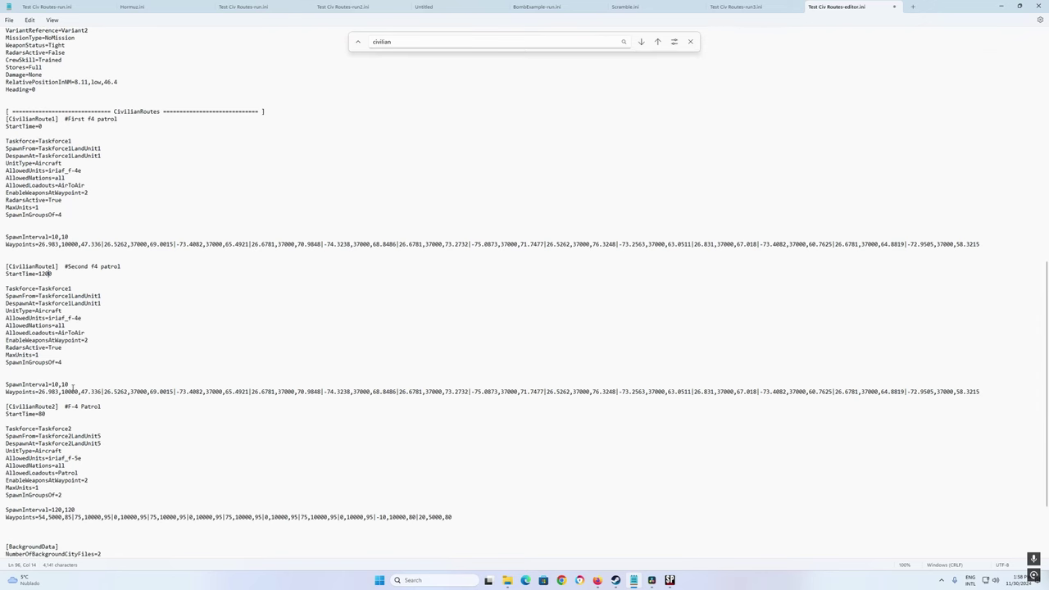
scroll(119, 367, "down", 1)
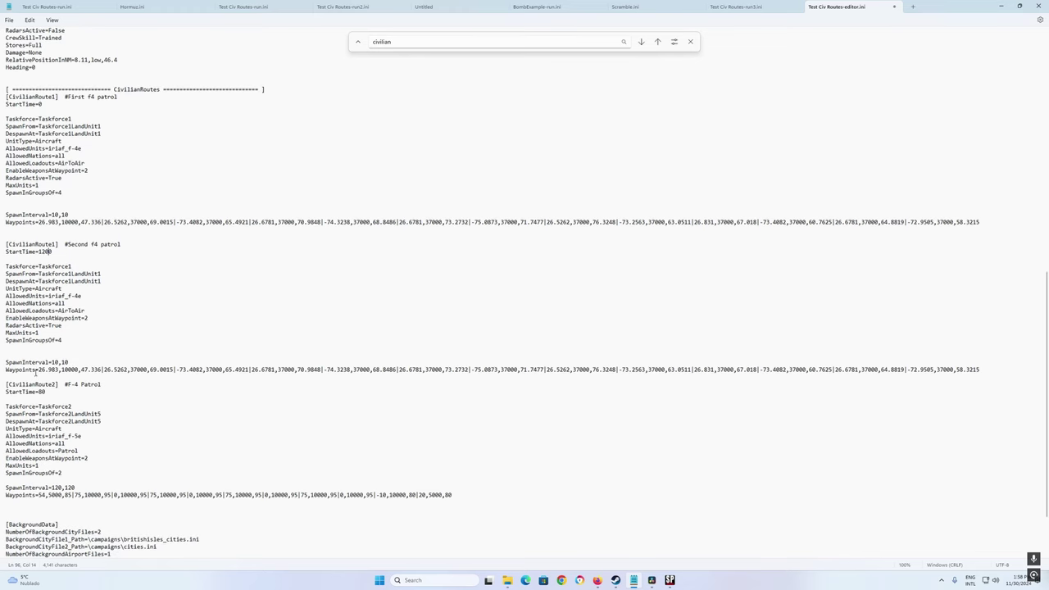
left_click(55, 245)
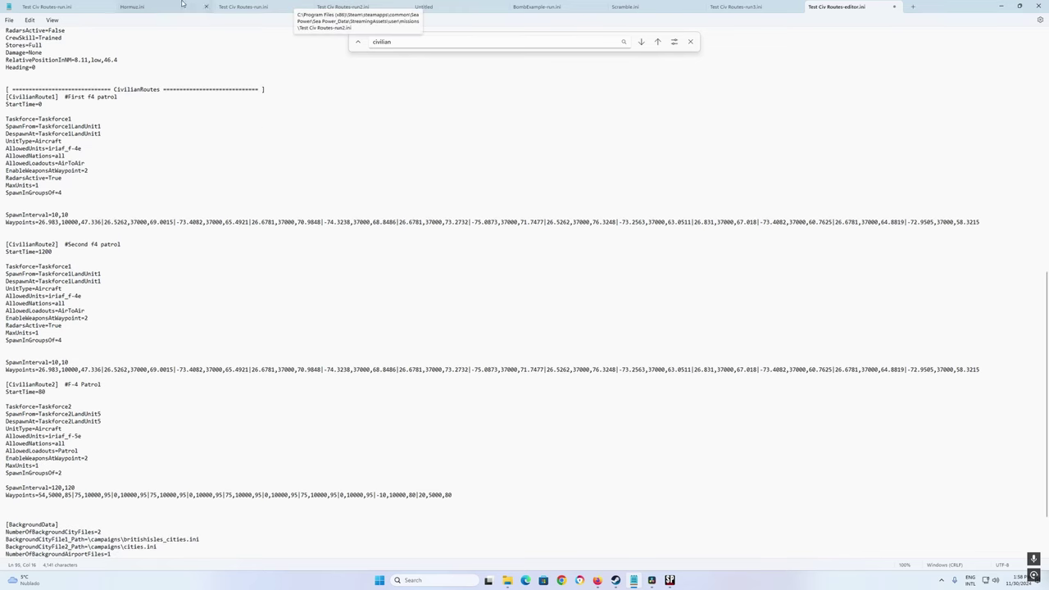
key("BackSpace")
type("2")
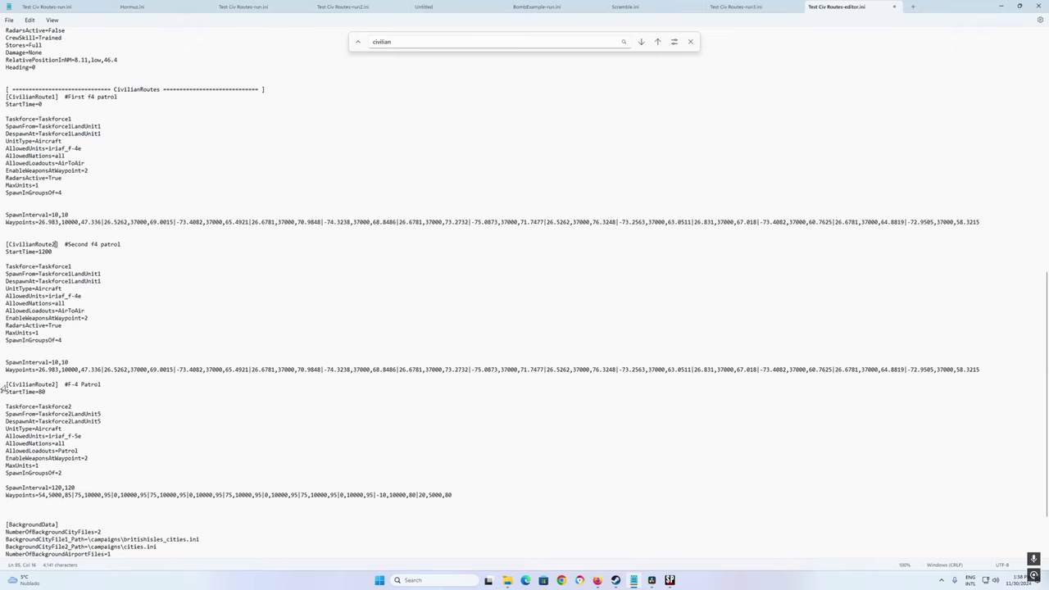
Step: Delete the old CivilianRoute2 block commented "F-4 Patrol" and check the NumberOfCivilianRoutes entry
left_click_drag(4, 388, 462, 516)
key("Delete")
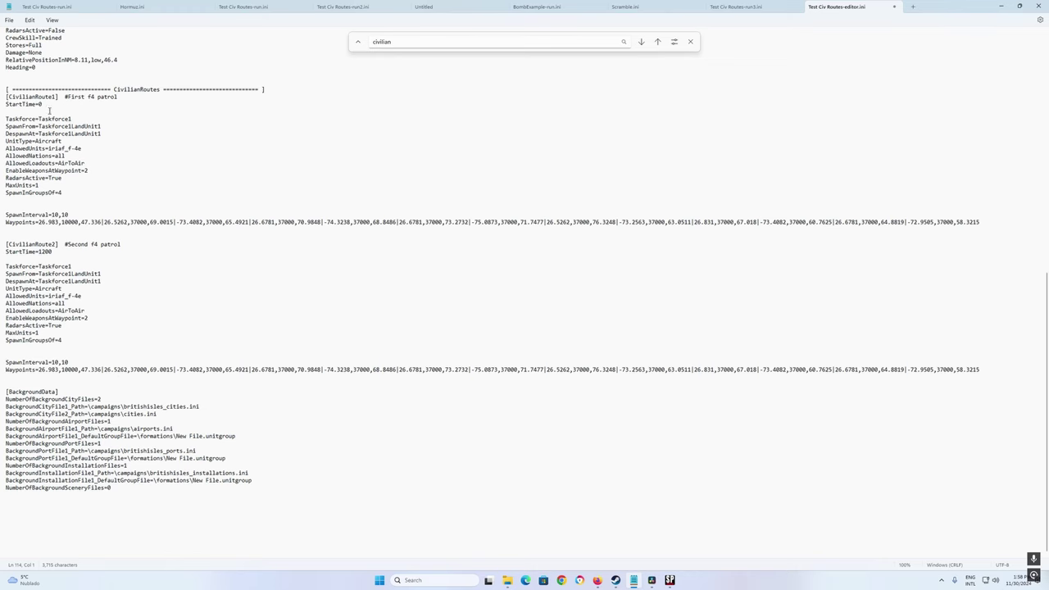
scroll(77, 262, "up", 10)
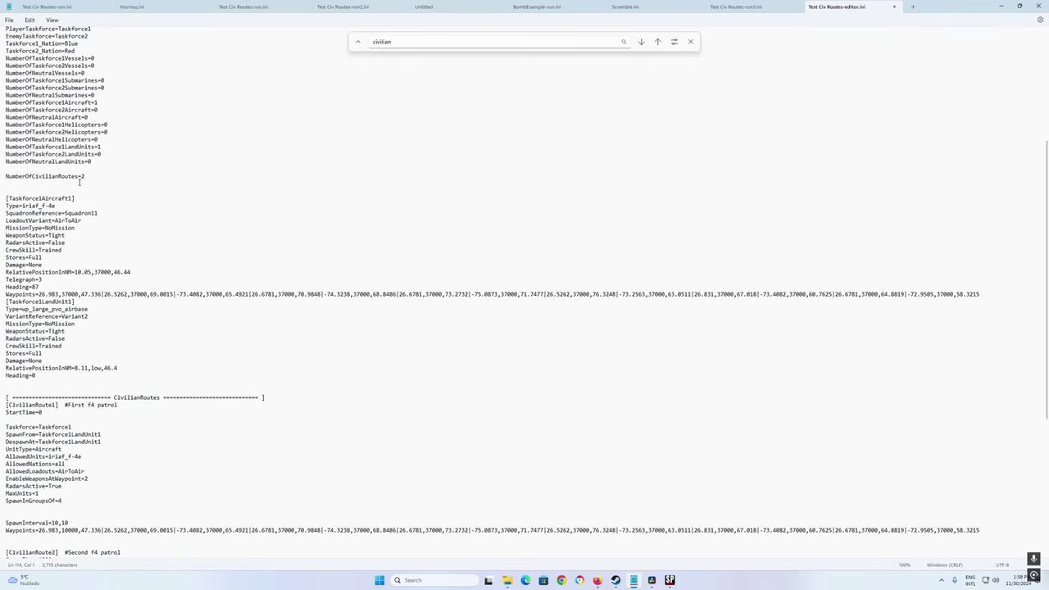
scroll(161, 256, "up", 7)
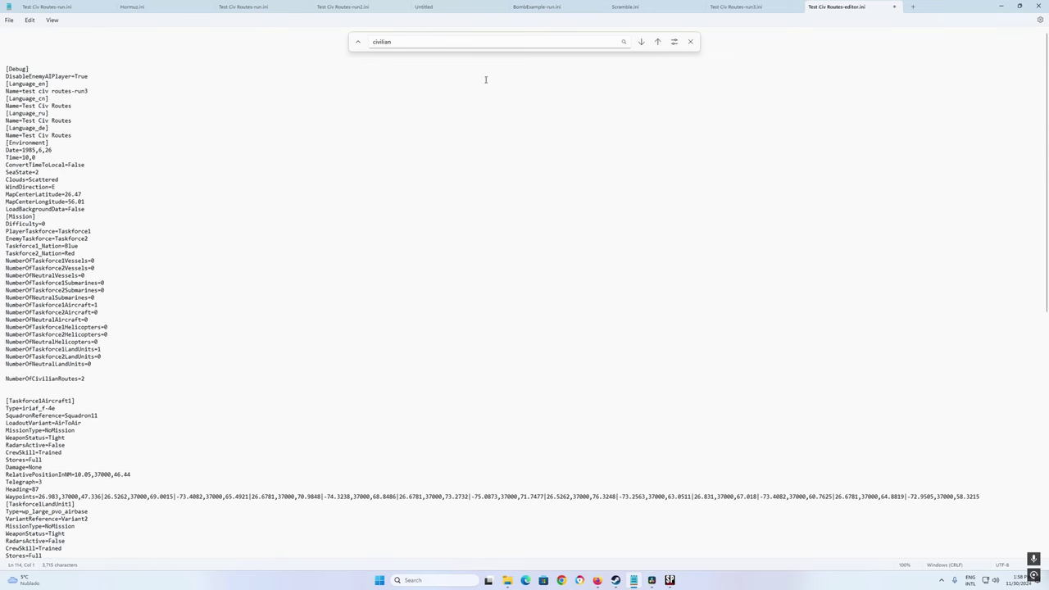
Step: Save the mission file as Test Civ Routes-run3.ini, replacing the existing file
left_click(9, 20)
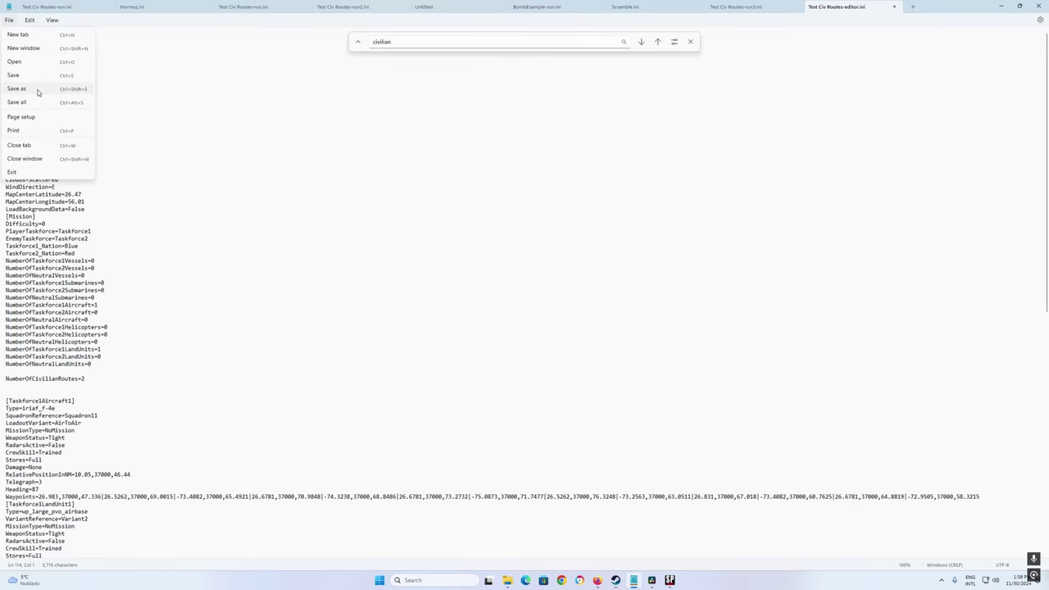
left_click(37, 92)
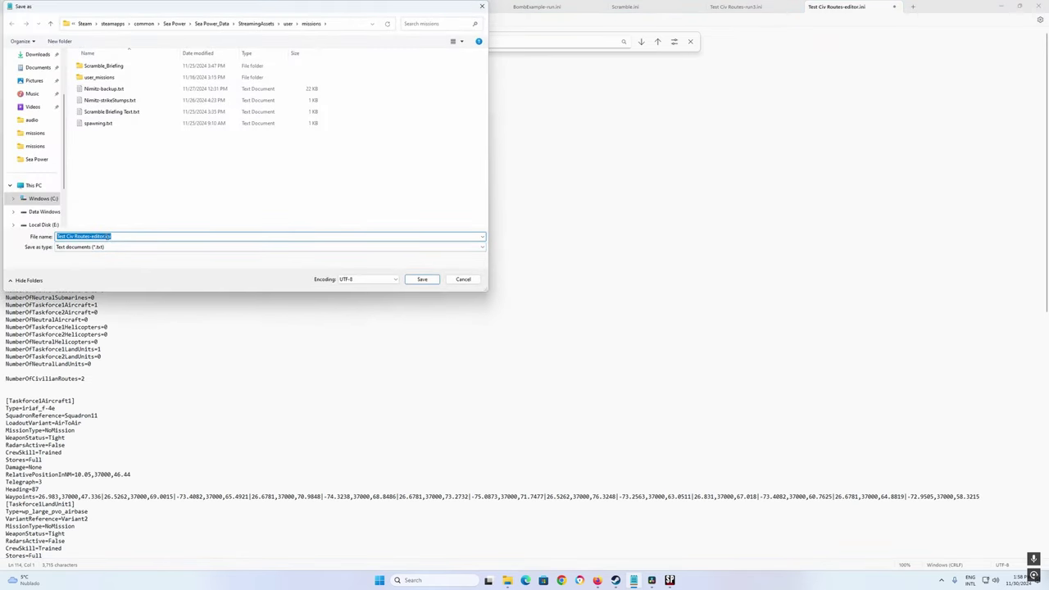
key("End")
left_click(422, 279)
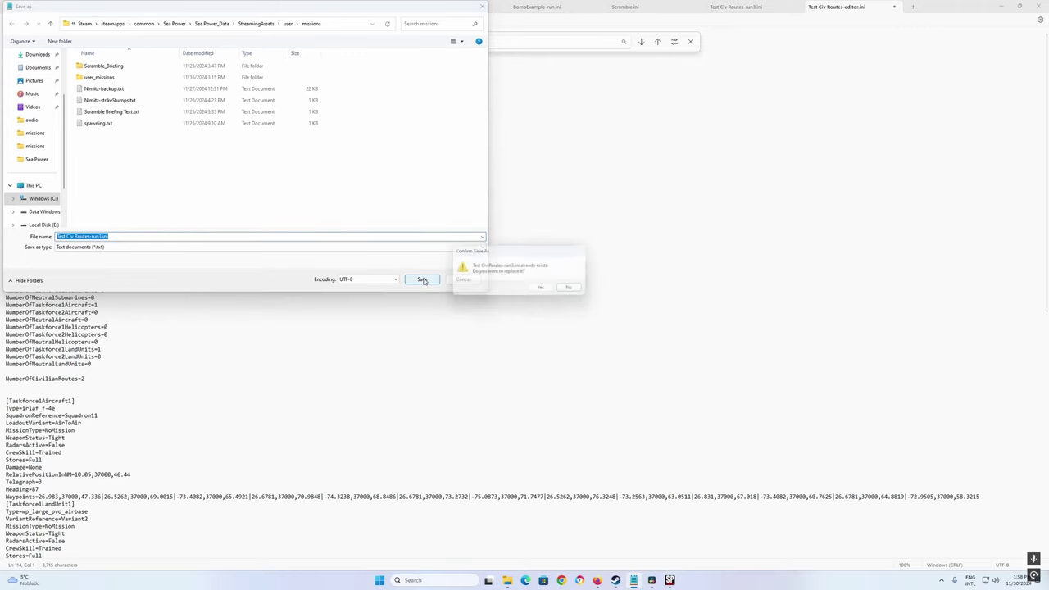
left_click(544, 290)
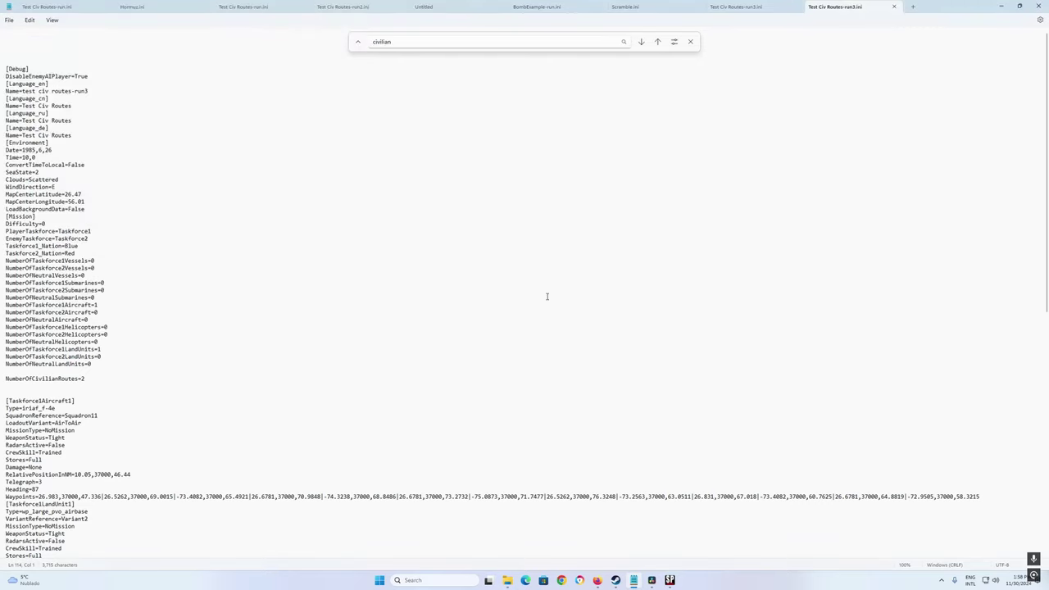
scroll(543, 326, "down", 5)
Step: Switch to Sea Power, leave the mission editor and reload the game data through the mod manager
left_click(670, 581)
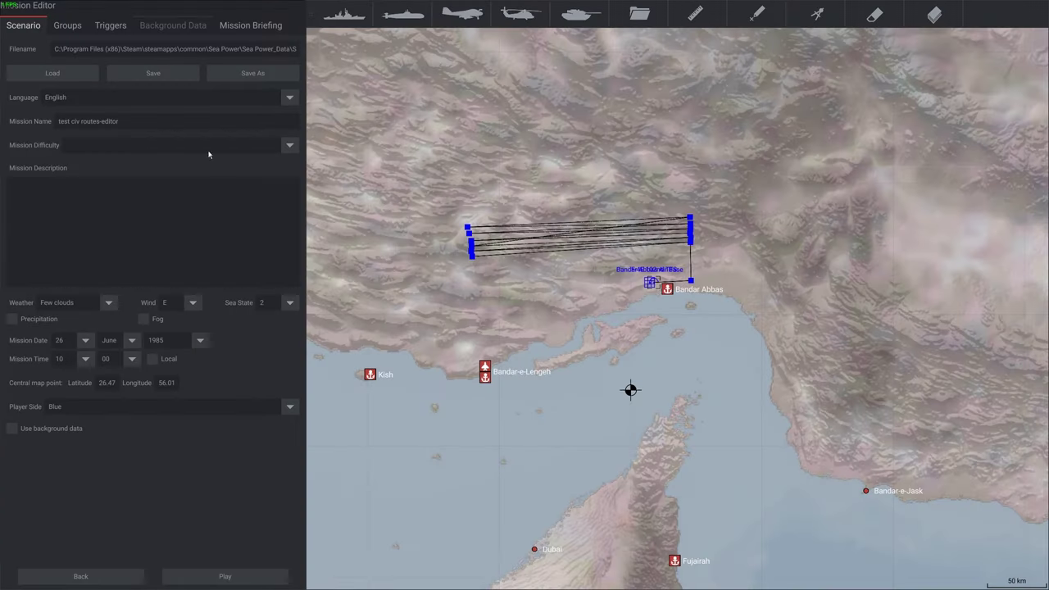
left_click(80, 576)
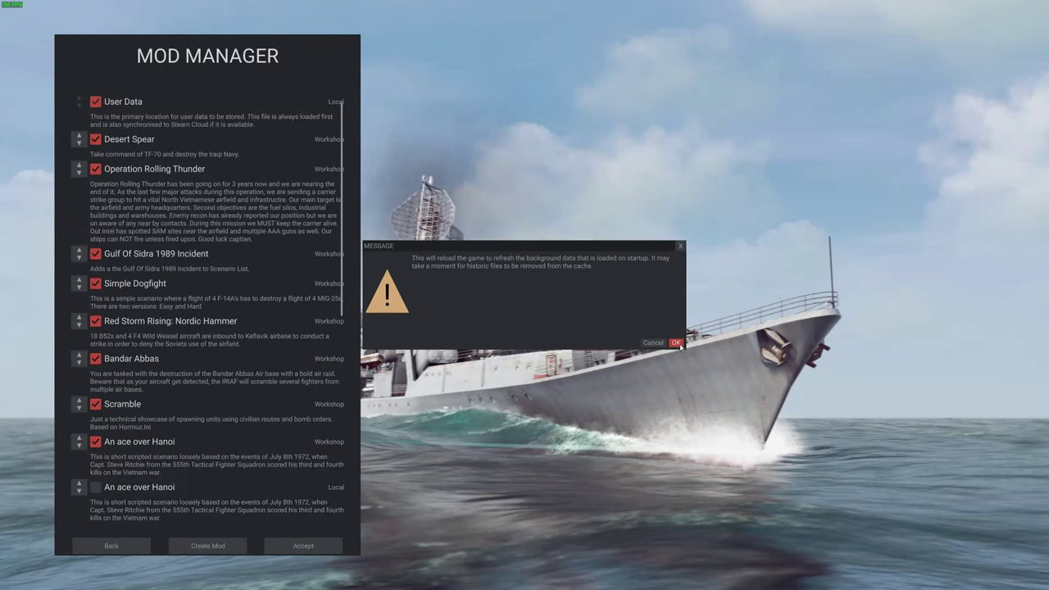
left_click(677, 342)
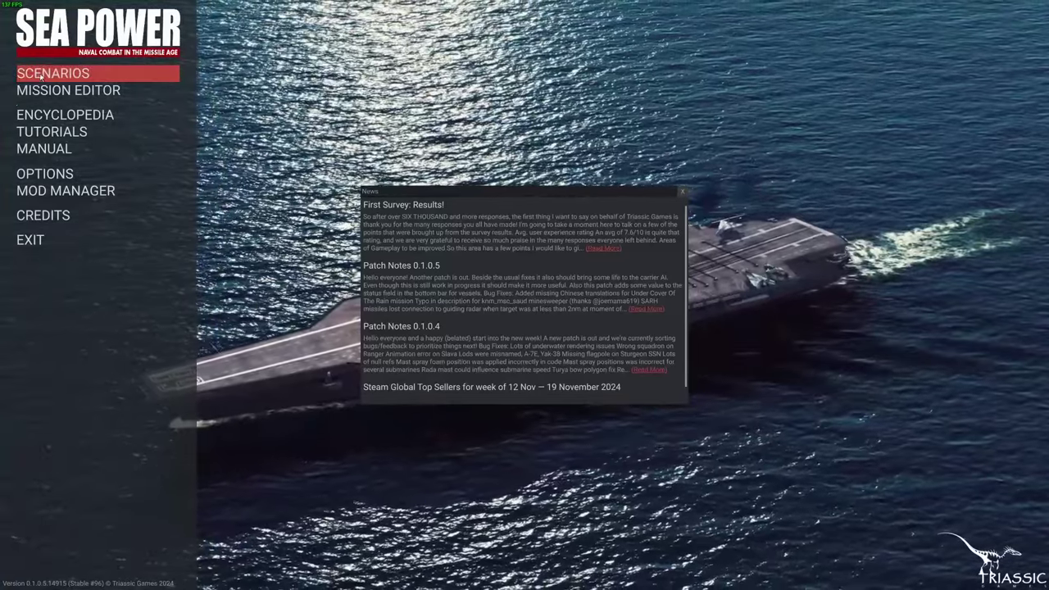
Step: Start the edited test civ routes-run3 mission from the scenario list
left_click(52, 73)
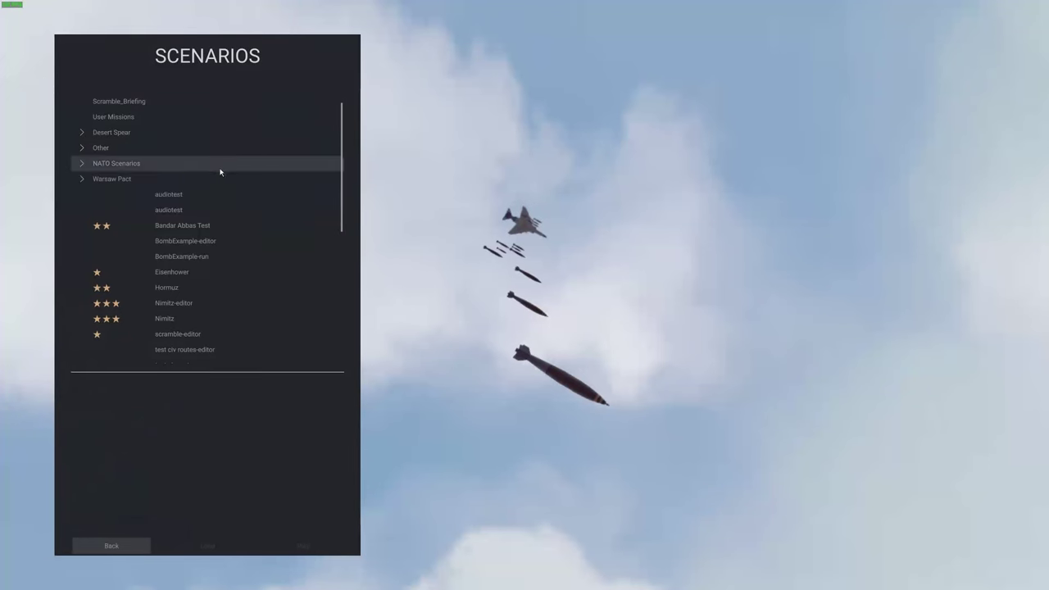
scroll(220, 291, "down", 3)
left_click(216, 290)
left_click(322, 545)
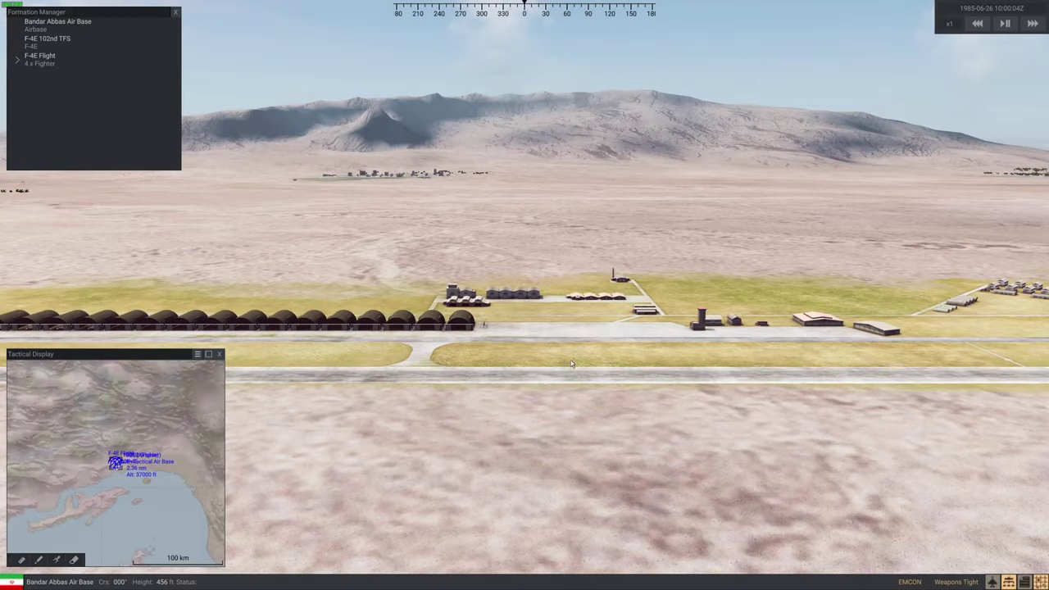
Step: Examine the air base, the F-4E 102nd TFS aircraft and the spawned F-4E Flight on the taxiway
scroll(586, 356, "down", 2)
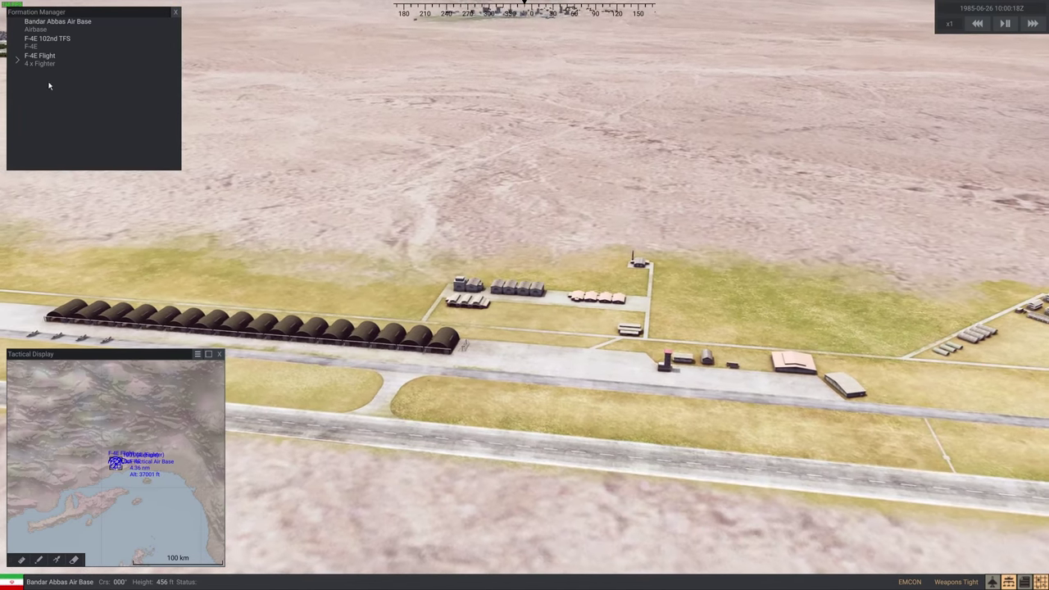
left_click(37, 57)
left_click(47, 41)
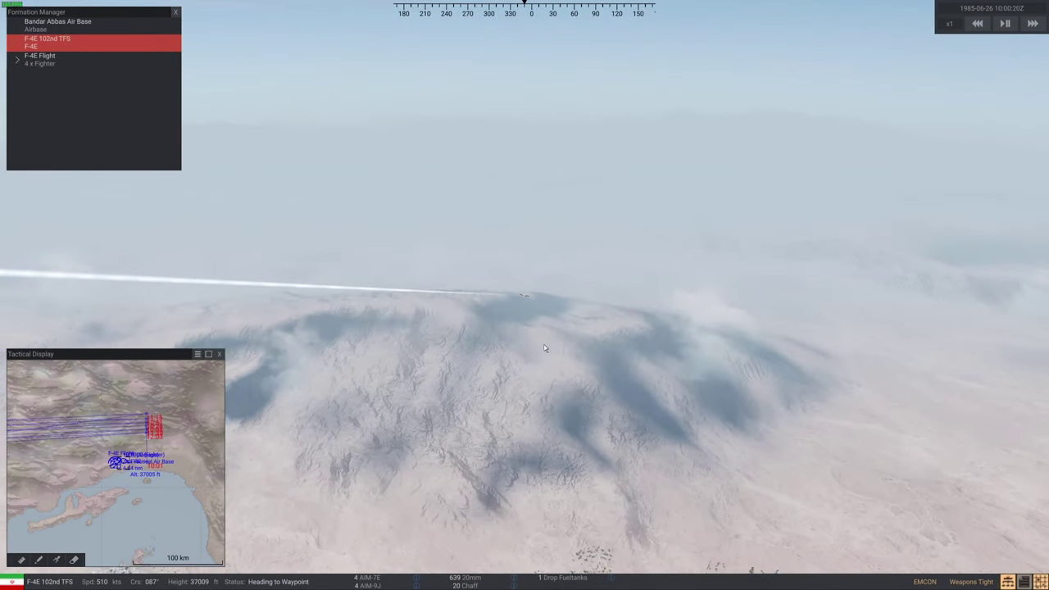
left_click(43, 59)
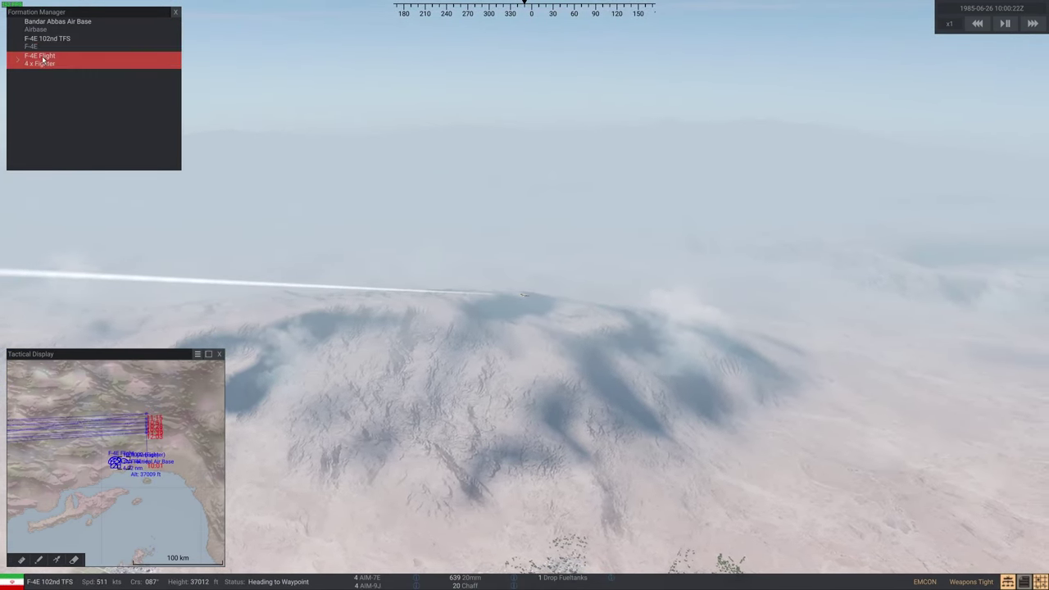
double_click(42, 59)
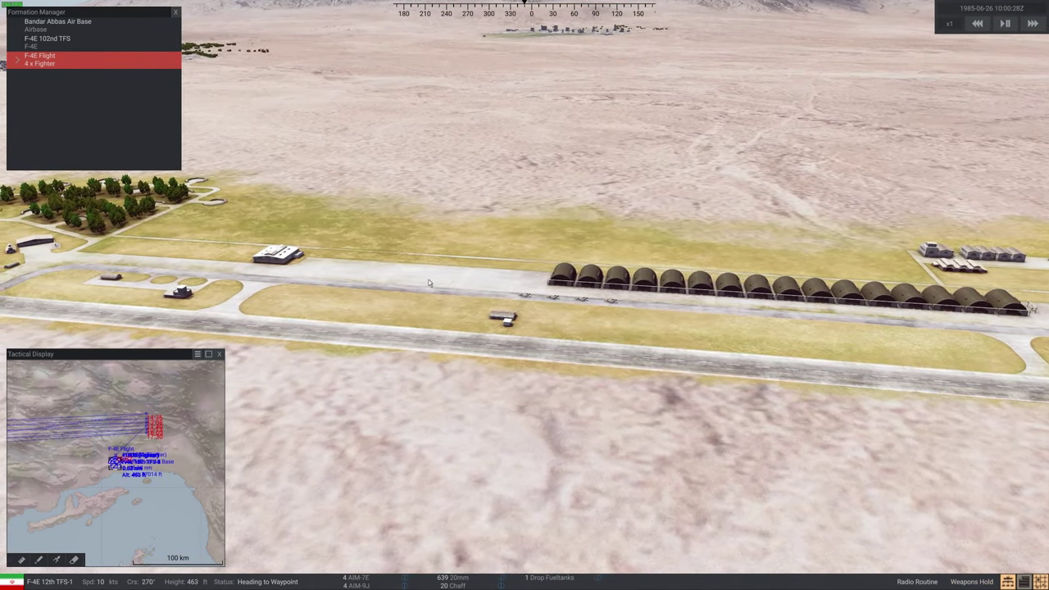
Step: Raise the time compression to x30 and follow the F-4E Flight through takeoff and patrol
left_click(1033, 23)
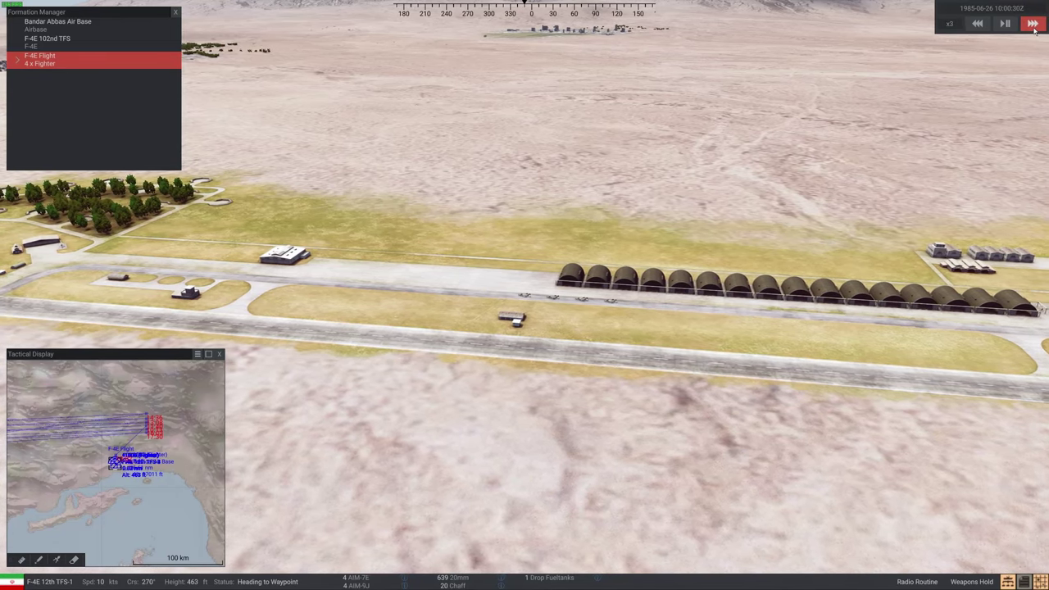
left_click(1033, 24)
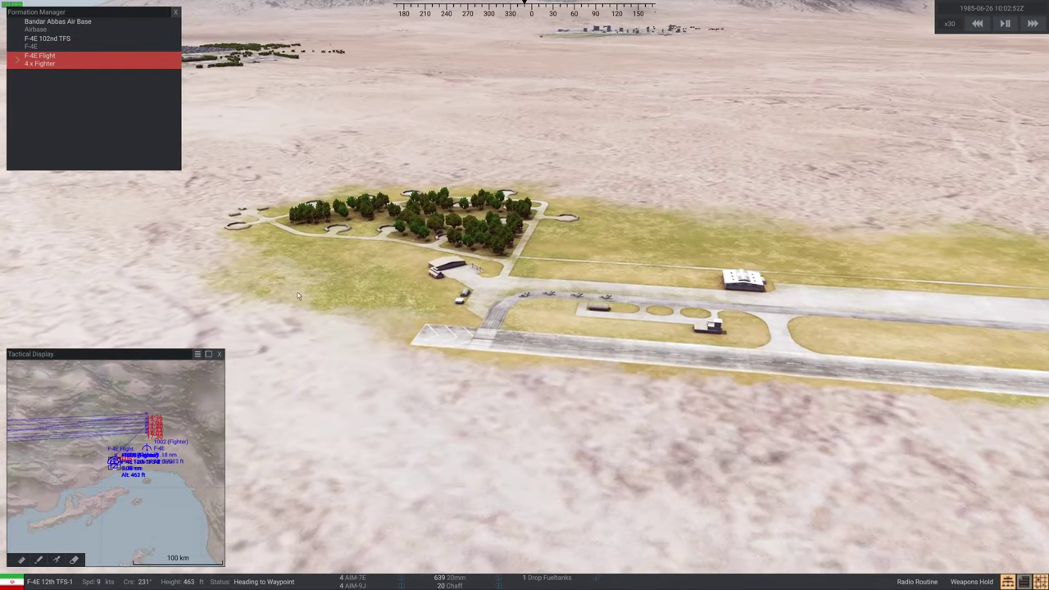
scroll(139, 449, "up", 2)
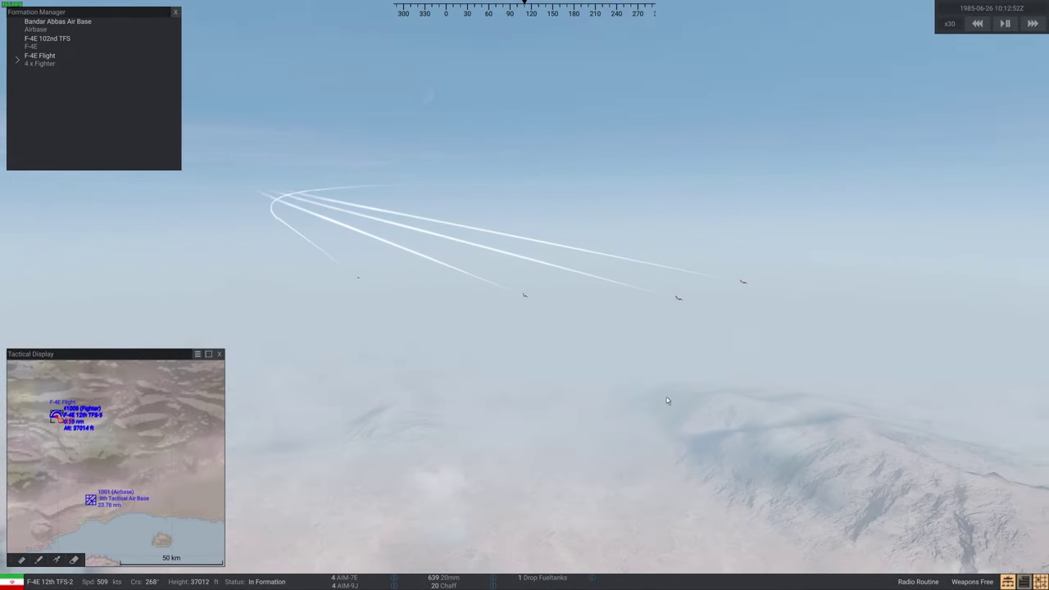
Step: Follow the F-4E Flight on patrol and check the second F-4E Flight departing Bandar Abbas Air Base to join it
scroll(125, 439, "down", 1)
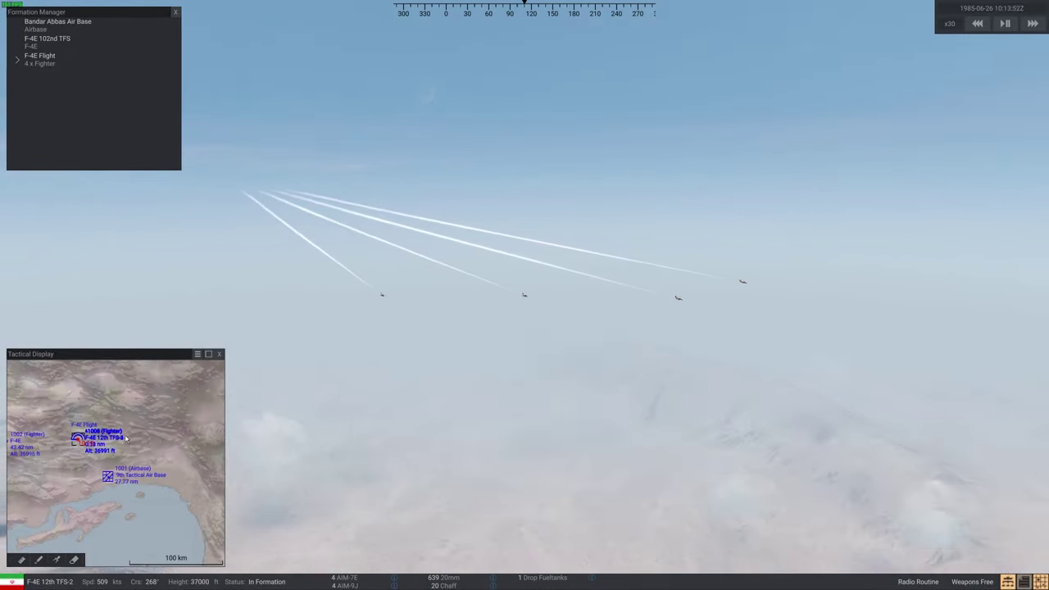
scroll(125, 439, "down", 1)
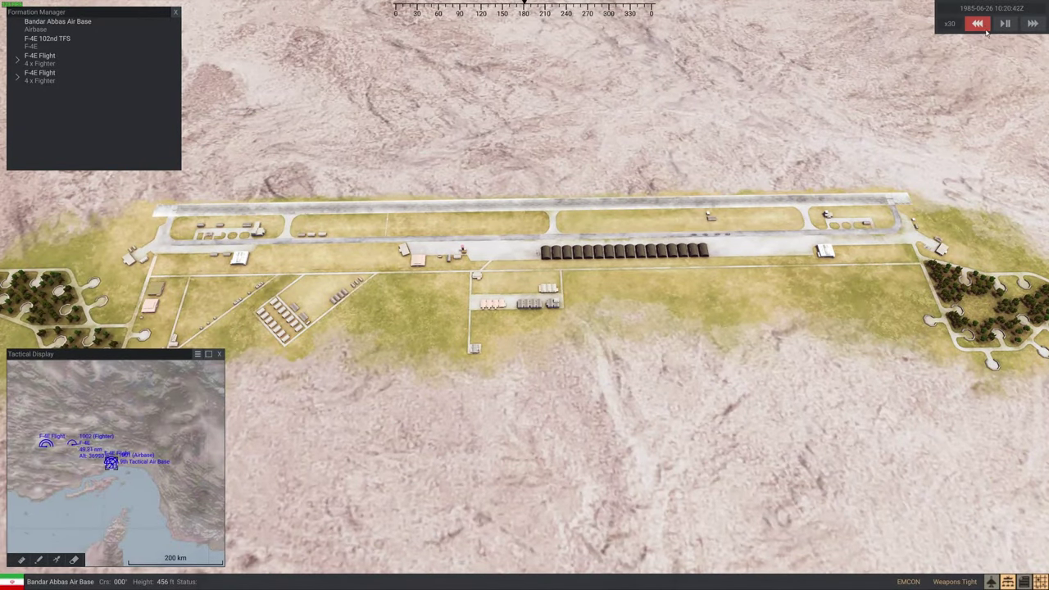
left_click(47, 74)
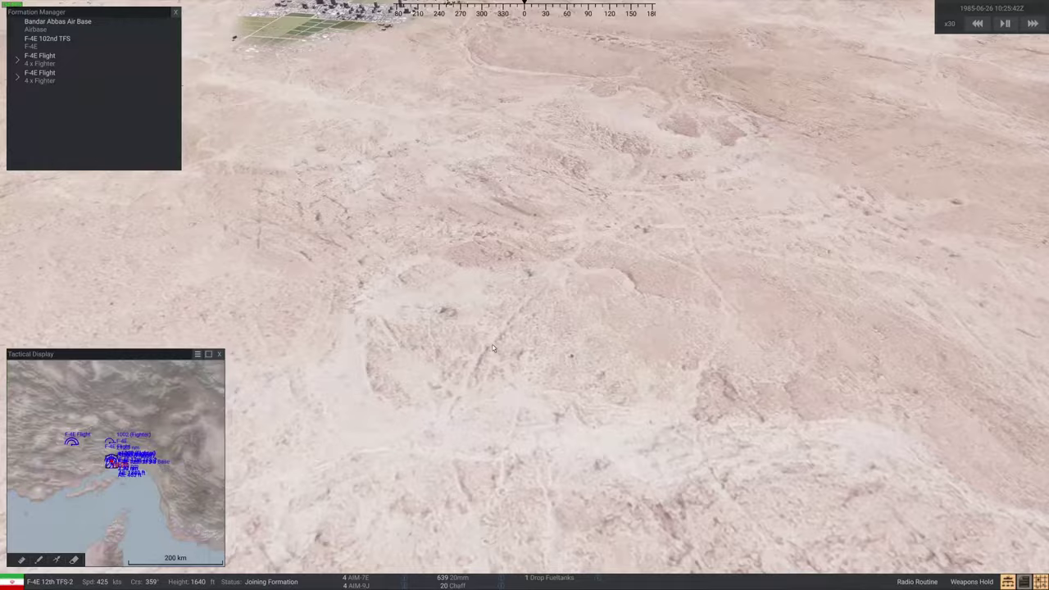
left_click(96, 404)
left_click(76, 445)
scroll(76, 446, "up", 2)
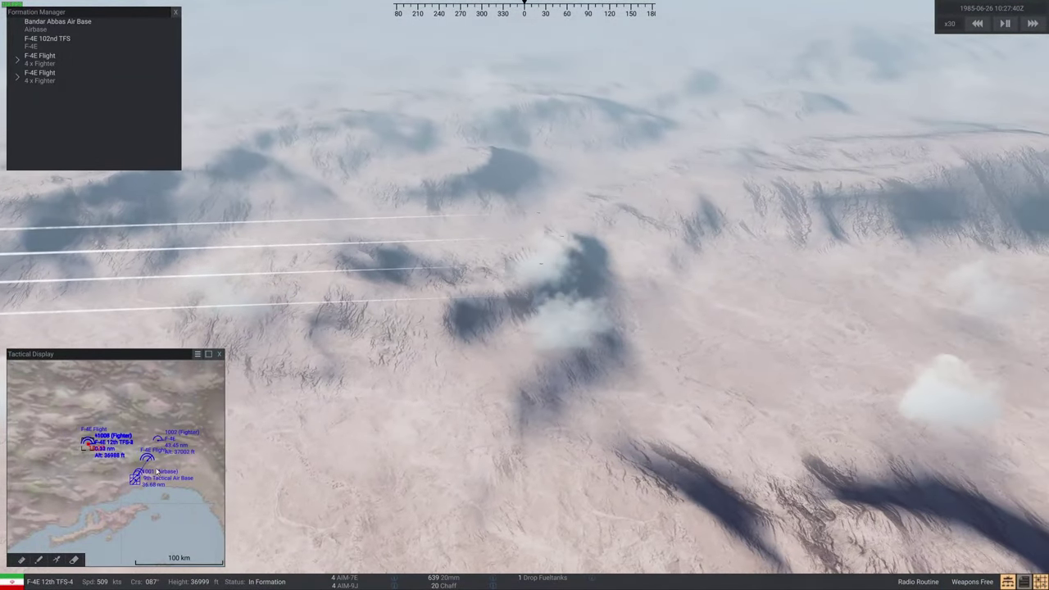
scroll(142, 464, "up", 1)
left_click(141, 464)
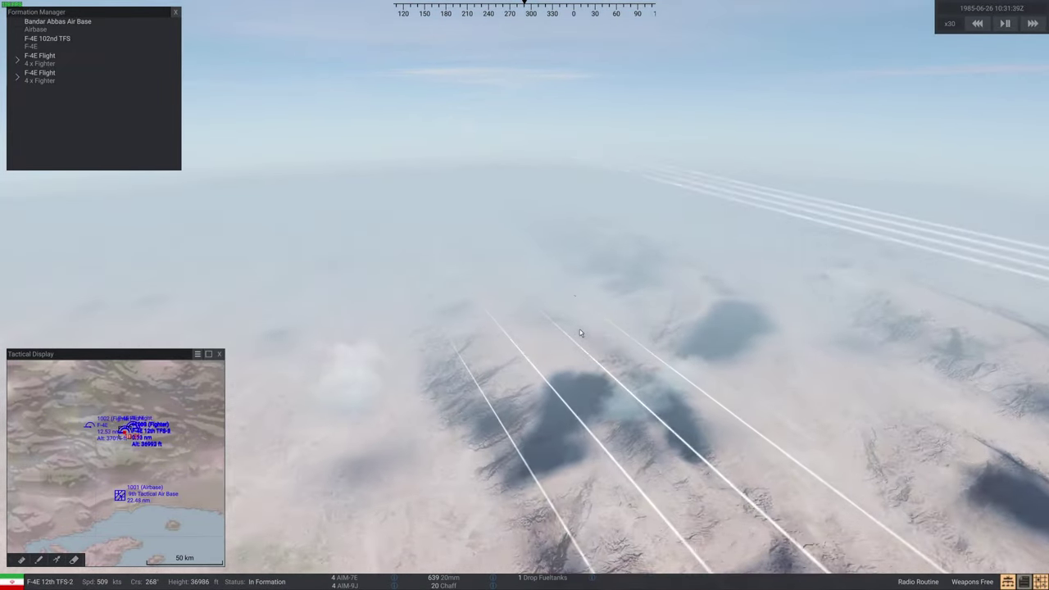
left_click_drag(652, 356, 732, 322)
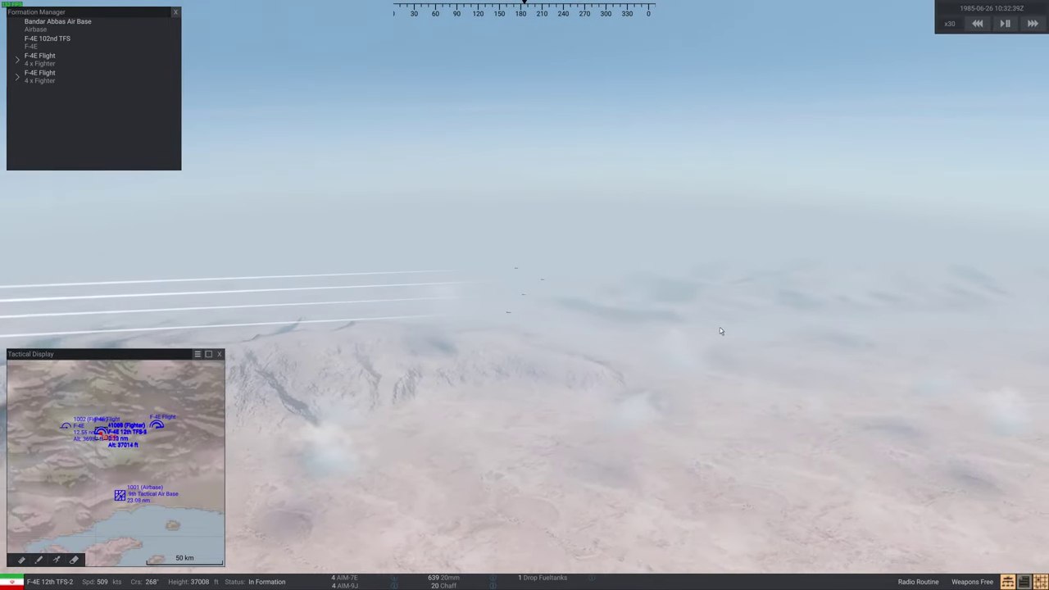
Step: Reduce the time compression to x10 and examine the F-4E Flights' positions and range on the tactical map
key("minus")
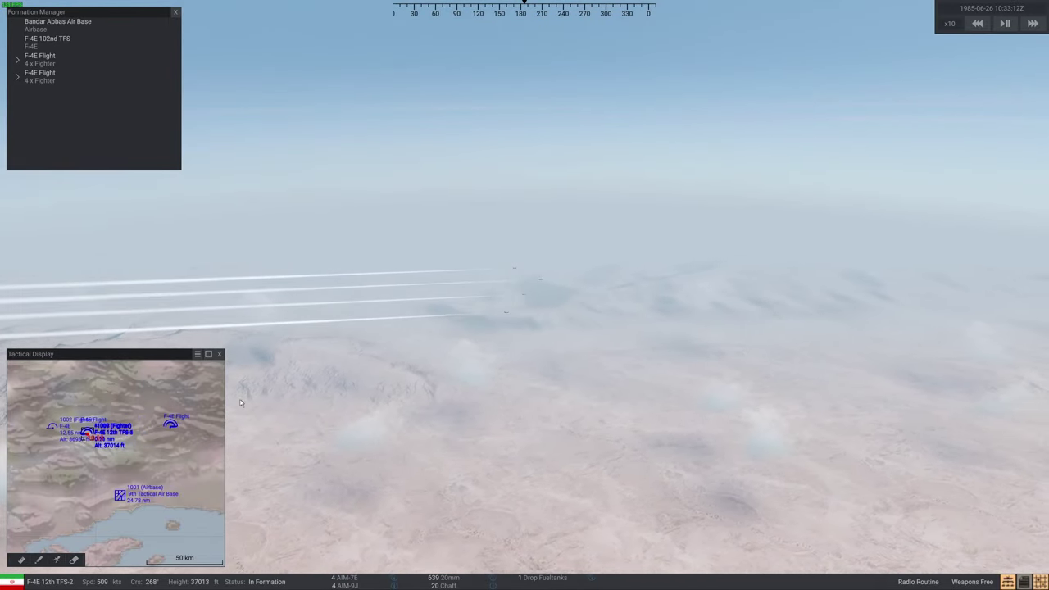
scroll(141, 512, "down", 1)
scroll(141, 512, "down", 4)
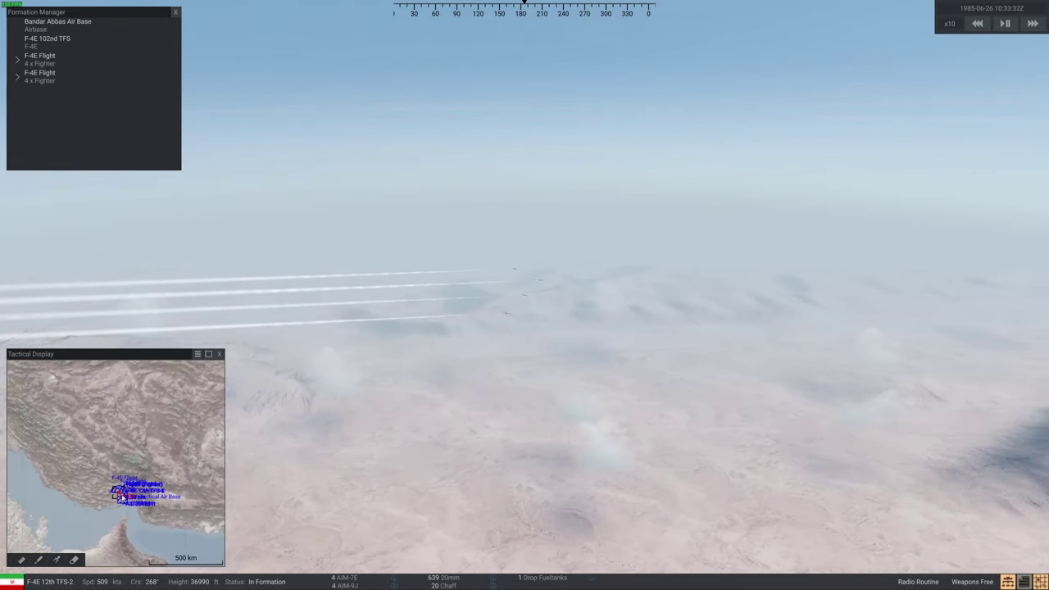
scroll(119, 494, "down", 2)
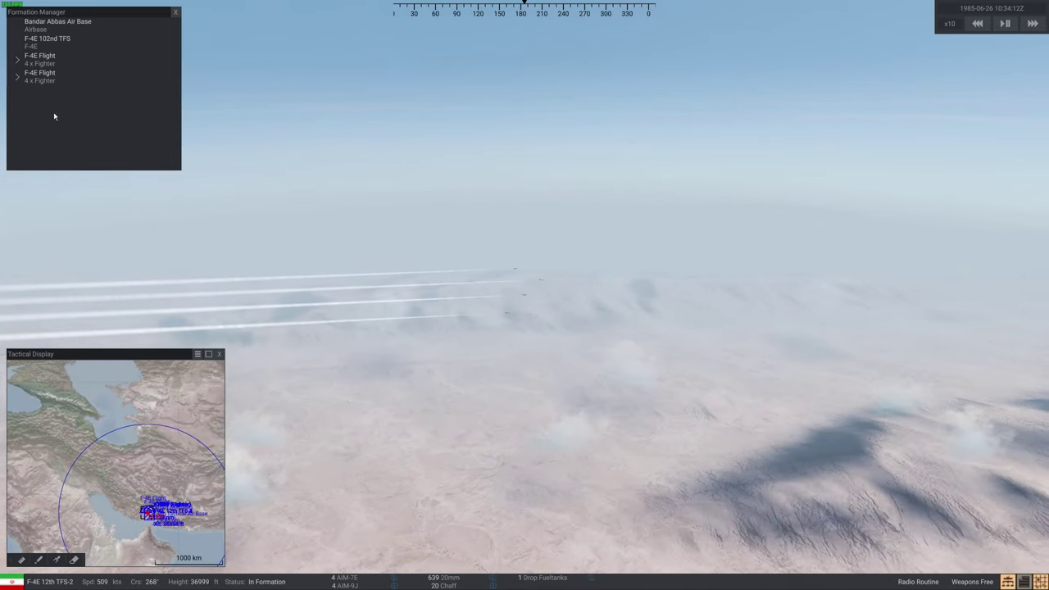
left_click(38, 62)
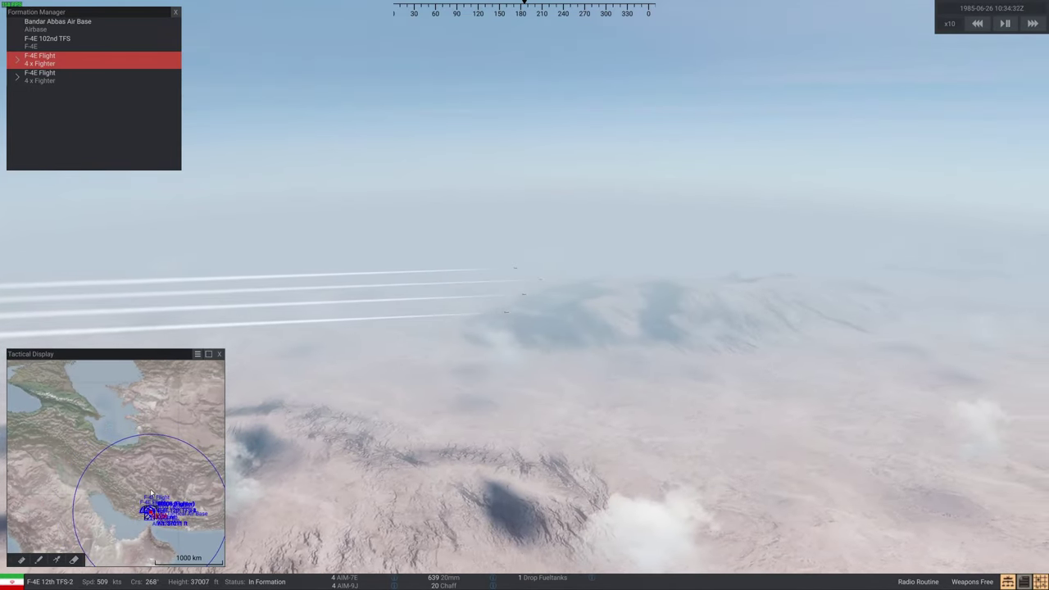
scroll(167, 483, "up", 4)
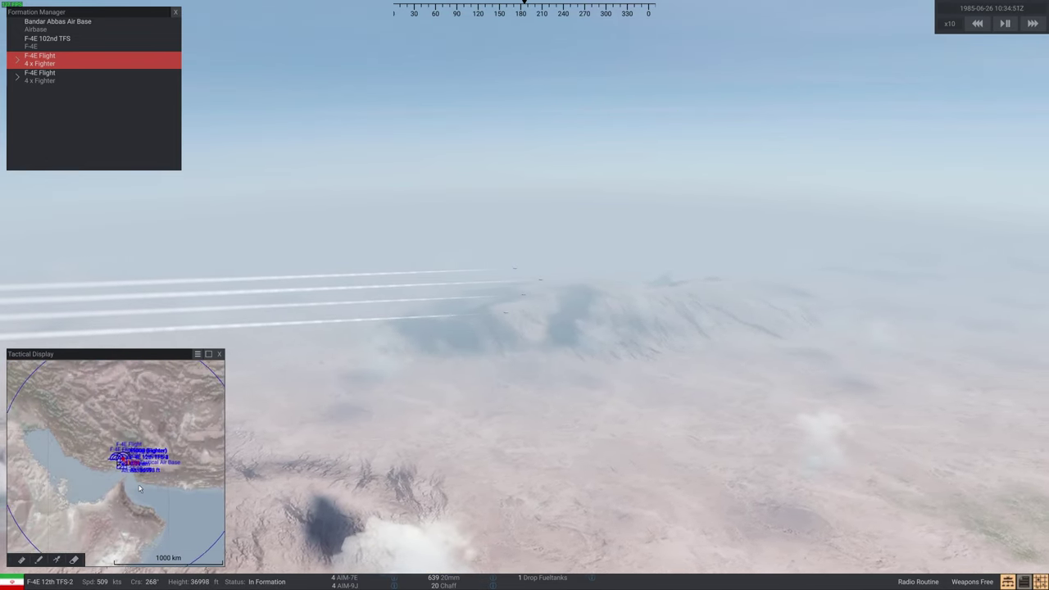
scroll(147, 478, "down", 3)
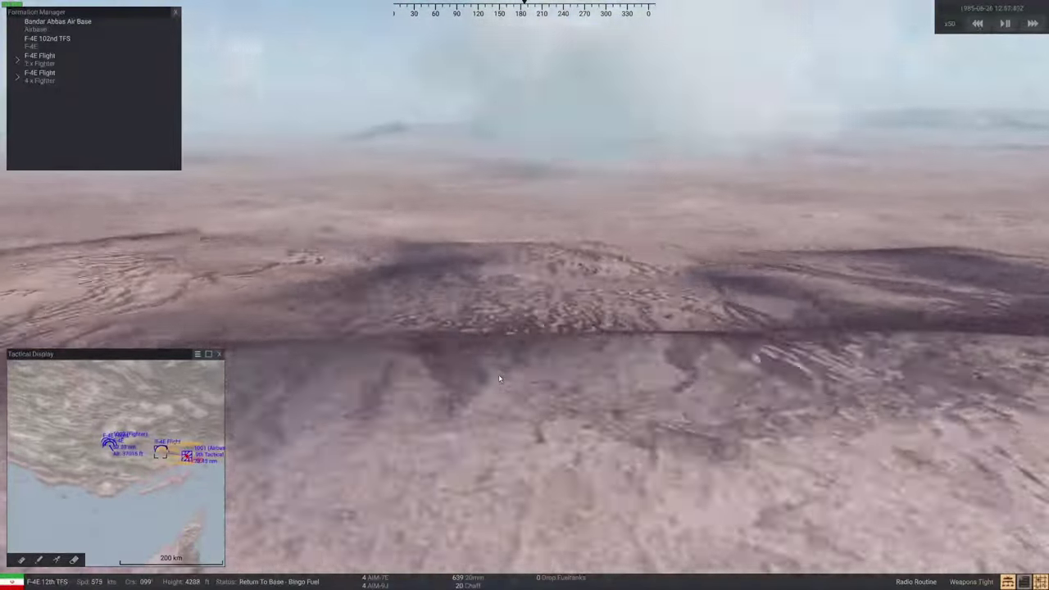
Step: Follow the bingo-fuel F-4E back to Bandar Abbas Air Base and watch it land at x10 time compression
scroll(102, 466, "up", 2)
scroll(102, 466, "up", 2)
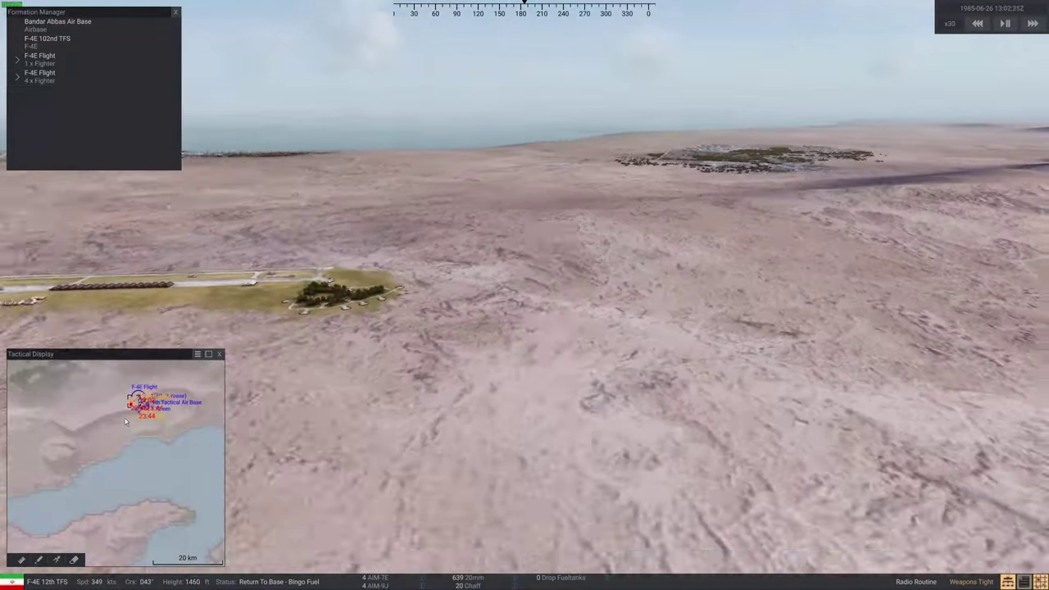
scroll(139, 441, "up", 3)
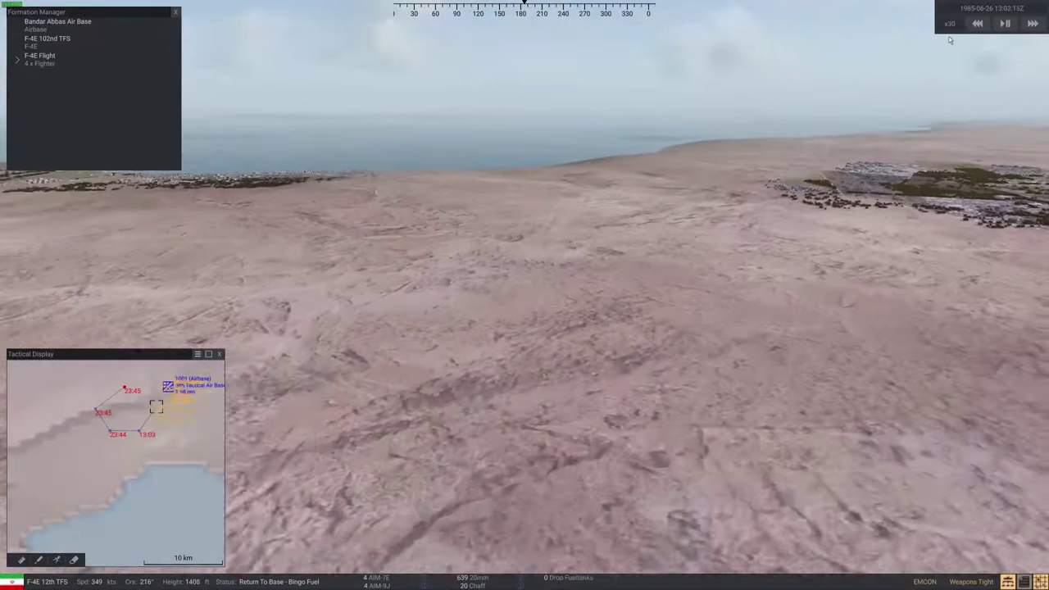
left_click(978, 24)
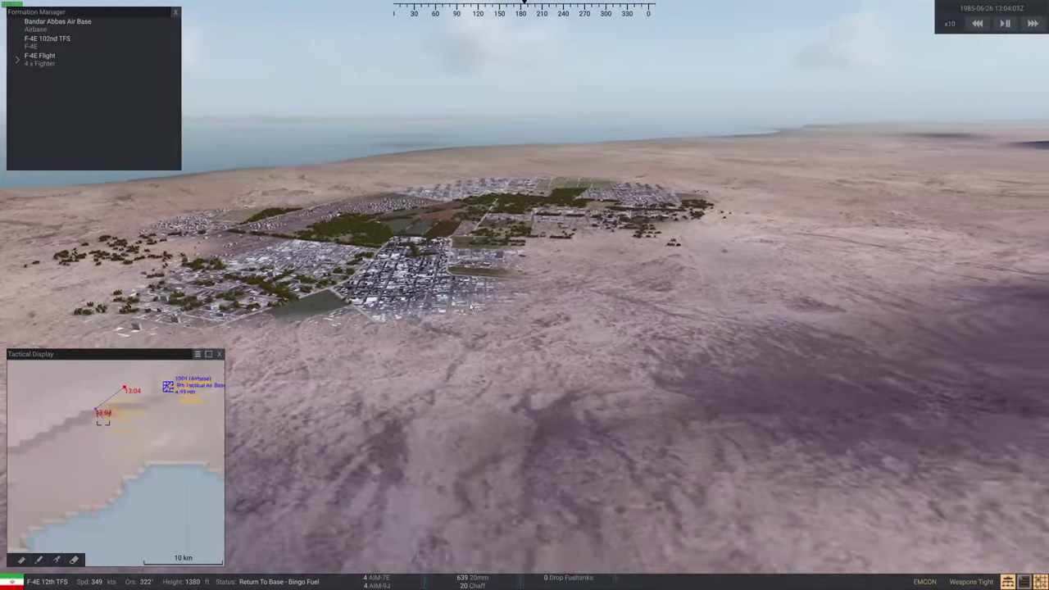
scroll(128, 401, "up", 2)
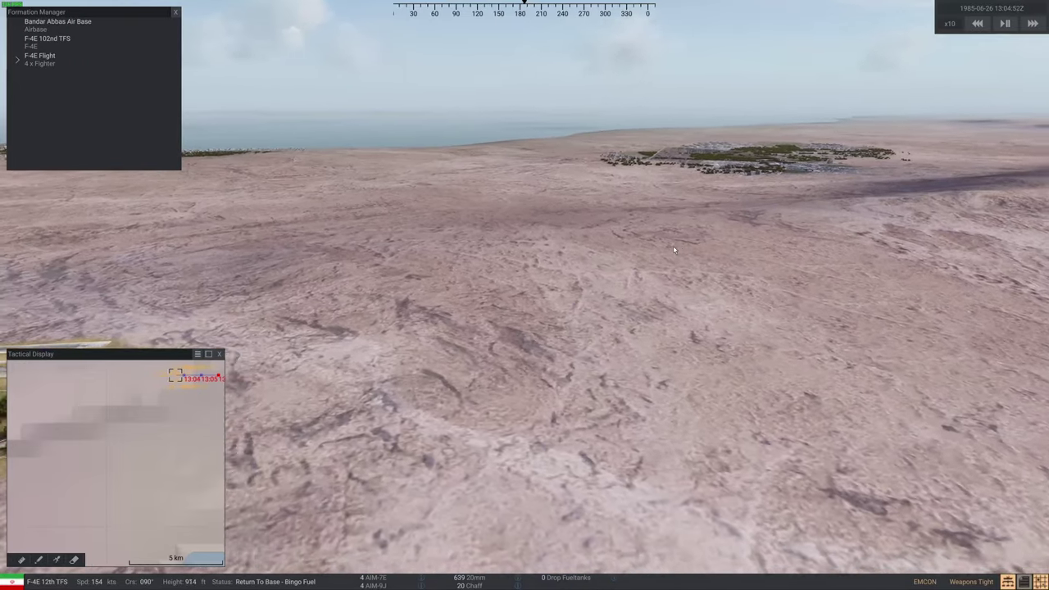
left_click_drag(674, 250, 605, 256)
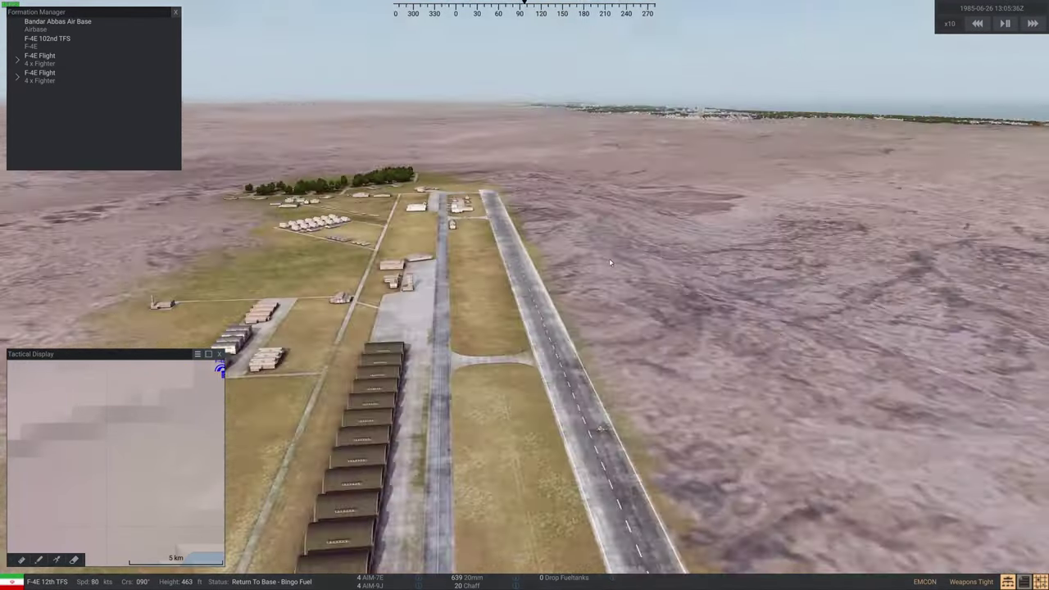
left_click_drag(610, 262, 203, 382)
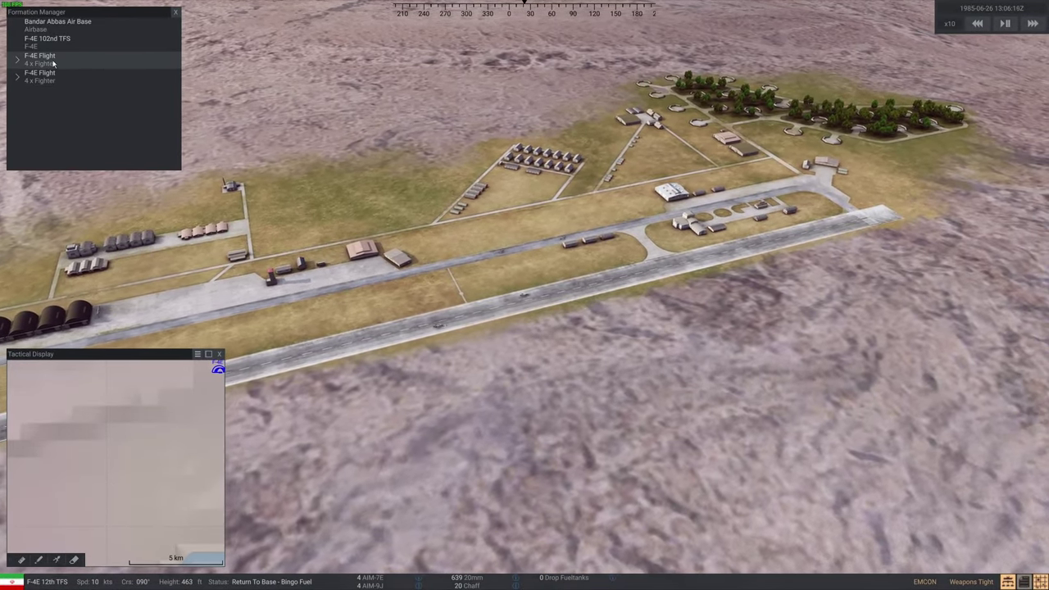
Step: Compare the F-4E Flight still on patrol with the replacement flight taxiing at the air base, and raise the time compression
left_click(54, 63)
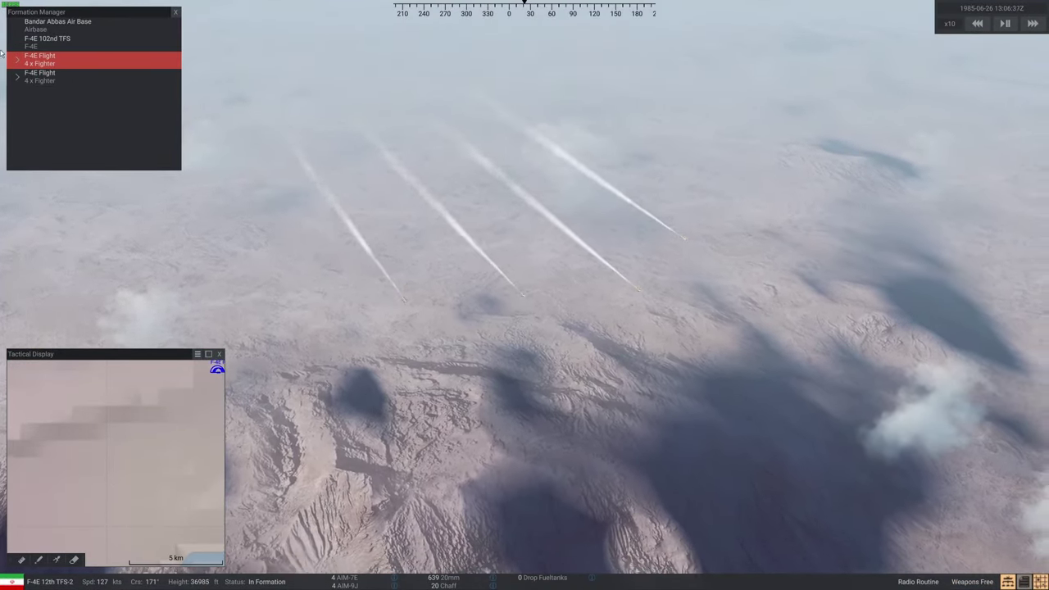
left_click(41, 78)
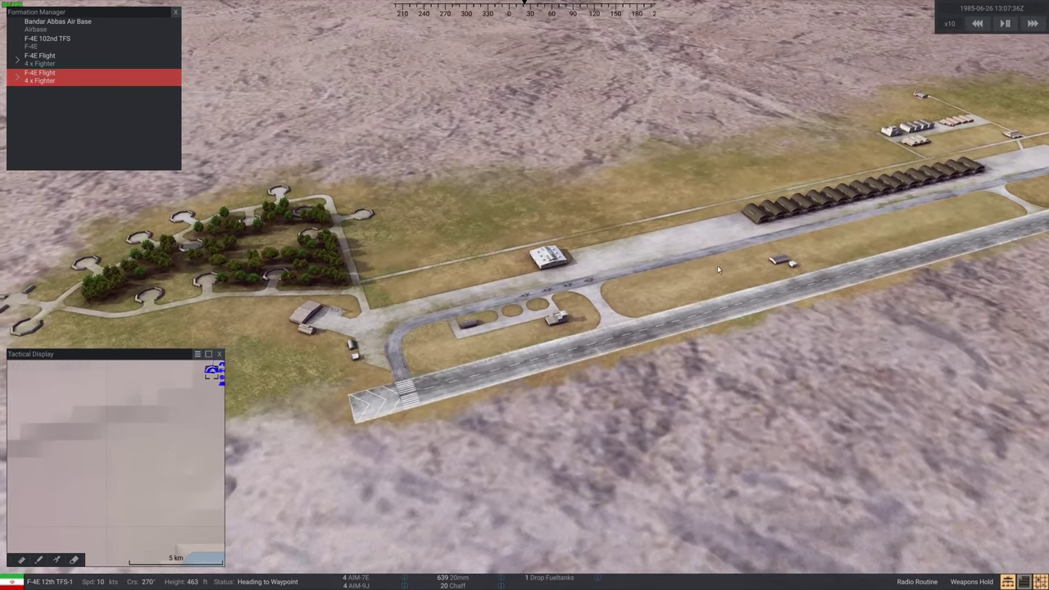
scroll(143, 411, "down", 3)
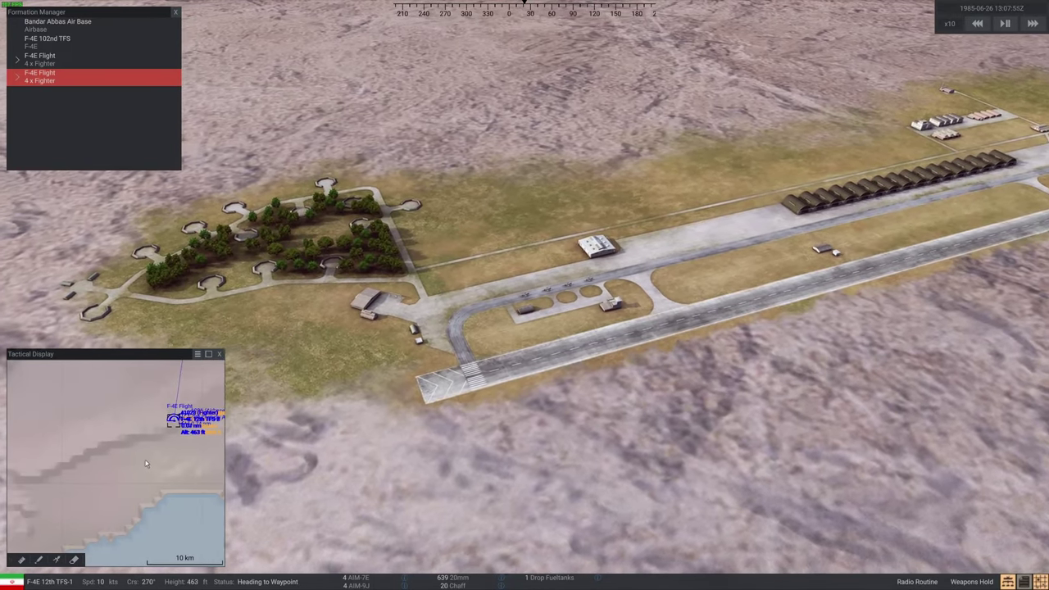
scroll(155, 426, "down", 3)
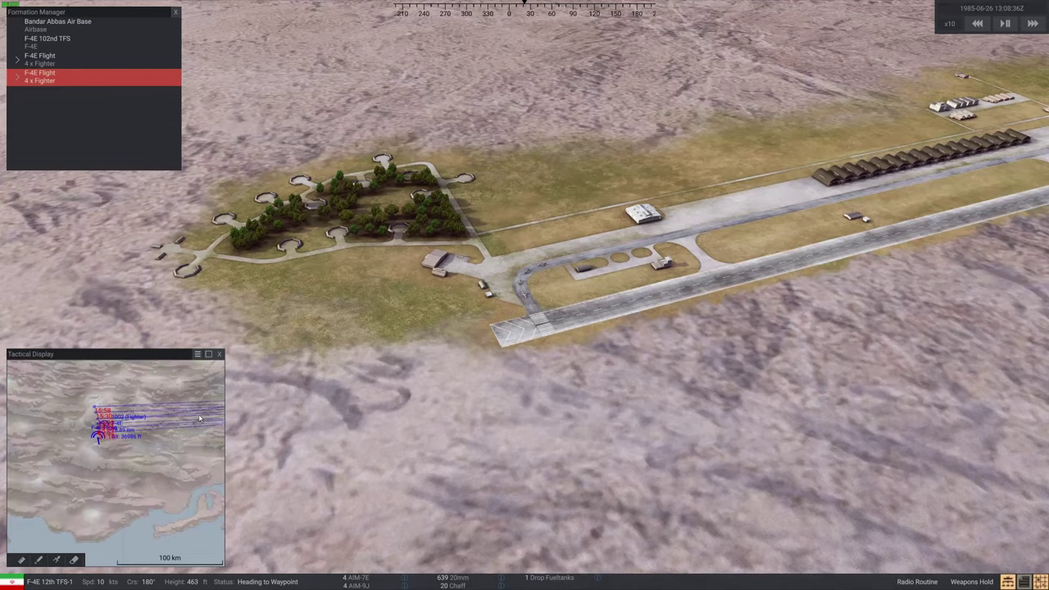
left_click_drag(191, 465, 139, 441)
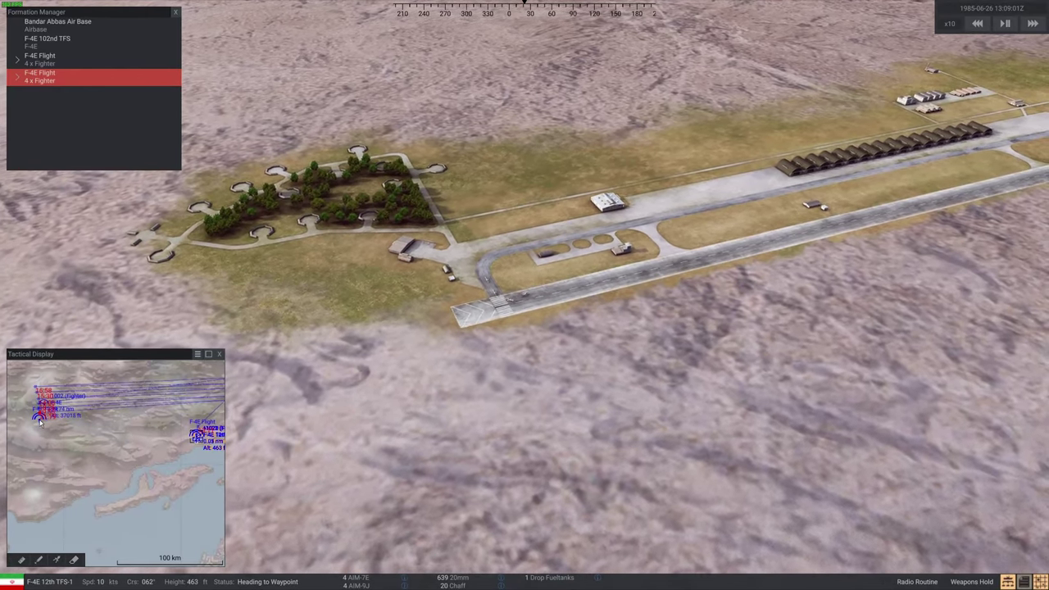
left_click(39, 422)
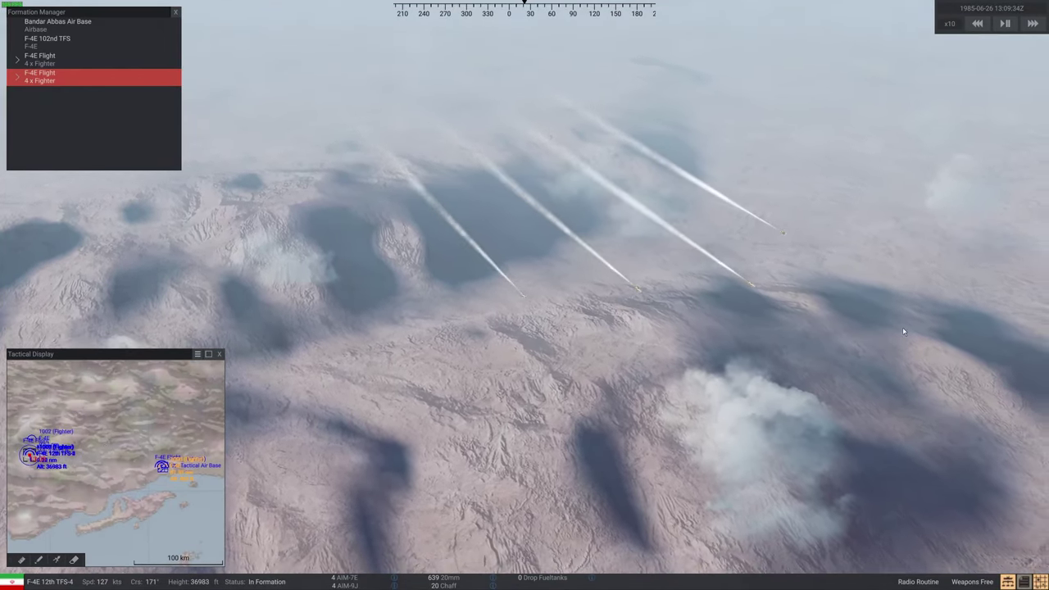
key("plus")
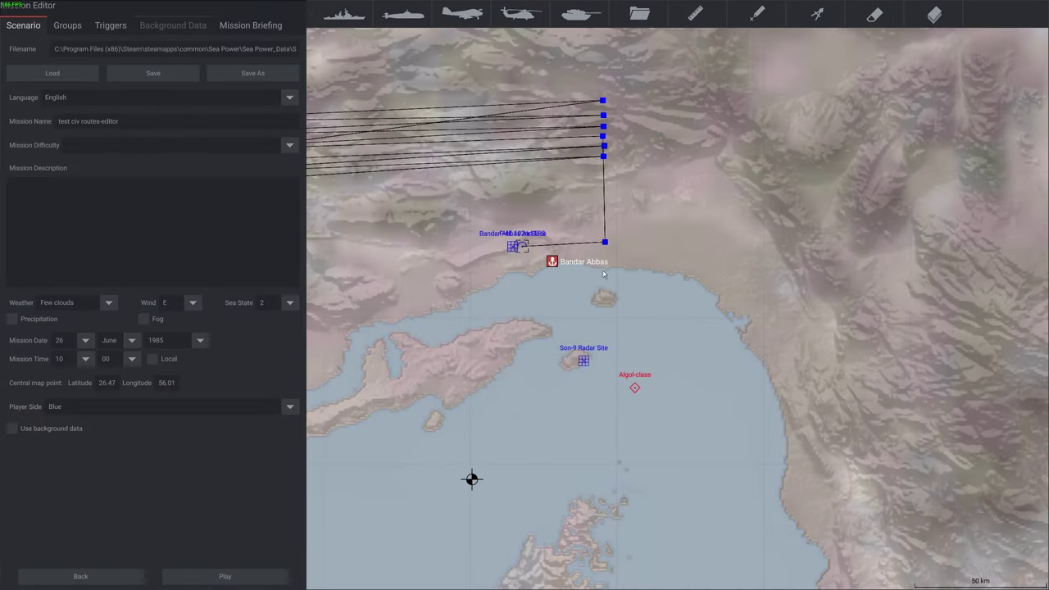
Step: Remove the F-4E 102nd TFS group from the test civ routes-editor mission
scroll(623, 296, "up", 3)
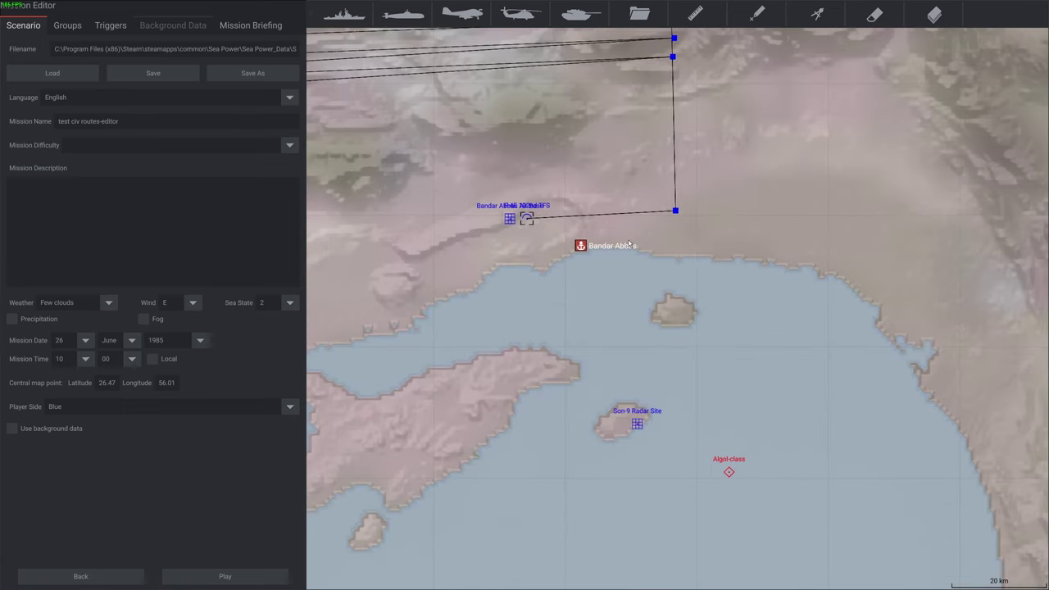
scroll(604, 243, "up", 3)
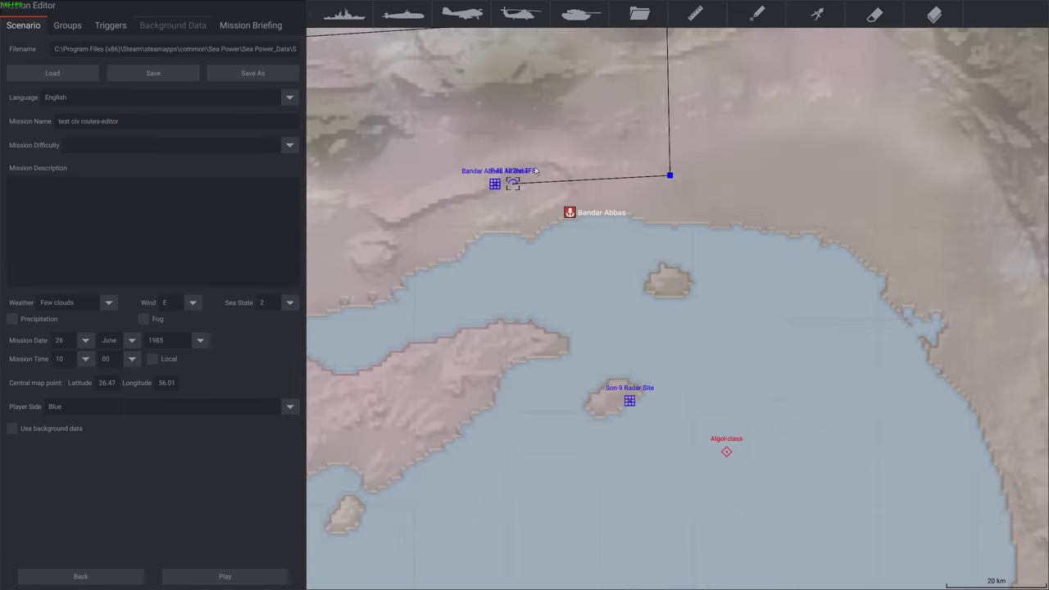
scroll(944, 251, "down", 3)
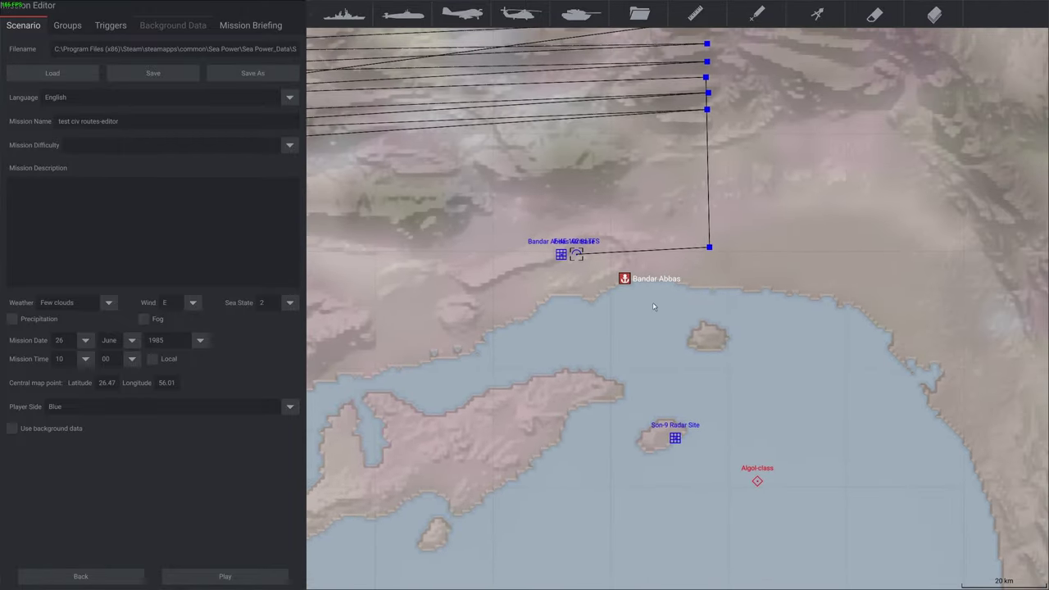
scroll(574, 254, "up", 2)
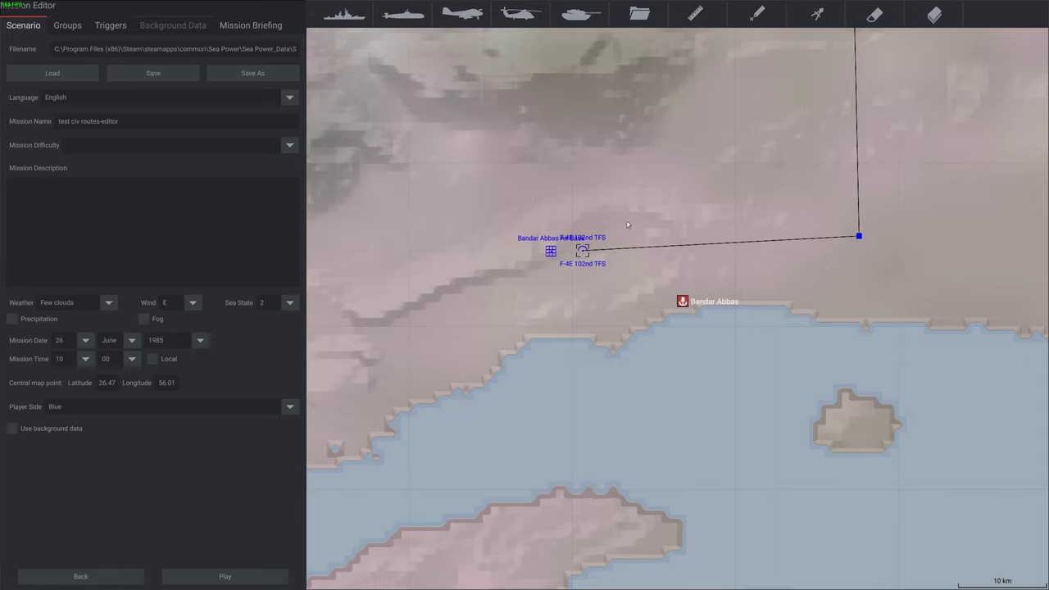
left_click(68, 26)
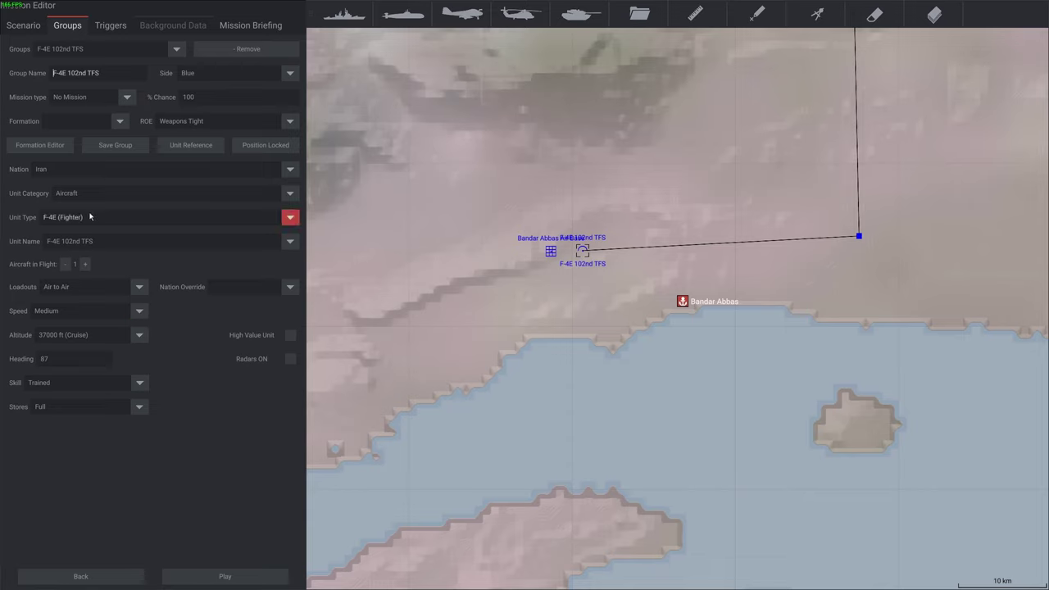
scroll(619, 170, "down", 2)
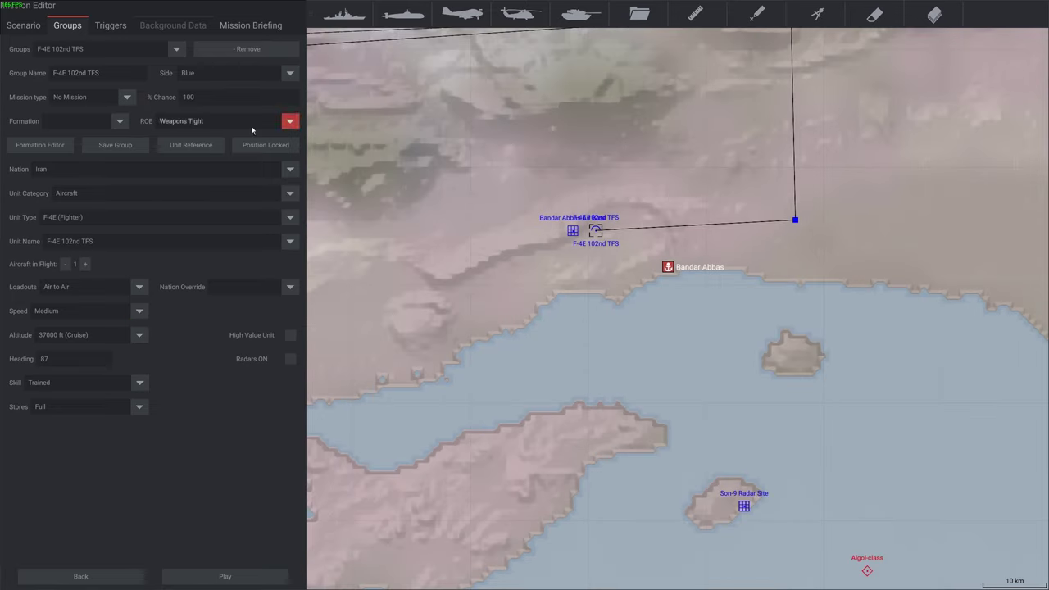
left_click(230, 48)
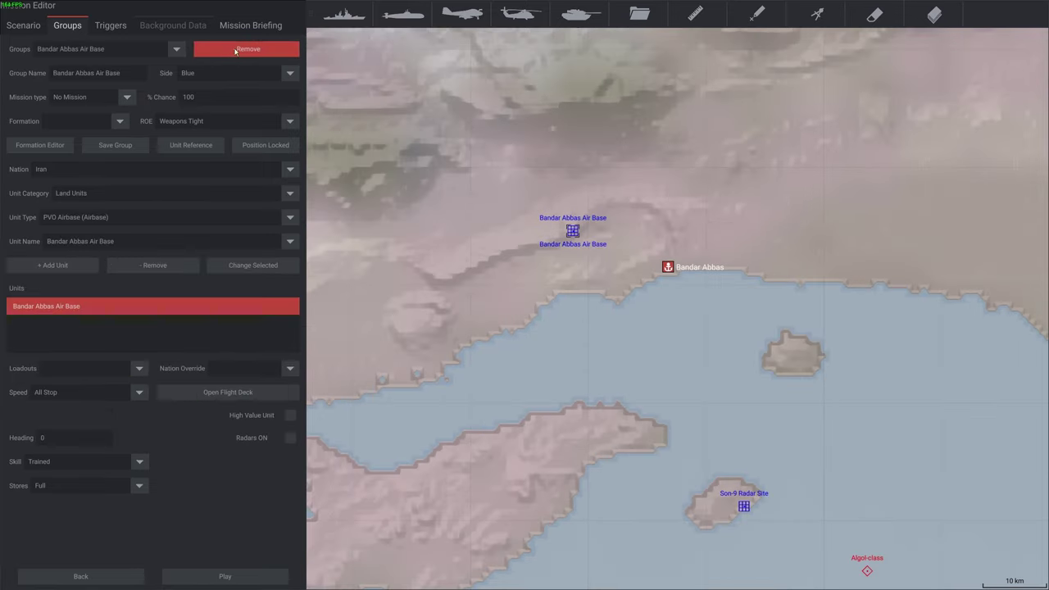
scroll(611, 194, "down", 3)
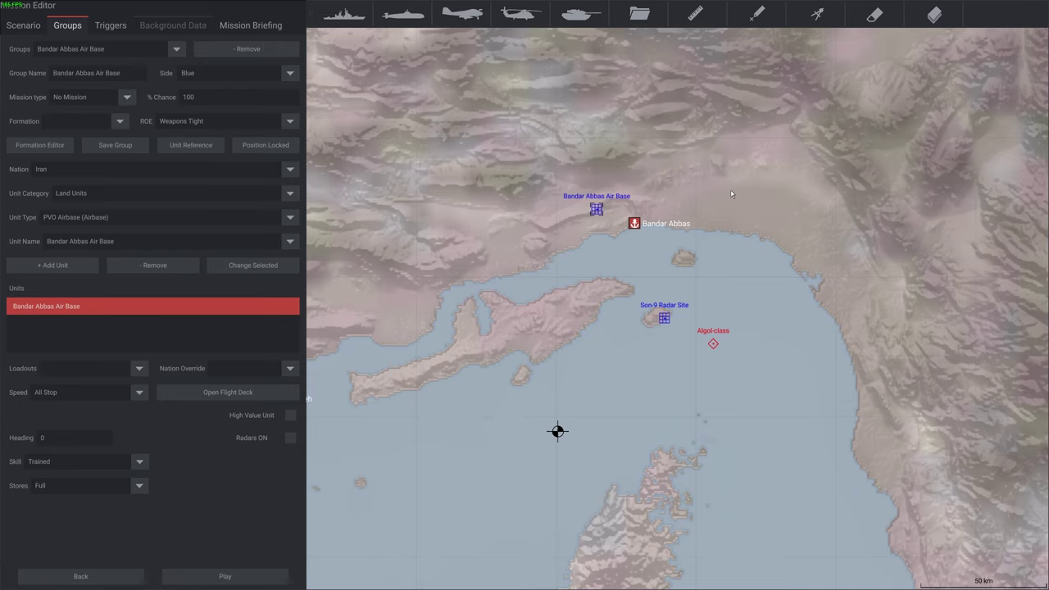
scroll(732, 194, "up", 3)
left_click_drag(550, 169, 599, 161)
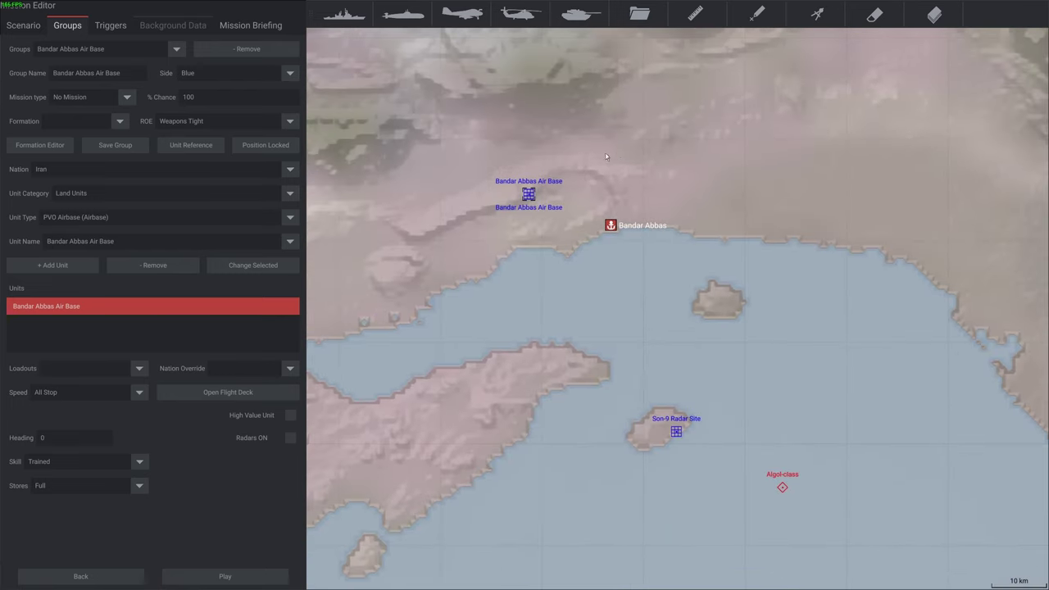
scroll(527, 205, "up", 1)
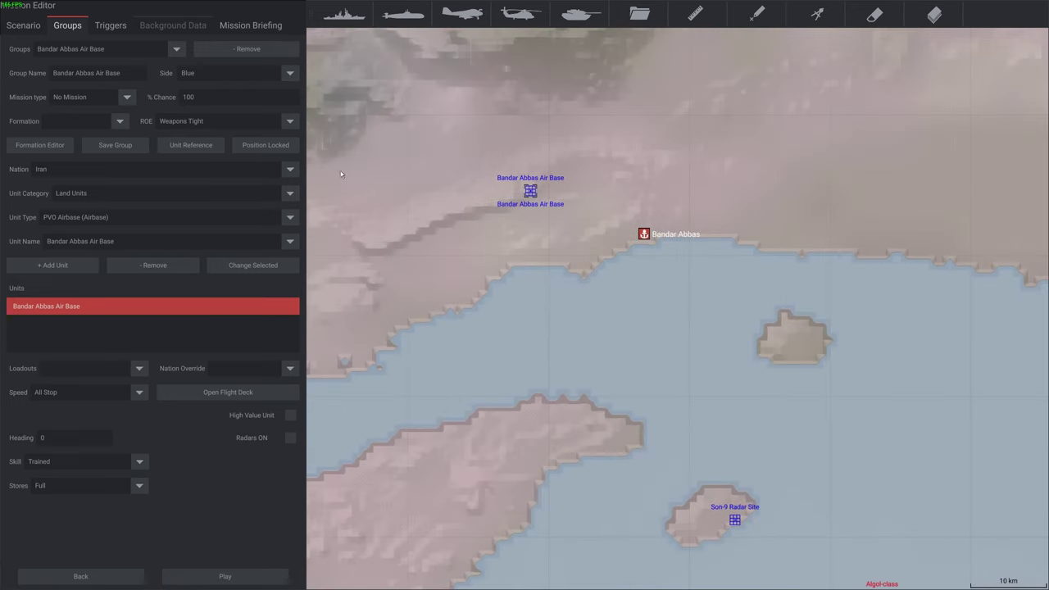
Step: Save the mission as a new file named BombExample-editor in the user missions folder
left_click(18, 26)
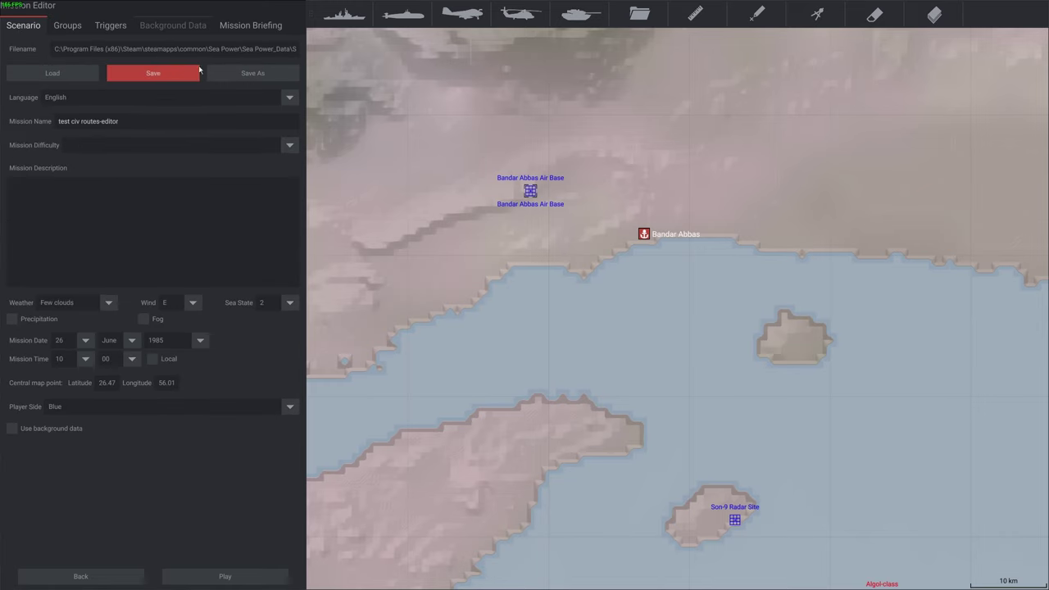
left_click(254, 74)
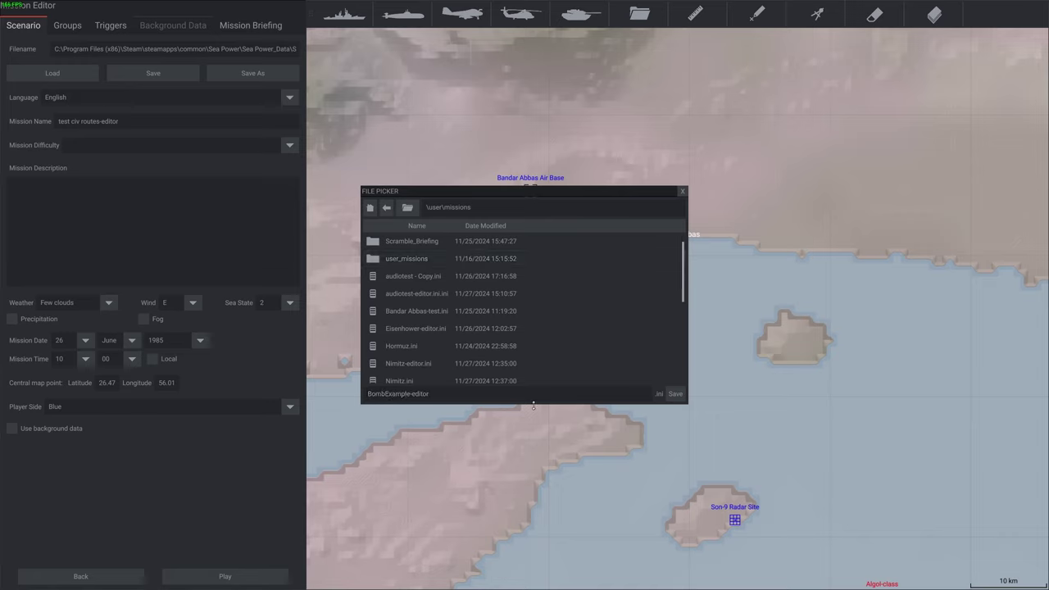
left_click(673, 396)
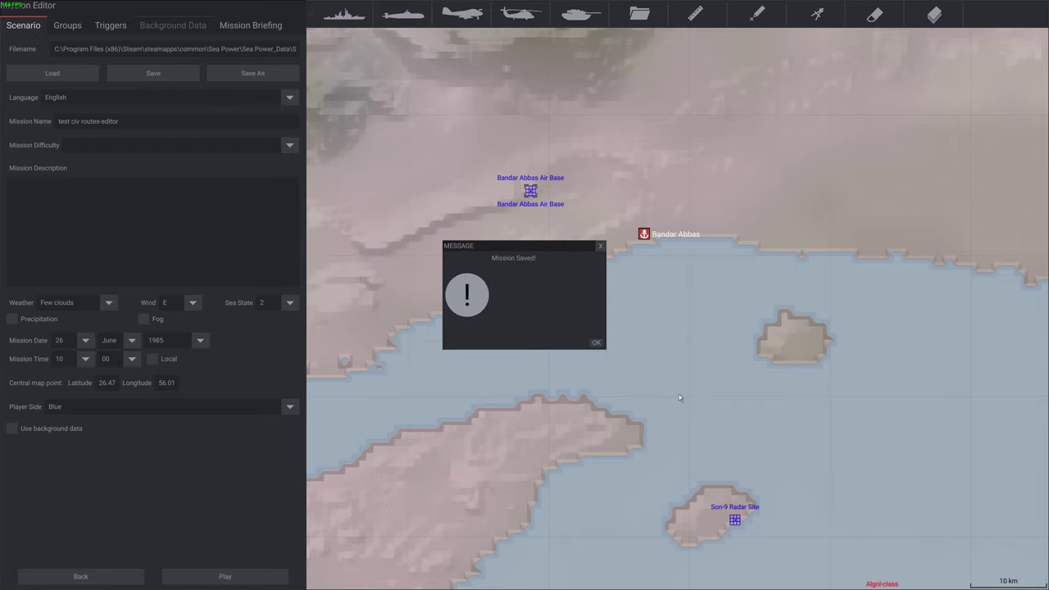
left_click(596, 344)
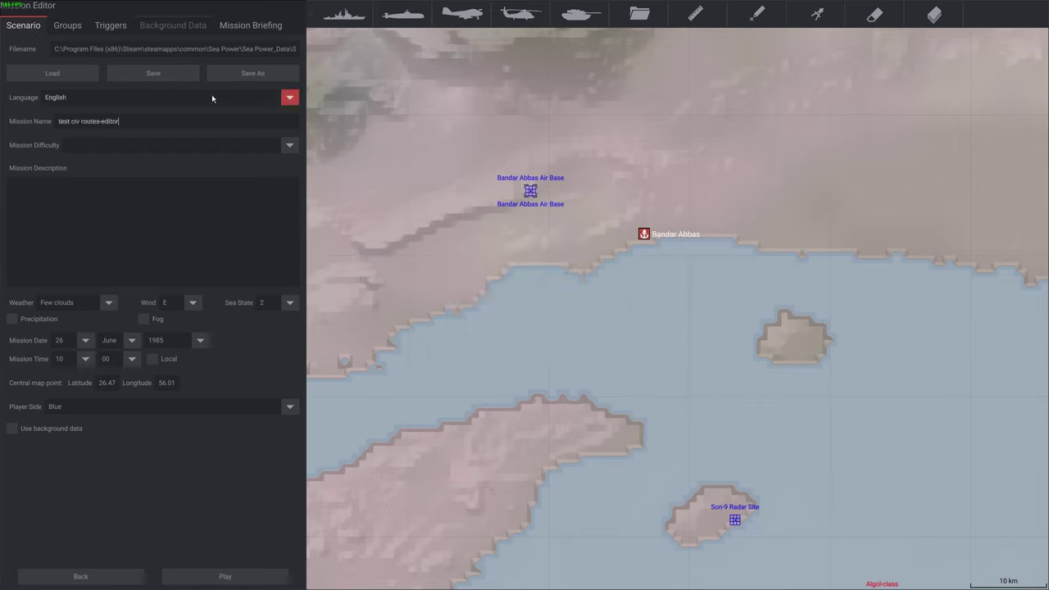
Step: Rename the mission as BombExample-editor and save it again under the BombExample-editor file name
key("BackSpace")
key("BackSpace")
key("BackSpace")
key("BackSpace")
key("BackSpace")
key("BackSpace")
key("BackSpace")
key("BackSpace")
key("BackSpace")
key("BackSpace")
key("BackSpace")
key("BackSpace")
key("BackSpace")
key("BackSpace")
key("BackSpace")
key("BackSpace")
key("BackSpace")
key("BackSpace")
key("BackSpace")
key("BackSpace")
type("BombExample-editor")
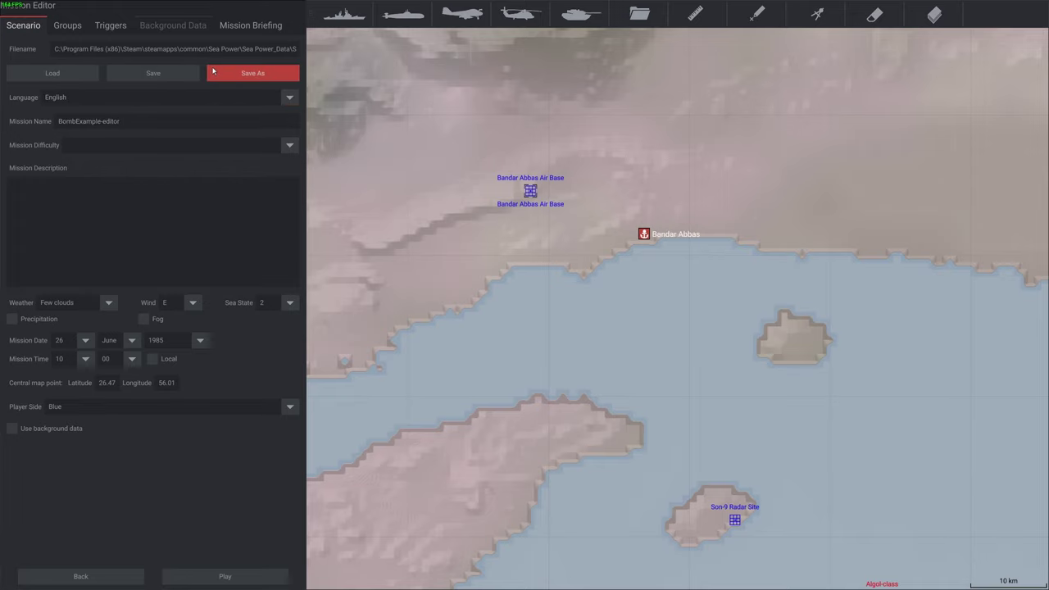
left_click(254, 75)
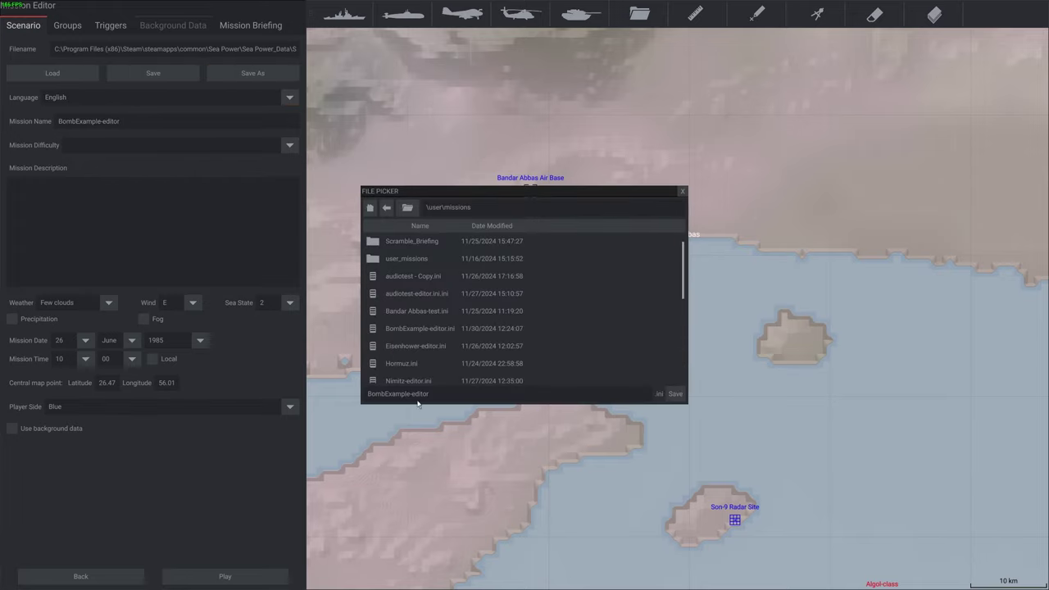
left_click(675, 394)
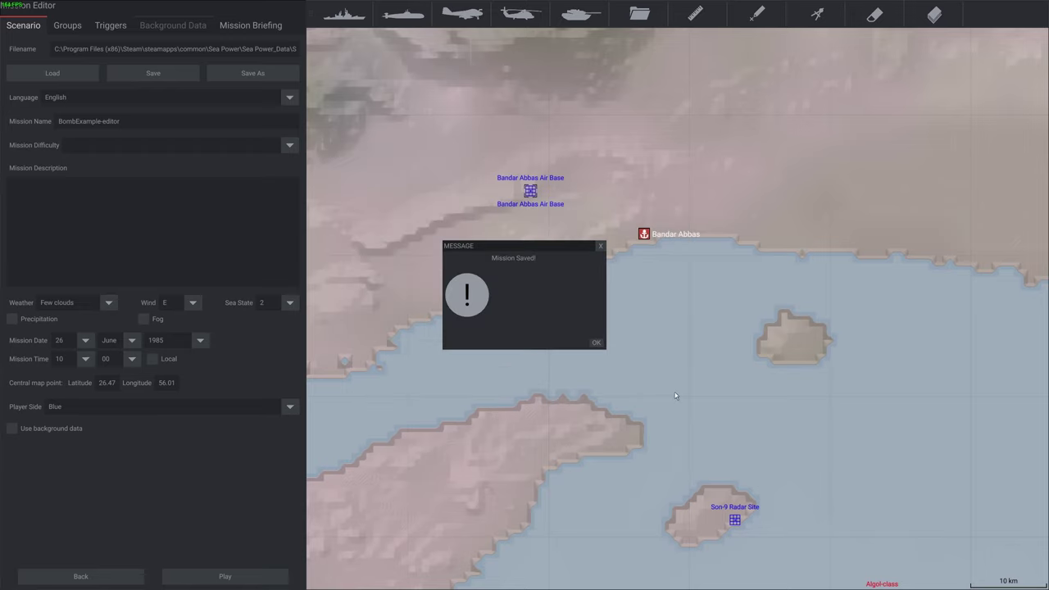
left_click(596, 345)
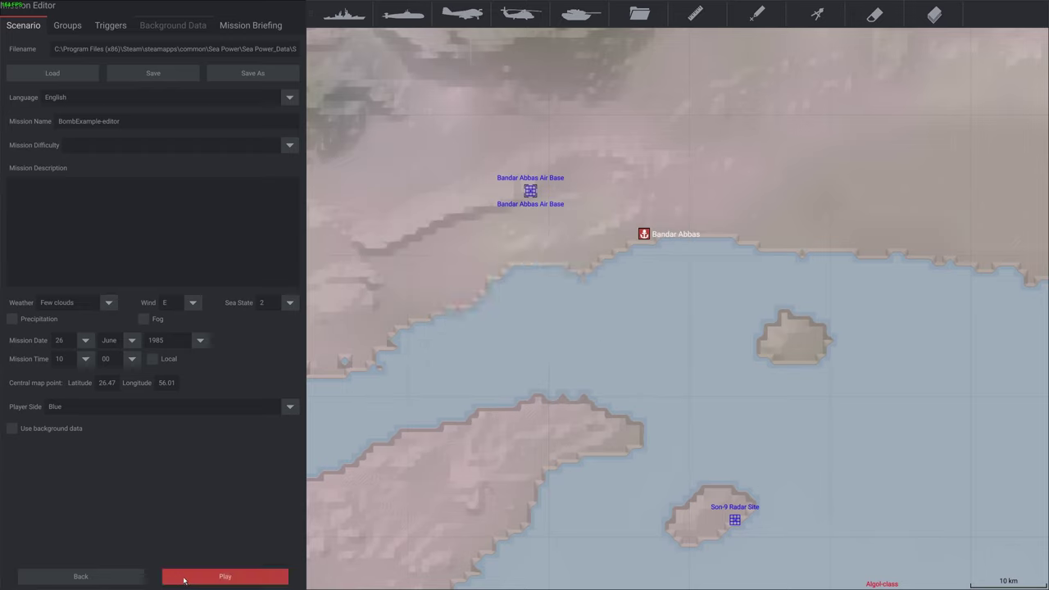
Step: Test-play the mission, check the area south of the Son-9 Radar Site on the tactical display, and exit to the editor
left_click(185, 581)
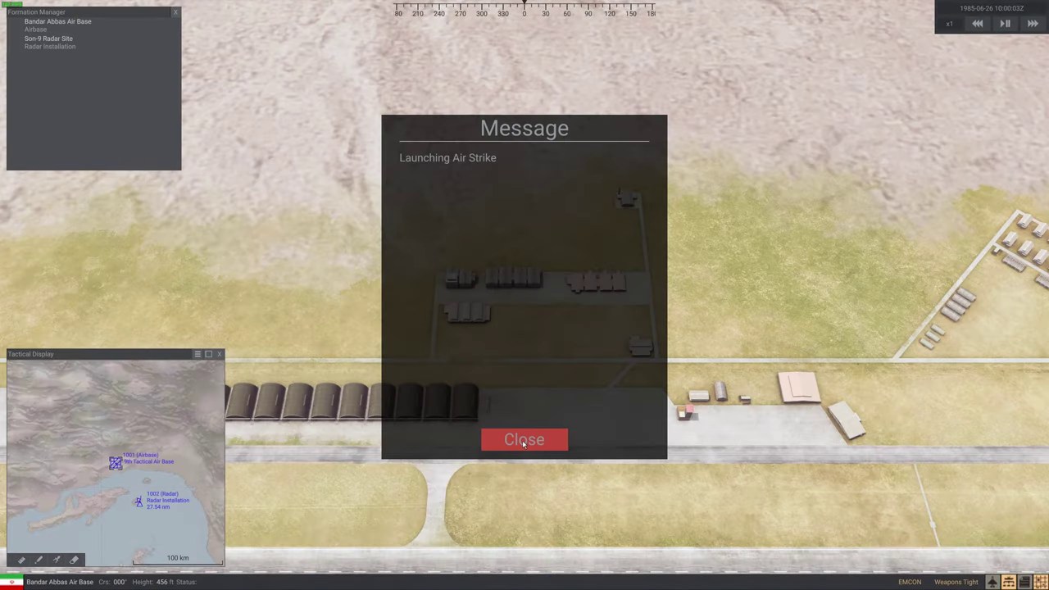
left_click(523, 443)
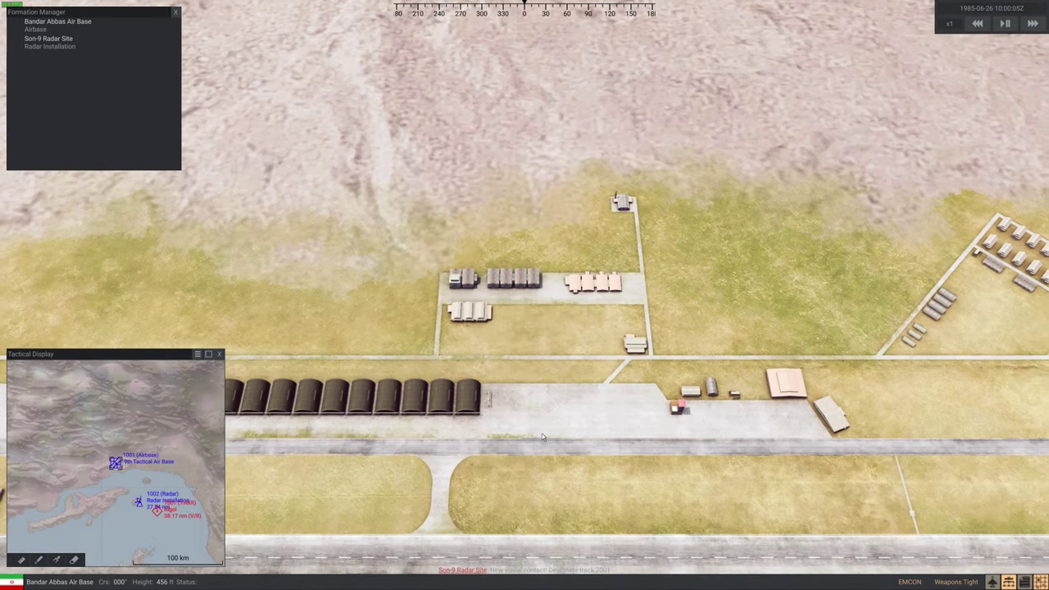
left_click_drag(100, 556, 79, 434)
scroll(80, 434, "up", 2)
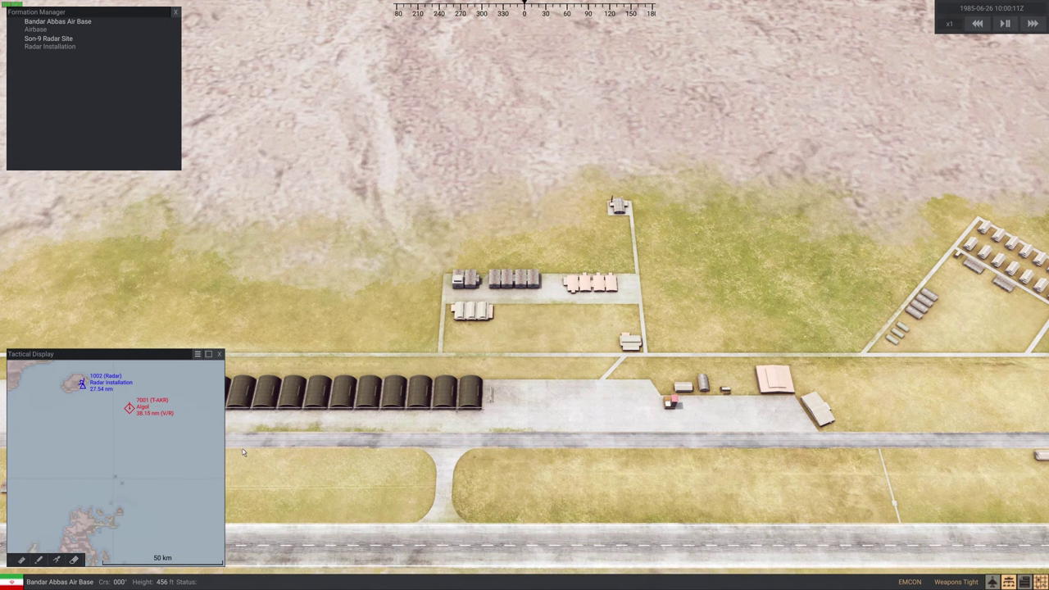
key("Escape")
left_click(239, 244)
left_click(309, 544)
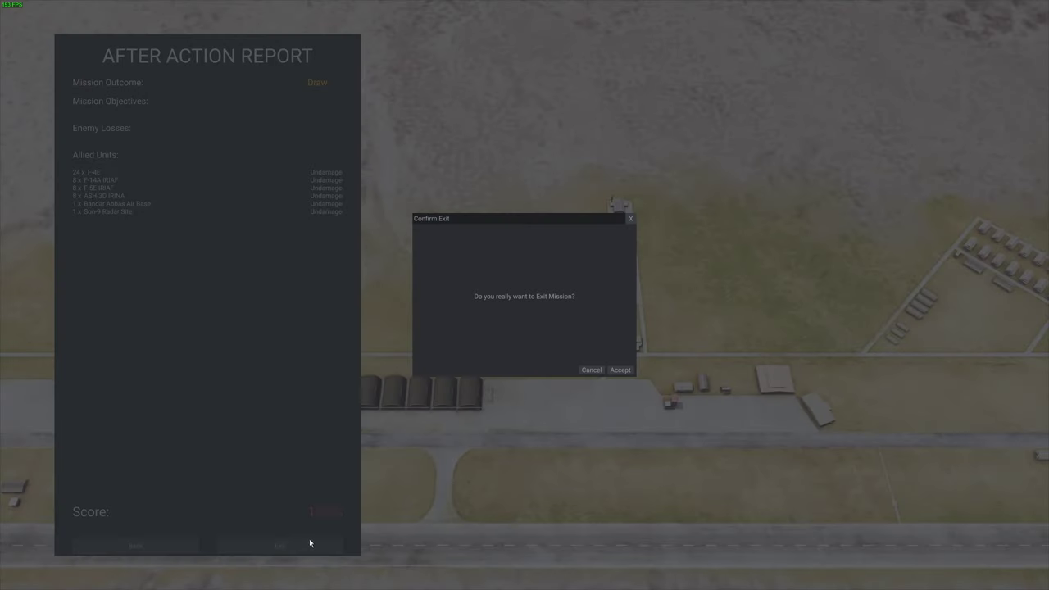
left_click(620, 370)
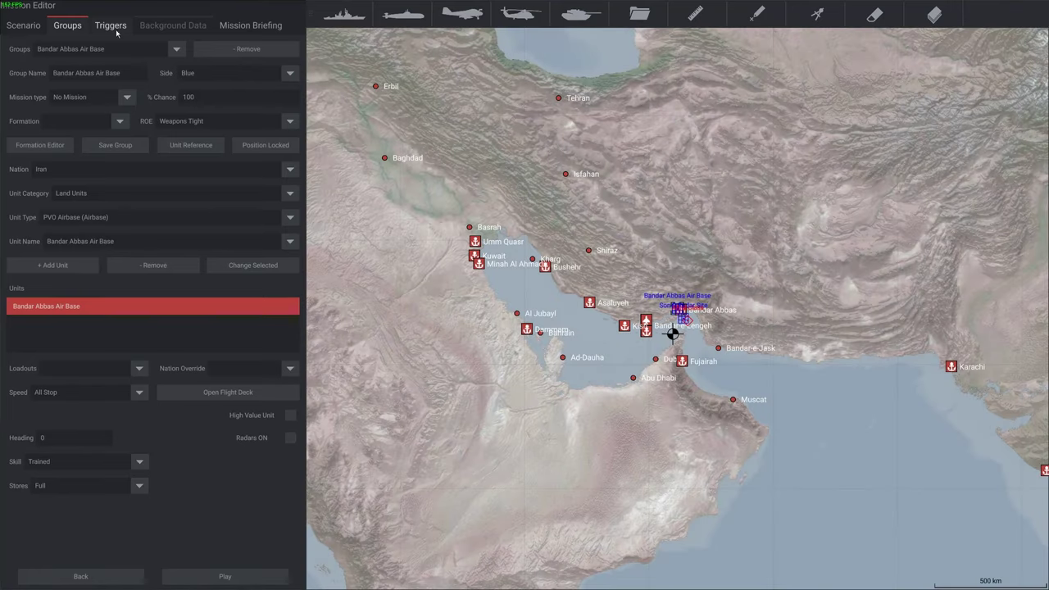
Step: Compare the mission's enable strike and Strike order triggers, checking whether each one starts disabled
left_click(106, 26)
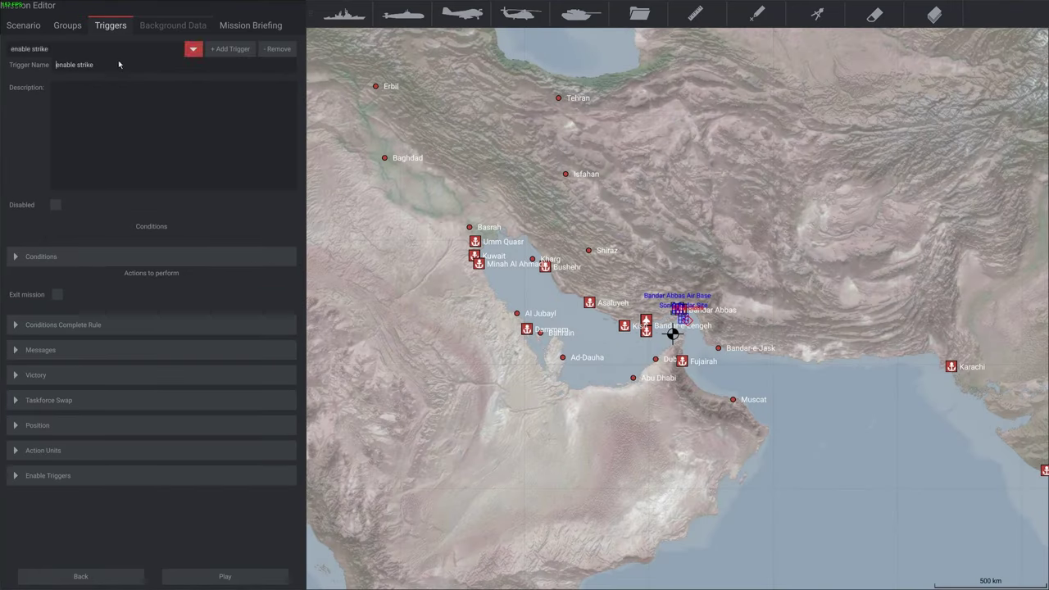
left_click(194, 49)
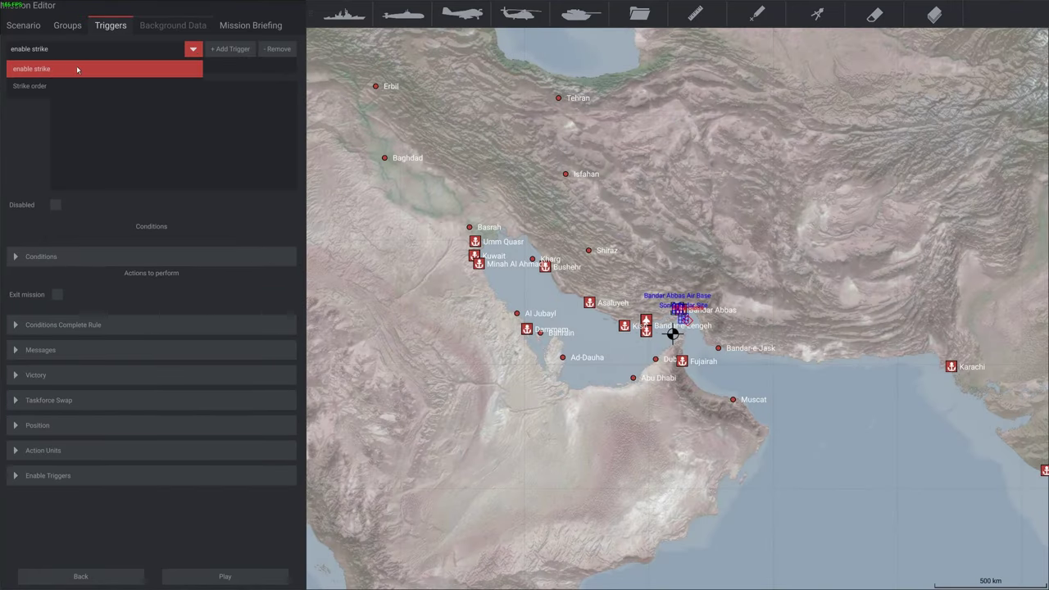
left_click(34, 97)
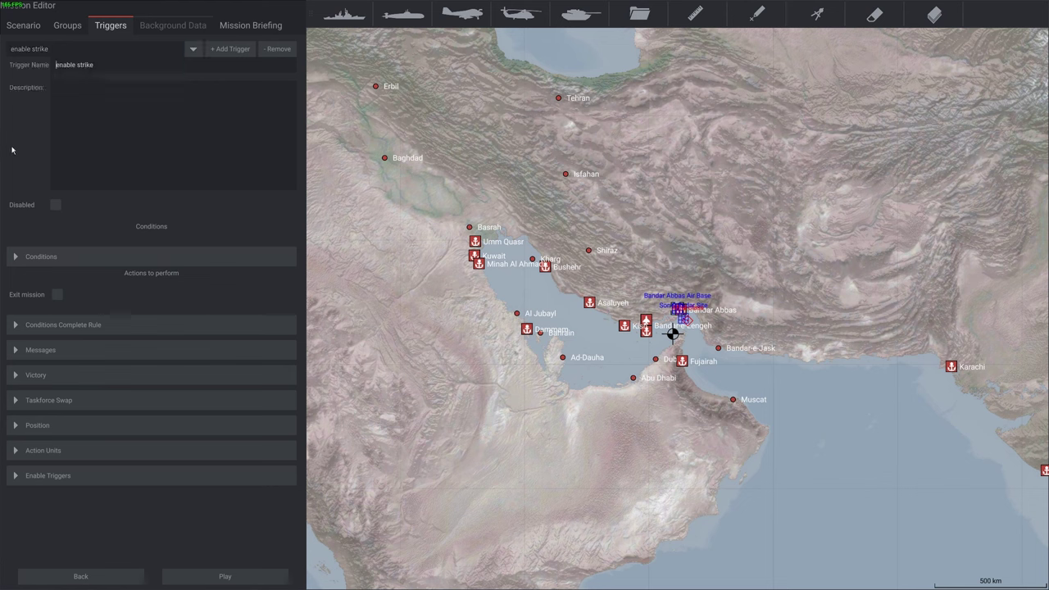
left_click(195, 49)
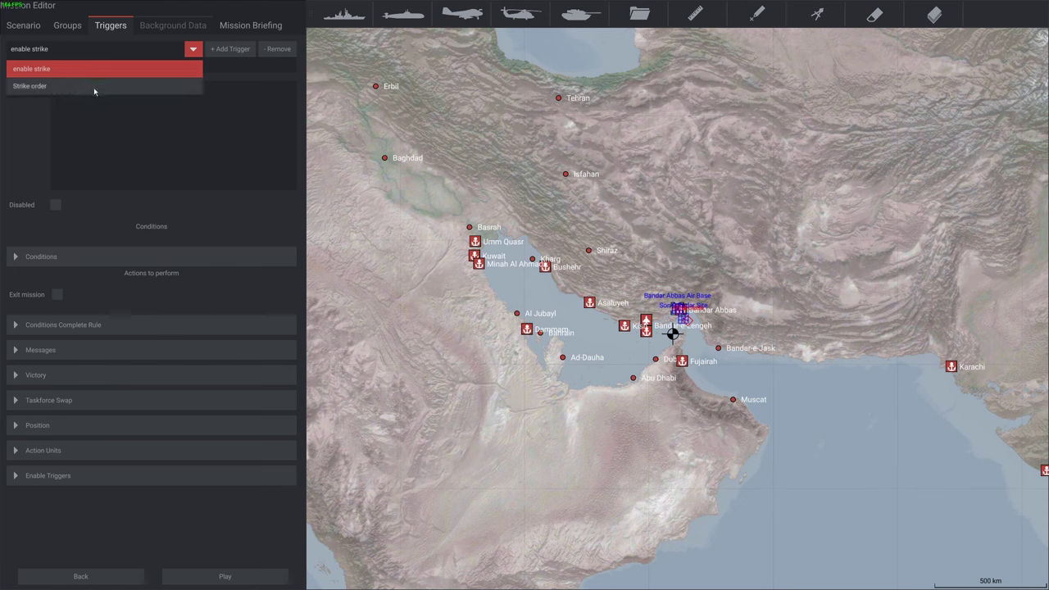
left_click(29, 109)
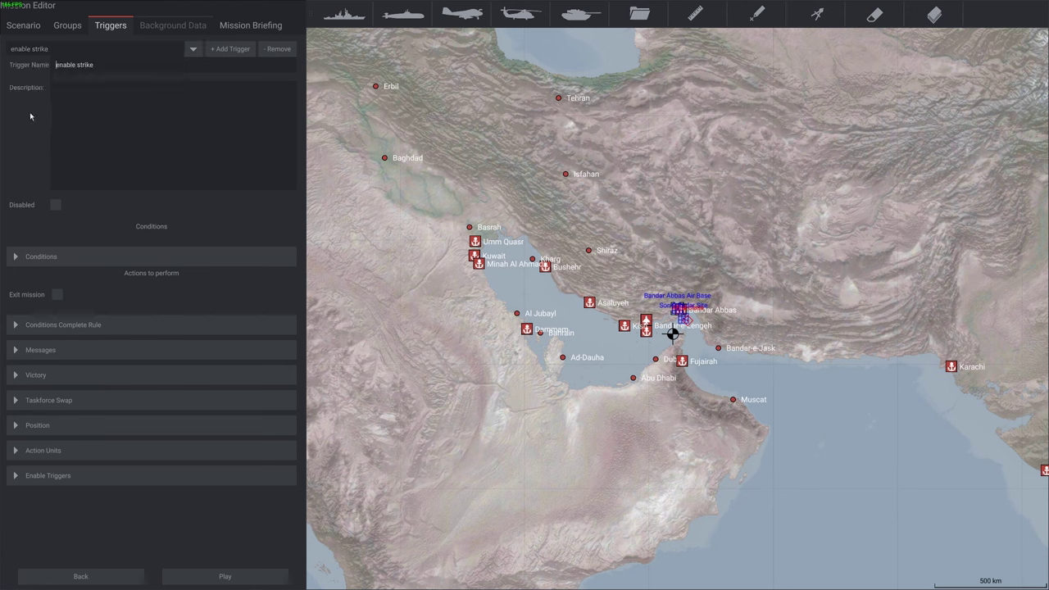
left_click(78, 50)
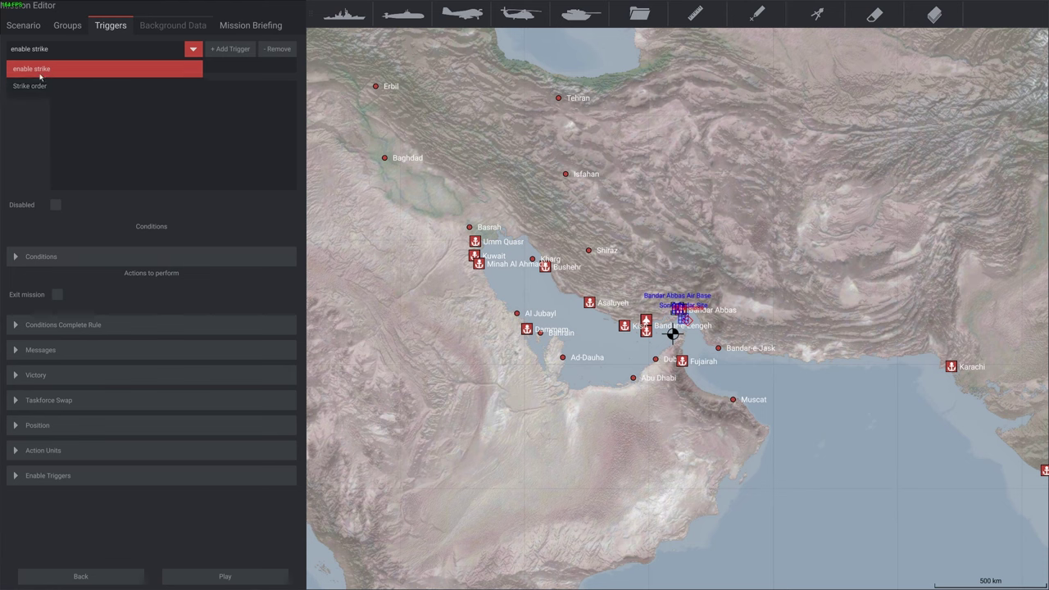
left_click(25, 119)
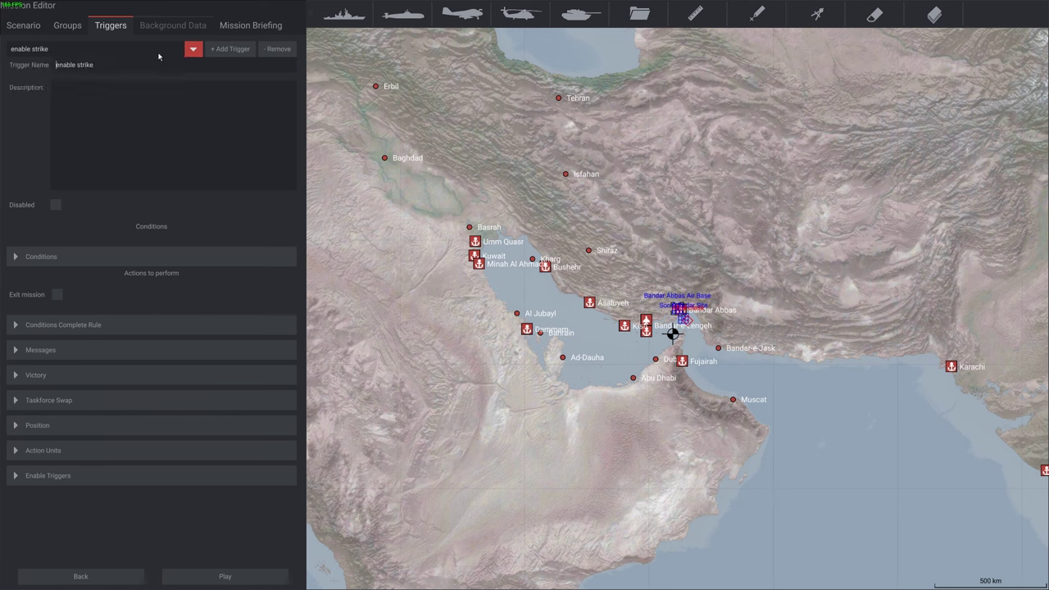
left_click(164, 52)
left_click(37, 88)
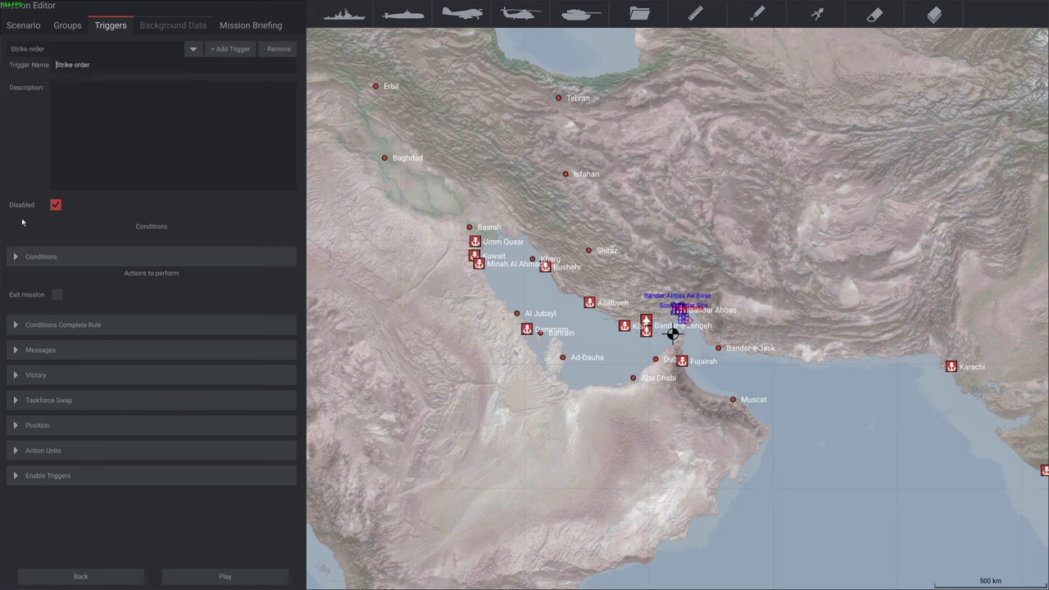
left_click(193, 48)
left_click(63, 71)
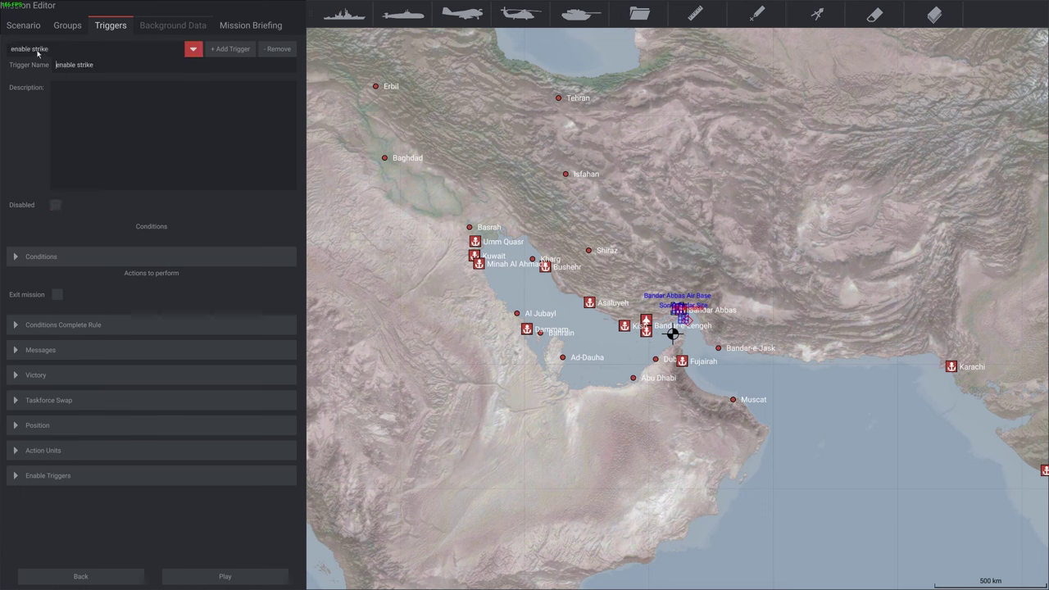
Step: Examine the date, time, seconds and condition units of Condition1 in the enable strike trigger
left_click(10, 259)
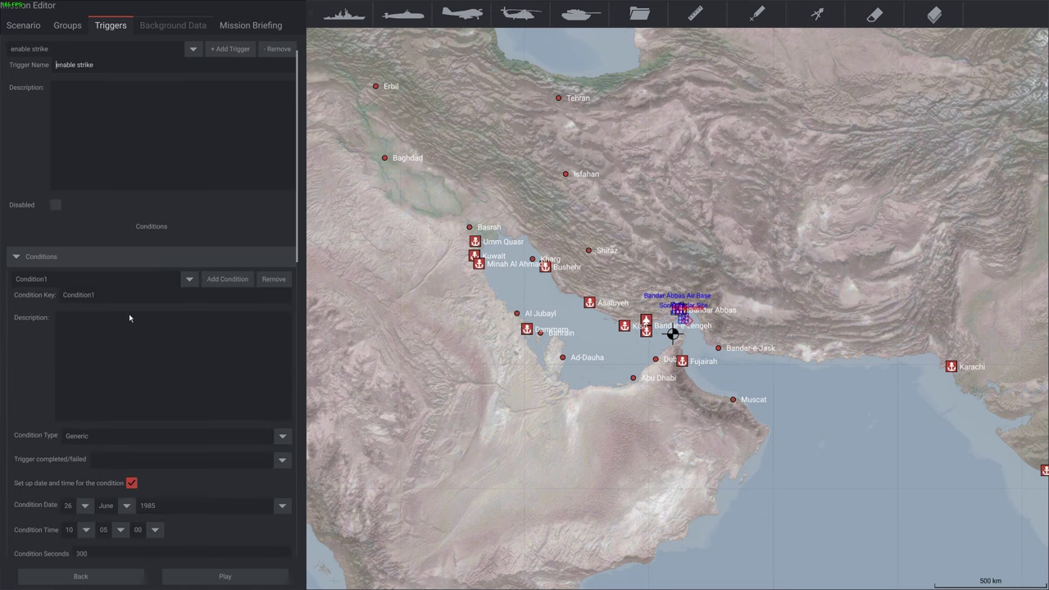
scroll(87, 410, "down", 3)
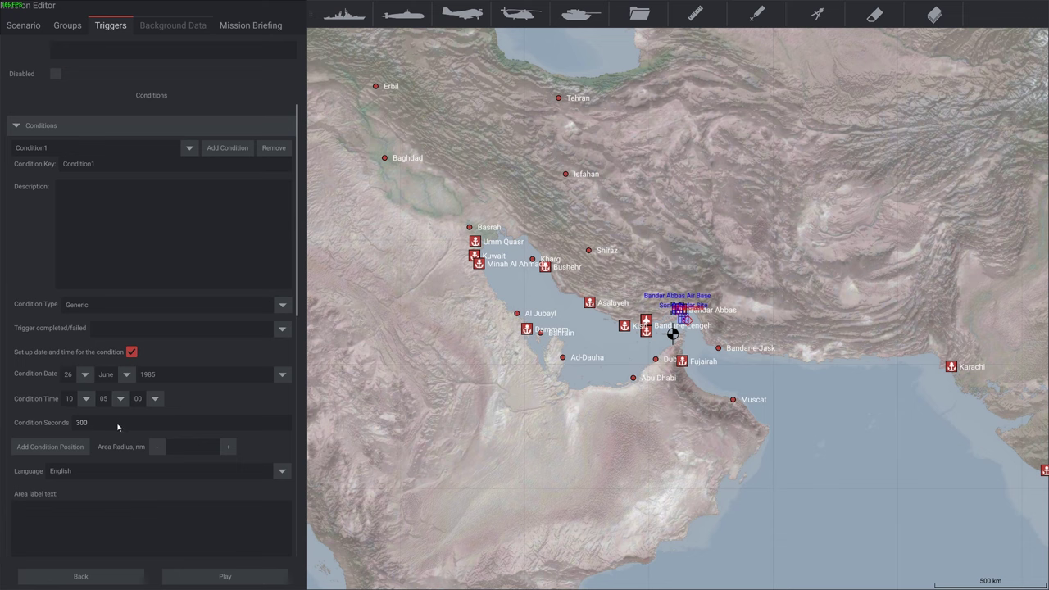
scroll(137, 412, "down", 1)
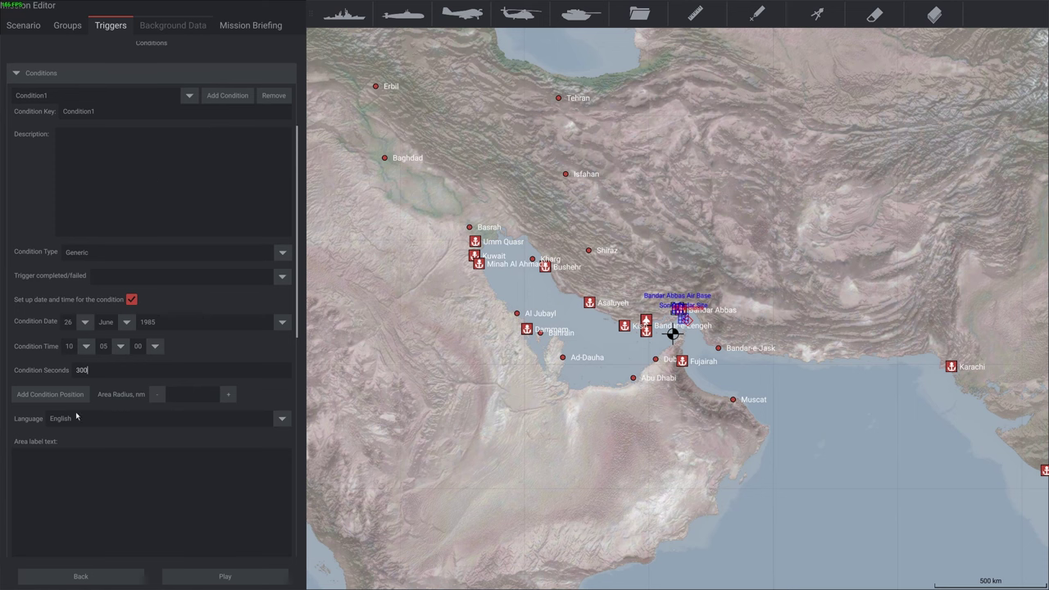
scroll(79, 418, "down", 10)
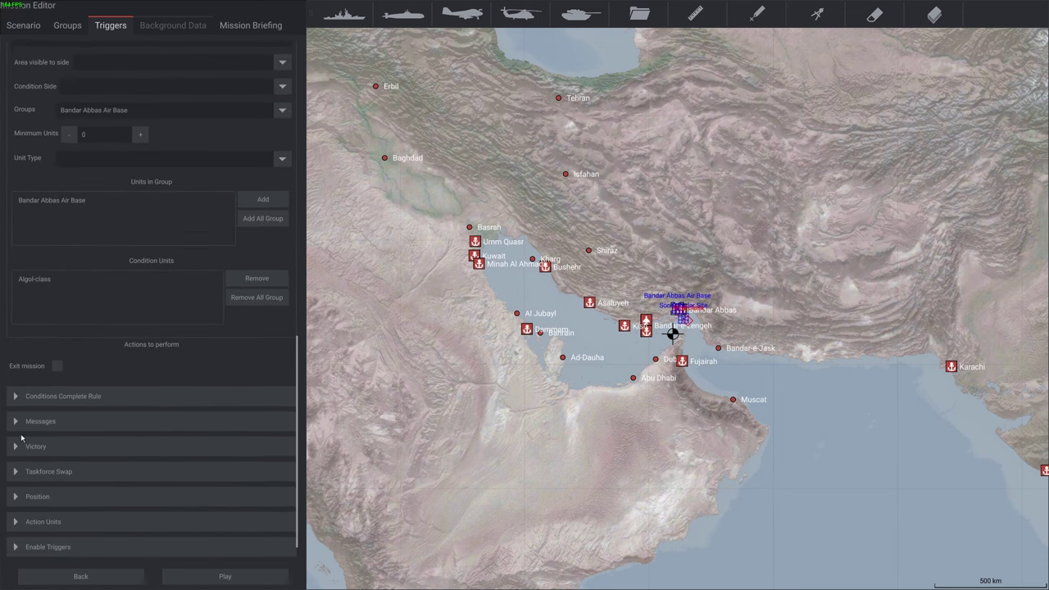
Step: Review the enable strike trigger's side messages and its Enable Triggers settings
left_click(13, 422)
scroll(70, 442, "down", 3)
scroll(69, 447, "down", 2)
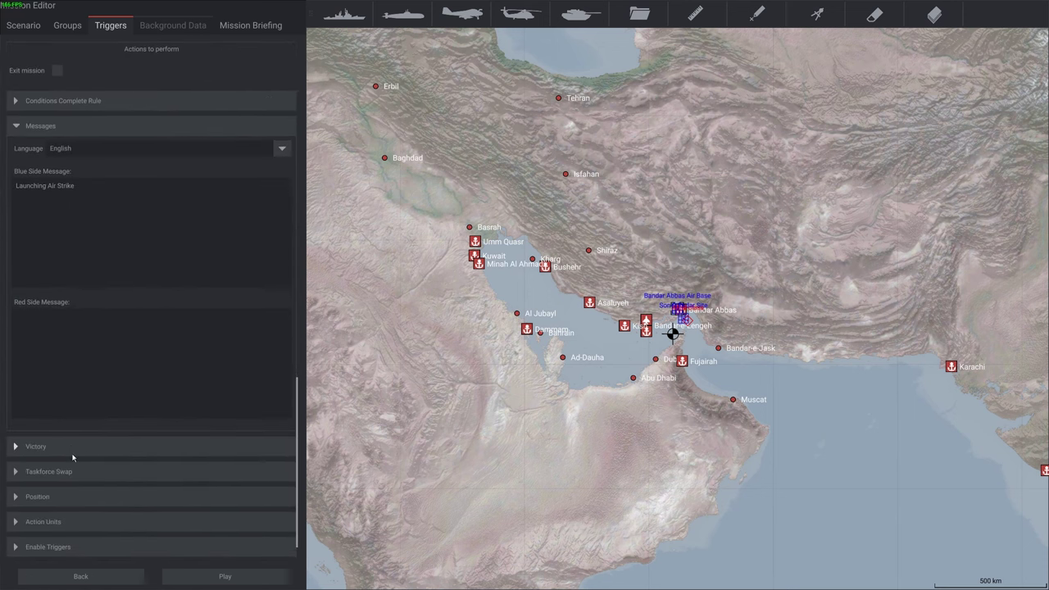
left_click(15, 548)
scroll(87, 543, "down", 2)
left_click(282, 453)
left_click(87, 490)
Step: Save the BombExample-editor mission, overwriting its current file
left_click(25, 25)
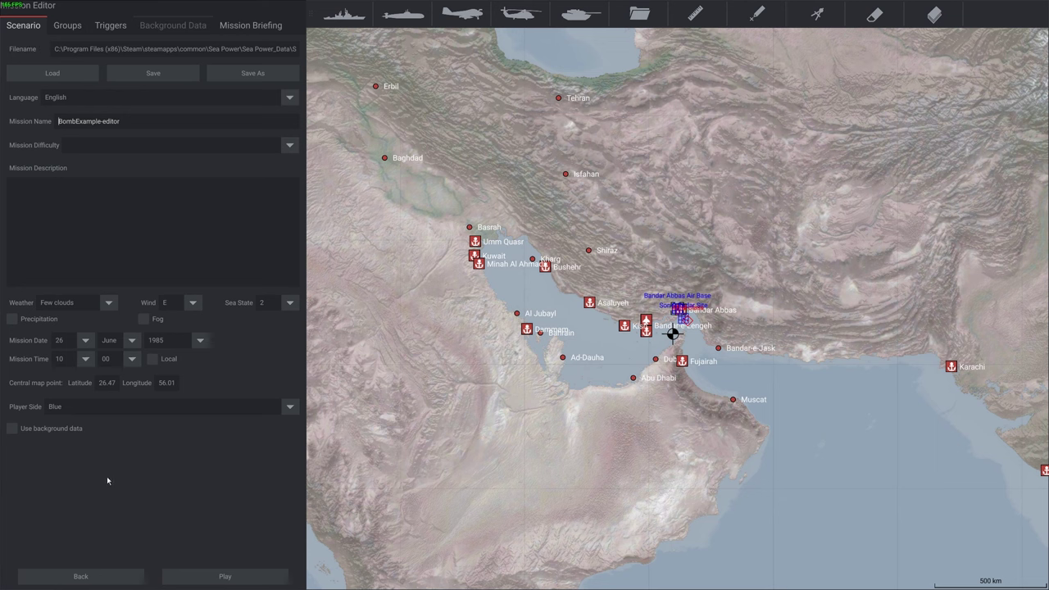
left_click(161, 74)
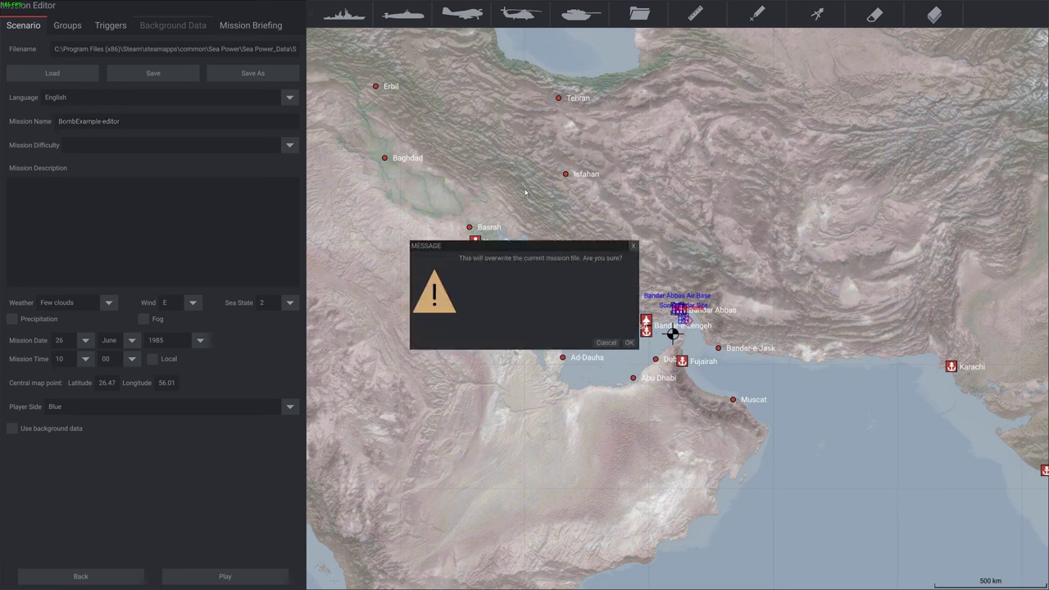
left_click(632, 344)
left_click(597, 344)
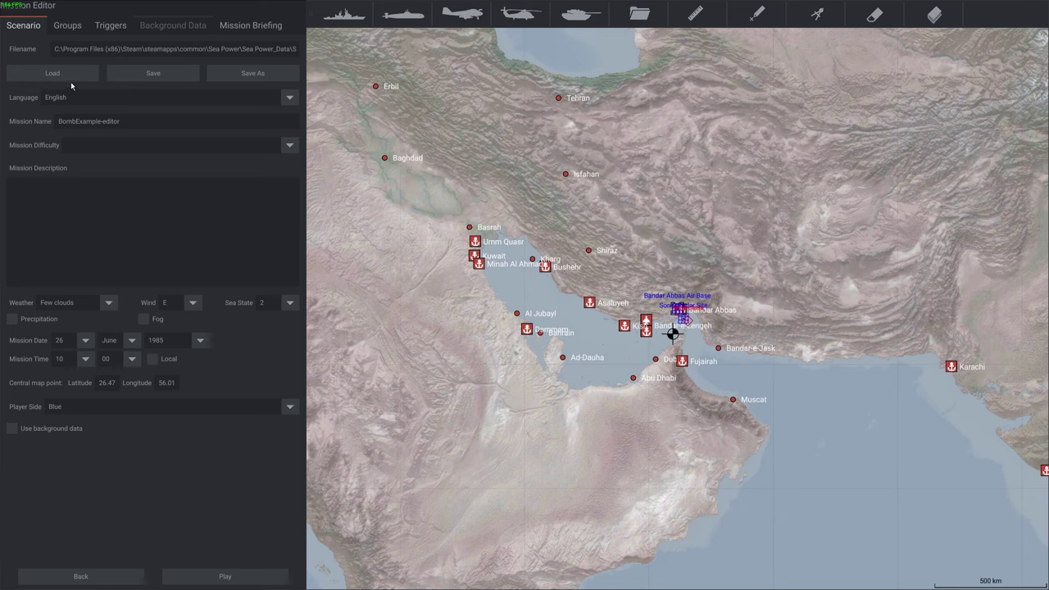
Step: Play the saved mission again to check the message at its start, dismiss it and exit to the editor
left_click(225, 576)
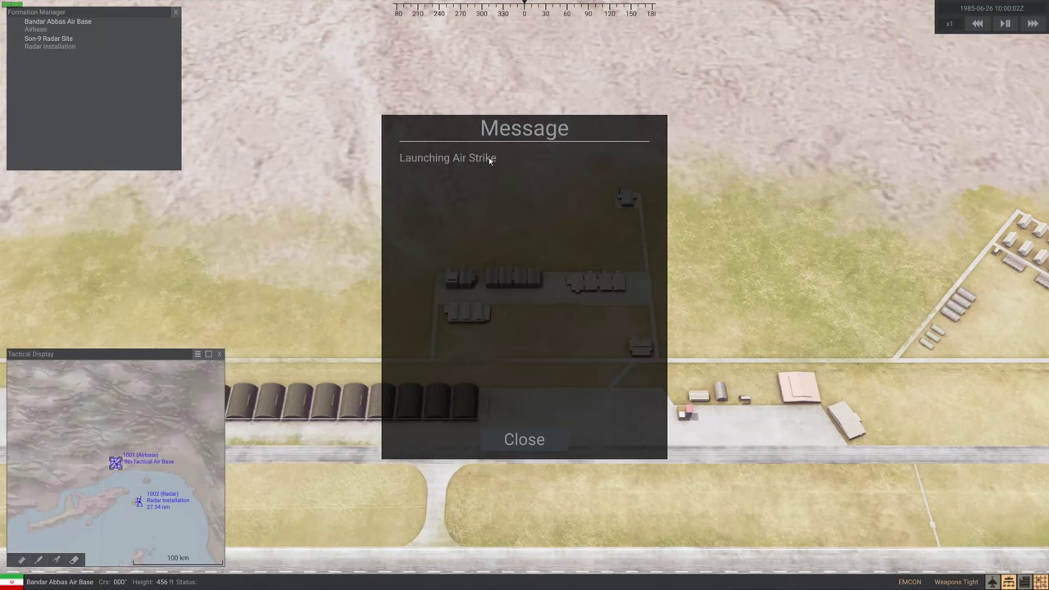
left_click(522, 439)
key("Escape")
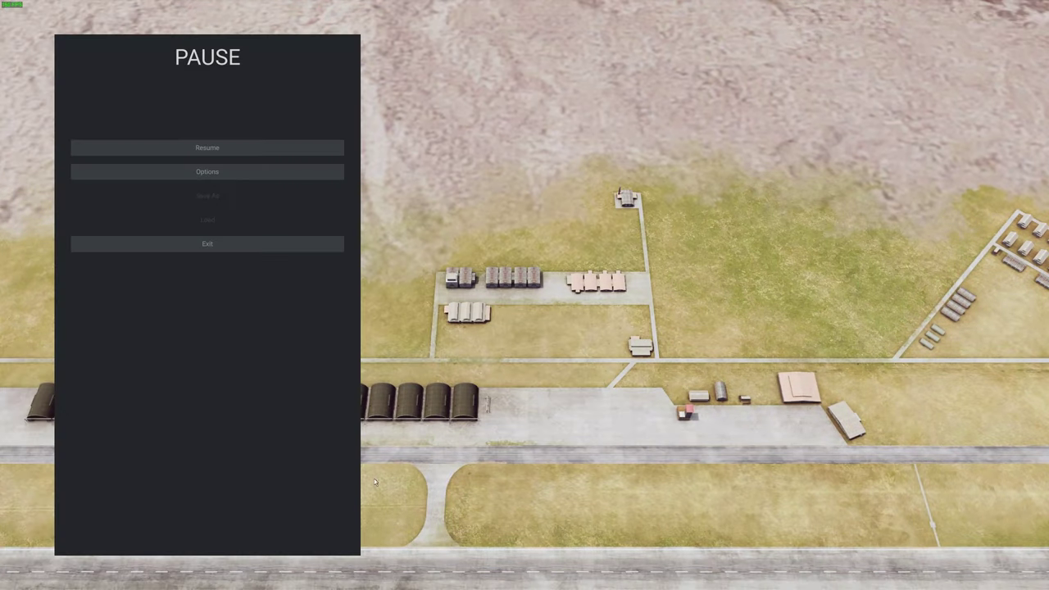
left_click(285, 240)
left_click(289, 547)
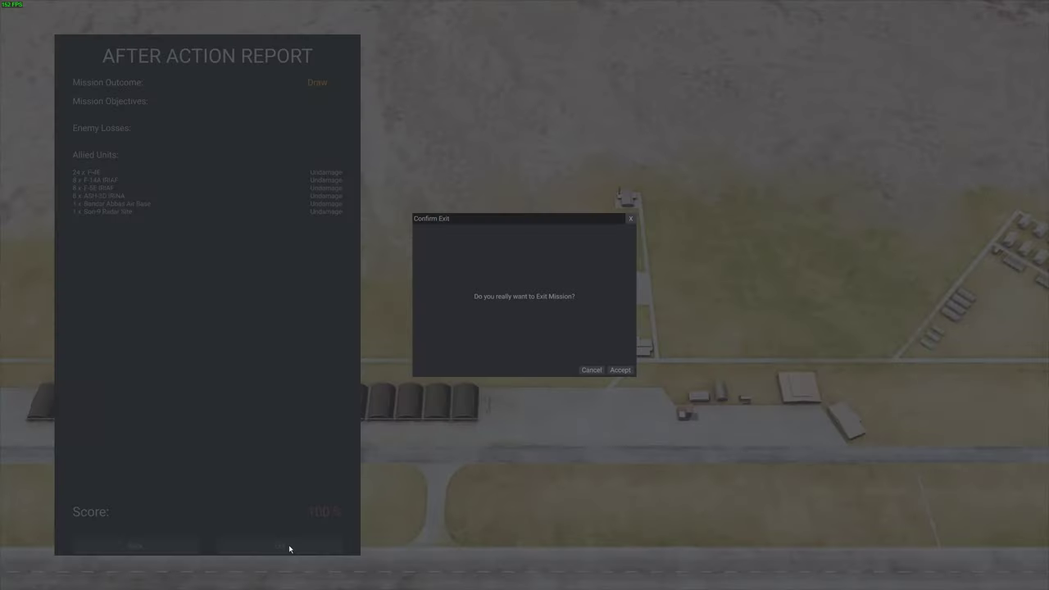
left_click(621, 371)
Step: Remove the enable strike trigger from the mission
left_click(111, 26)
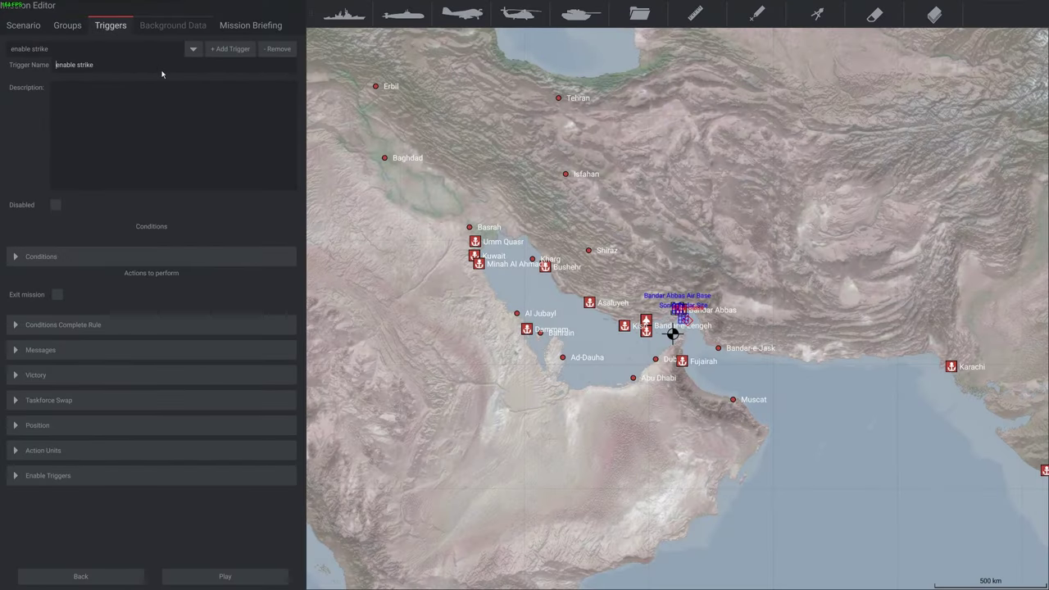
left_click(279, 49)
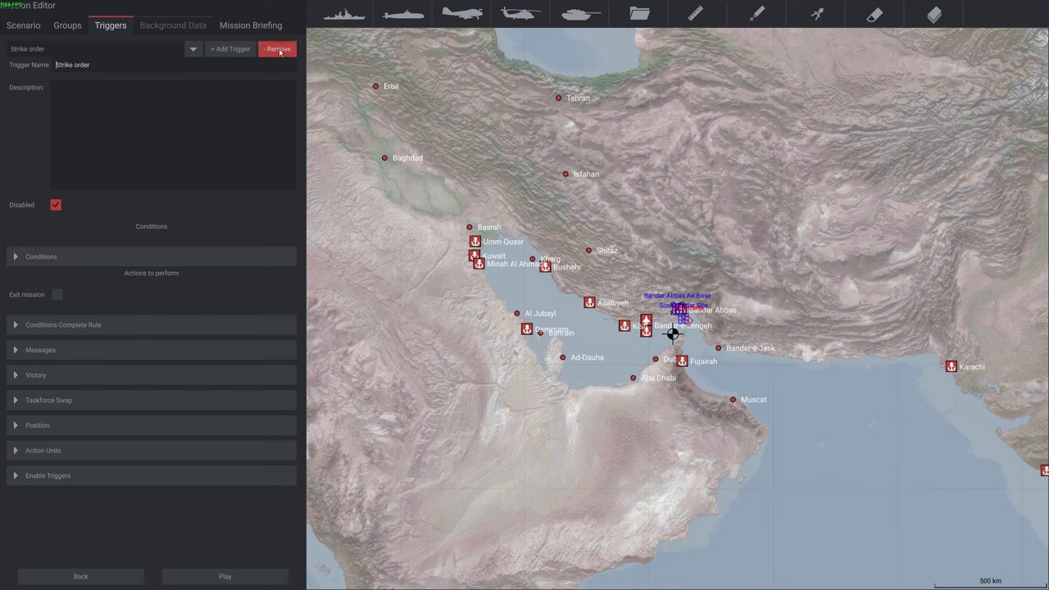
Step: Add a new trigger to the mission and name it Enable Strike
left_click(229, 49)
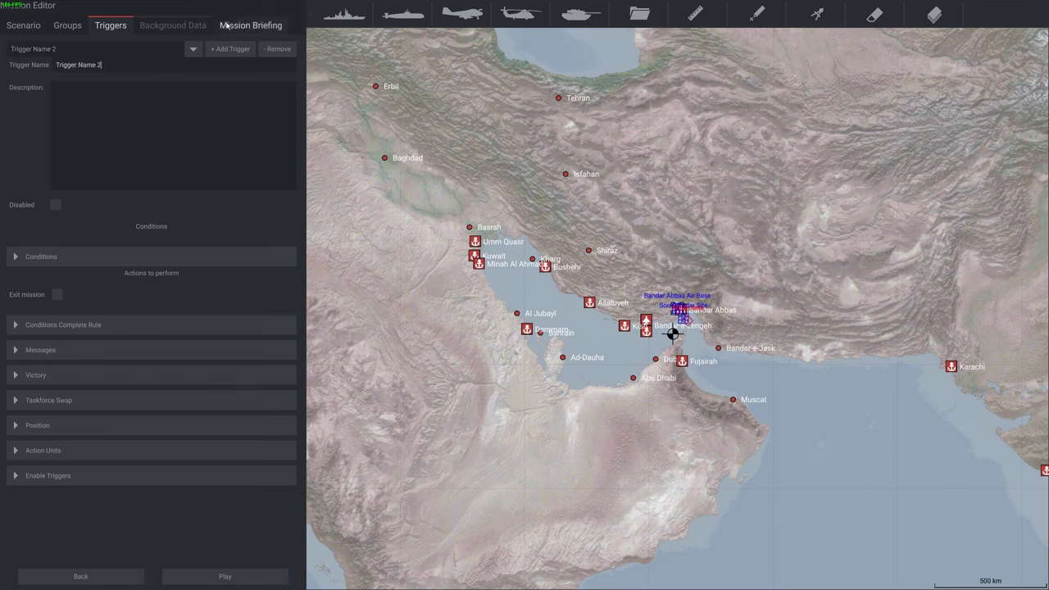
key("BackSpace")
key("BackSpace")
key("BackSpace")
key("BackSpace")
key("BackSpace")
key("BackSpace")
key("BackSpace")
key("BackSpace")
key("BackSpace")
key("BackSpace")
key("BackSpace")
key("BackSpace")
key("BackSpace")
key("BackSpace")
type("Enable St")
Step: Add a condition to the Enable Strike trigger and set its type to Time
left_click(22, 259)
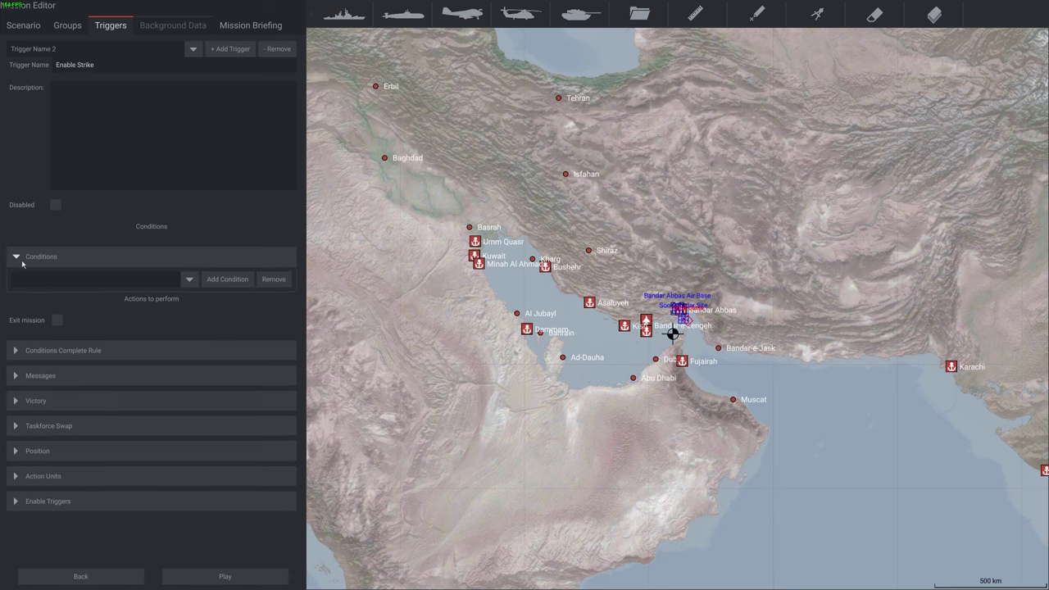
left_click(219, 282)
scroll(90, 334, "down", 4)
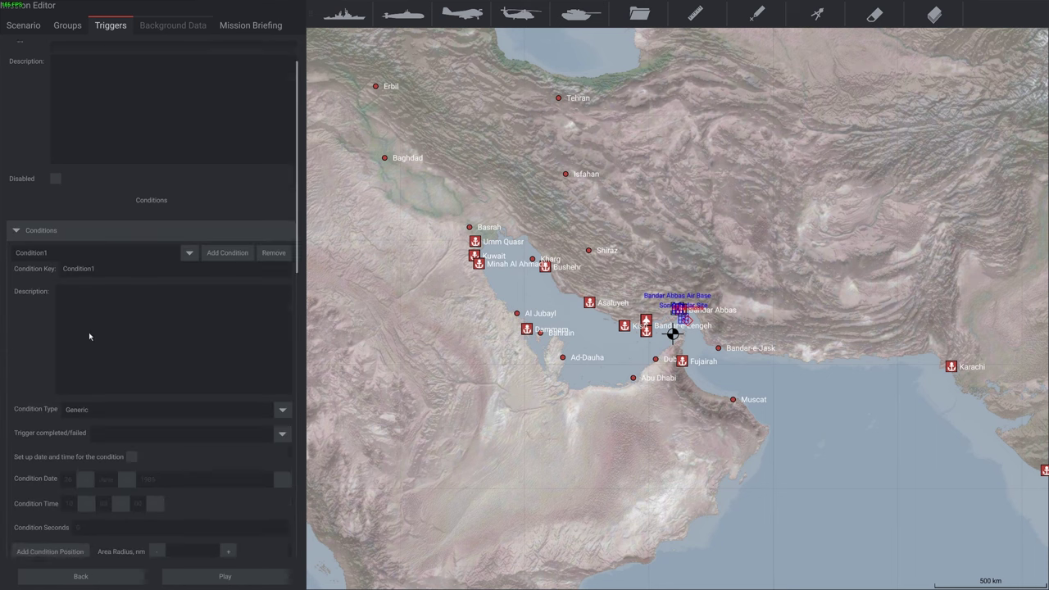
left_click(99, 331)
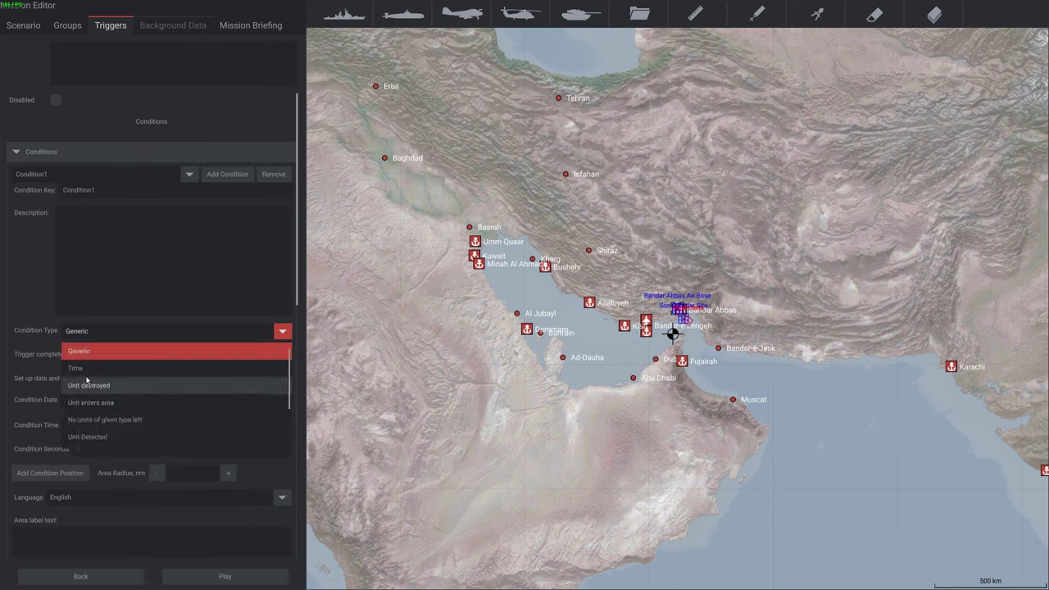
left_click(82, 368)
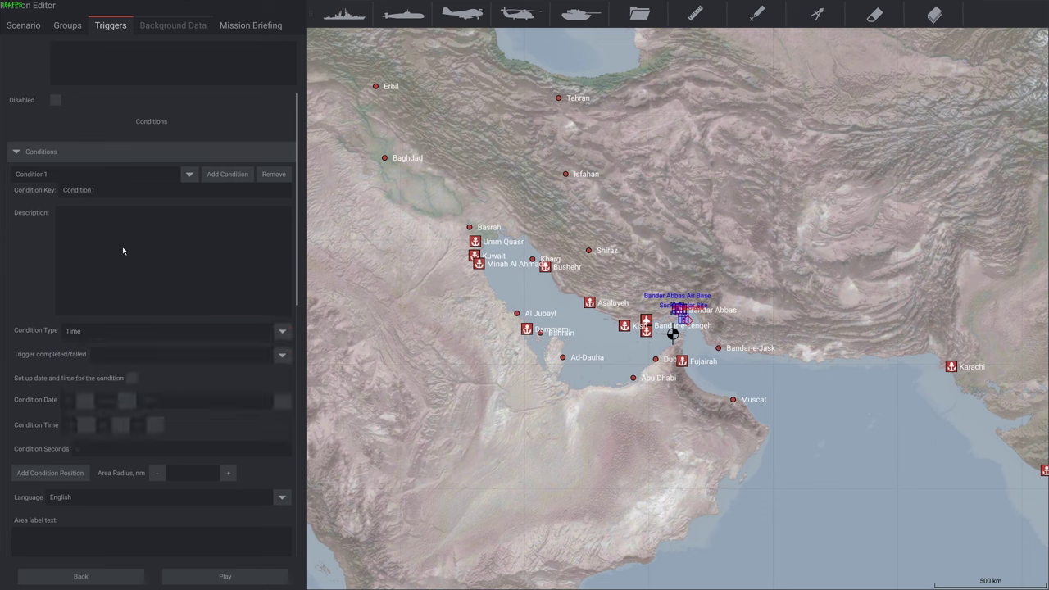
Step: Rename the new condition's key to timer
scroll(134, 300, "down", 1)
left_click(125, 166)
key("BackSpace")
key("BackSpace")
key("BackSpace")
key("BackSpace")
key("BackSpace")
key("BackSpace")
key("BackSpace")
key("BackSpace")
key("BackSpace")
type("timer")
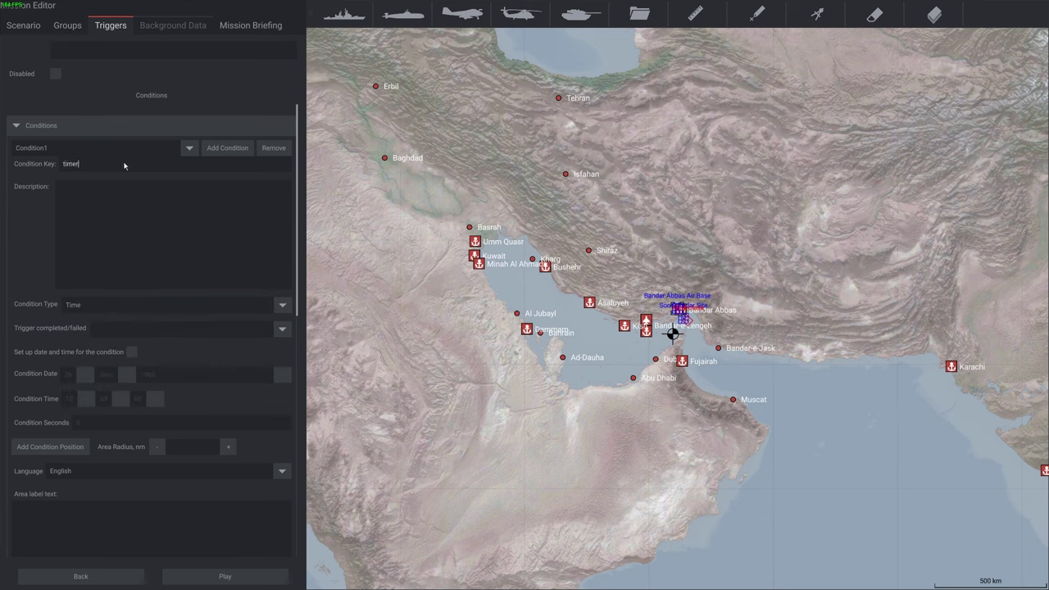
Step: Enable date and time for the timer condition and set its condition seconds to 60
scroll(187, 289, "down", 3)
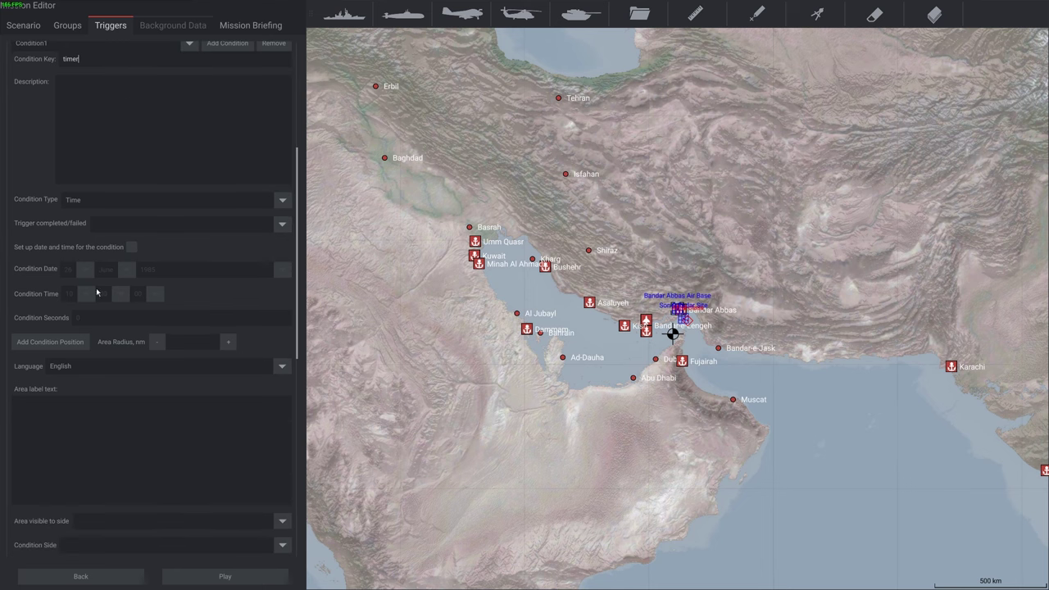
left_click(86, 320)
left_click(131, 247)
left_click(198, 317)
type("300")
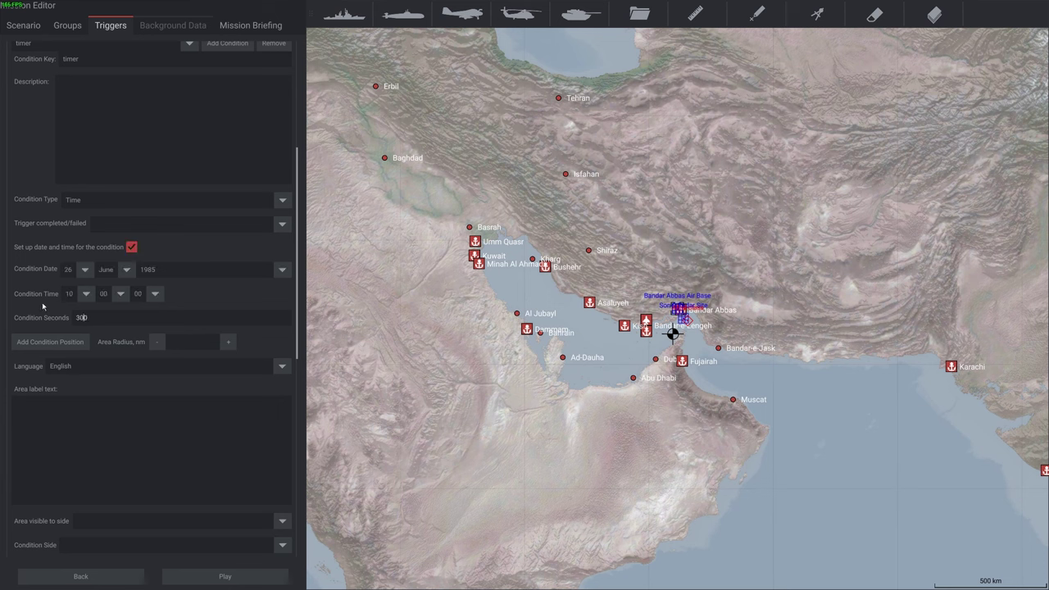
key("BackSpace")
key("BackSpace")
type("6")
left_click(133, 441)
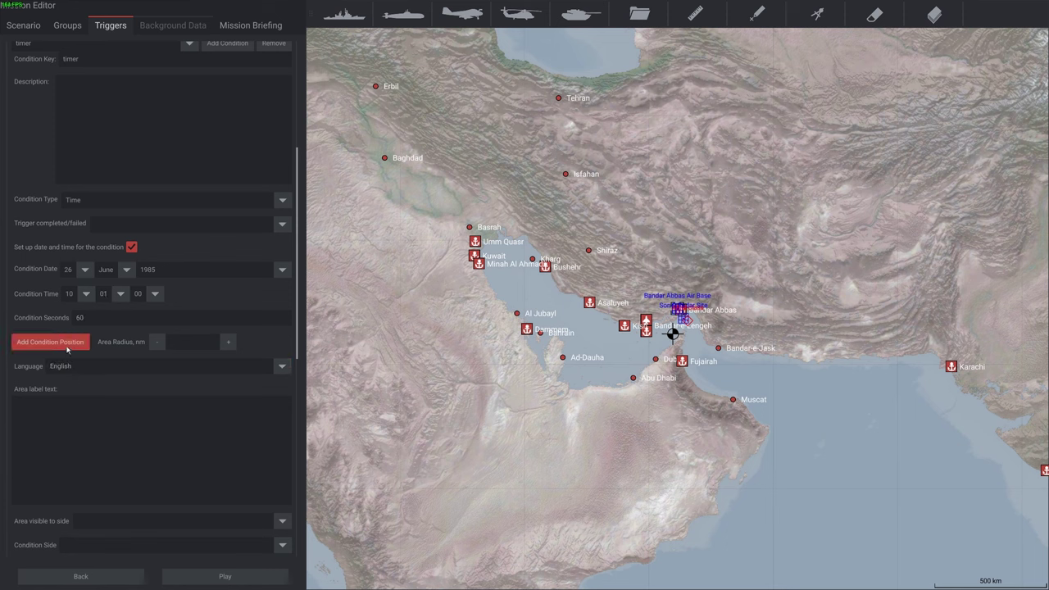
Step: Add the whole Algol-class group to the timer condition's units
scroll(130, 431, "down", 2)
scroll(128, 416, "down", 2)
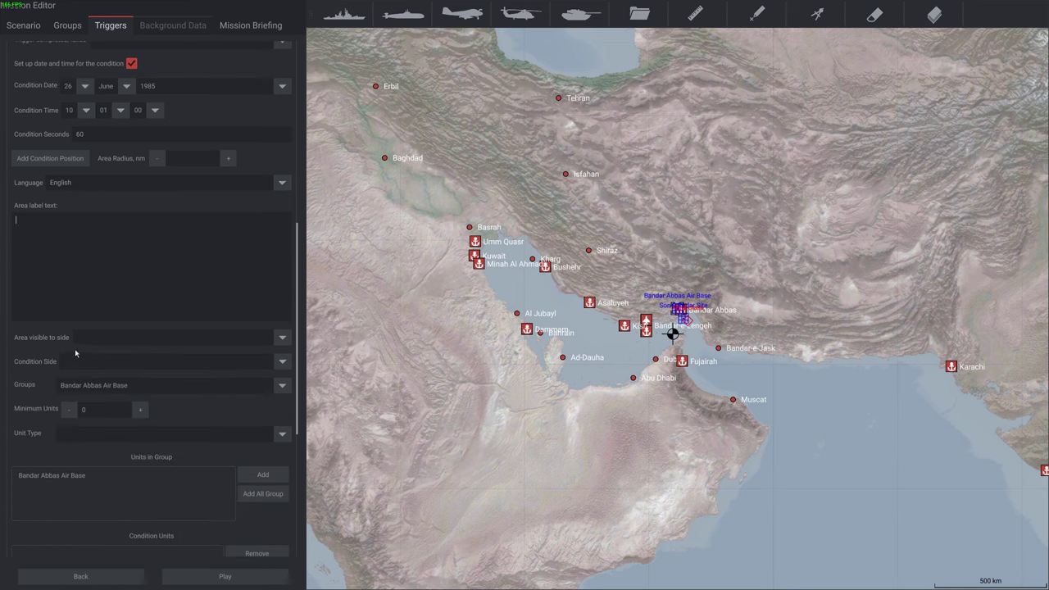
scroll(147, 443, "down", 1)
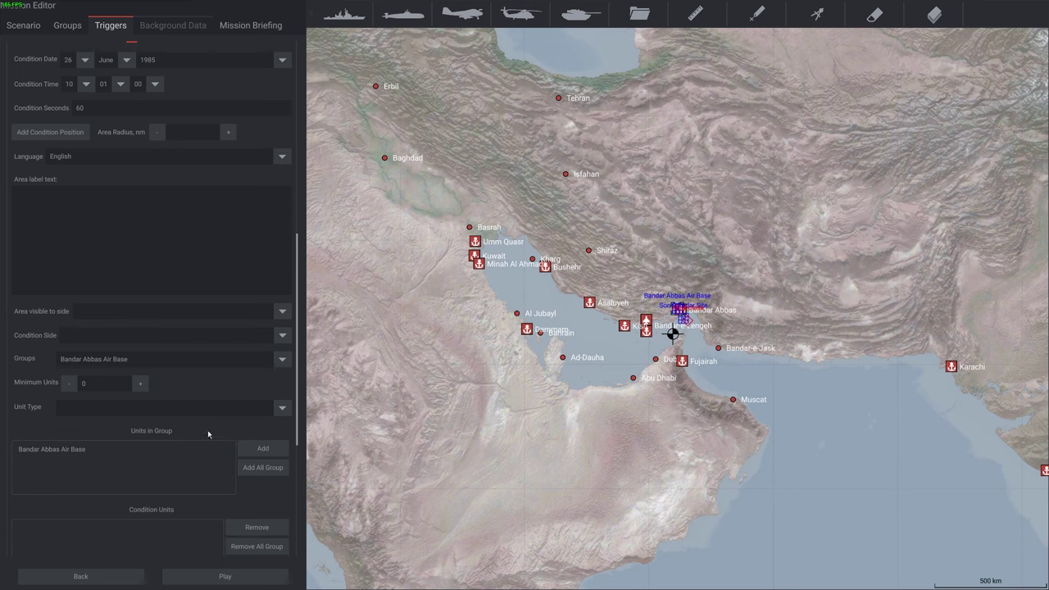
left_click(282, 408)
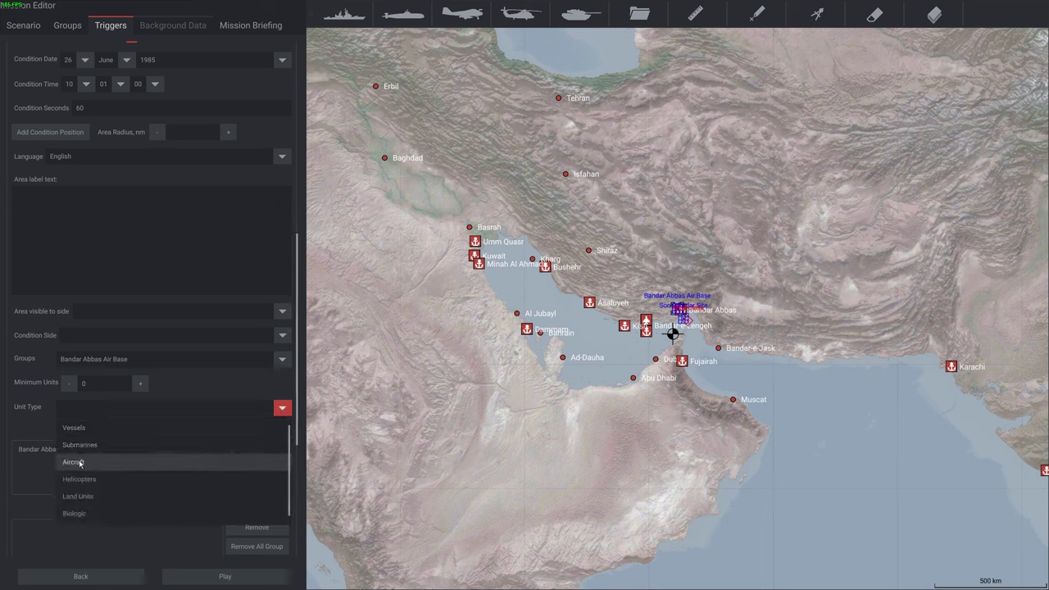
left_click(204, 384)
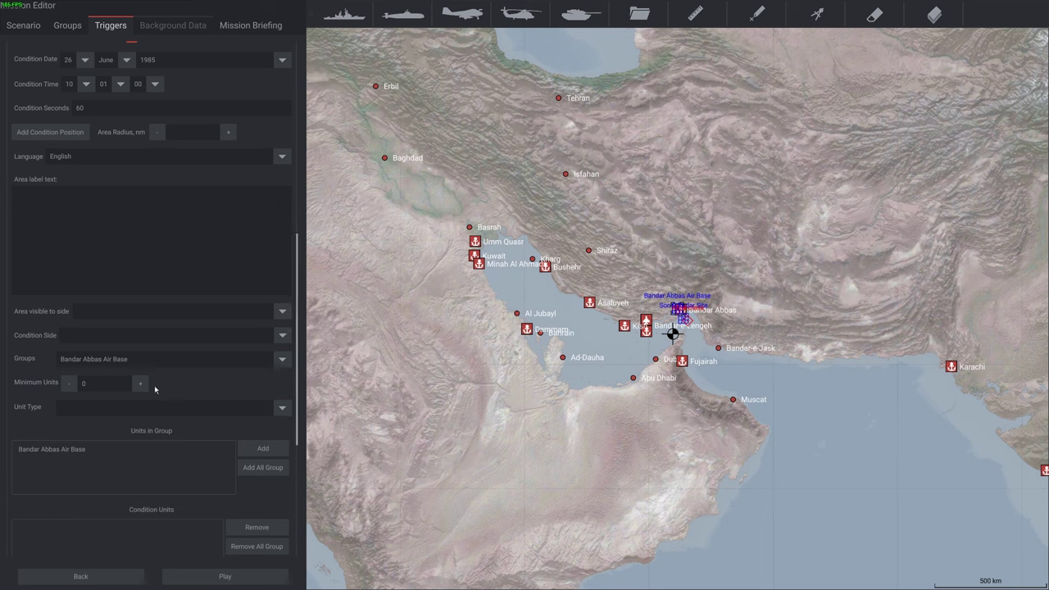
left_click(279, 361)
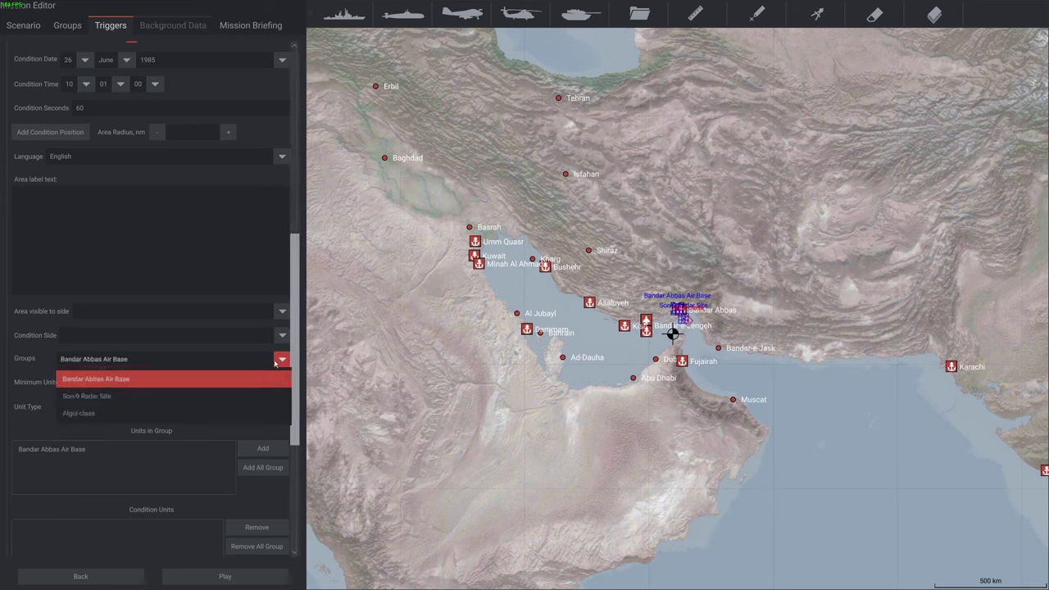
left_click(82, 413)
left_click(87, 450)
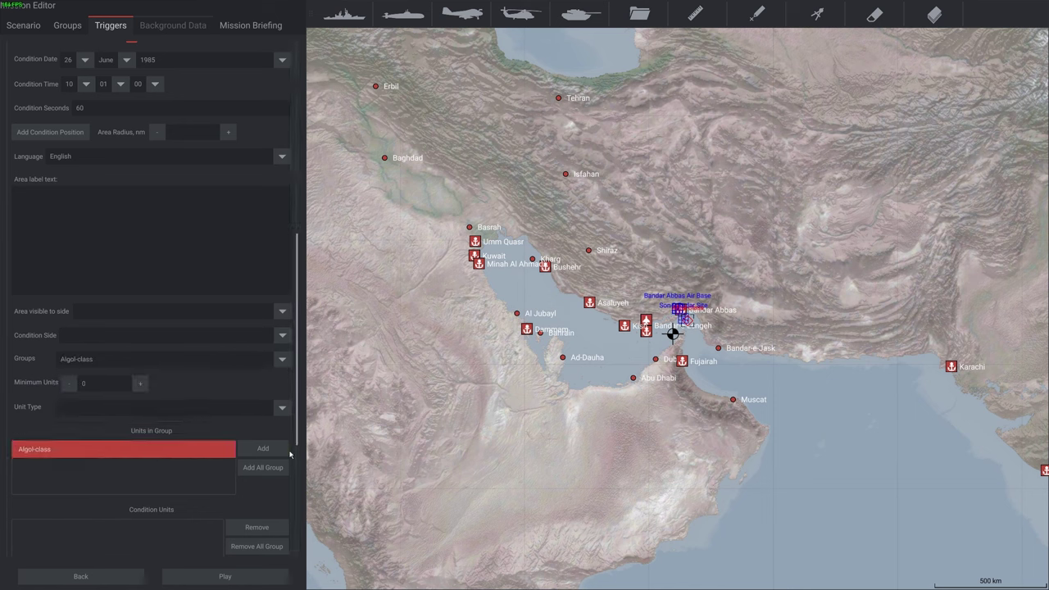
left_click(246, 468)
Step: Set the Enable Strike trigger's blue side message to "Enabling Air Strike"
scroll(123, 476, "down", 1)
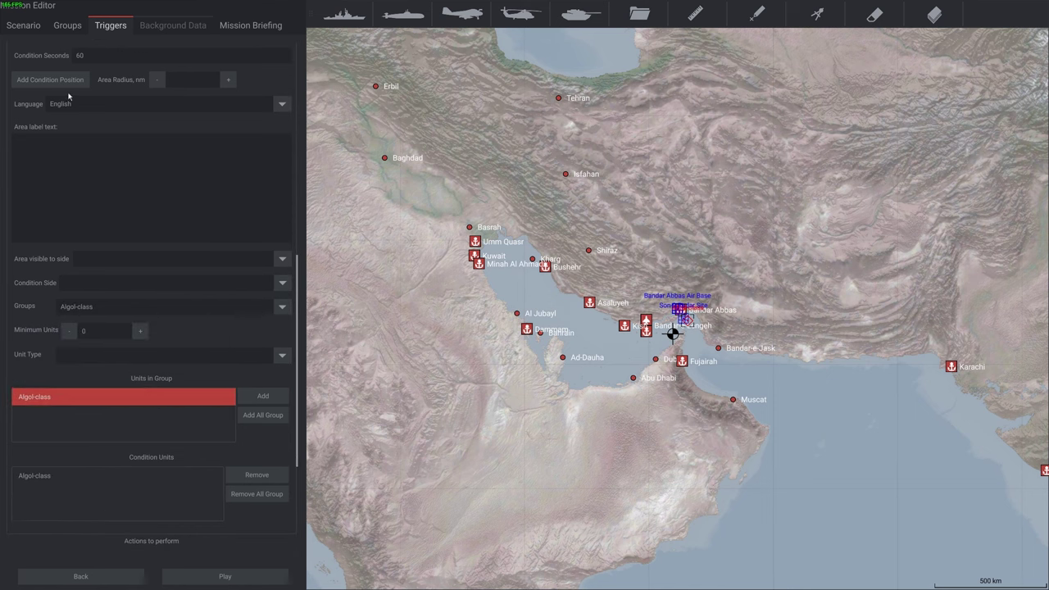
scroll(115, 305, "up", 1)
scroll(104, 454, "down", 1)
scroll(82, 291, "up", 5)
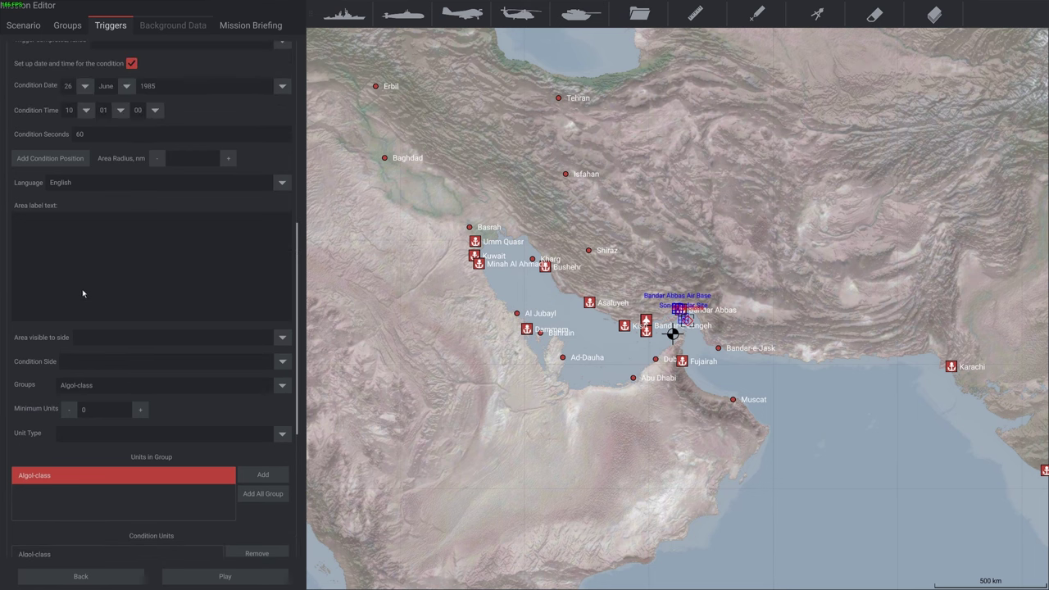
scroll(80, 355, "down", 5)
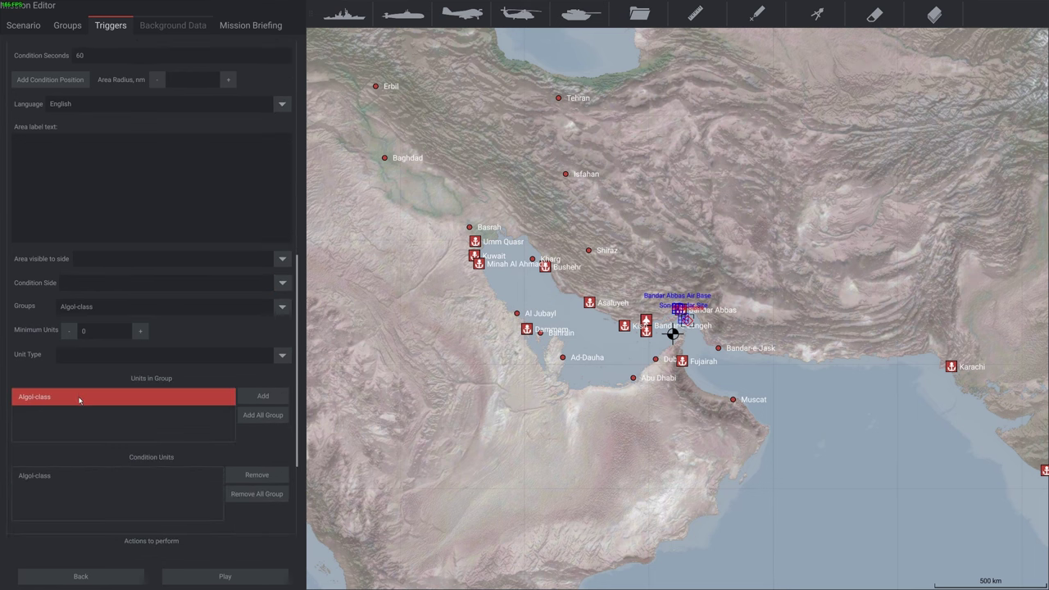
scroll(79, 400, "up", 6)
scroll(82, 442, "down", 4)
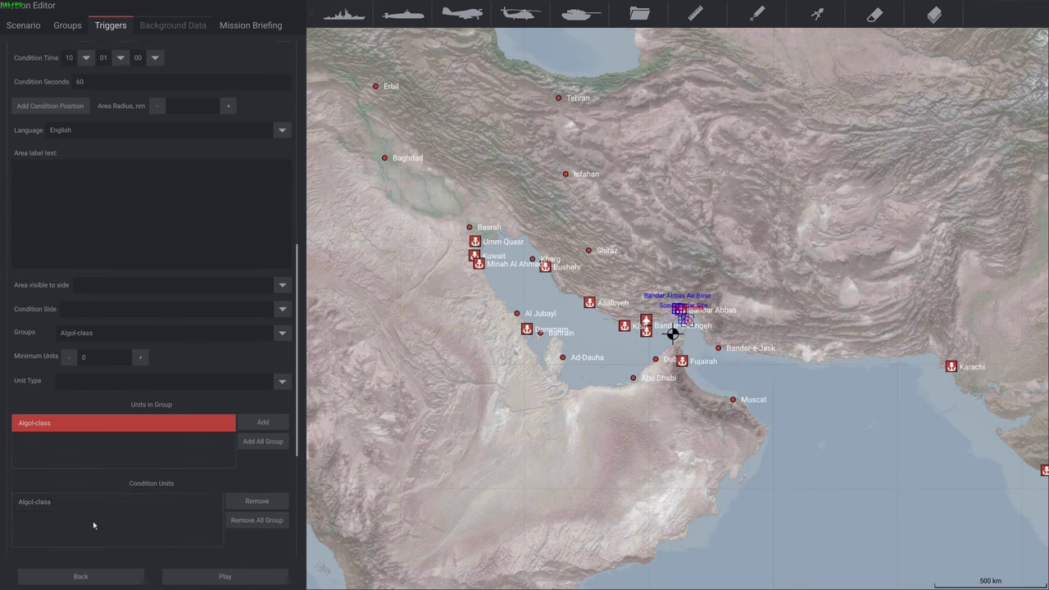
scroll(94, 520, "down", 4)
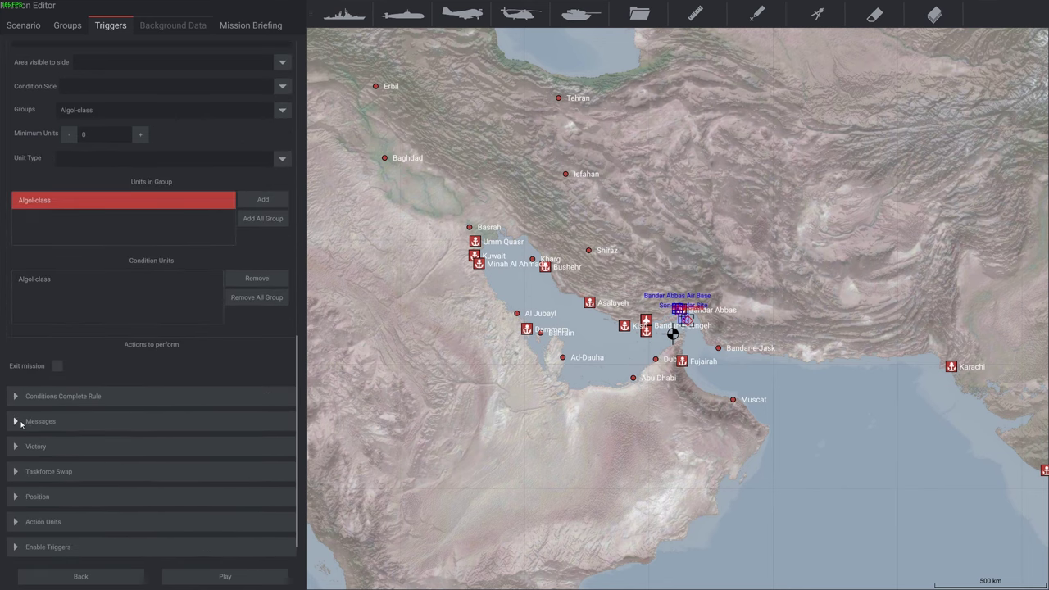
left_click(20, 422)
left_click(66, 484)
type("Enabling Air Strike")
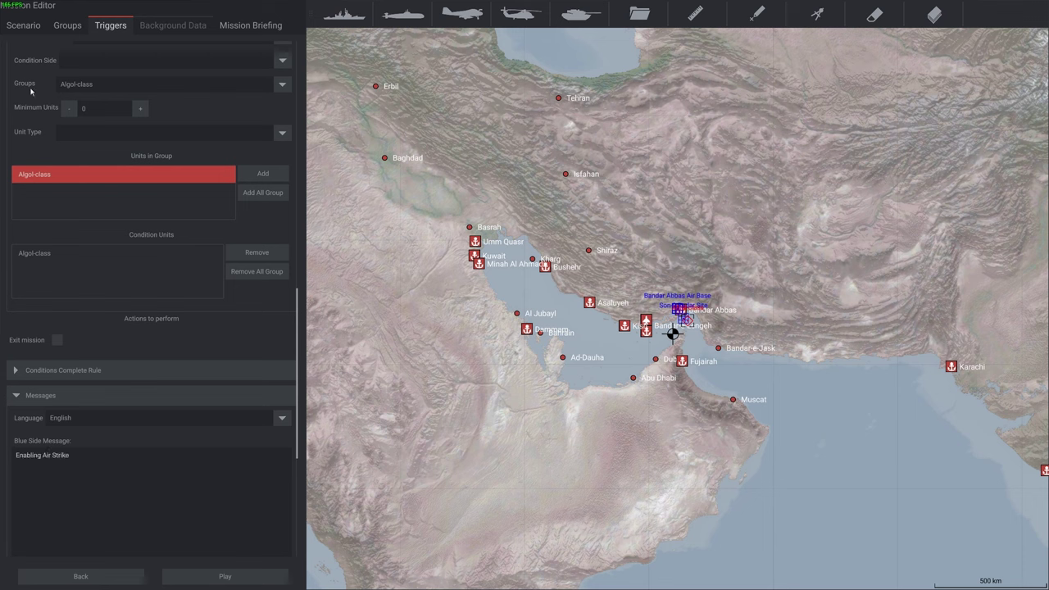
Step: Save the BombExample-editor mission over its existing file with the new trigger included
left_click(27, 27)
left_click(154, 73)
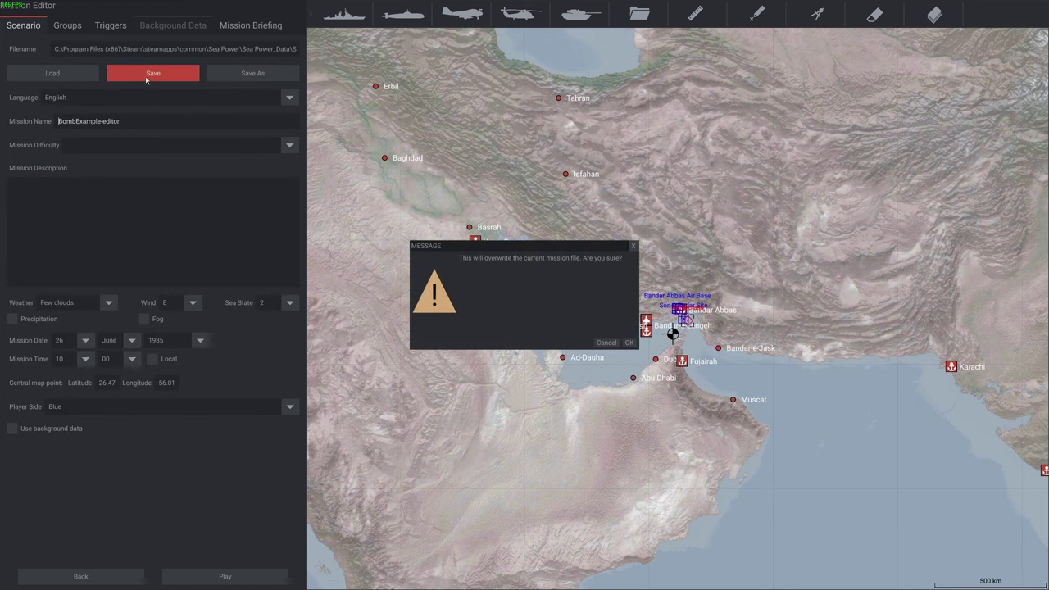
left_click(628, 346)
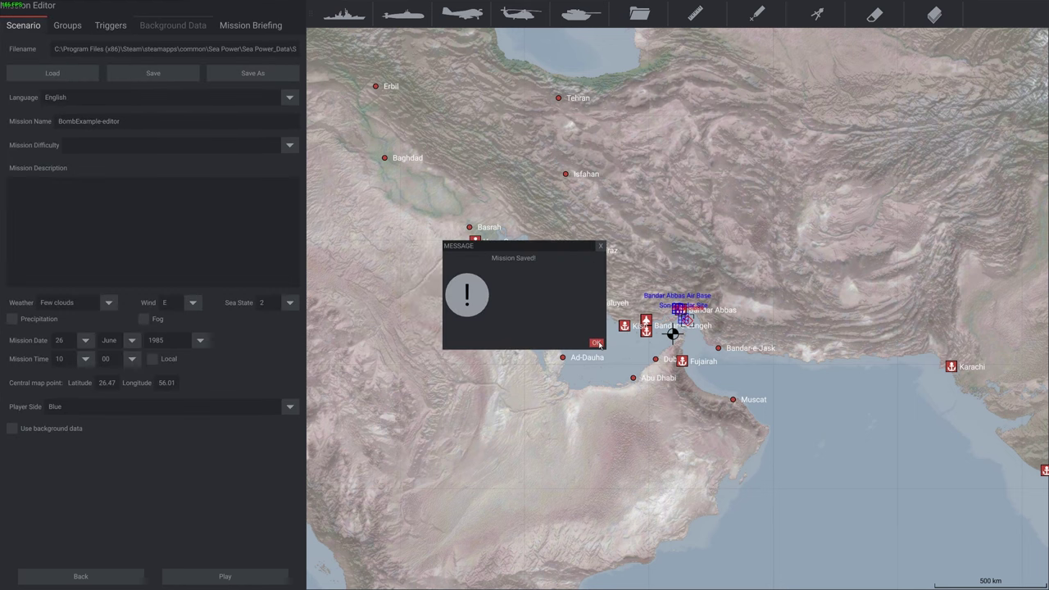
left_click(596, 344)
Step: Play the mission at accelerated time to check the Enable Strike message, close it and exit to the editor
left_click(254, 578)
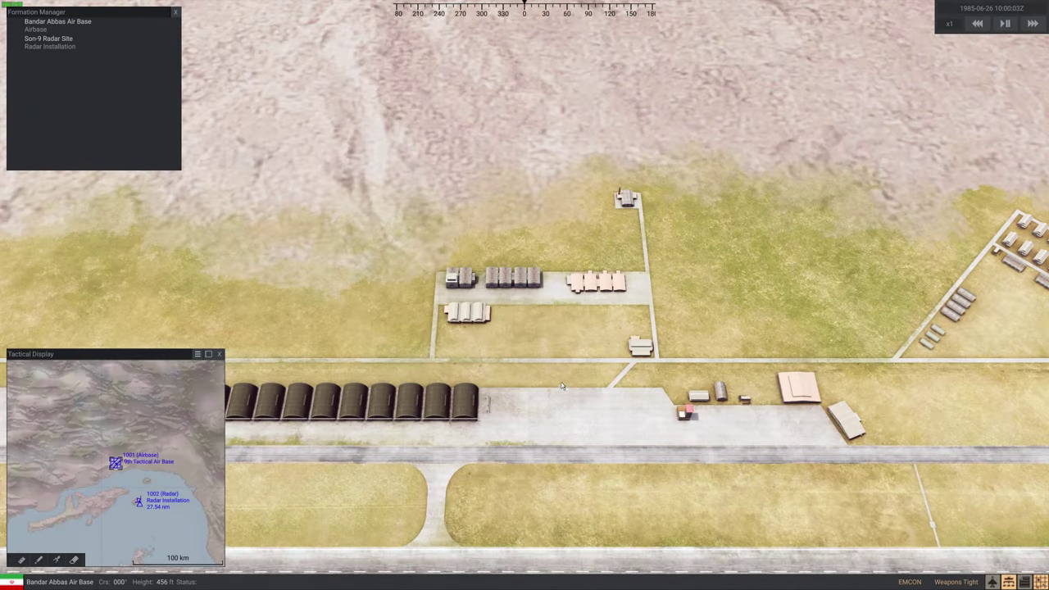
scroll(578, 385, "down", 2)
scroll(588, 383, "down", 2)
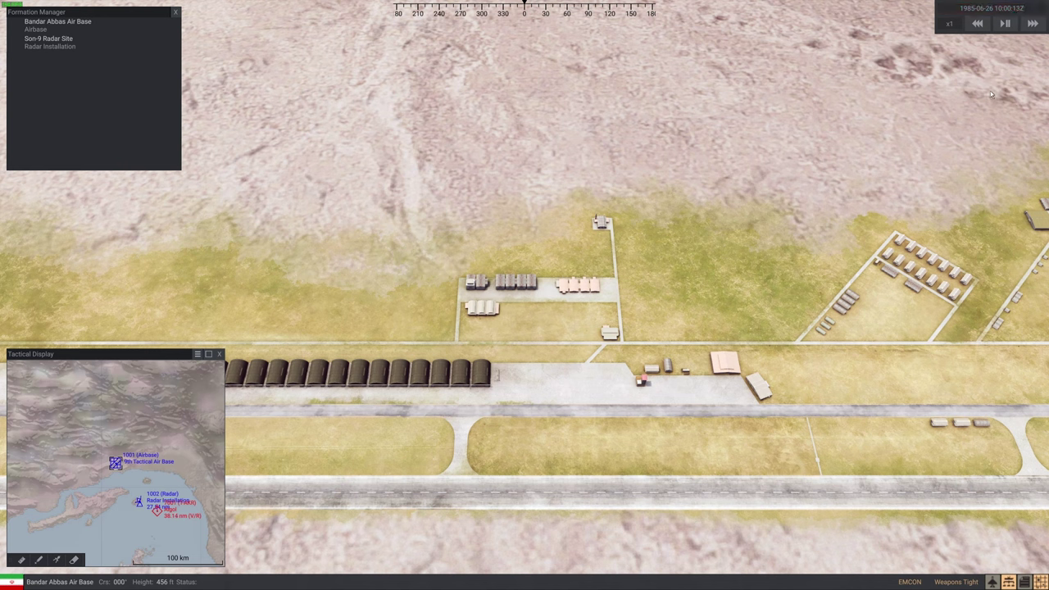
left_click(1035, 25)
left_click(1036, 23)
left_click(1034, 24)
left_click(986, 27)
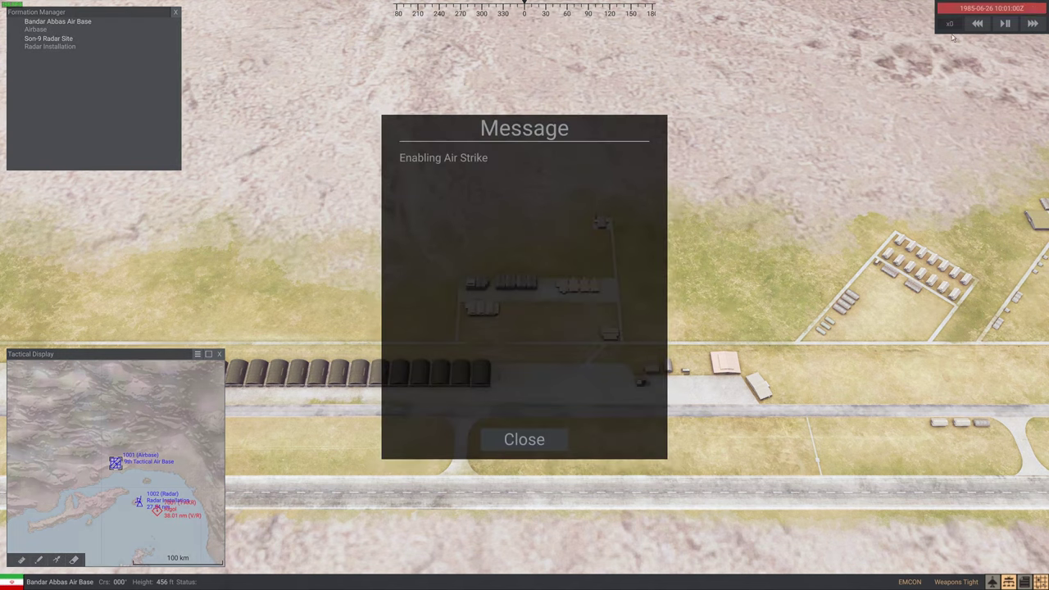
left_click(522, 439)
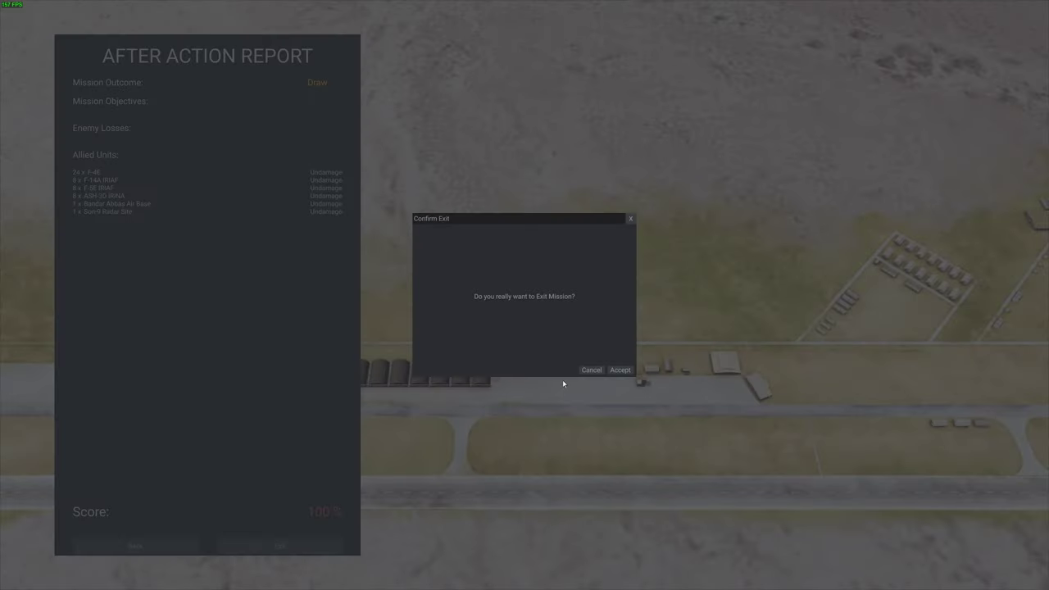
left_click(616, 372)
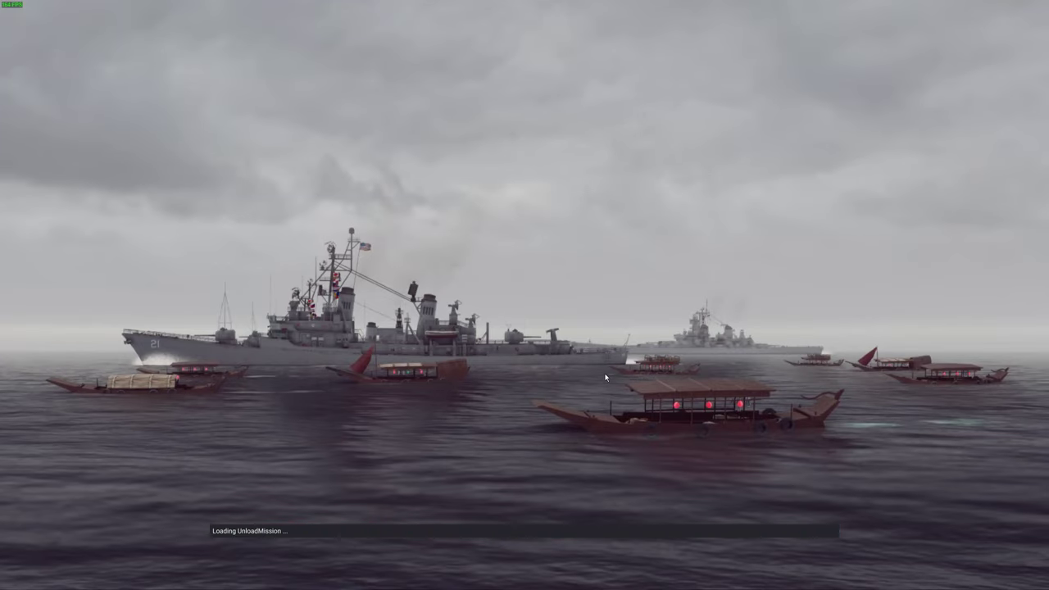
scroll(666, 289, "up", 5)
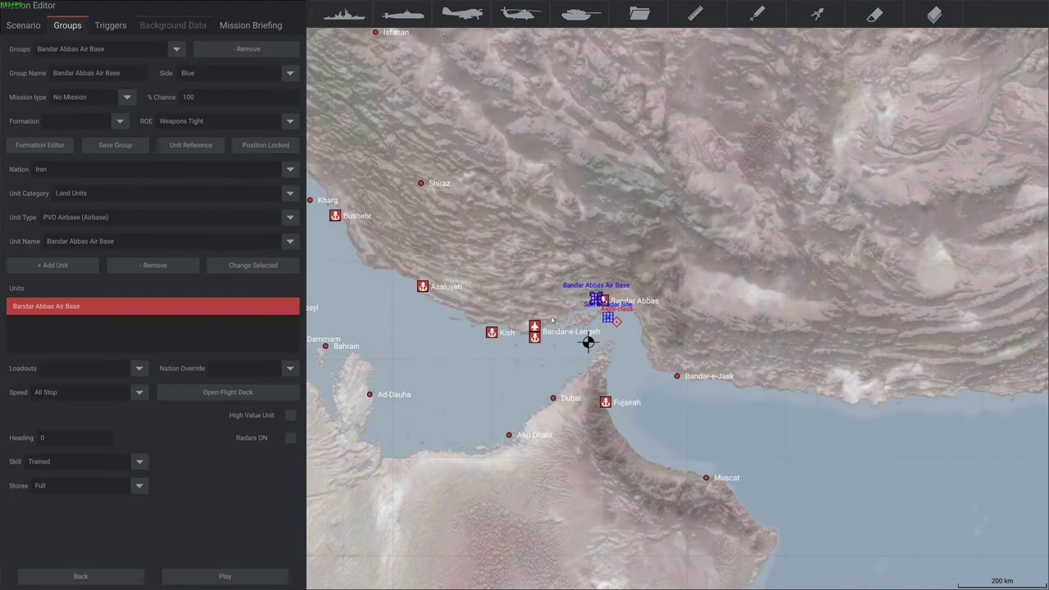
scroll(667, 288, "up", 2)
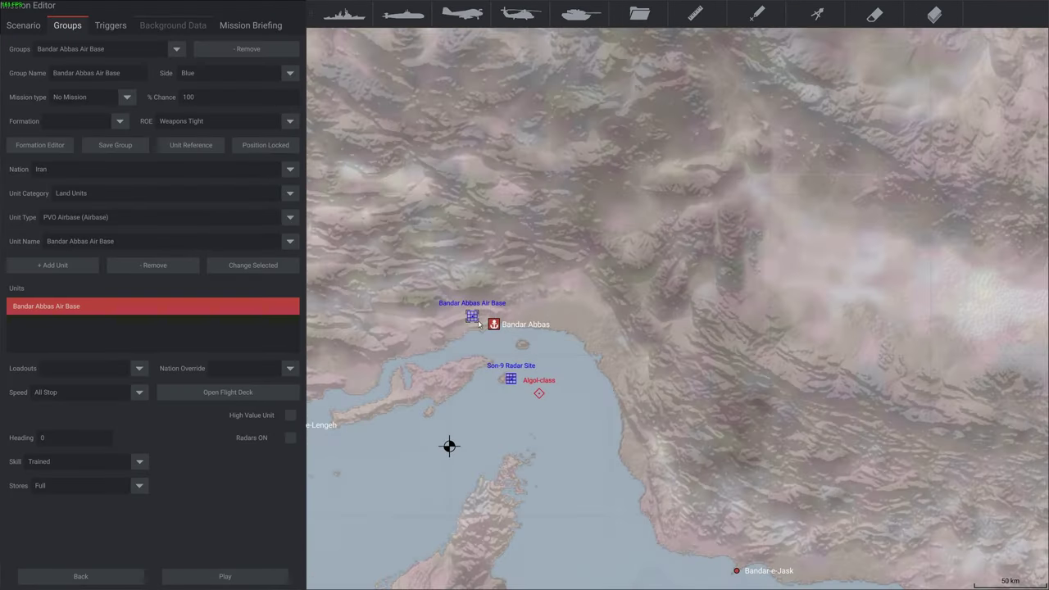
scroll(552, 290, "down", 1)
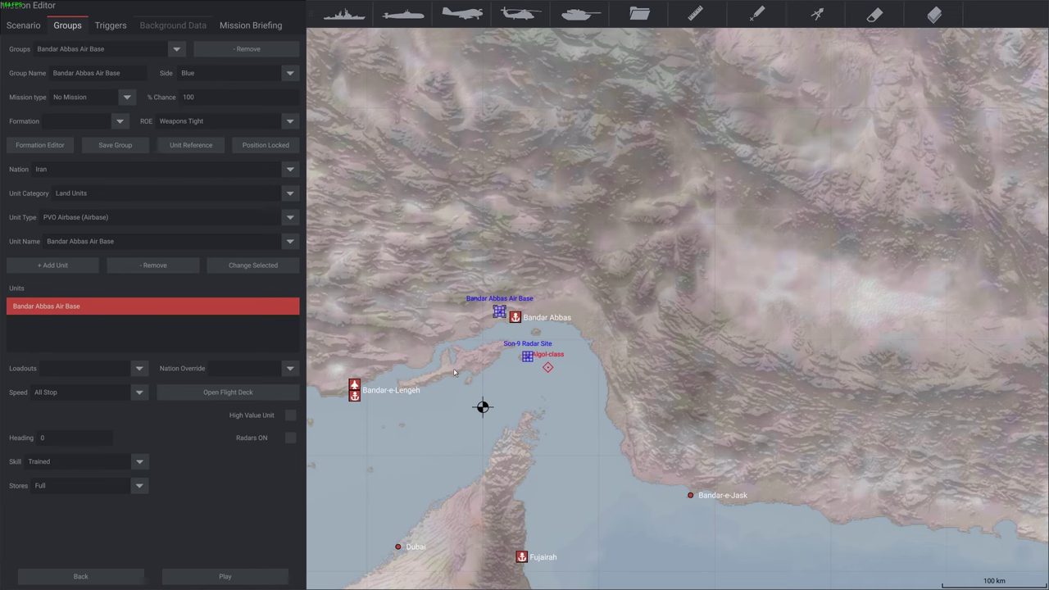
Step: Switch to the missions folder, open BombExample-editor.ini in Notepad and go to its trigger sections
key("alt+Tab")
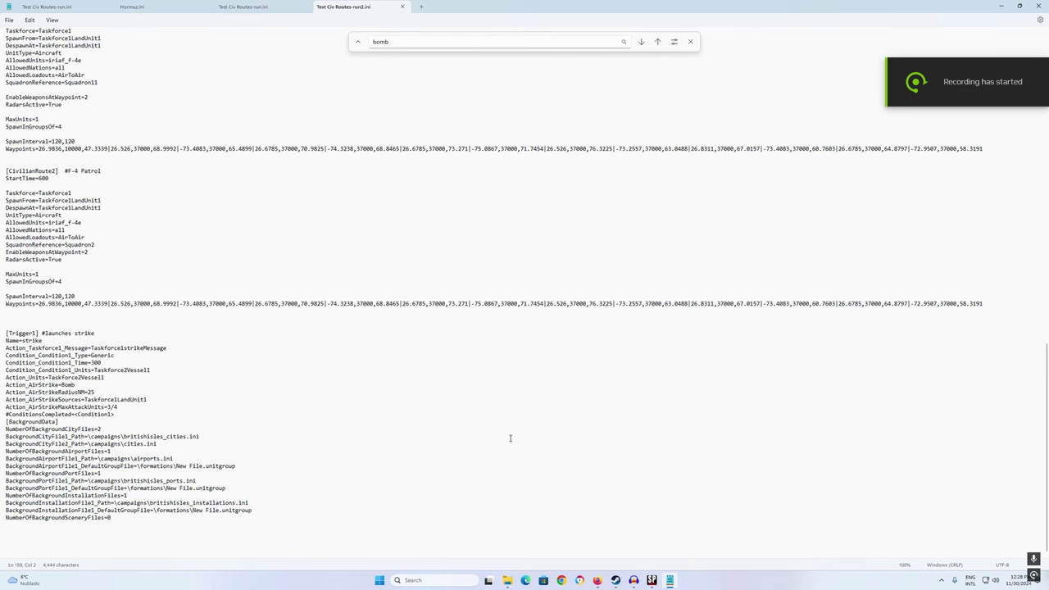
key("alt+Tab")
key("alt+Tab")
scroll(549, 270, "down", 1)
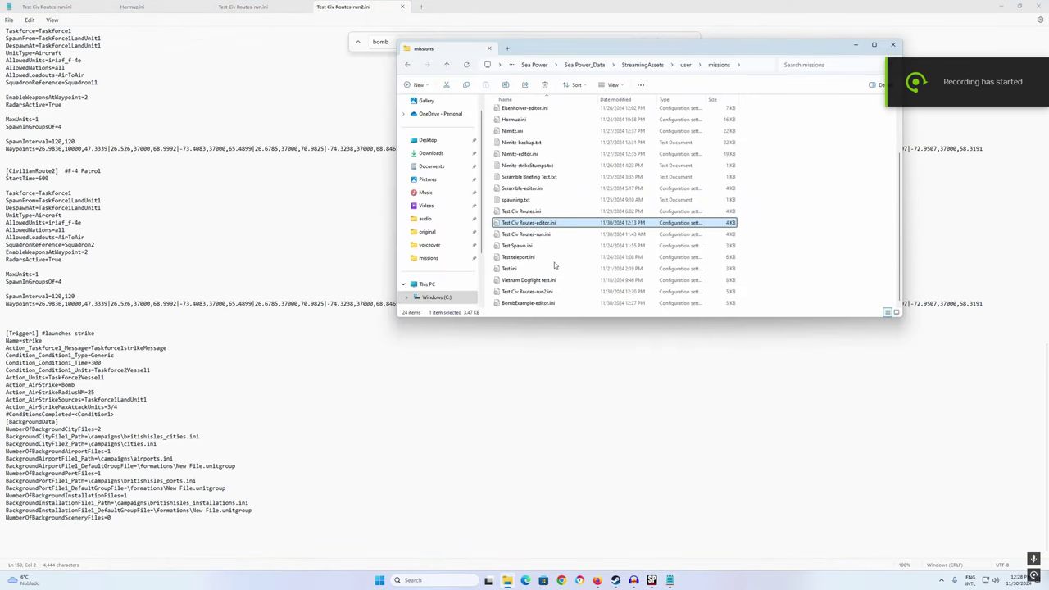
double_click(530, 305)
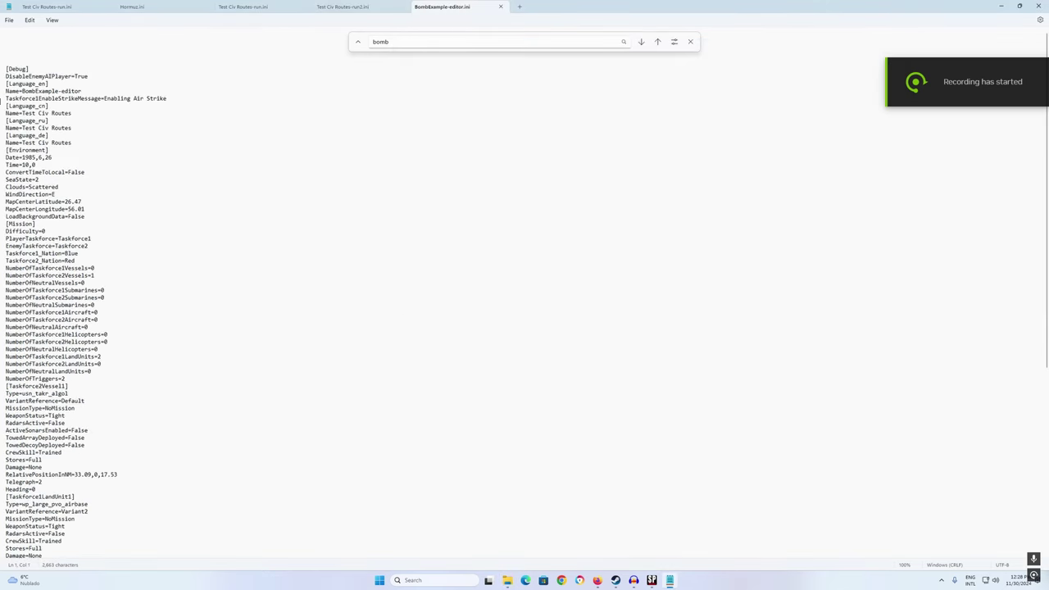
scroll(81, 179, "down", 5)
scroll(86, 182, "down", 4)
scroll(100, 196, "down", 4)
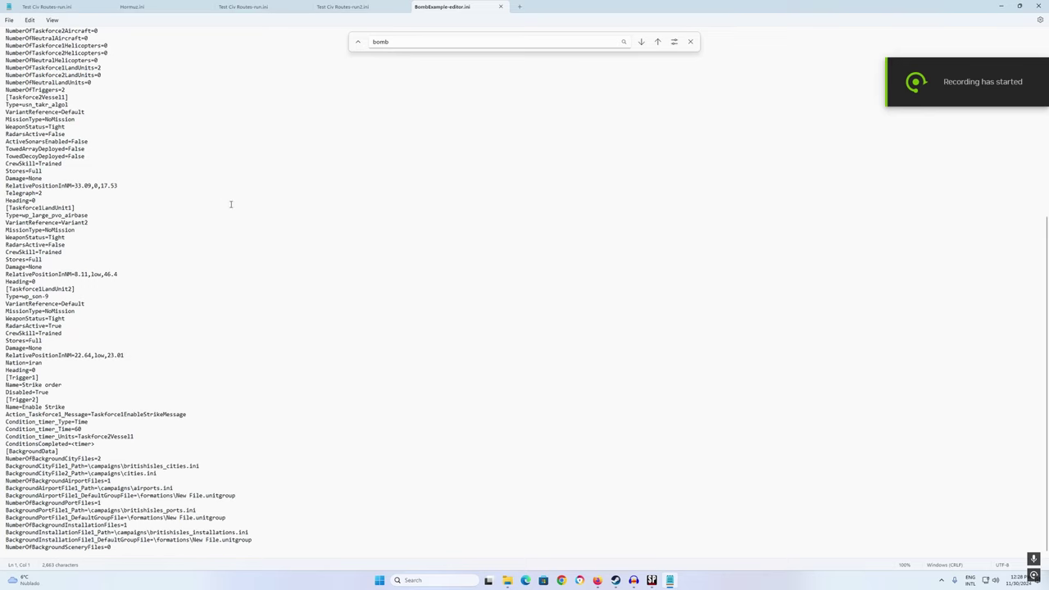
Step: Try to copy the Launch Airstrike trigger's lines from Repeatable to Action_AirStrikeMaxAttackUnits in Hormuz.ini for use in BombExample-editor.ini
scroll(221, 211, "up", 4)
scroll(160, 208, "up", 2)
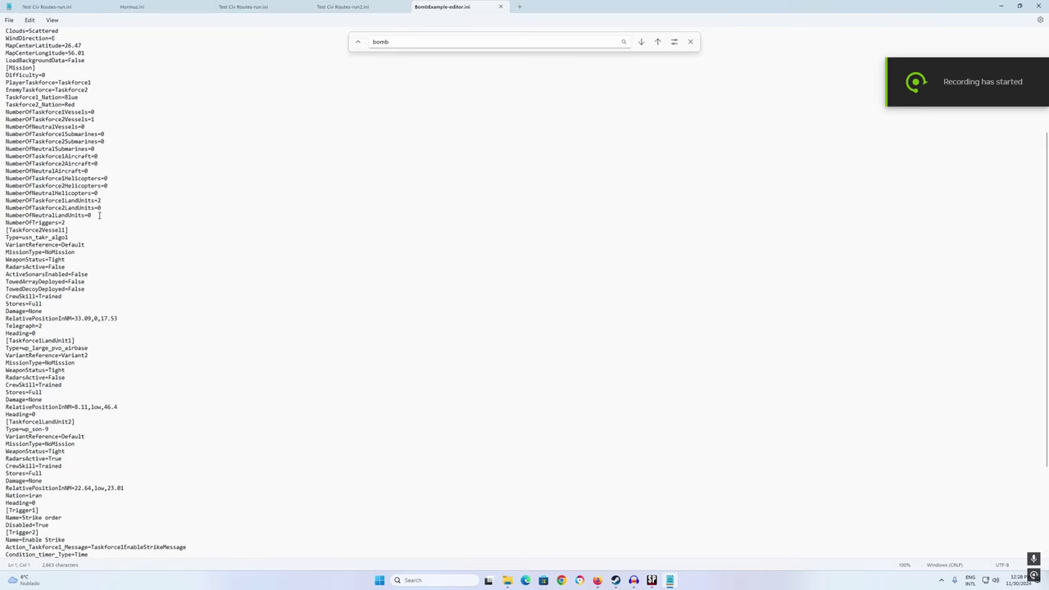
scroll(147, 344, "down", 6)
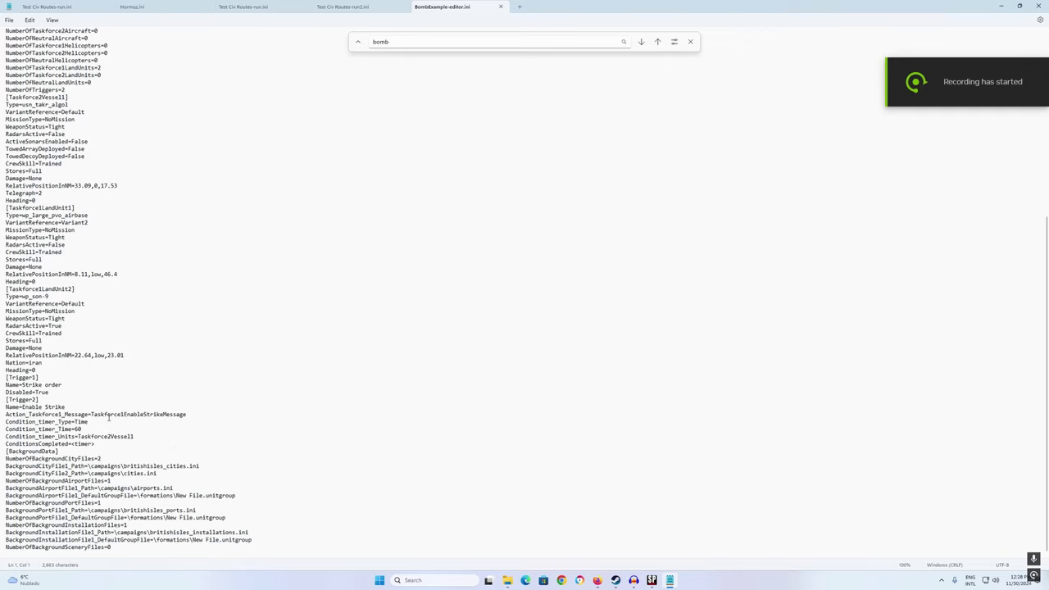
left_click(160, 9)
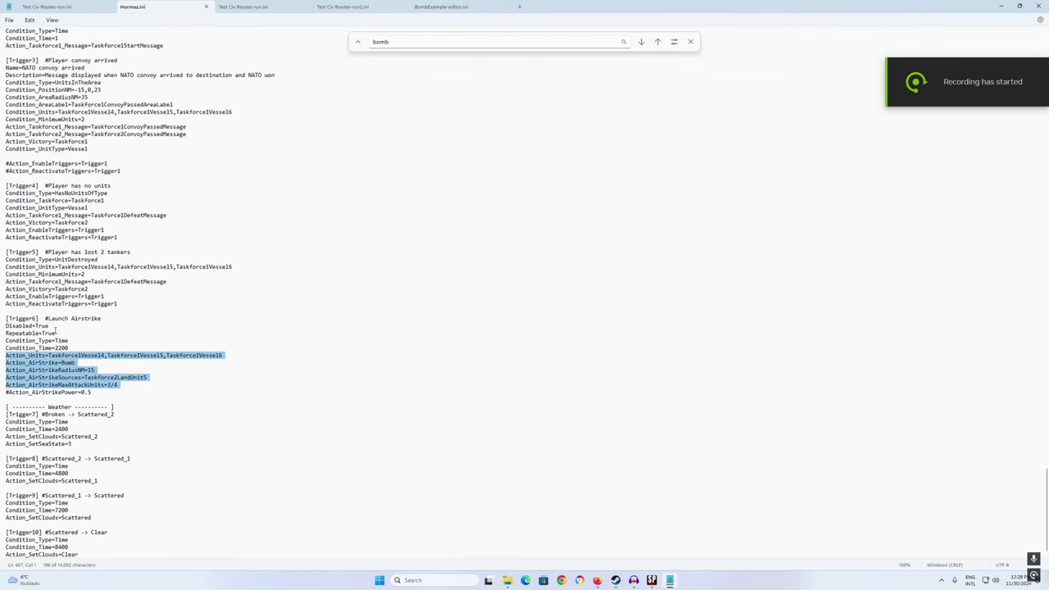
left_click(103, 325)
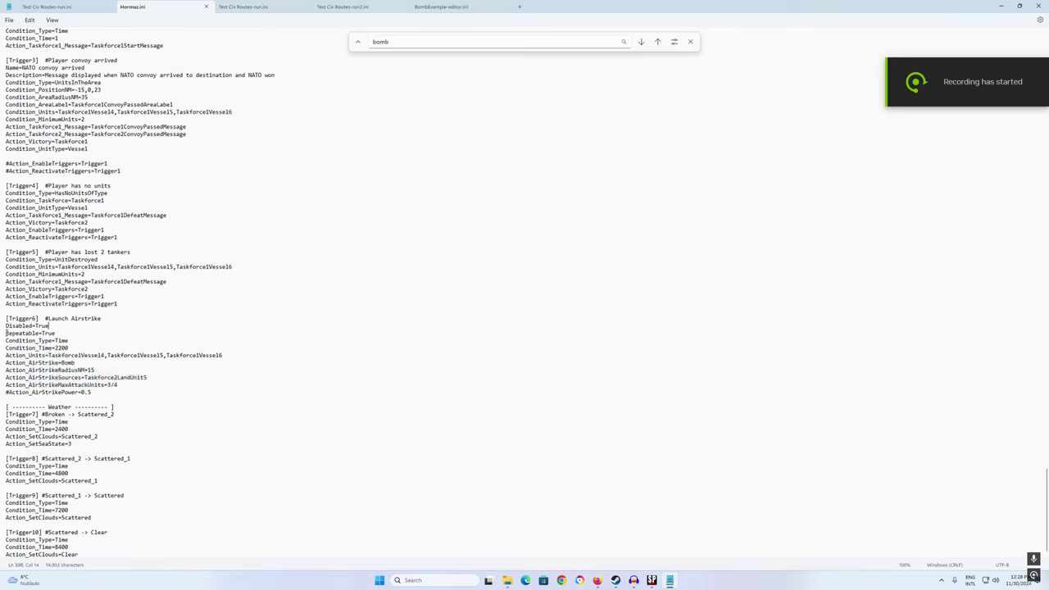
left_click_drag(6, 333, 147, 389)
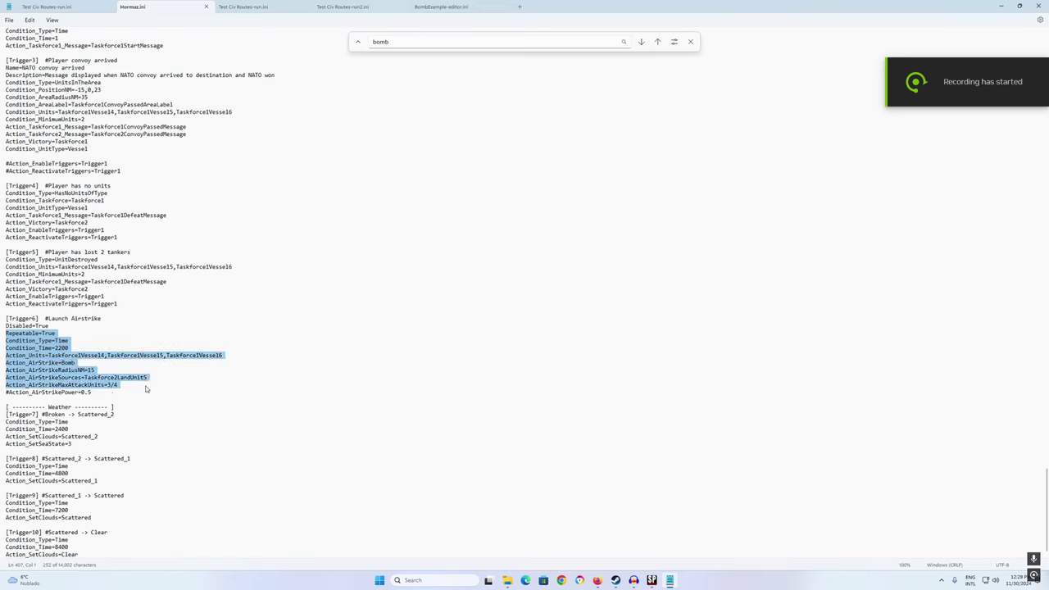
left_click(443, 9)
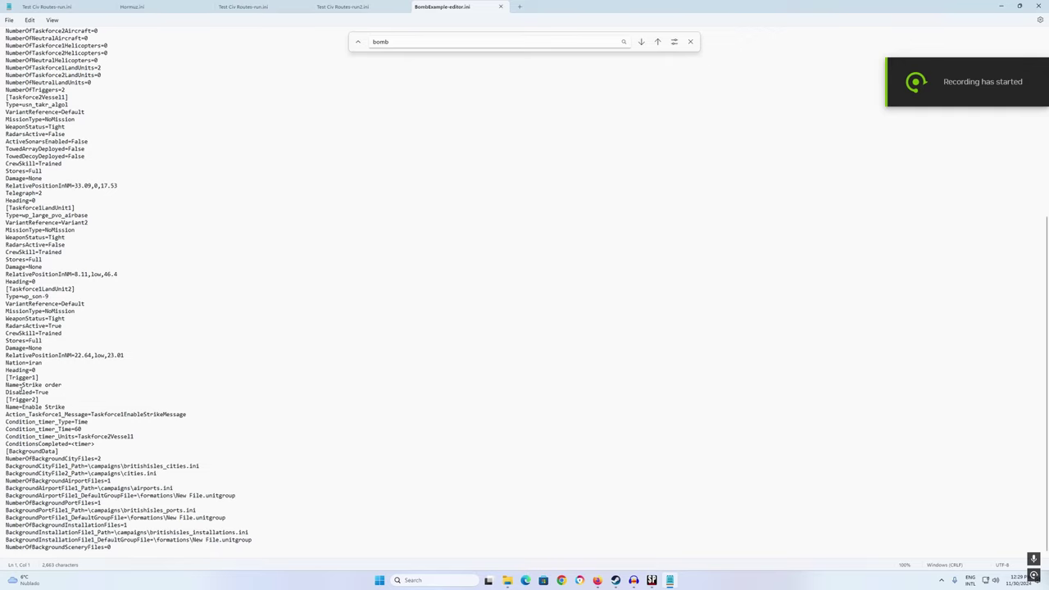
Step: Insert four blank lines below Trigger1's Disabled=True line to make room for the air strike settings
left_click(59, 393)
key("Return")
key("Return")
key("Return")
key("Return")
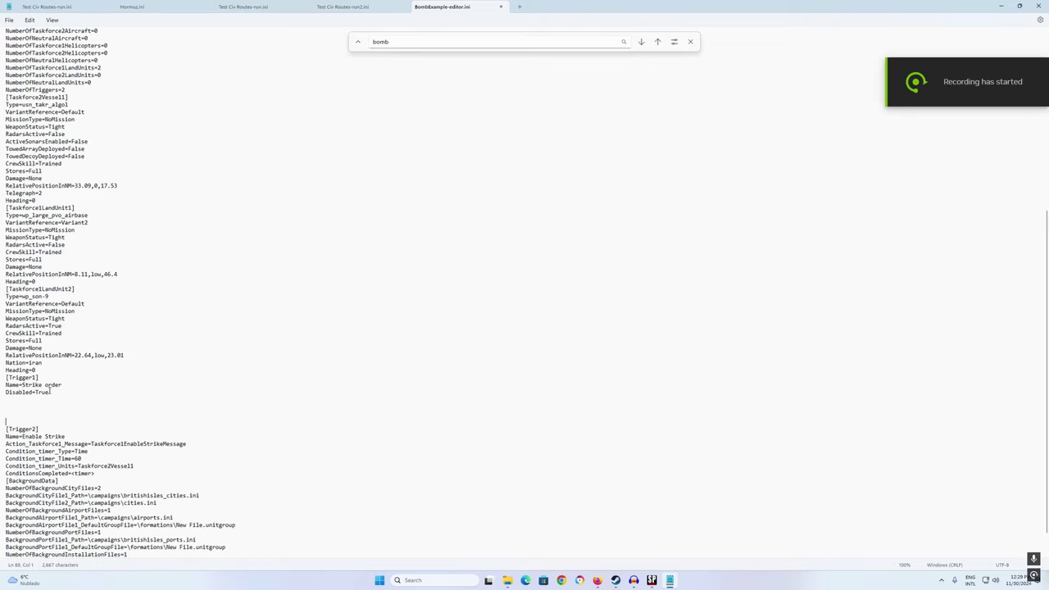
left_click(45, 402)
type("NumberOfCivilianRoutes=2")
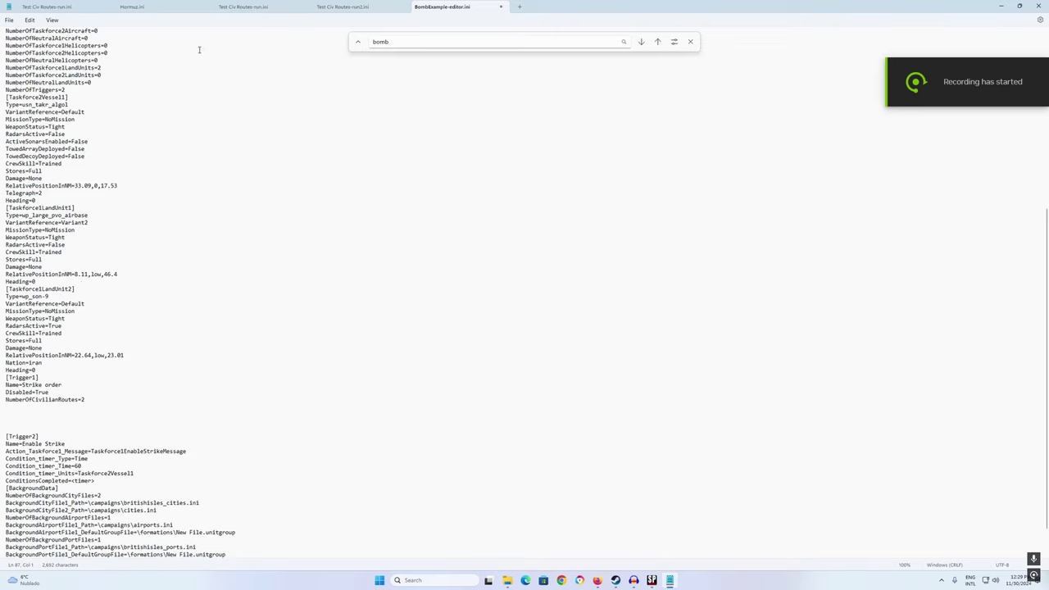
triple_click(3, 401)
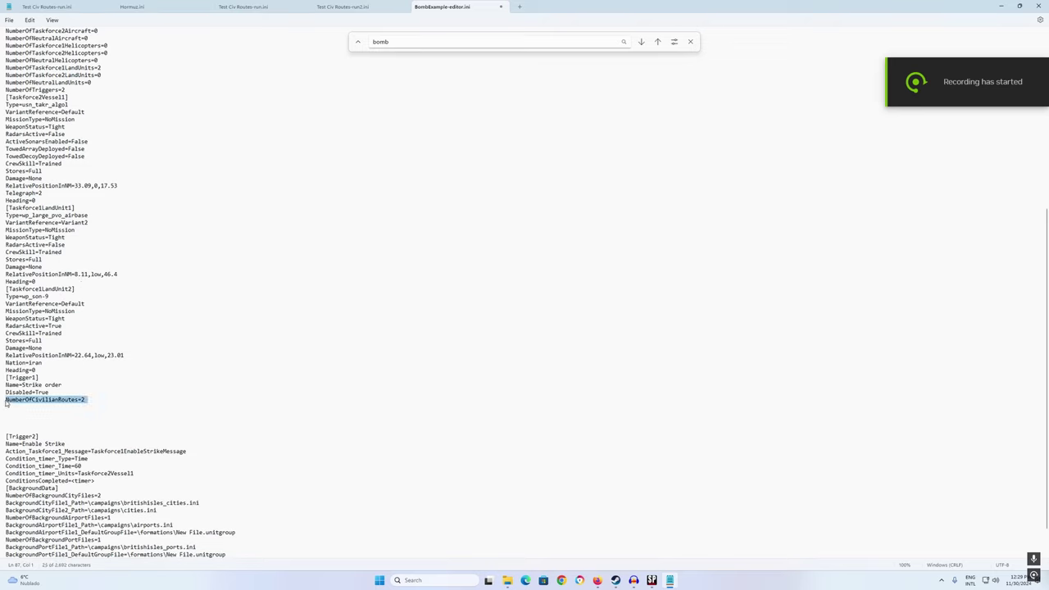
key("ctrl+x")
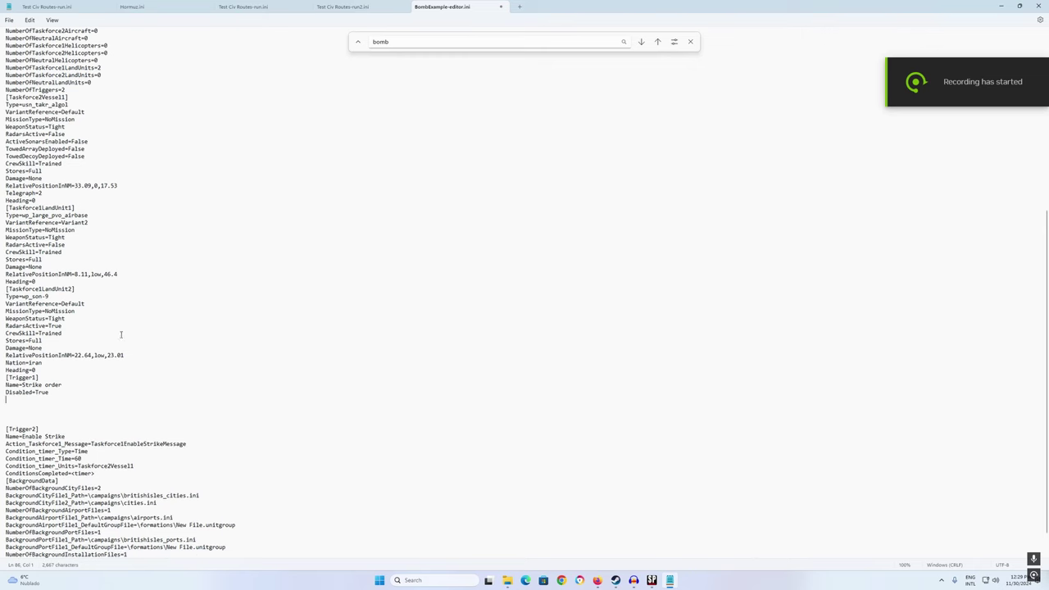
Step: Copy the complete Trigger6 Launch Airstrike section from Hormuz.ini, from its header through the commented Action_AirStrikePower line
left_click(361, 8)
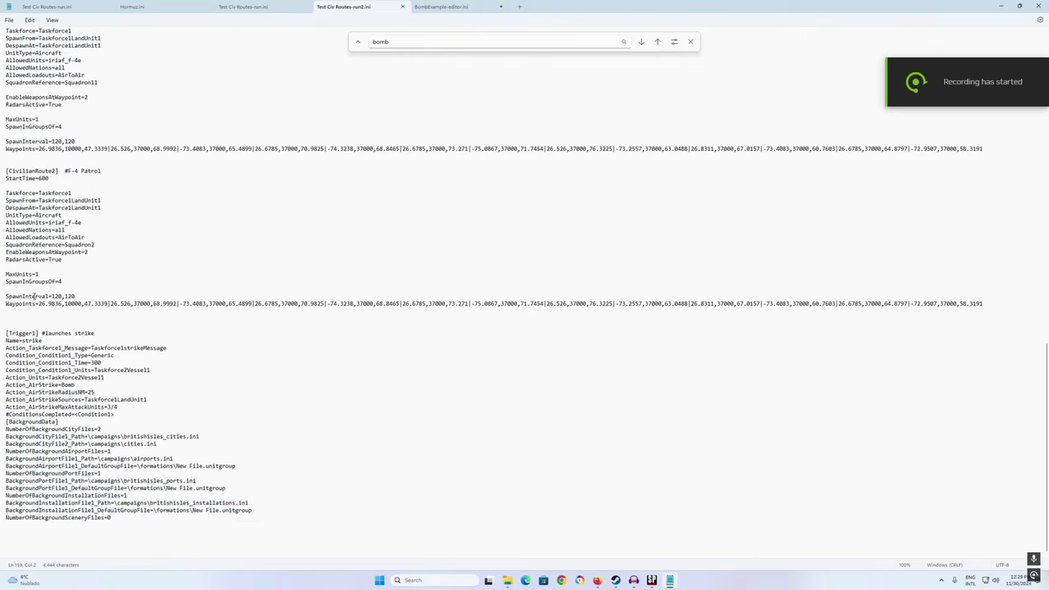
scroll(85, 346, "up", 1)
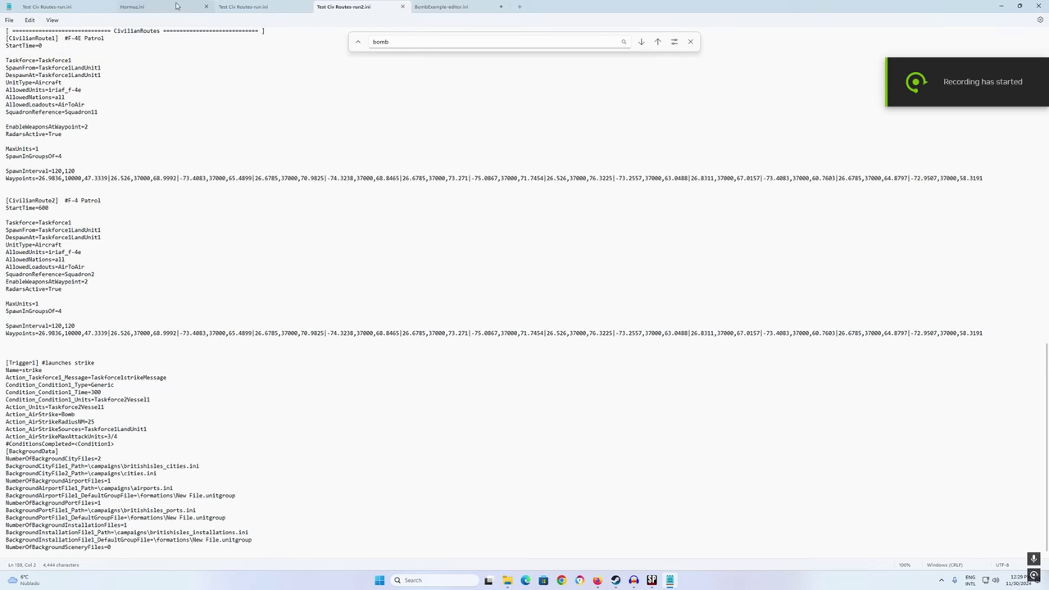
key("ctrl+shift+Tab")
key("ctrl+shift+Tab")
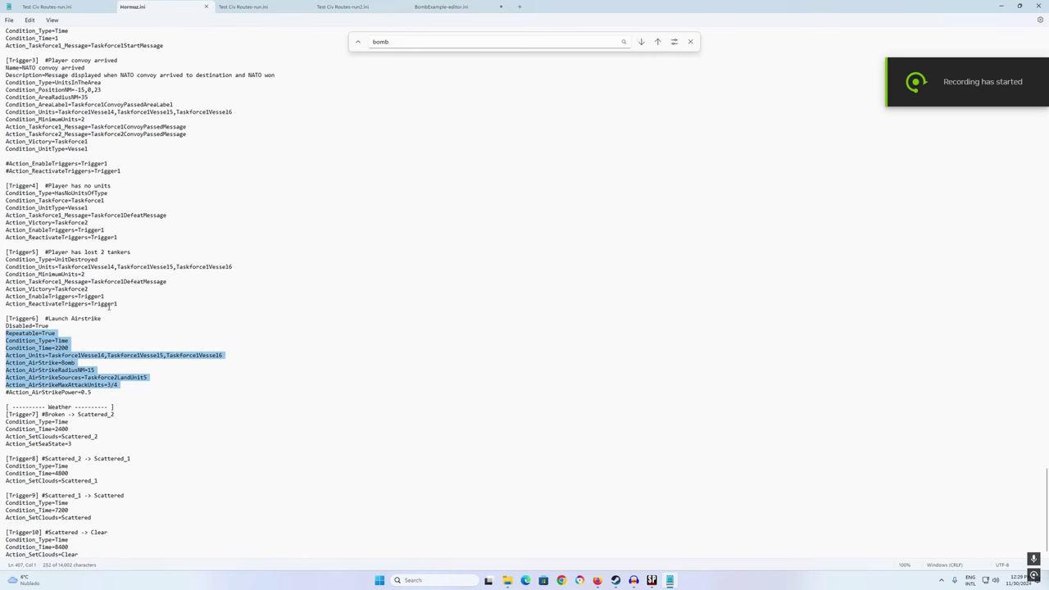
left_click_drag(2, 325, 140, 386)
left_click_drag(5, 319, 138, 393)
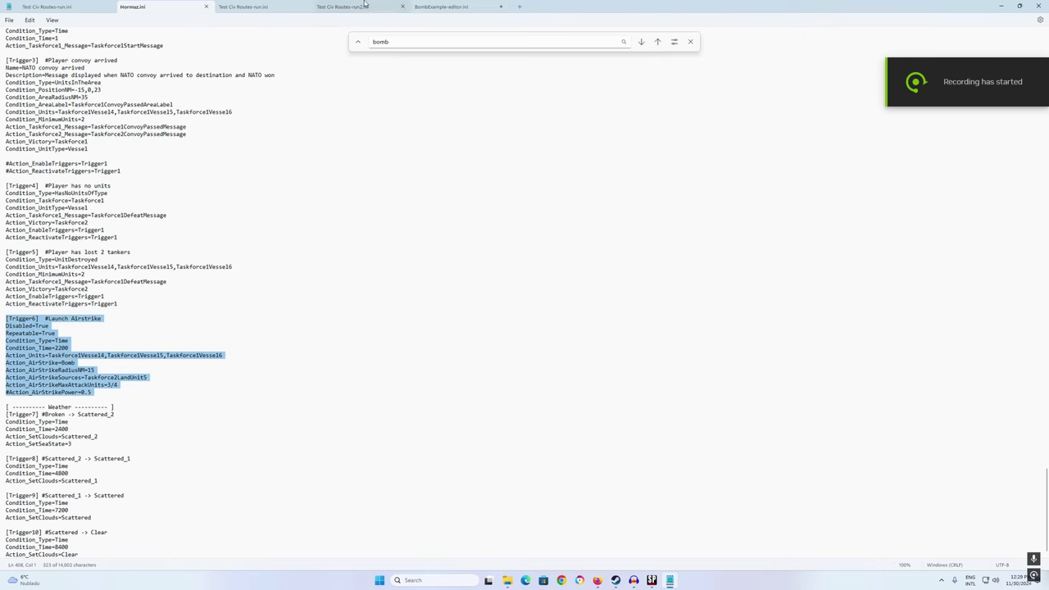
Step: In BombExample-editor.ini, insert a blank line above [Trigger1] and paste the copied airstrike section below its Disabled=True line
left_click(451, 7)
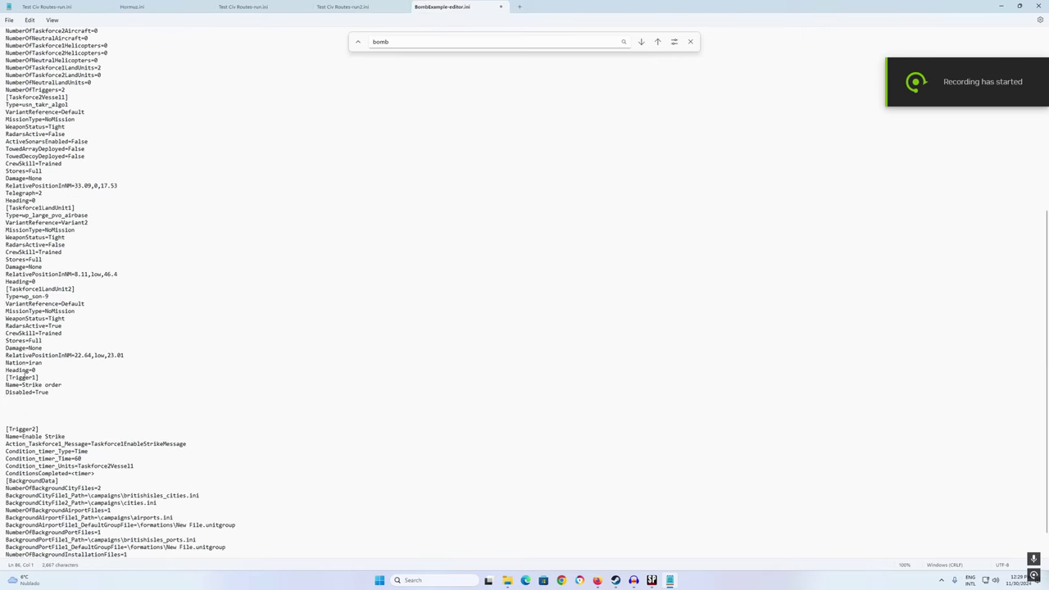
left_click(50, 370)
key("Return")
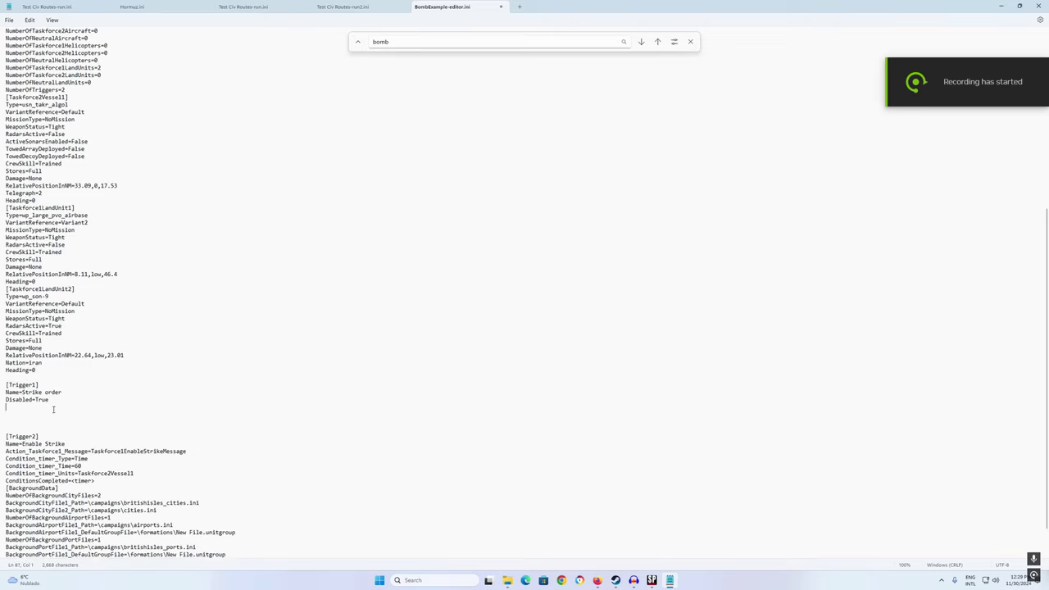
key("ctrl+v")
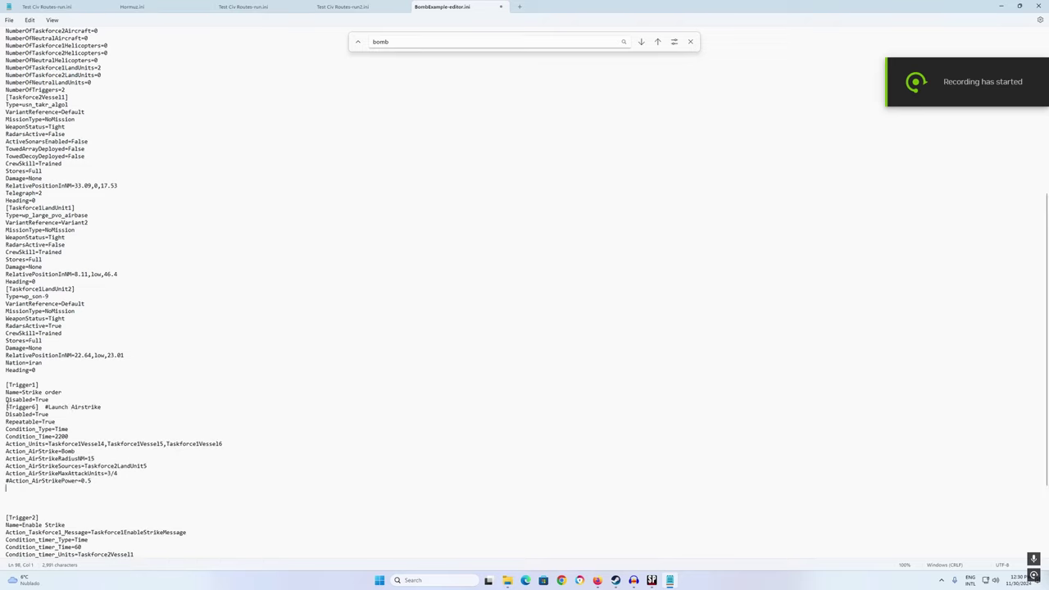
Step: Put the #Launch Airstrike comment beside the [Trigger1] header and delete the pasted [Trigger6] header and duplicate Disabled line
left_click_drag(6, 407, 123, 409)
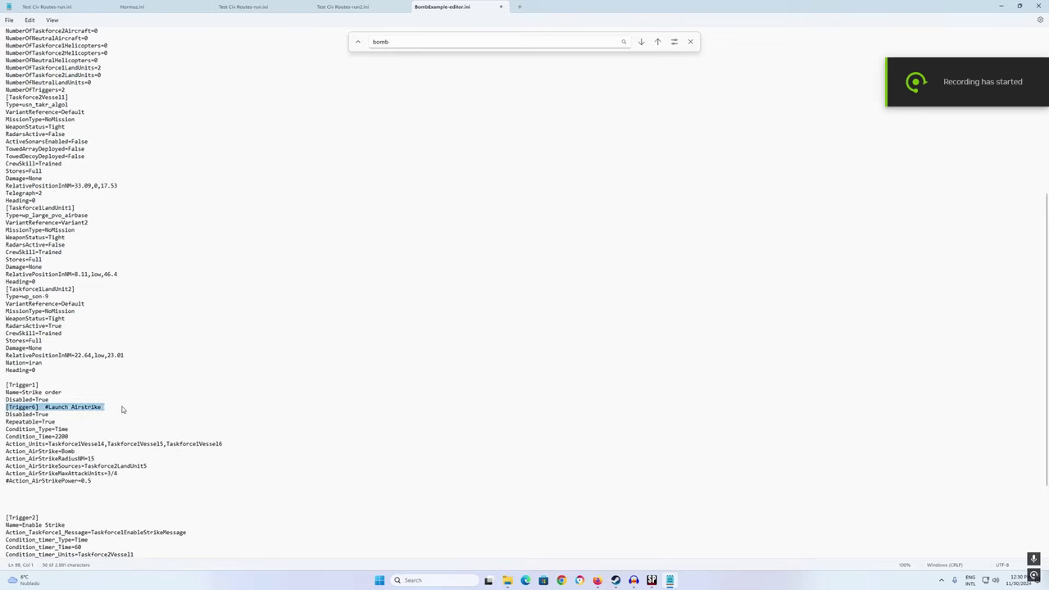
left_click_drag(45, 407, 102, 407)
left_click(54, 387)
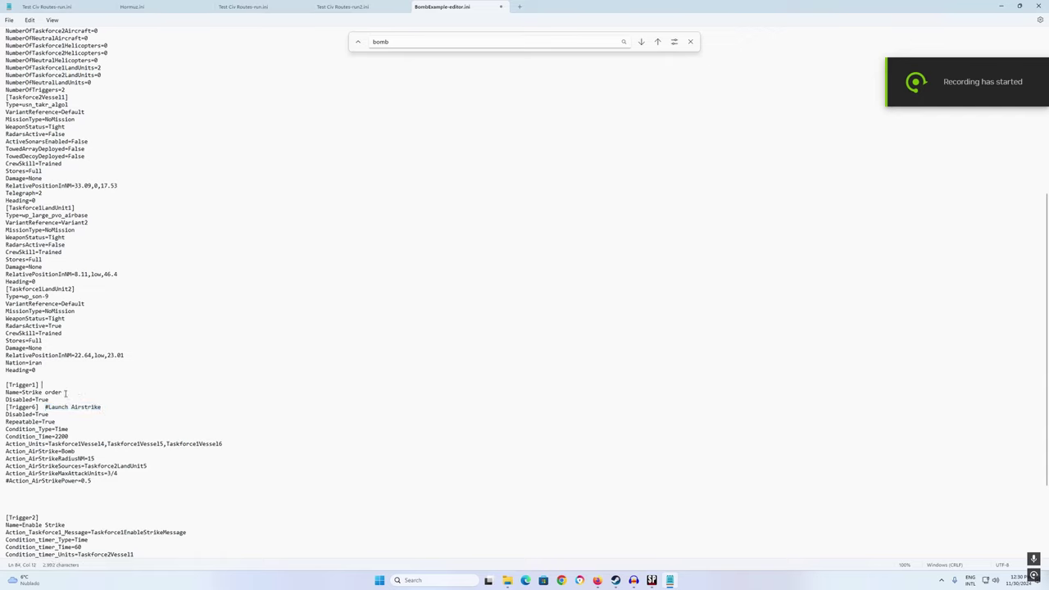
key("ctrl+v")
left_click_drag(6, 407, 66, 413)
key("Delete")
key("Delete")
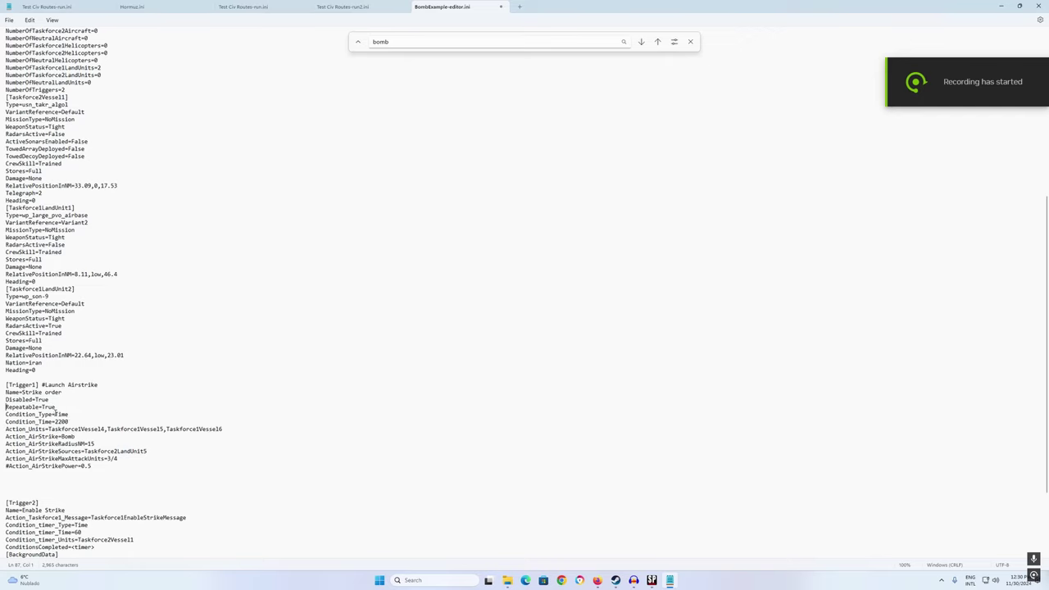
Step: Delete the Condition_Type and Condition_Time lines from Trigger1
left_click(56, 415)
left_click_drag(5, 414, 77, 422)
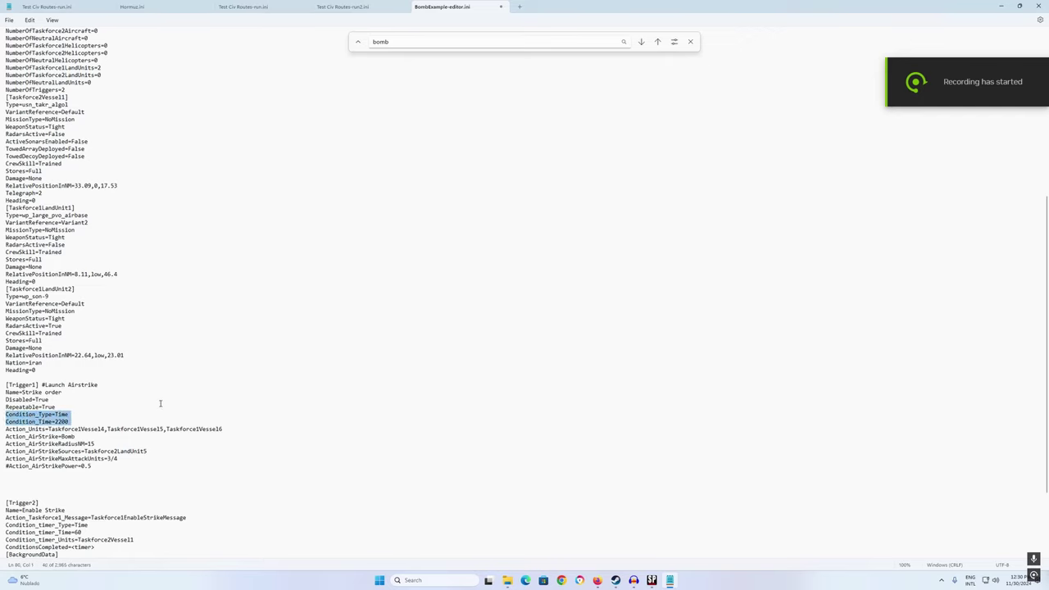
key("Delete")
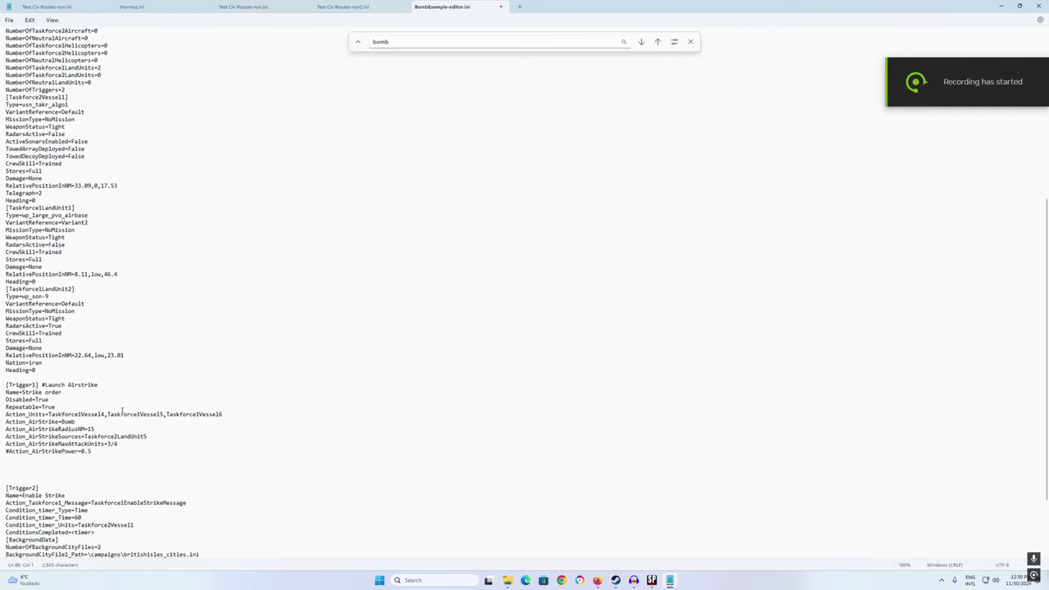
Step: Replace the three vessels in Trigger1's Action_Units line with Taskforce2Vessel1, copied from Trigger2's timer units
scroll(62, 429, "down", 2)
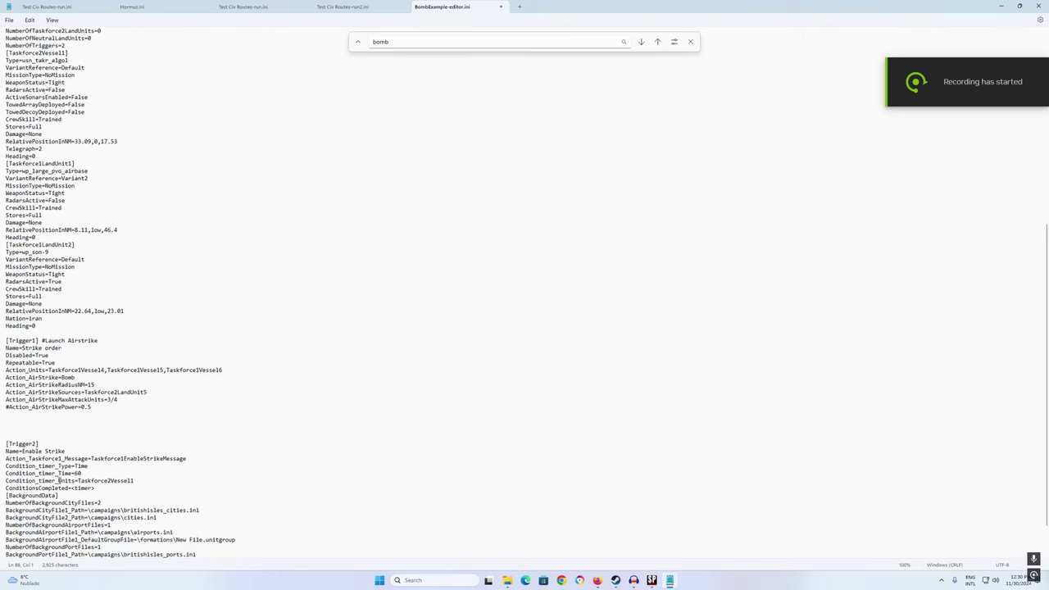
left_click_drag(58, 481, 144, 484)
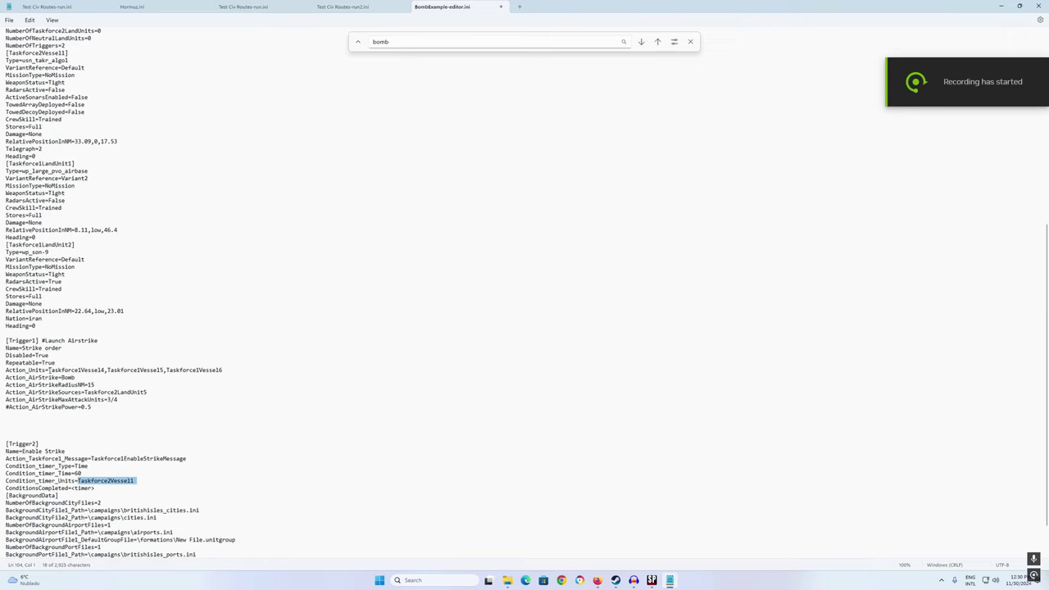
left_click(48, 370)
key("ctrl+v")
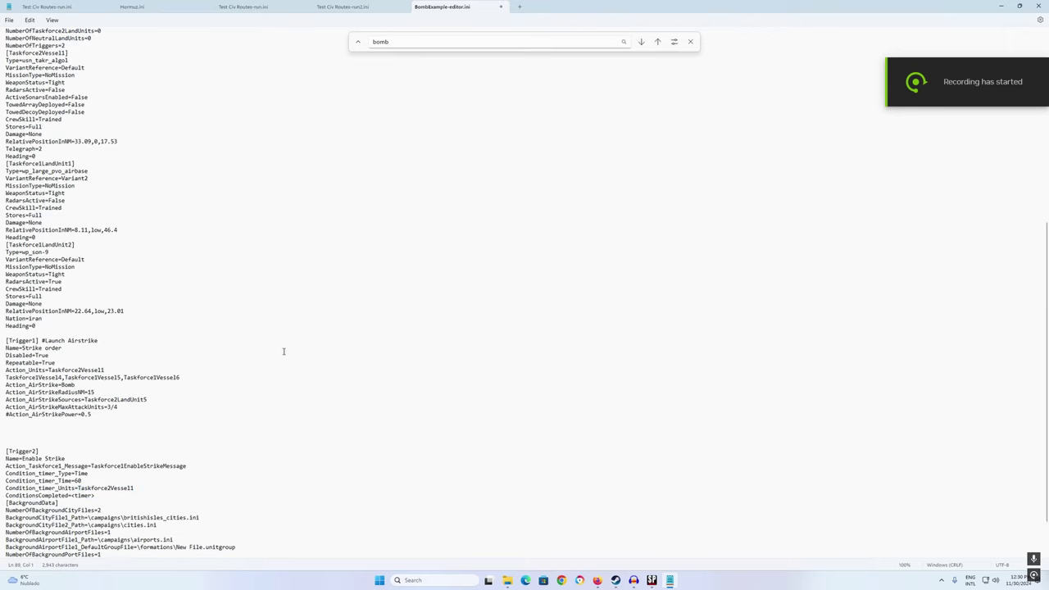
key("Delete")
key("Delete")
key("Delete")
key("Delete")
key("Delete")
key("Delete")
key("Delete")
key("Delete")
key("Delete")
key("Delete")
key("Delete")
key("Delete")
key("Delete")
key("Delete")
key("Delete")
key("Delete")
key("Delete")
key("Delete")
key("Delete")
key("Delete")
key("Delete")
key("Delete")
key("Delete")
key("Delete")
key("Delete")
key("Delete")
key("Delete")
key("Delete")
key("Delete")
key("Delete")
key("Delete")
key("Delete")
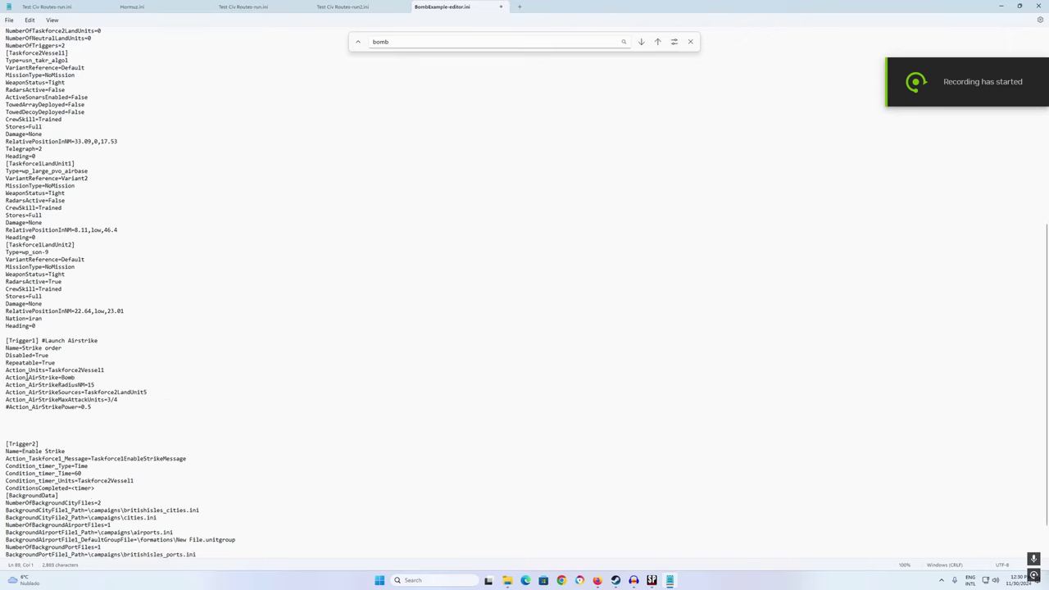
Step: Set Trigger1's Action_AirStrikeRadiusNM to 25
left_click_drag(27, 377, 81, 377)
left_click(79, 377)
left_click(91, 384)
key("BackSpace")
type("2")
Step: Set Trigger1's Action_AirStrikeSources to Taskforce1LandUnit1 and review the finished trigger against the unit sections
scroll(231, 344, "down", 2)
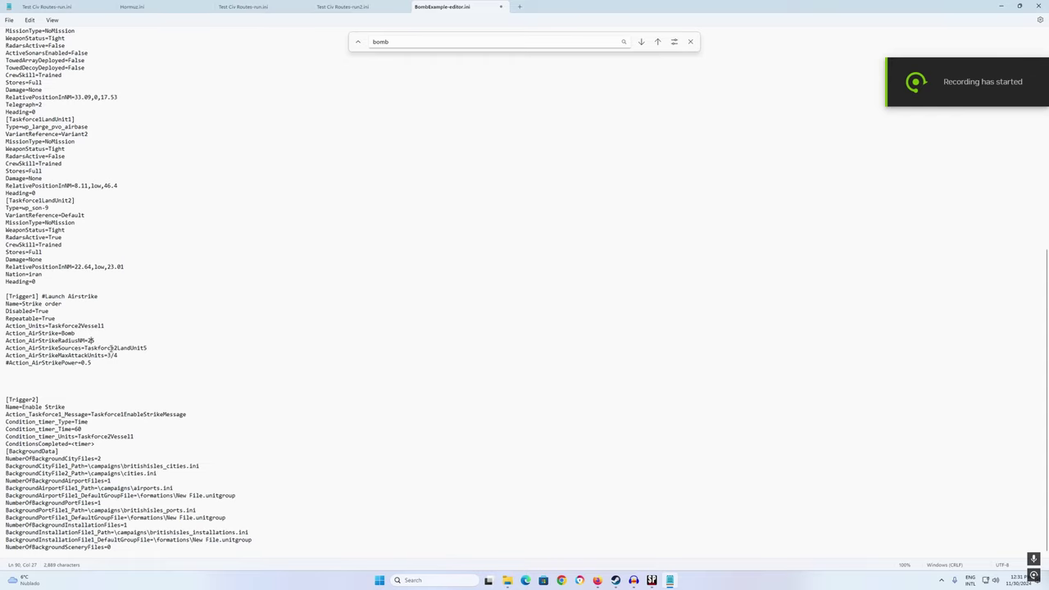
left_click(119, 348)
left_click_drag(6, 356, 129, 359)
left_click(132, 356)
scroll(164, 235, "up", 5)
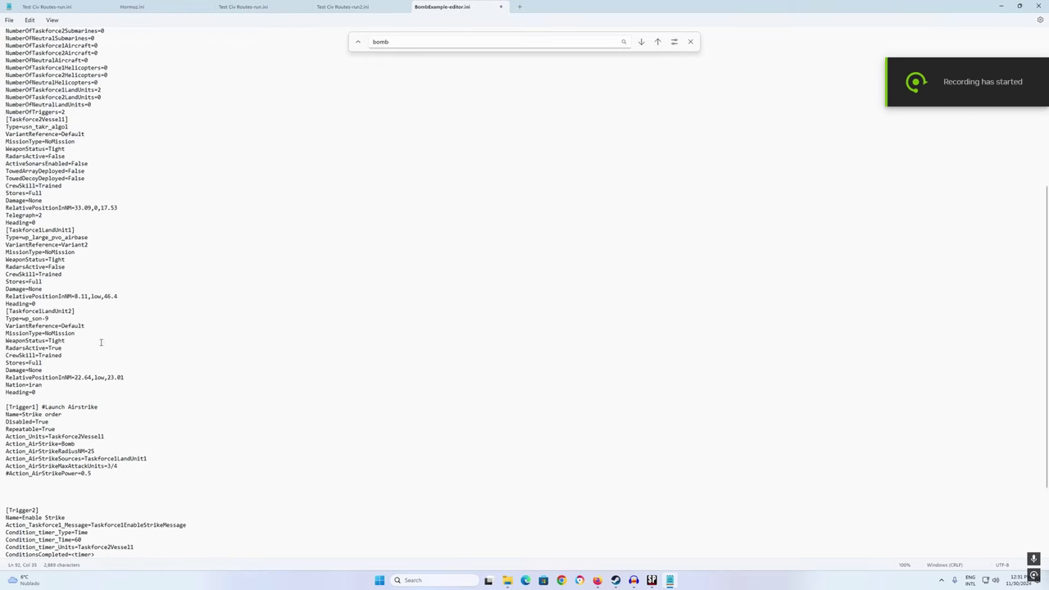
scroll(206, 417, "down", 4)
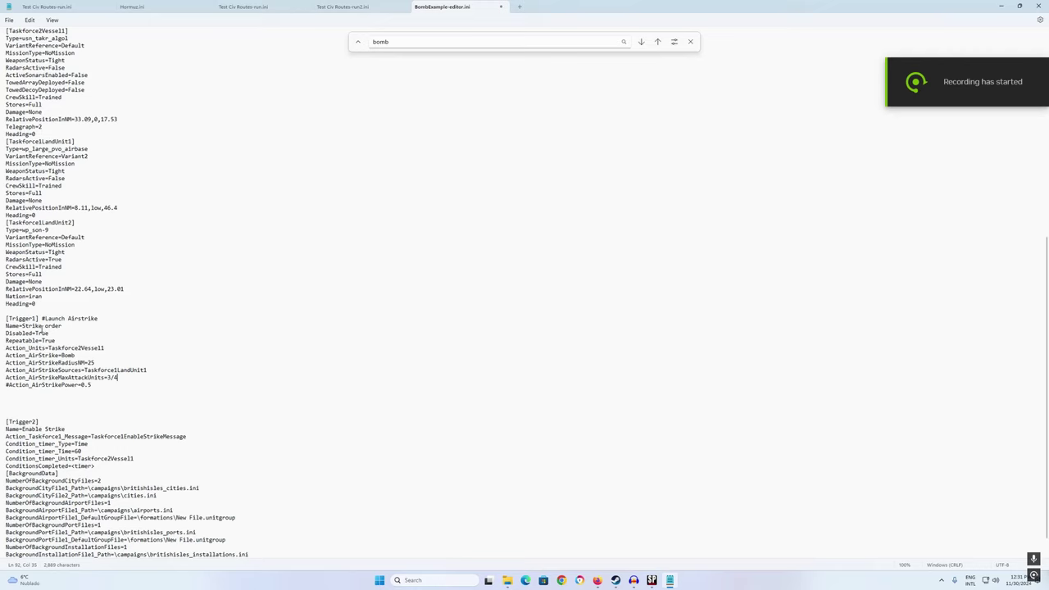
scroll(105, 442, "down", 1)
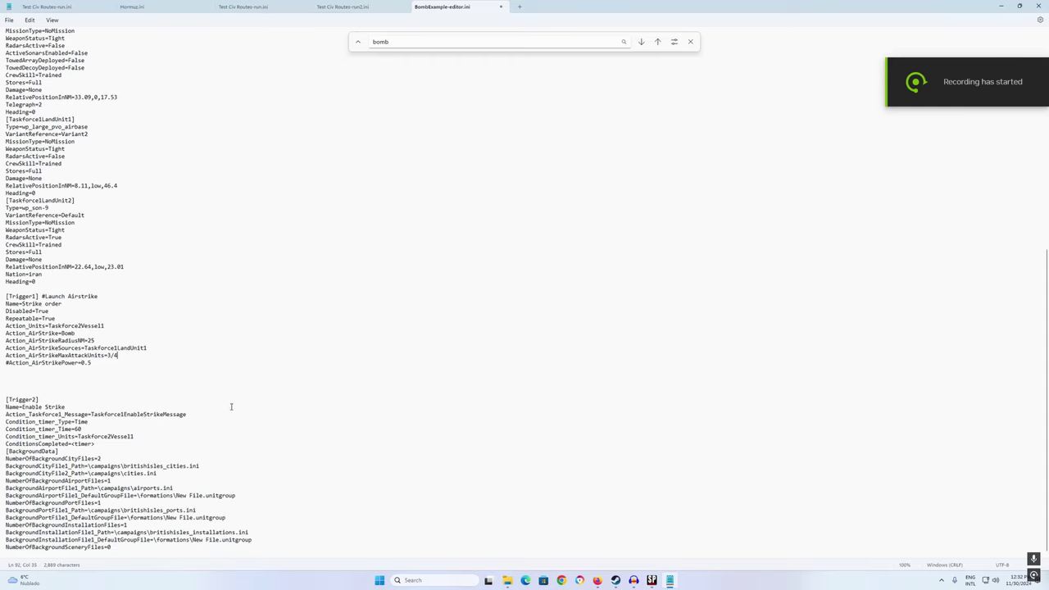
Step: Switch to the mission editor, examine the Enable Triggers settings of the Enable Strike trigger, and return to the ini file in Notepad
key("alt+Tab")
key("alt+Tab")
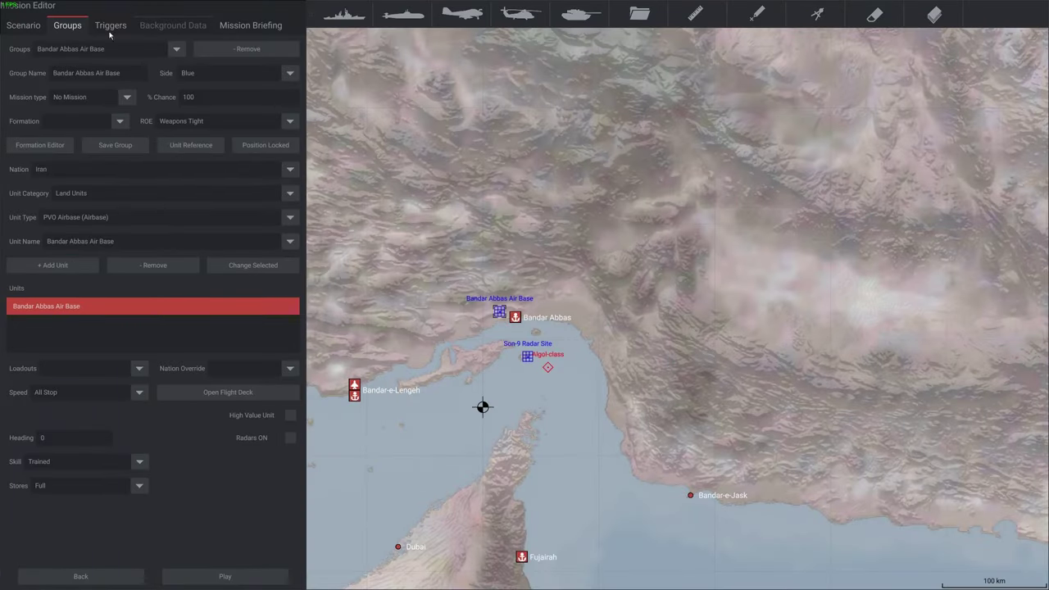
left_click(110, 27)
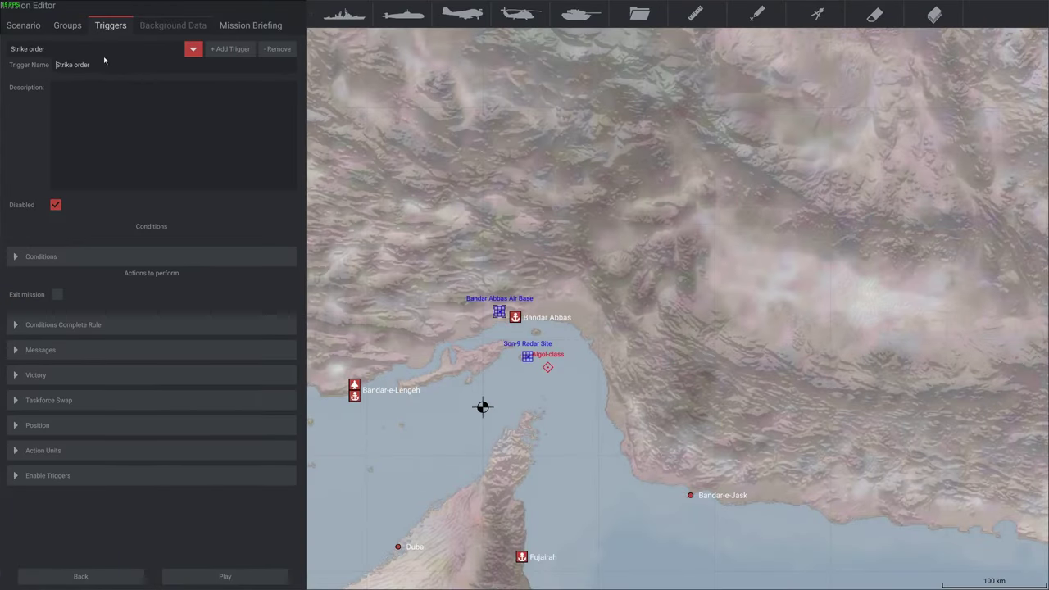
left_click(191, 51)
left_click(107, 84)
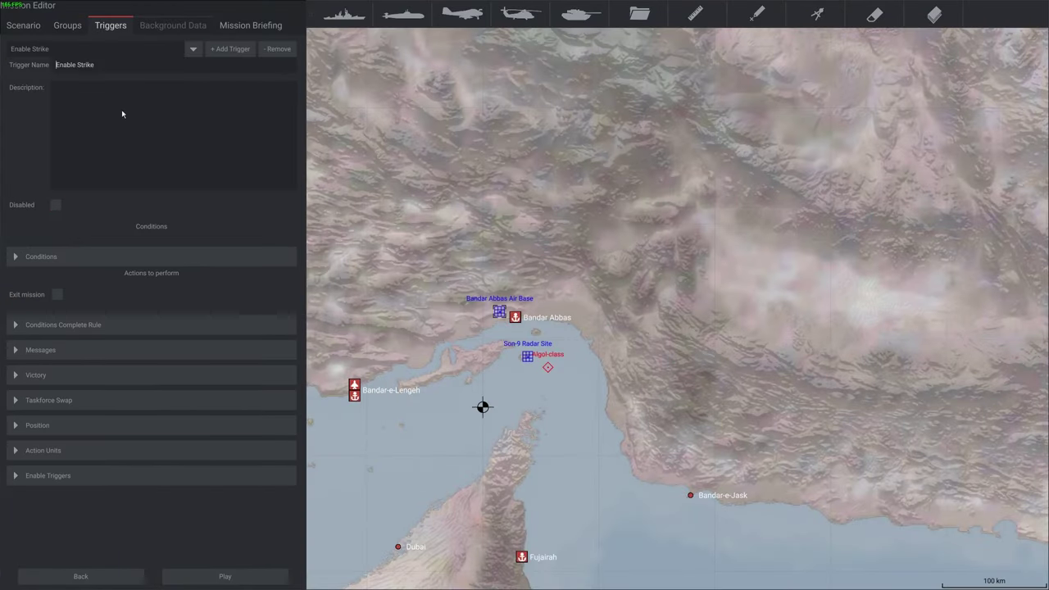
left_click(25, 477)
scroll(49, 471, "down", 1)
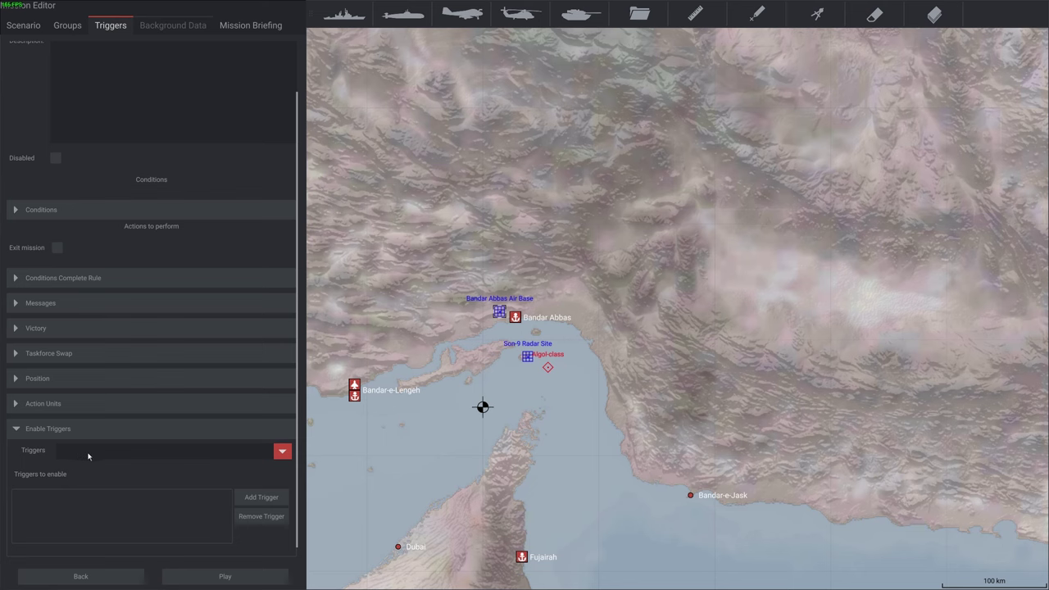
key("alt+Tab")
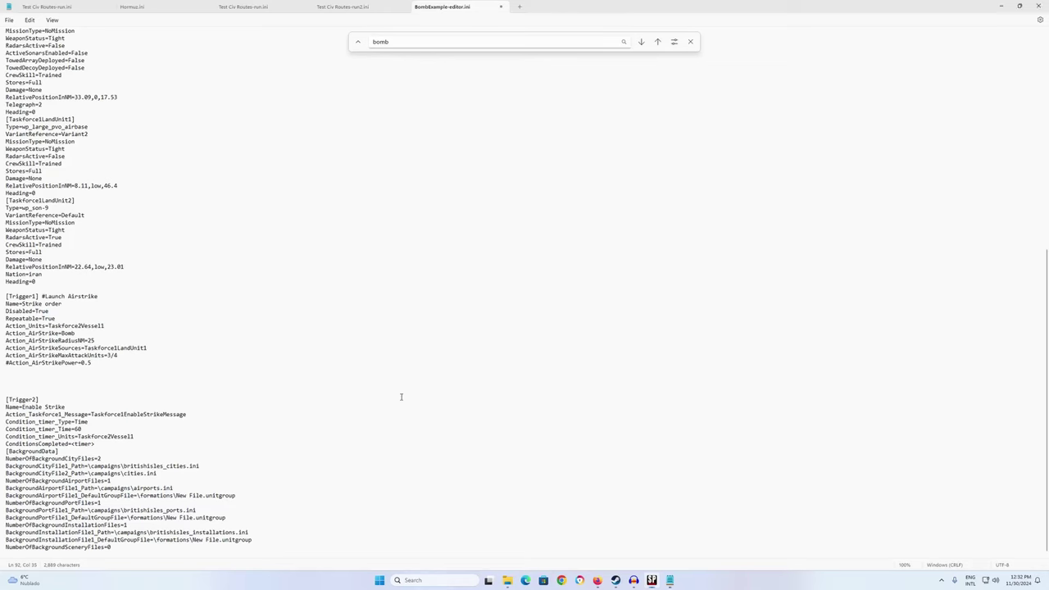
Step: Switch to the mission editor and choose Strike order as the trigger for Enable Strike to enable
key("alt+F9")
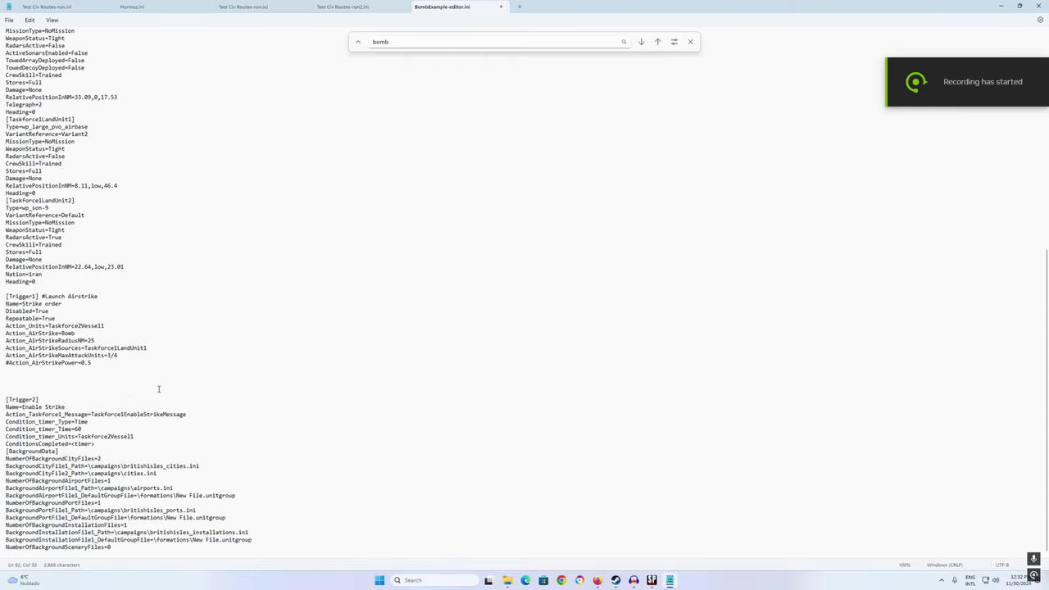
key("alt+Tab")
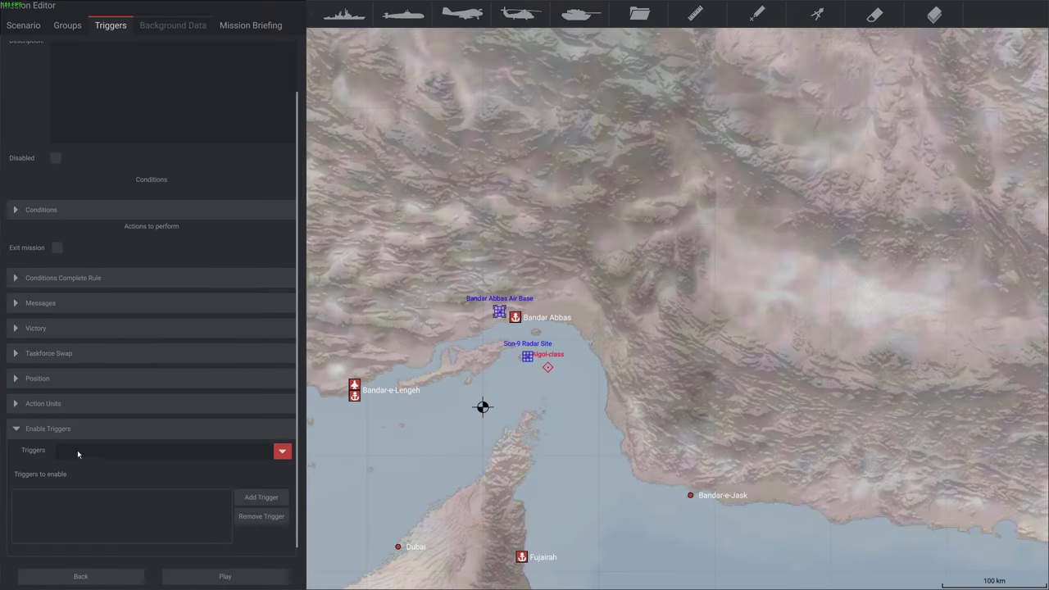
left_click(75, 453)
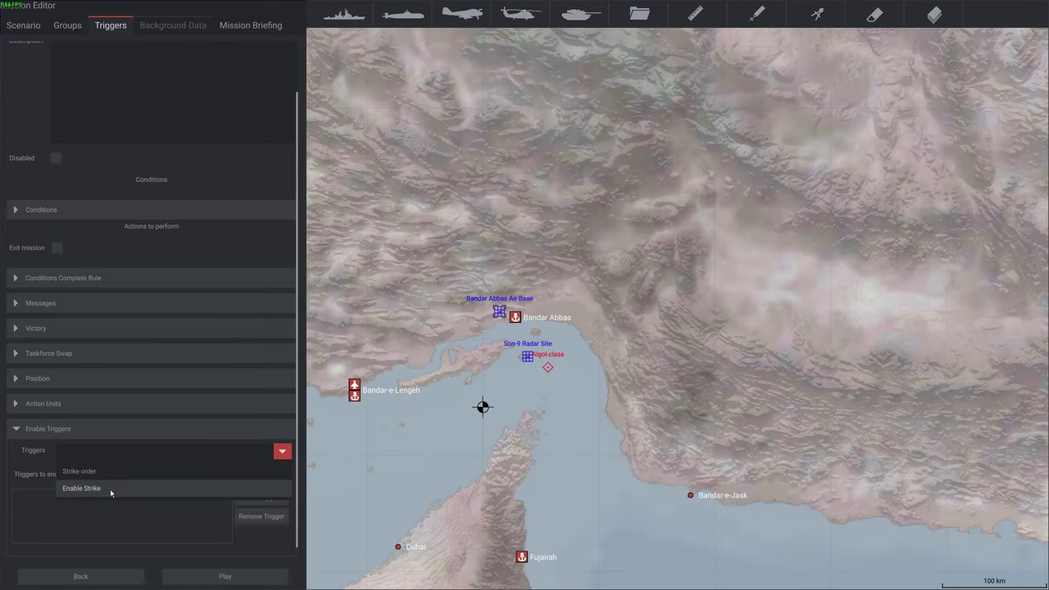
left_click(108, 473)
Step: Check the Strike order trigger's Disabled setting, and return to the Enable Strike trigger
left_click(108, 30)
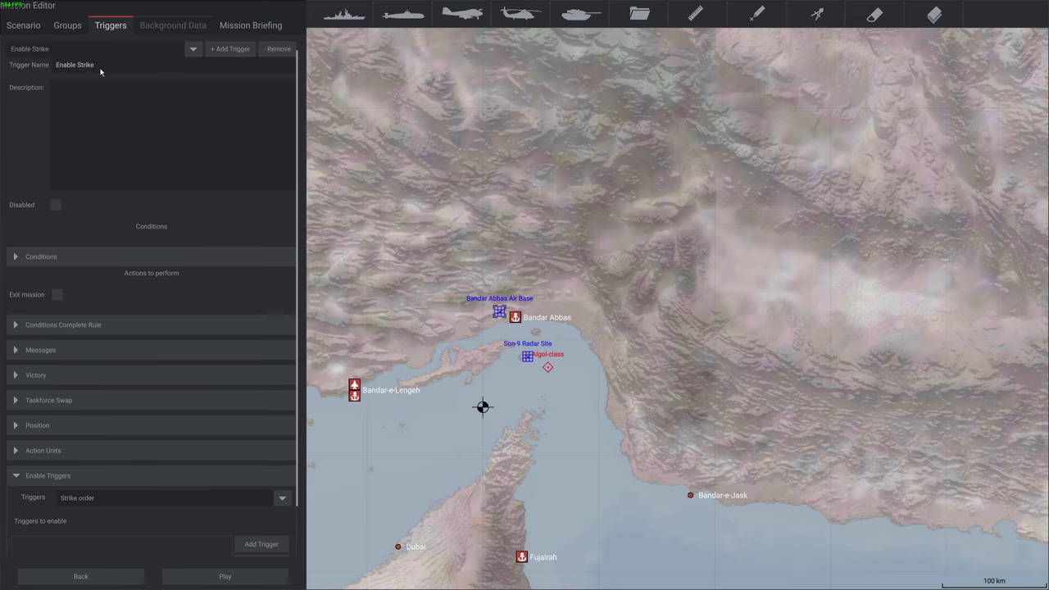
left_click(193, 48)
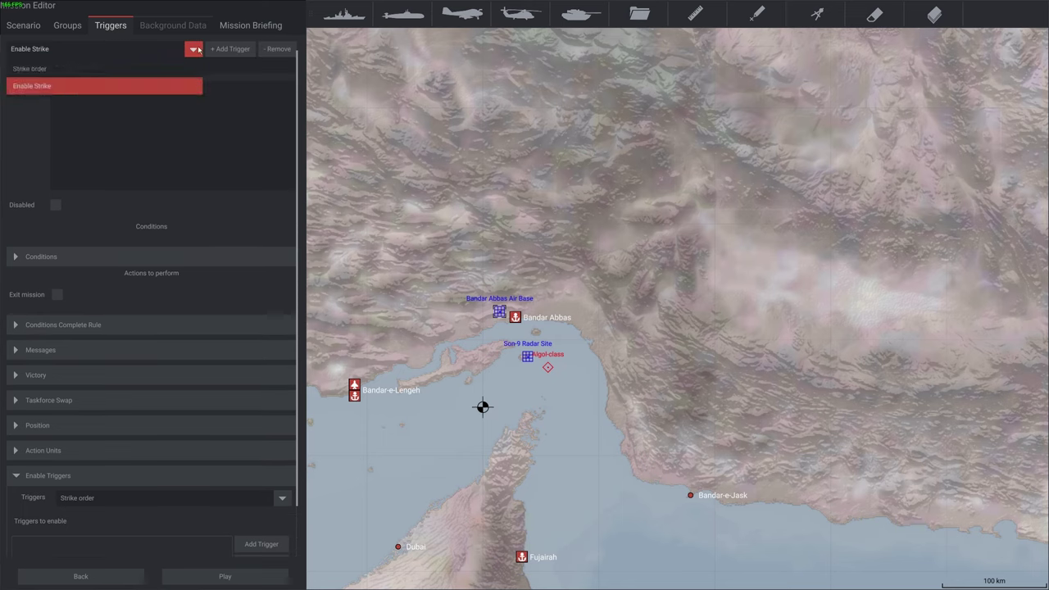
left_click(87, 69)
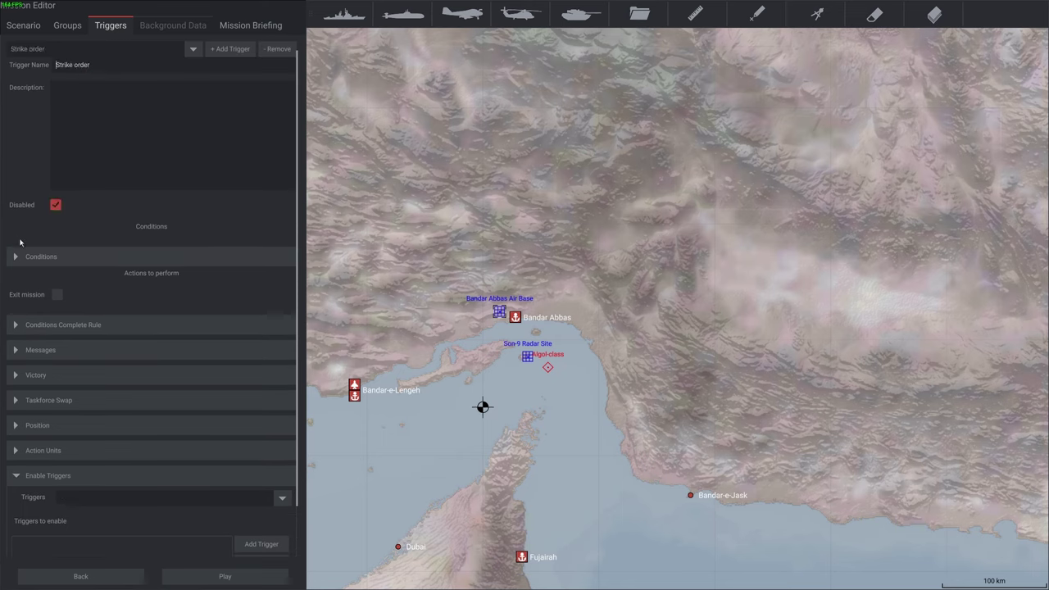
left_click(194, 48)
left_click(103, 83)
Step: Add Strike order to Enable Strike's list of triggers to enable, and save the mission
scroll(78, 516, "down", 1)
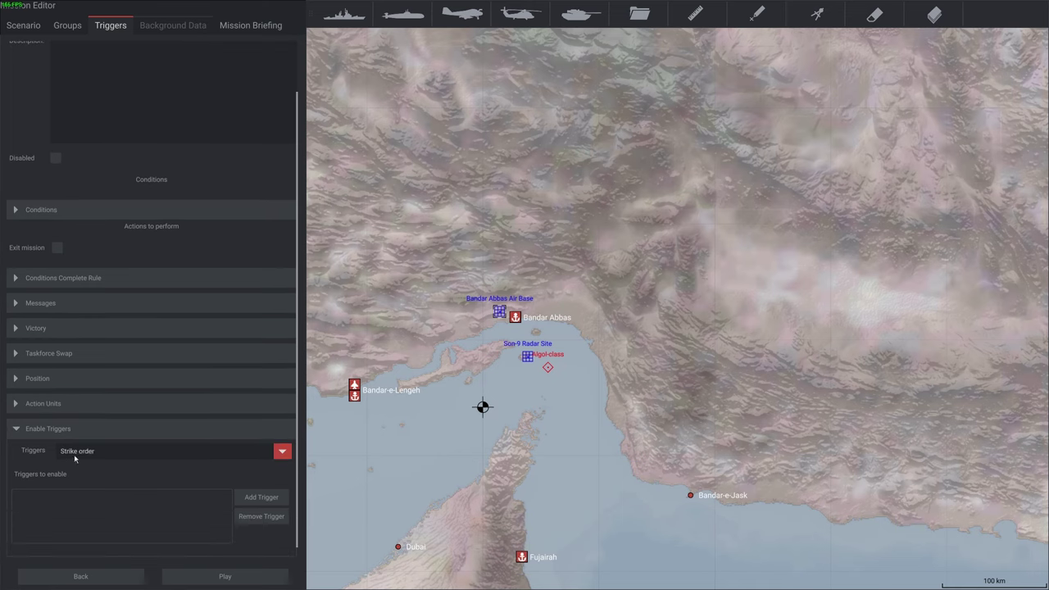
left_click(262, 500)
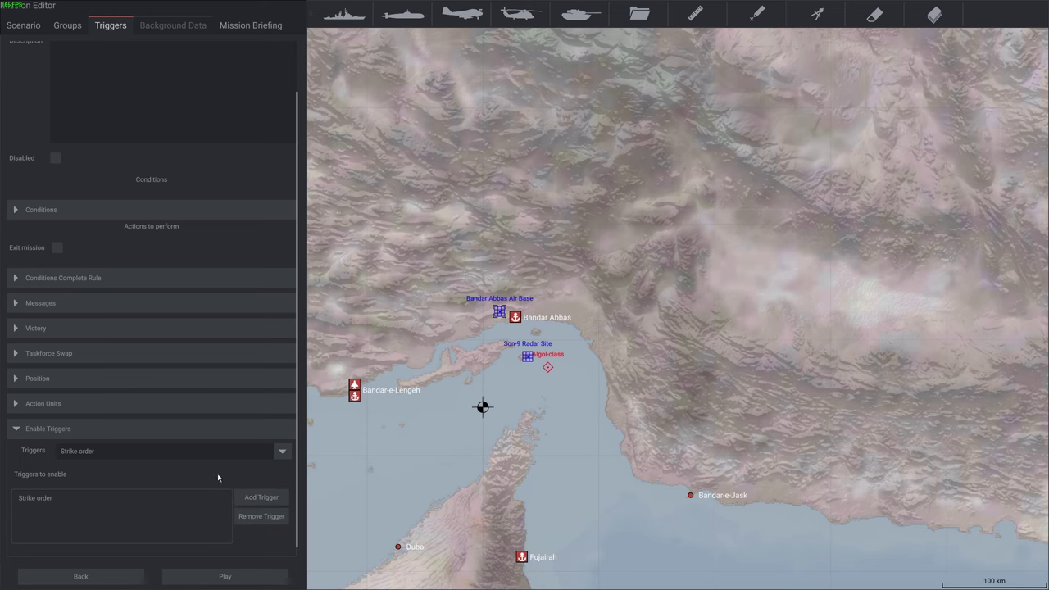
left_click(23, 25)
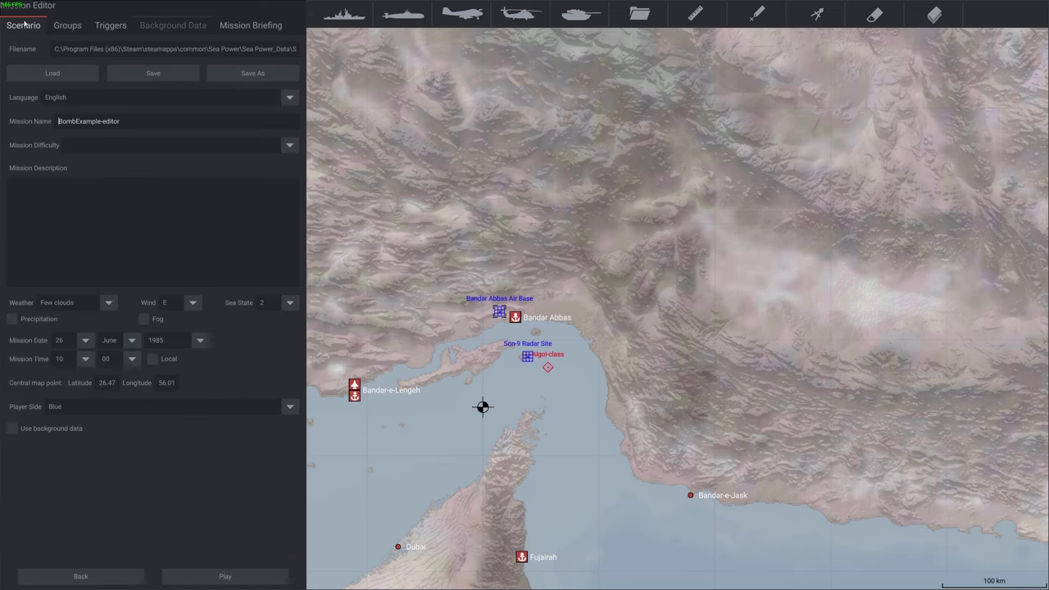
left_click(171, 76)
left_click(633, 346)
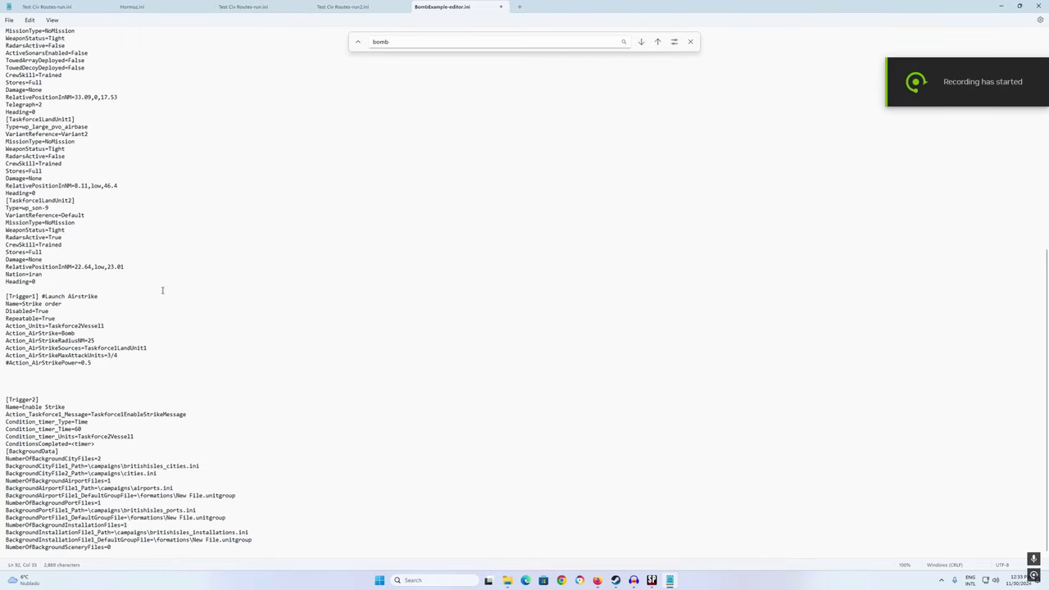
Step: Copy the whole Trigger1 block, from its #Launch Airstrike header through the Action_AirStrikePower line, in the ini file in Notepad
left_click_drag(6, 297, 129, 367)
key("ctrl+c")
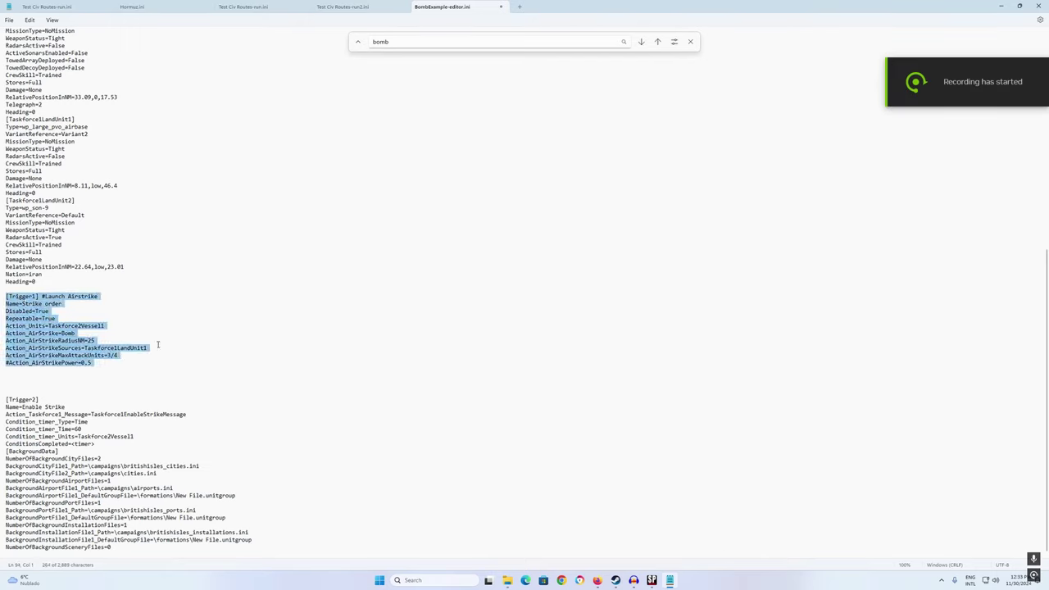
left_click(234, 327)
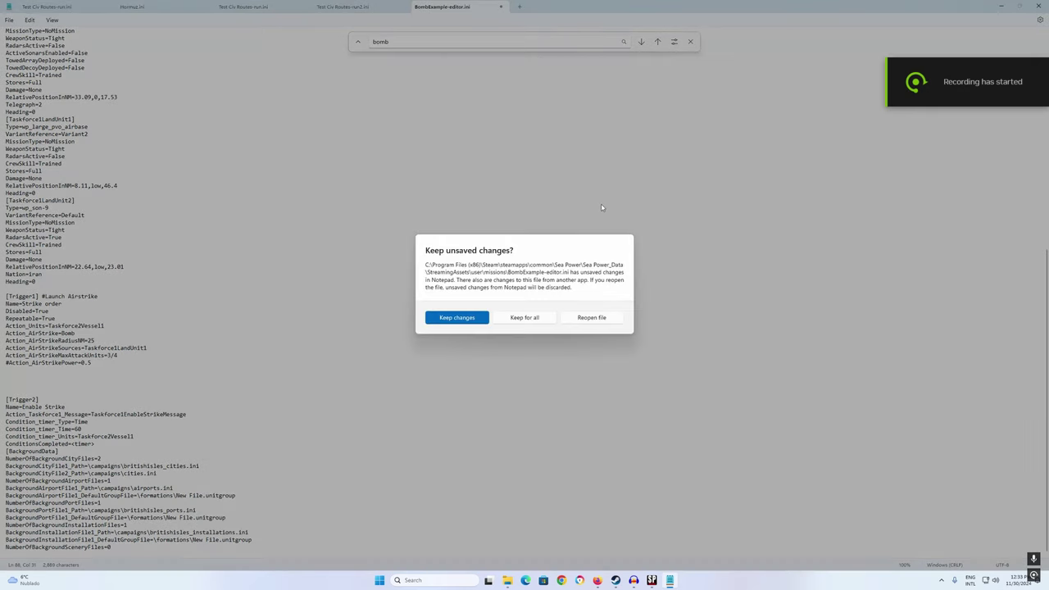
Step: Discard the unsaved Notepad edits and reopen BombExample-editor.ini from the missions folder at its trigger sections
left_click(591, 317)
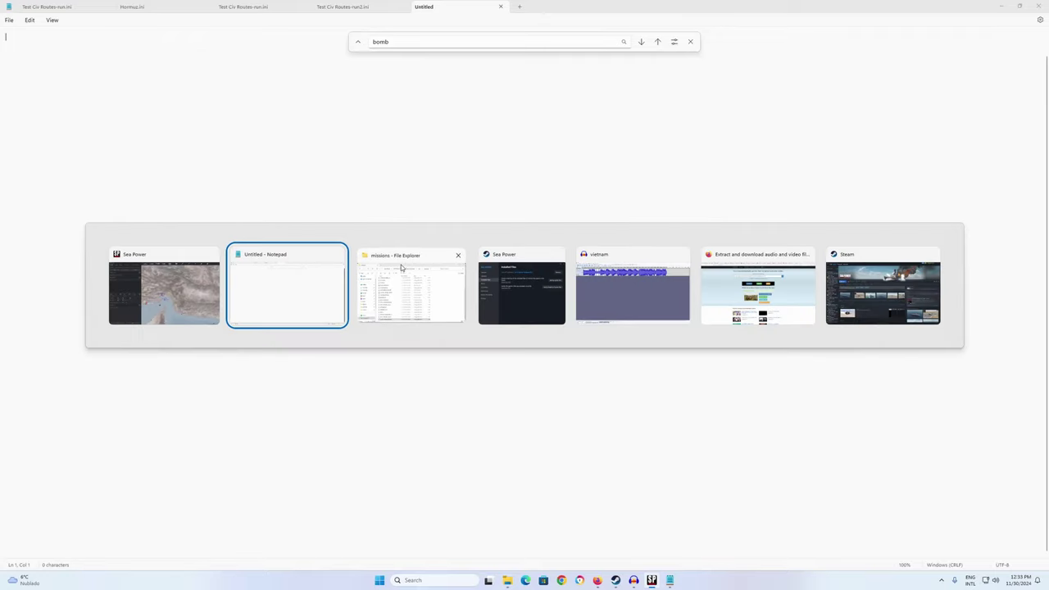
left_click(523, 305)
double_click(526, 304)
scroll(197, 317, "down", 20)
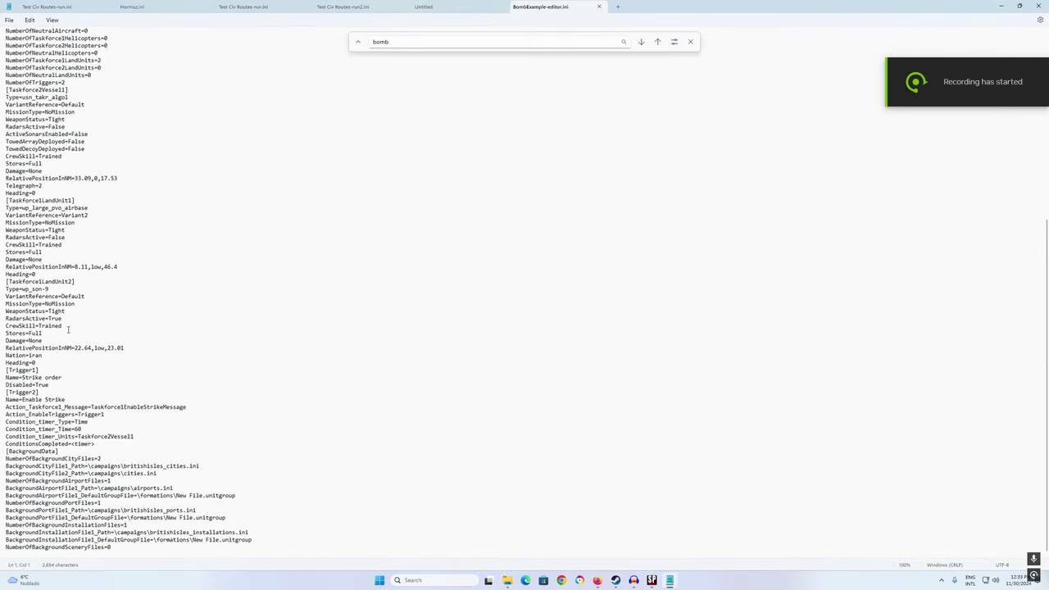
Step: Insert blank lines after the TaskforcelLandUnit2 section and paste the copied Trigger1 airstrike block there
left_click(60, 384)
left_click(51, 363)
key("Return")
key("Return")
key("Return")
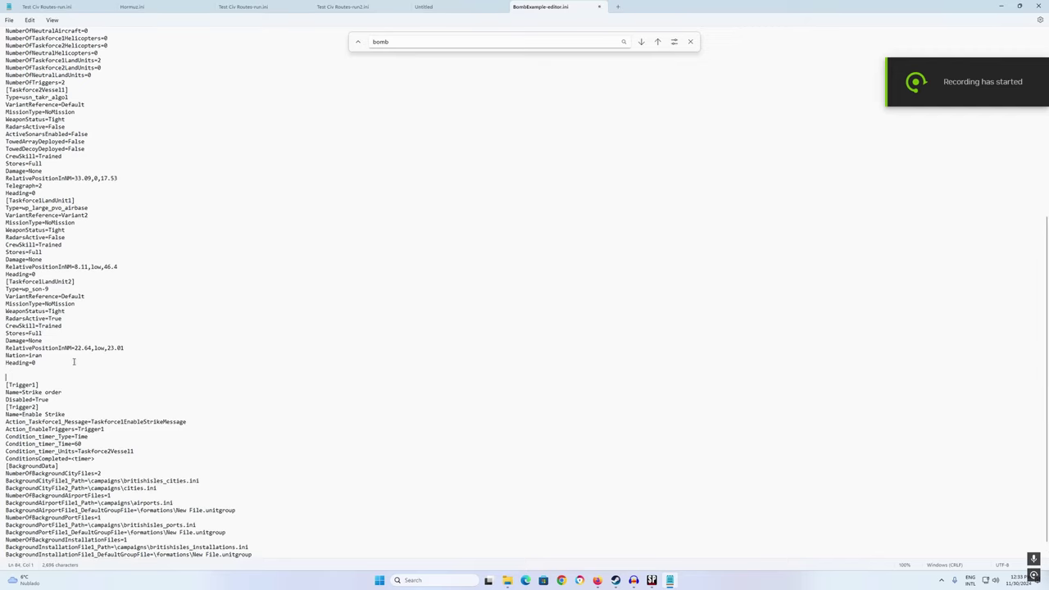
left_click(16, 377)
key("ctrl+v")
scroll(17, 374, "down", 4)
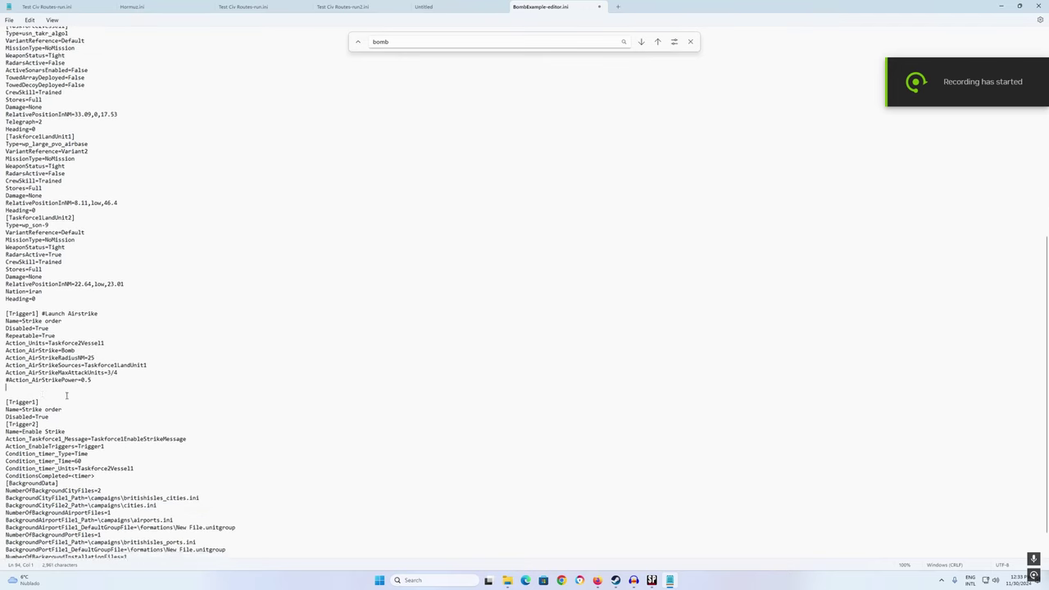
Step: Delete the duplicate three-line Trigger1 block above Trigger2 and review the remaining triggers
left_click_drag(6, 375, 70, 391)
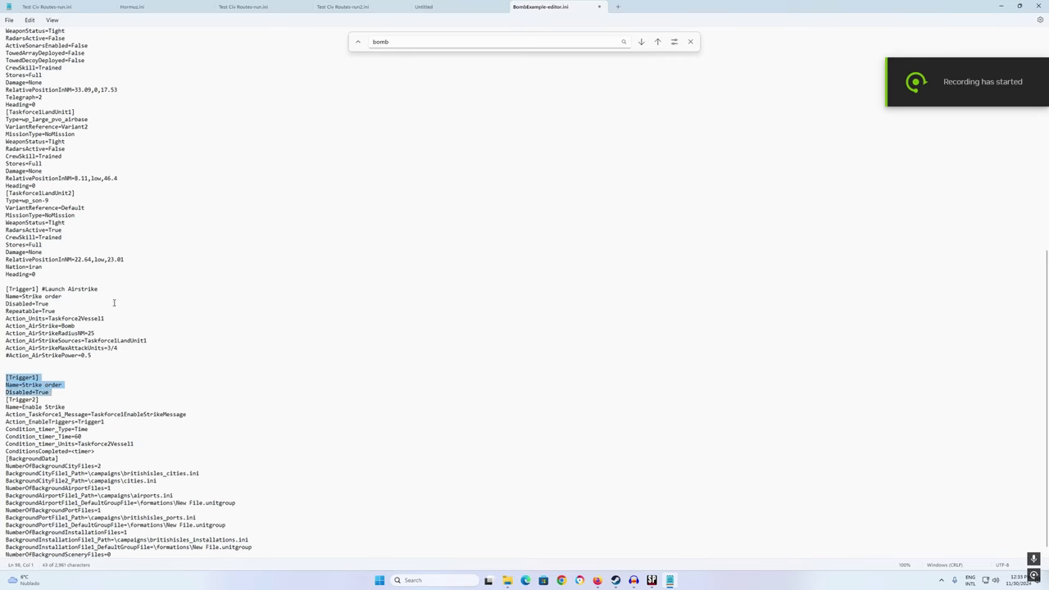
key("Delete")
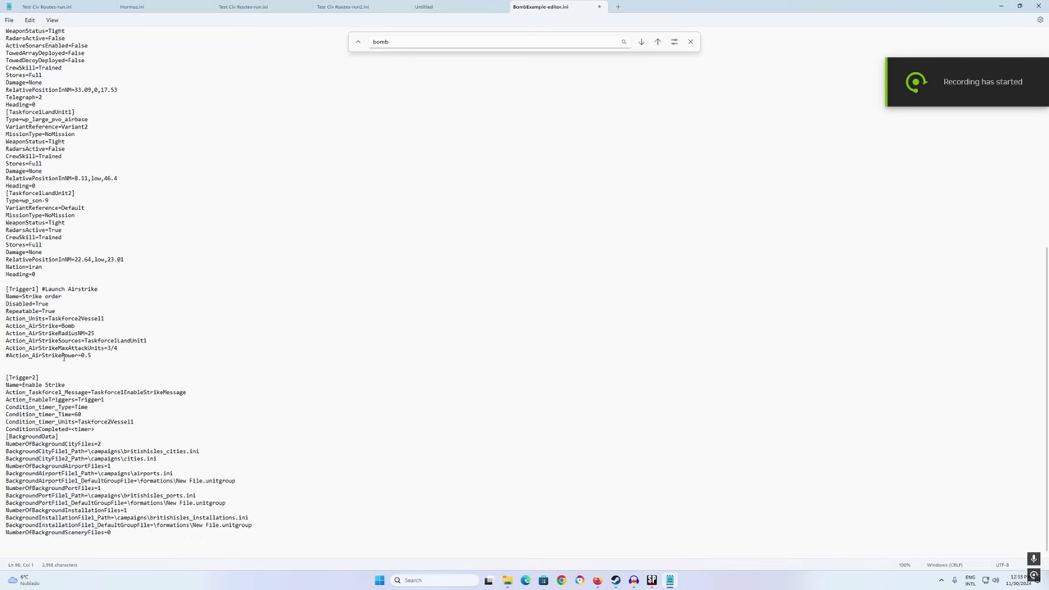
scroll(63, 382, "up", 1)
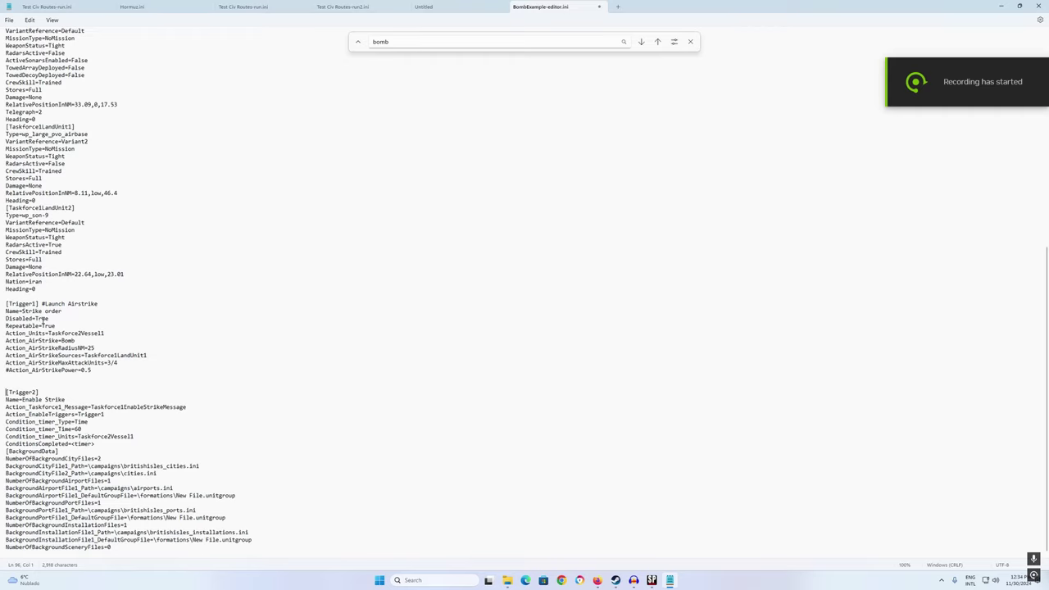
left_click(215, 326)
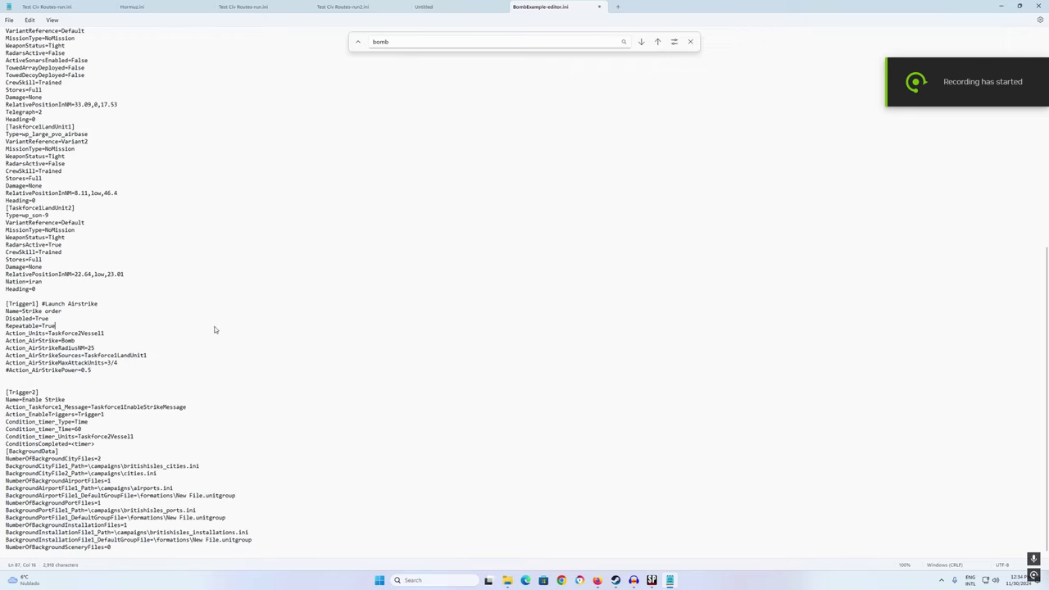
Step: Save a copy of the ini file as BombExample-run.ini in the missions folder
left_click(9, 20)
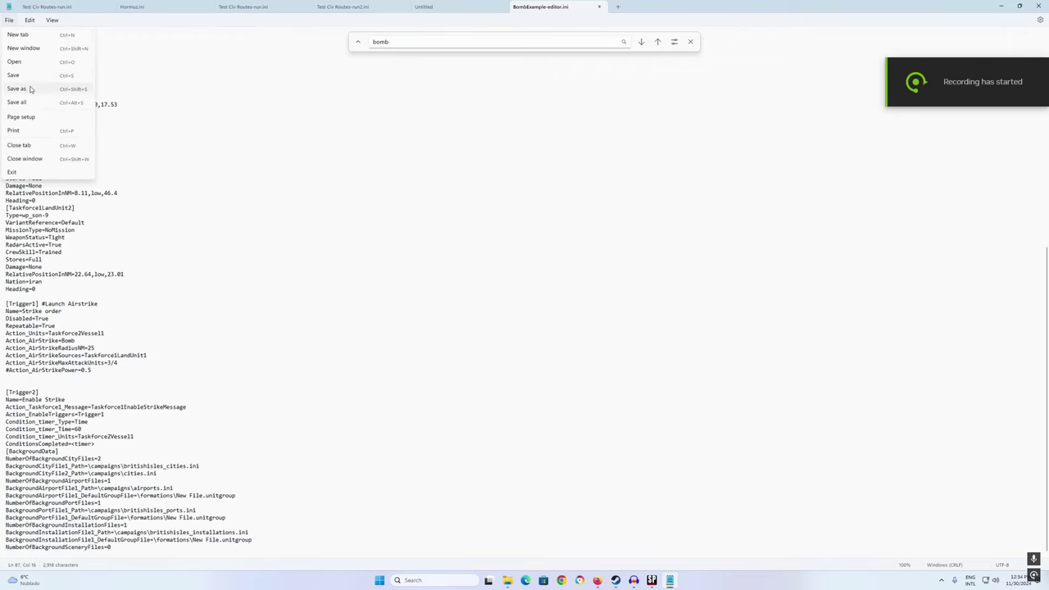
left_click(31, 90)
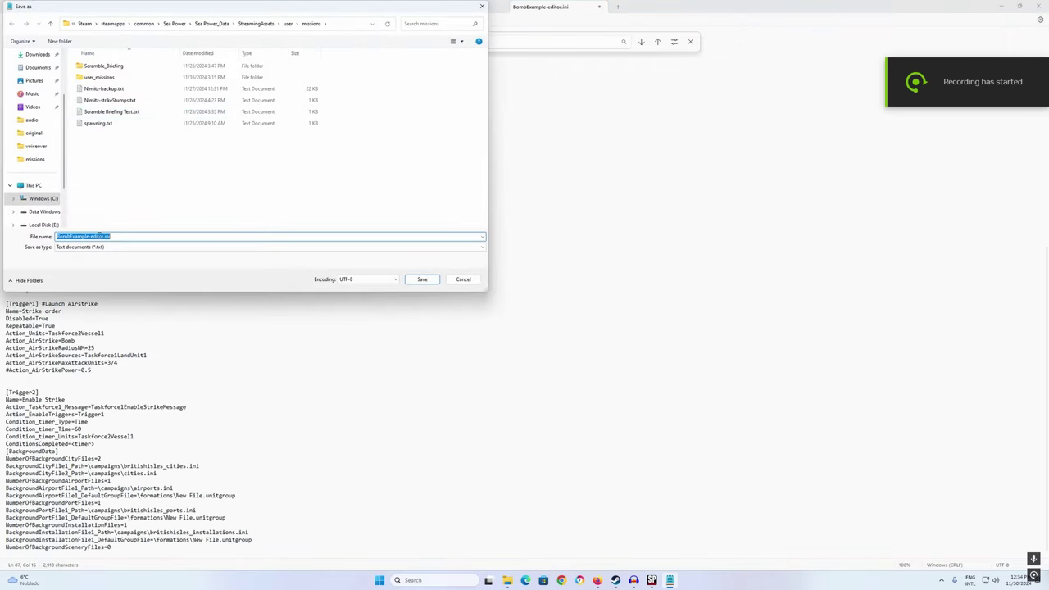
key("Right")
key("BackSpace")
key("BackSpace")
key("BackSpace")
key("BackSpace")
key("BackSpace")
key("BackSpace")
type("iun")
left_click(425, 278)
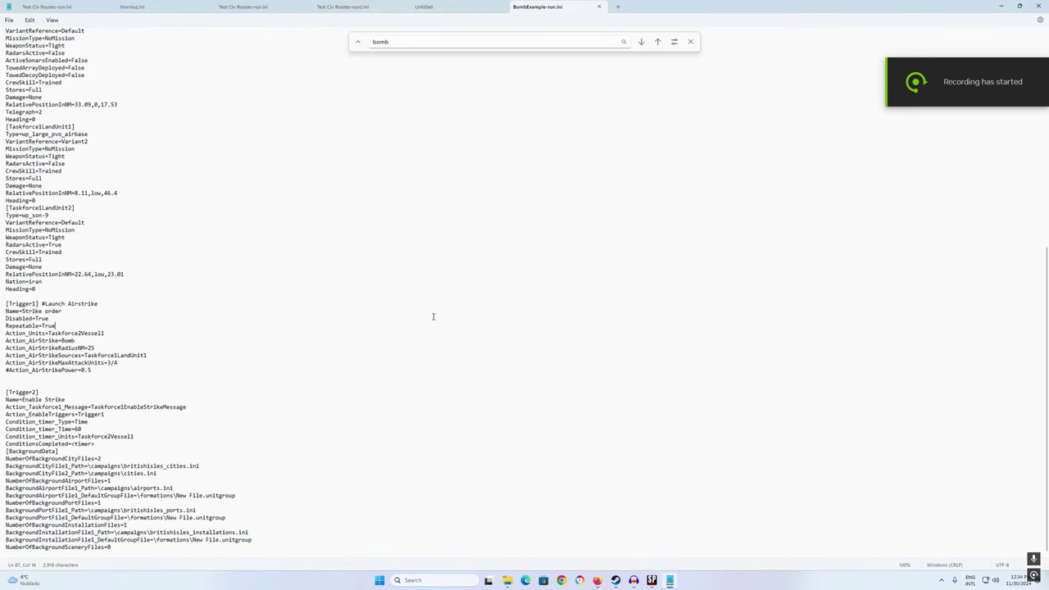
Step: Switch to Sea Power, leave the mission editor, and look through the scenarios list for the new bomb mission
key("alt+Tab")
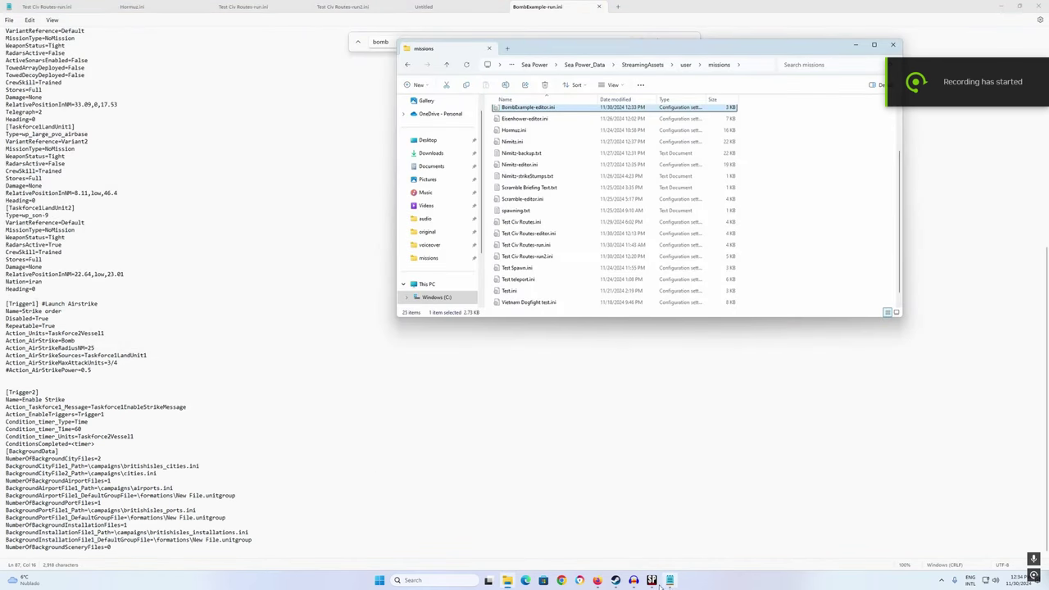
left_click(638, 565)
left_click(107, 583)
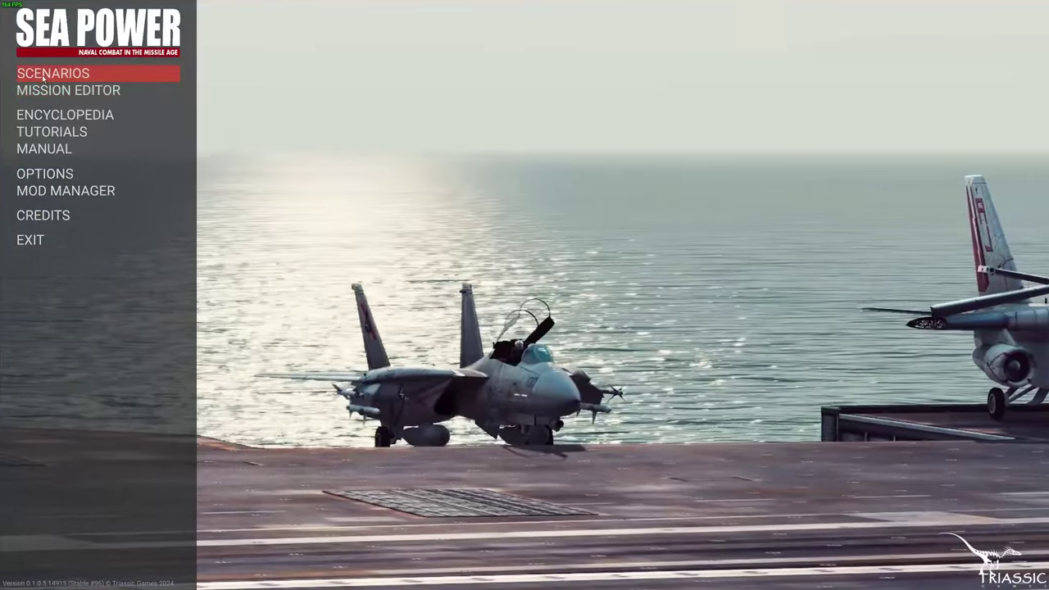
left_click(62, 73)
scroll(241, 264, "down", 2)
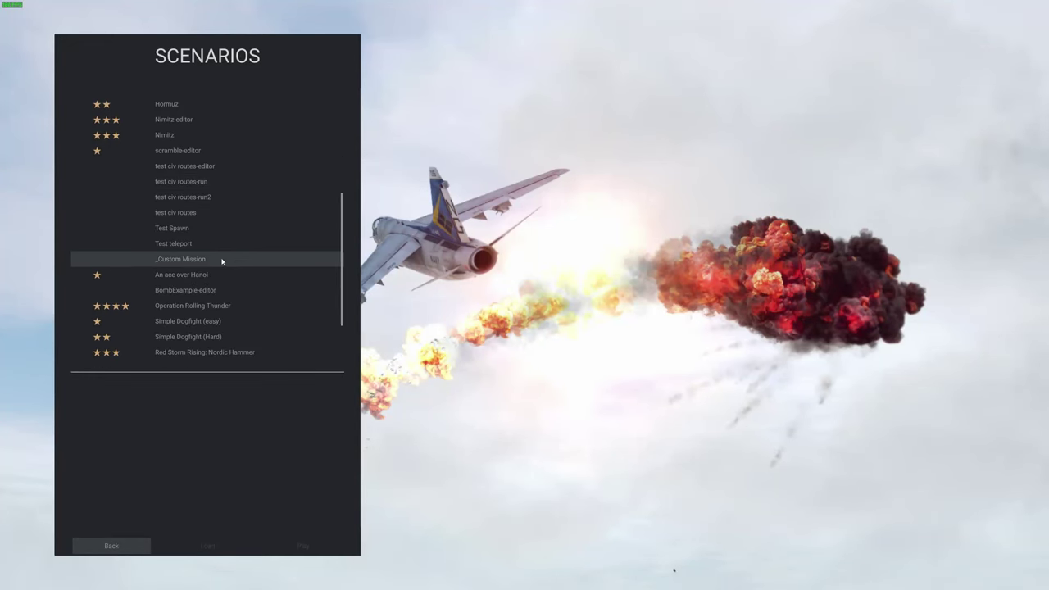
scroll(221, 246, "down", 2)
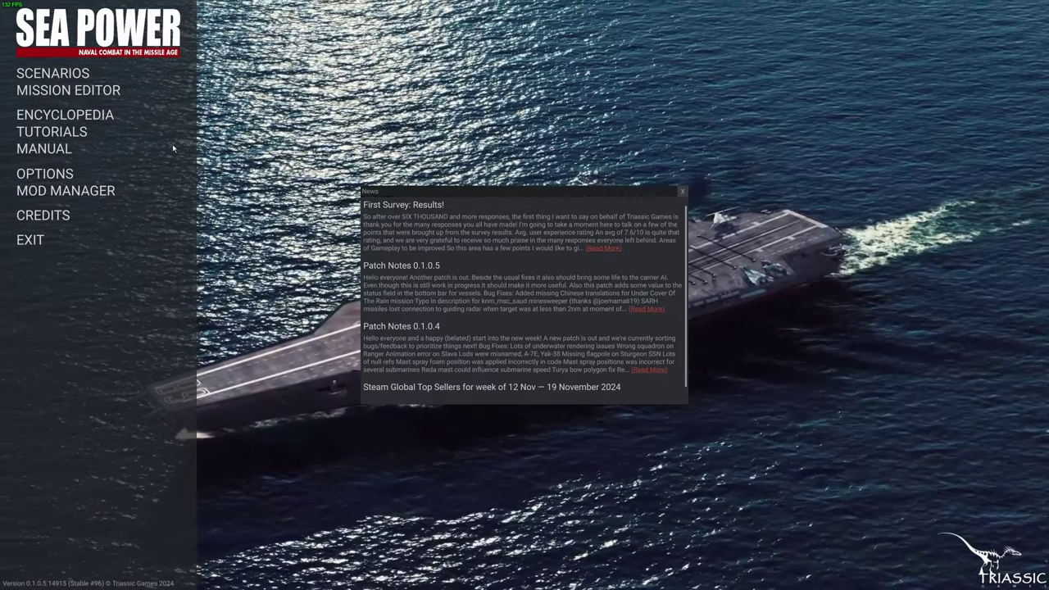
Step: Reopen the scenarios list from the main menu and compare the BombExample entries to identify the new mission
left_click(140, 73)
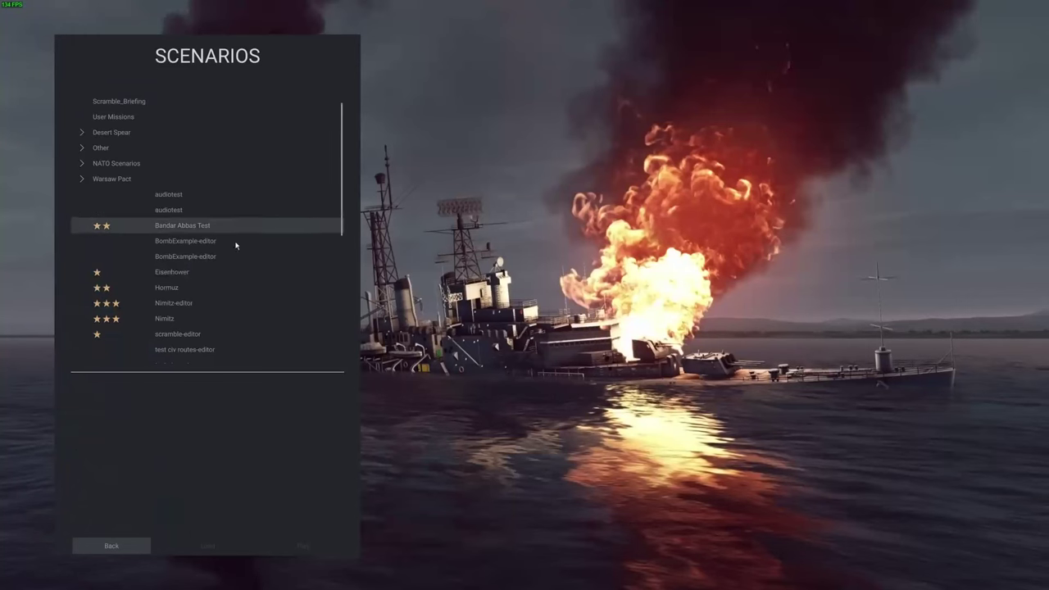
scroll(250, 299, "down", 5)
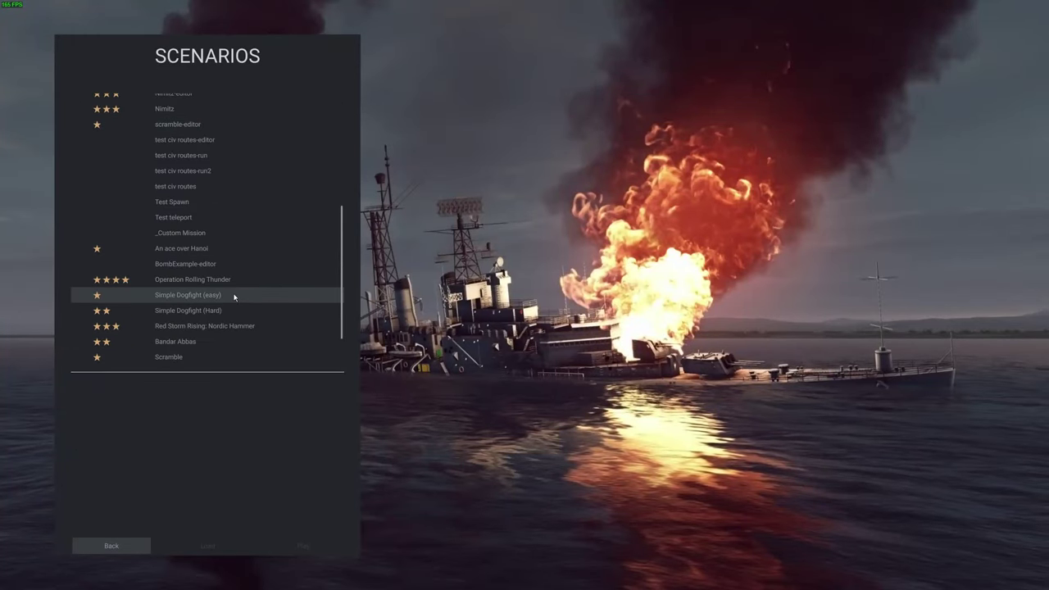
scroll(236, 297, "down", 1)
scroll(236, 303, "up", 4)
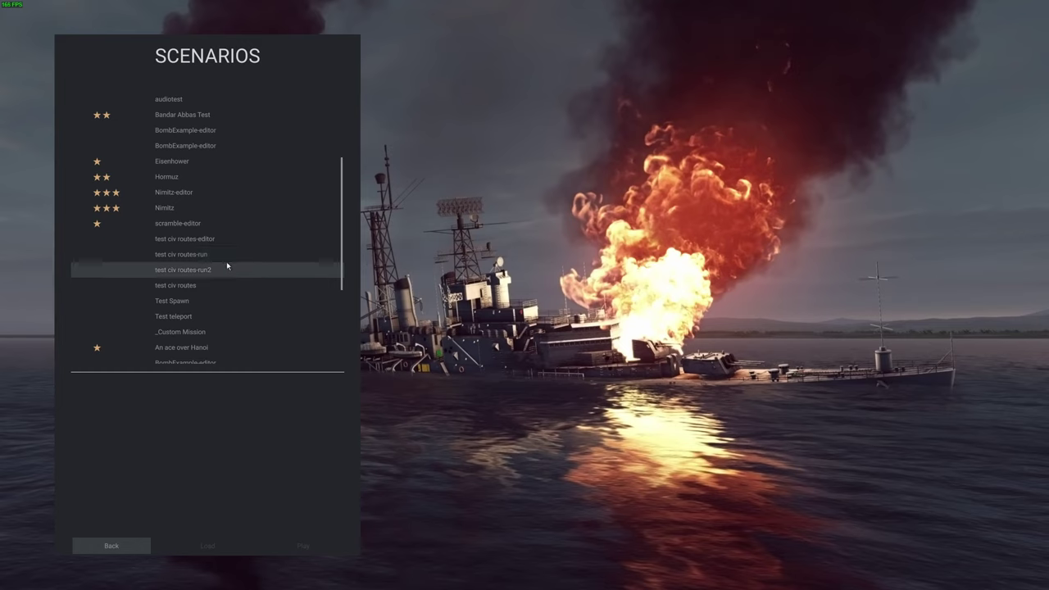
scroll(224, 278, "up", 1)
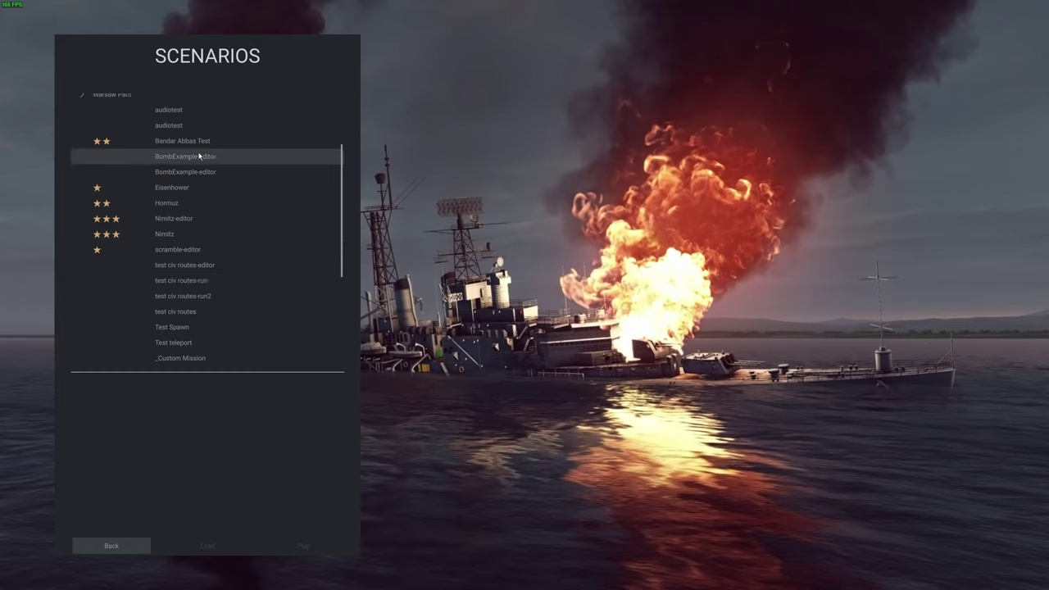
scroll(201, 174, "up", 1)
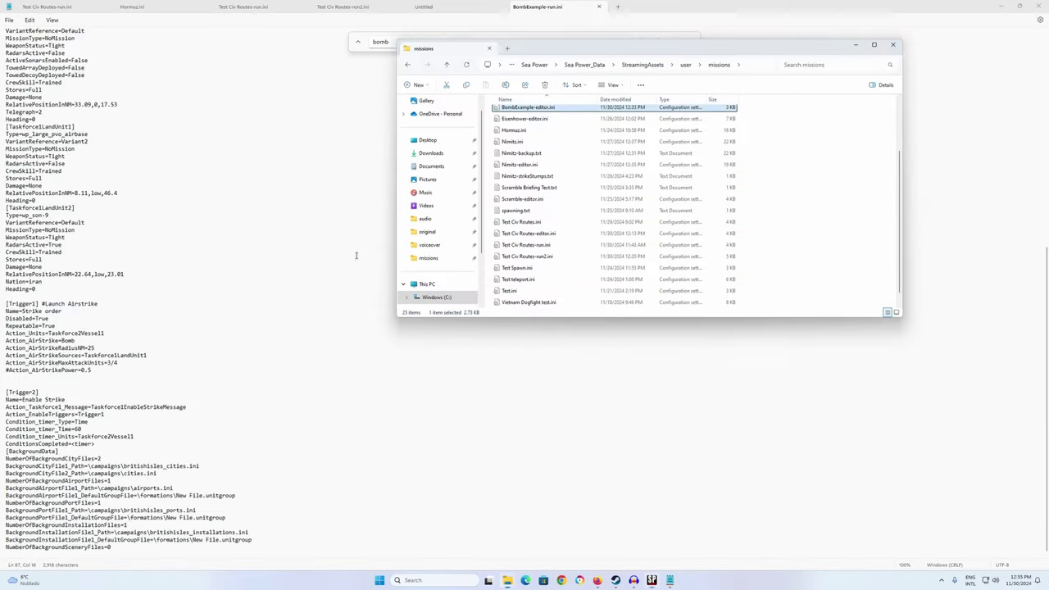
Step: Change the English mission name in BombExample-run.ini to BombExample-run and save the file
left_click(356, 253)
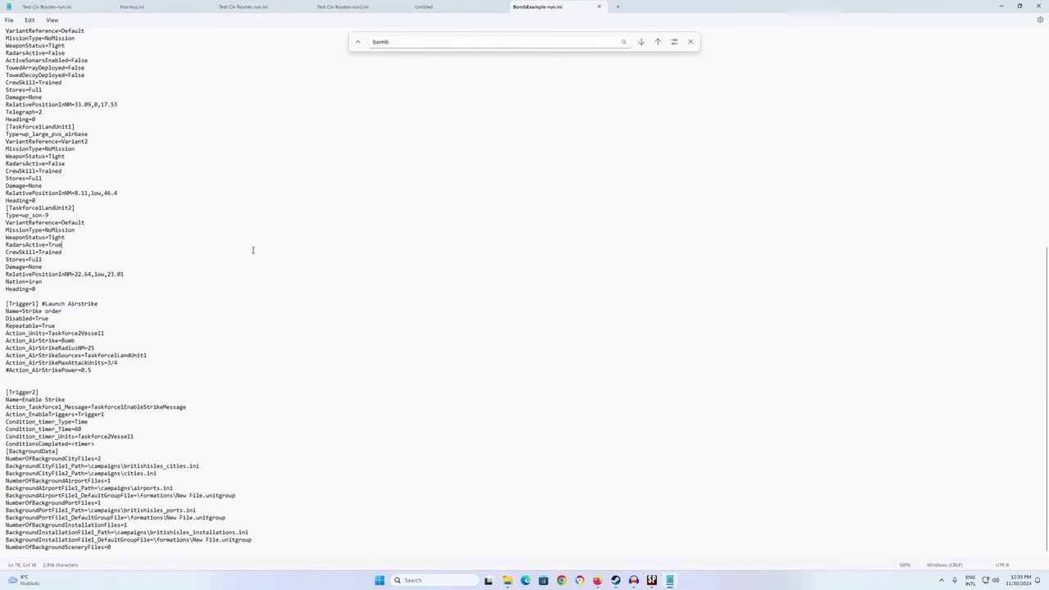
scroll(192, 225, "up", 13)
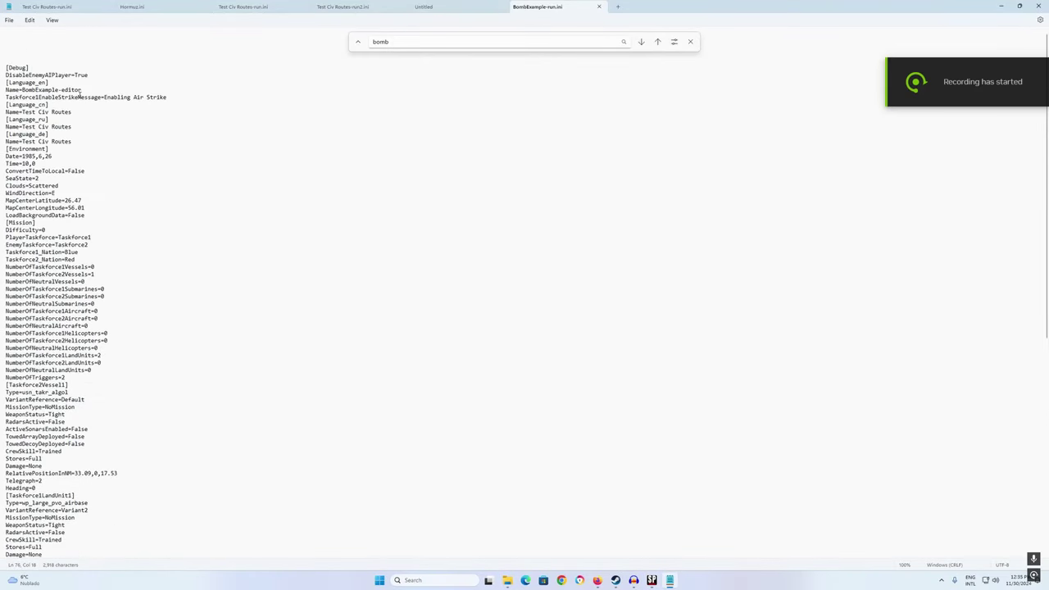
left_click(106, 88)
key("BackSpace")
key("BackSpace")
key("BackSpace")
key("BackSpace")
key("BackSpace")
type("run")
left_click(9, 21)
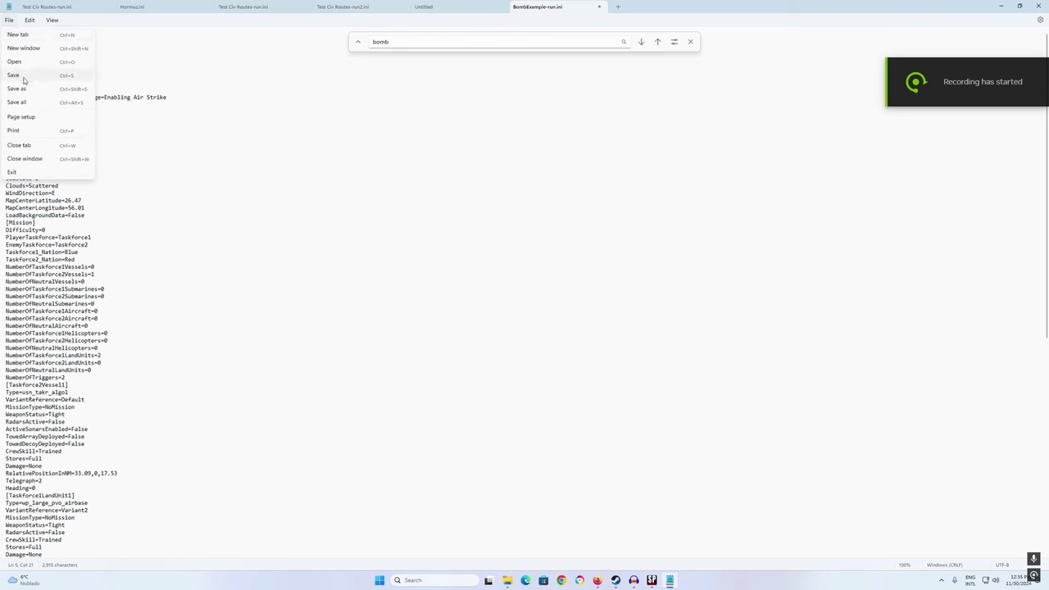
left_click(25, 75)
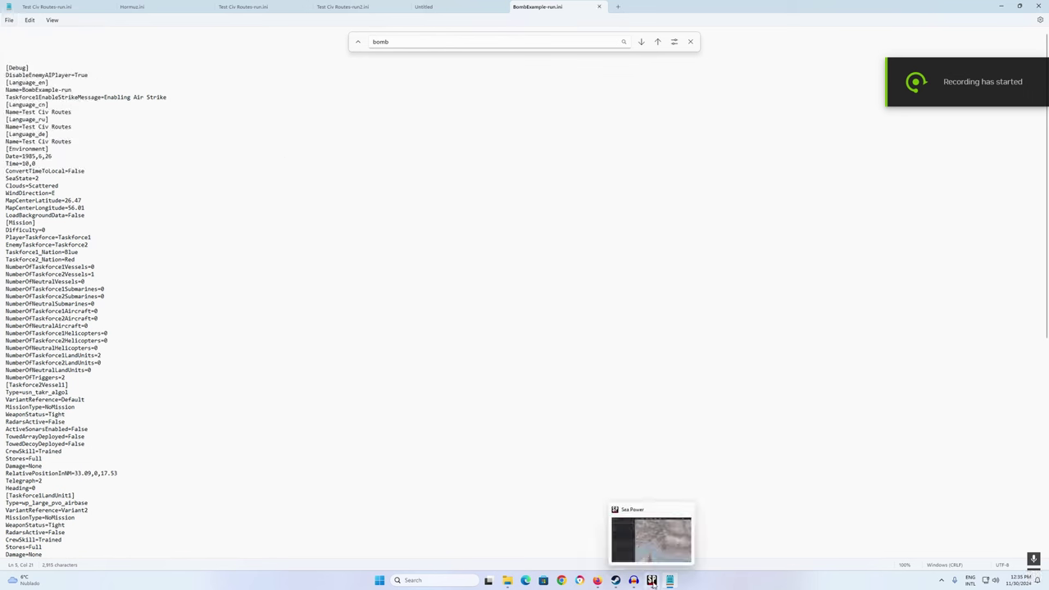
Step: Switch to Sea Power, check the scenarios list, and accept the current mod list in the Mod Manager to reload the missions
left_click(659, 582)
left_click(110, 554)
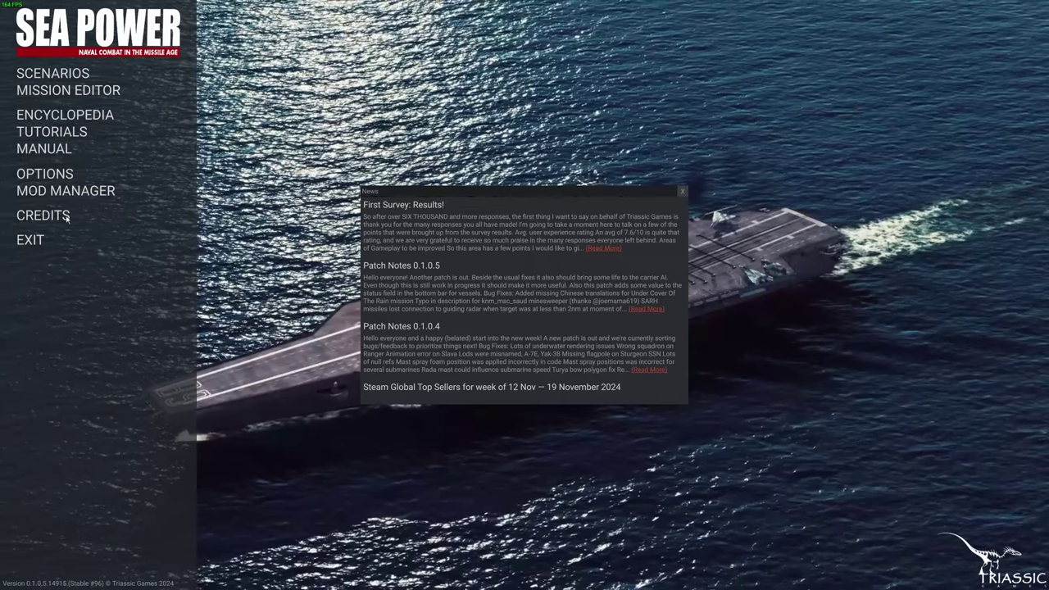
left_click(49, 73)
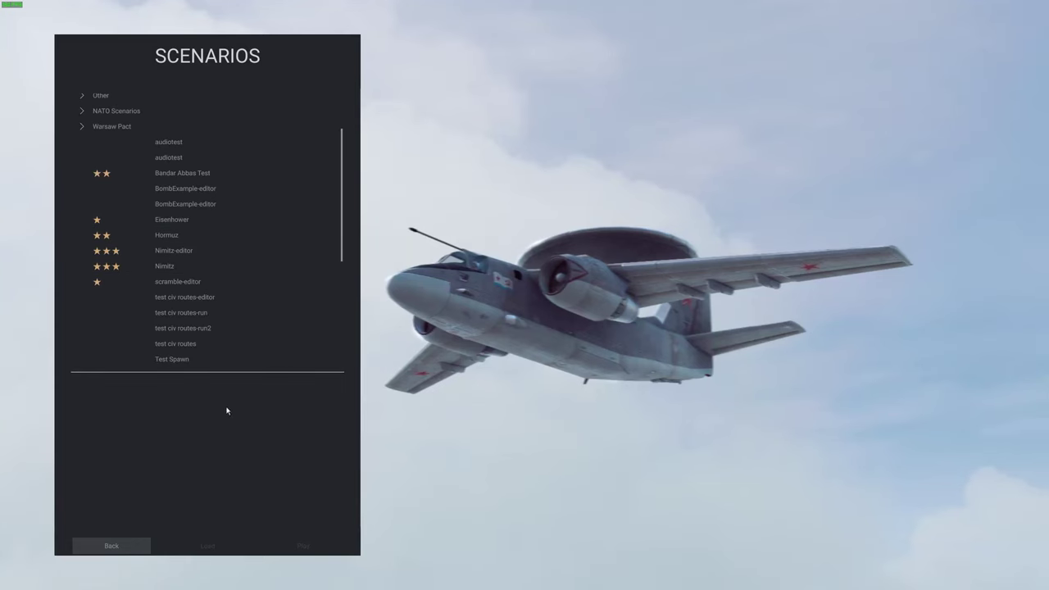
left_click(117, 549)
left_click(117, 201)
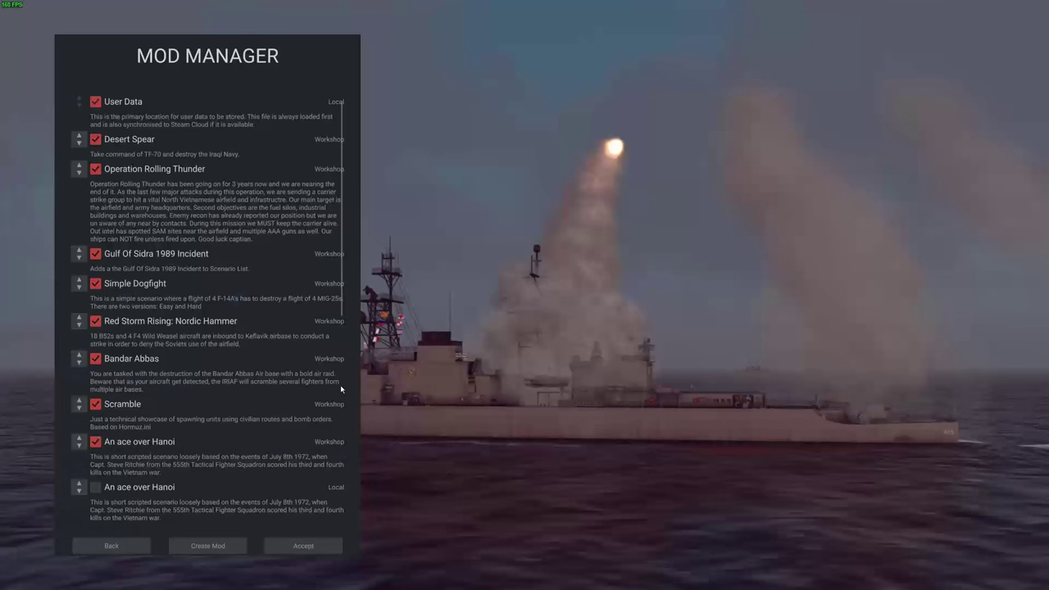
left_click(303, 546)
left_click(676, 343)
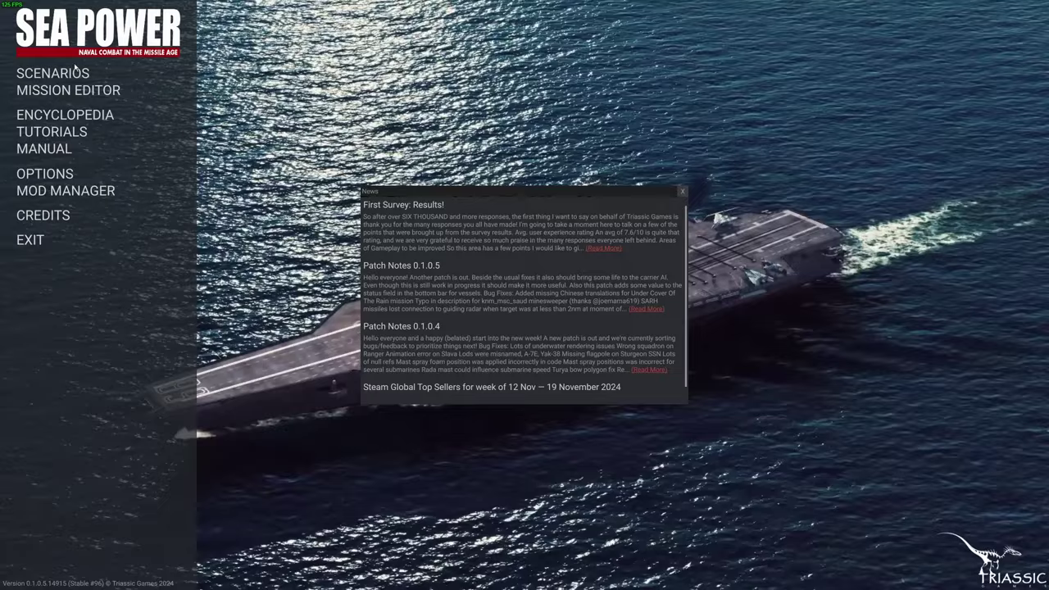
Step: Find BombExample-run in the scenarios list and start the mission
left_click(74, 72)
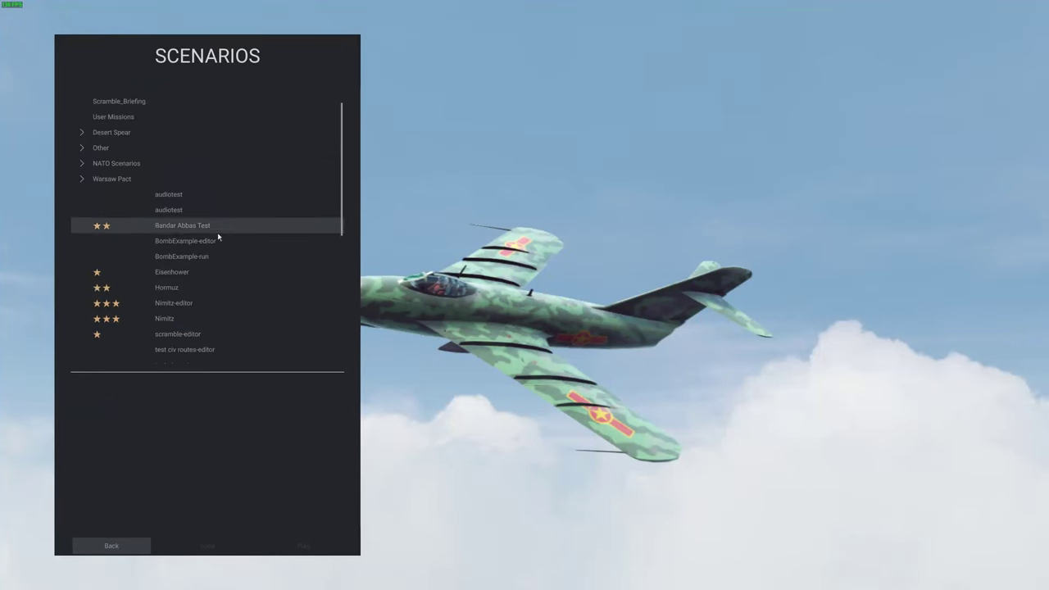
scroll(214, 250, "down", 4)
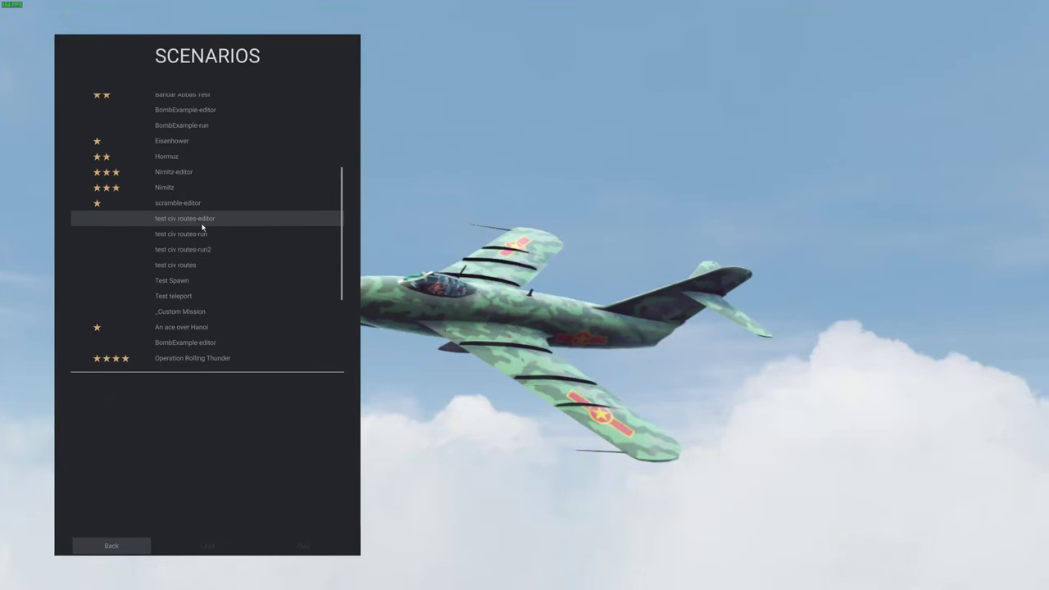
scroll(206, 203, "up", 1)
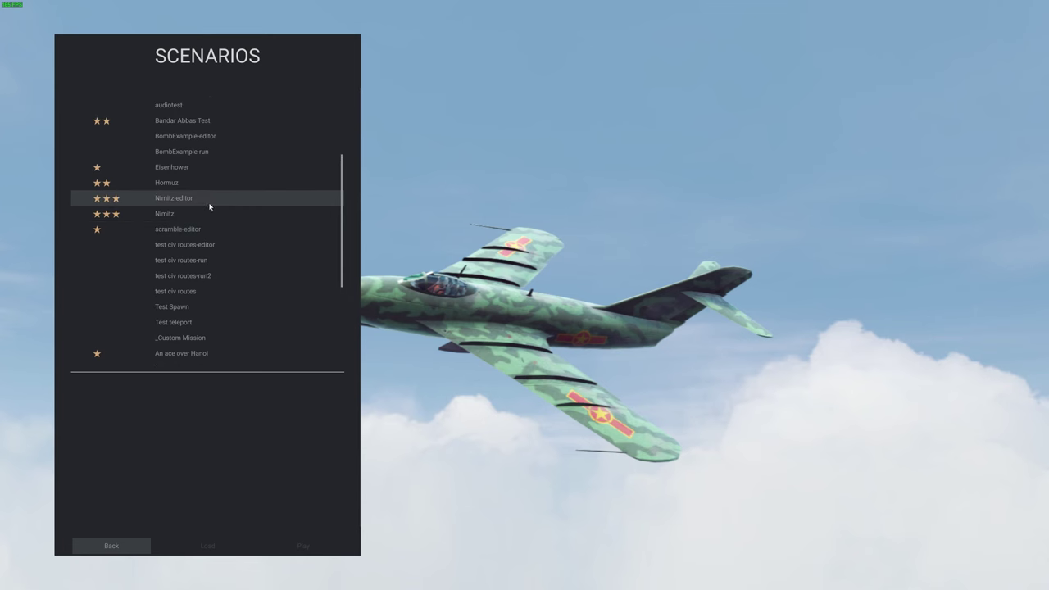
left_click(213, 152)
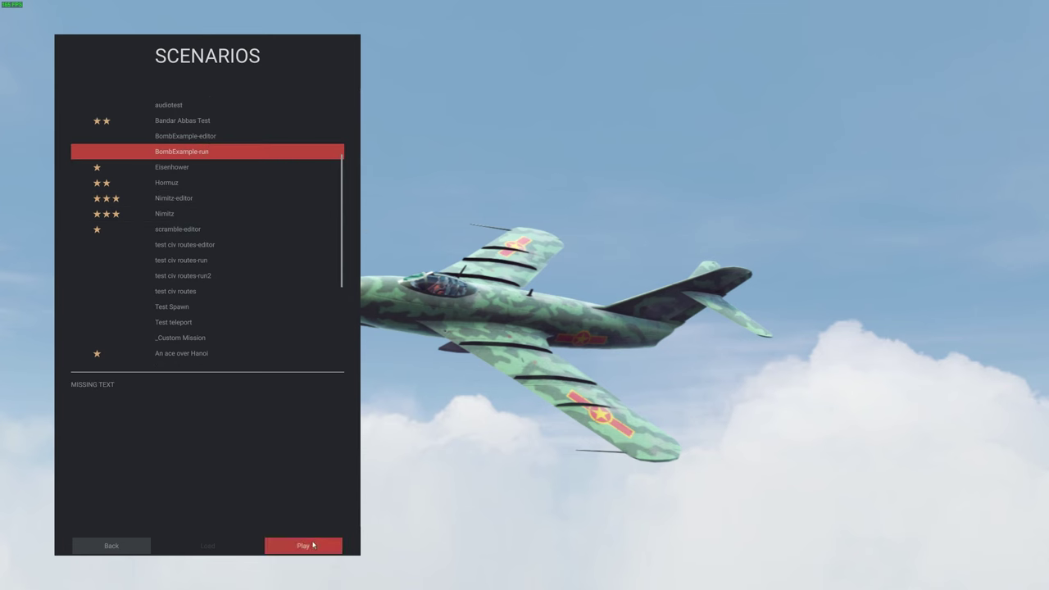
left_click(312, 545)
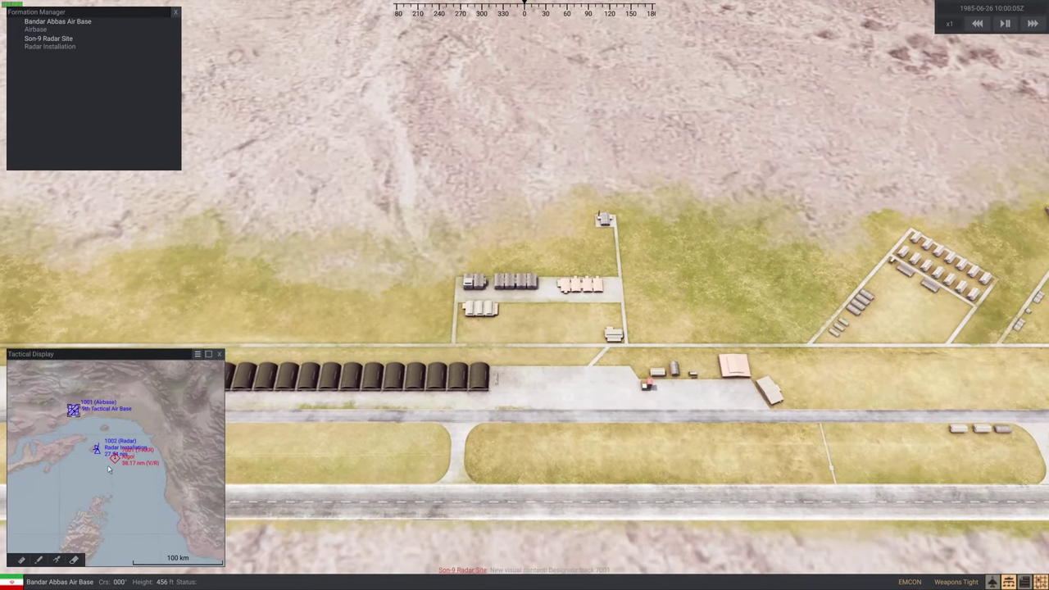
Step: Speed up time until the Enabling Air Strike message, dismiss it, and watch Bandar Abbas Air Base for aircraft launches
left_click(1033, 26)
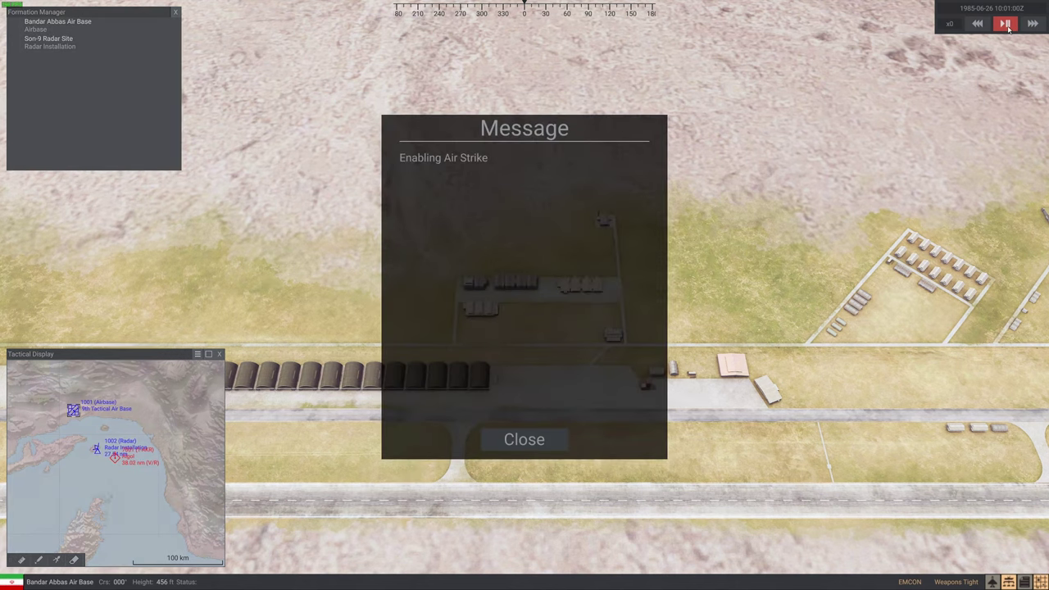
left_click(522, 440)
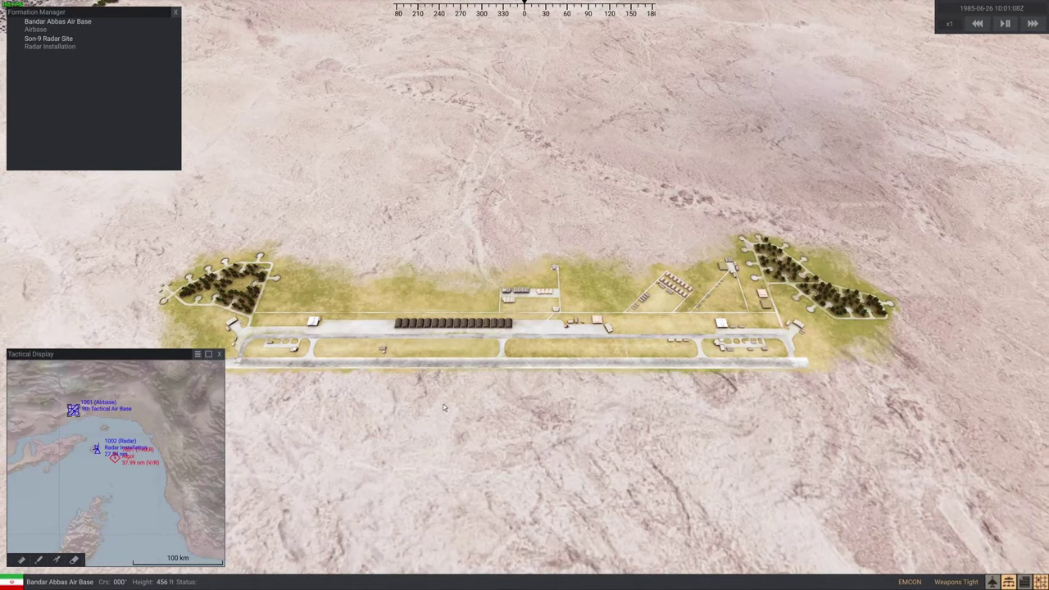
scroll(437, 409, "up", 1)
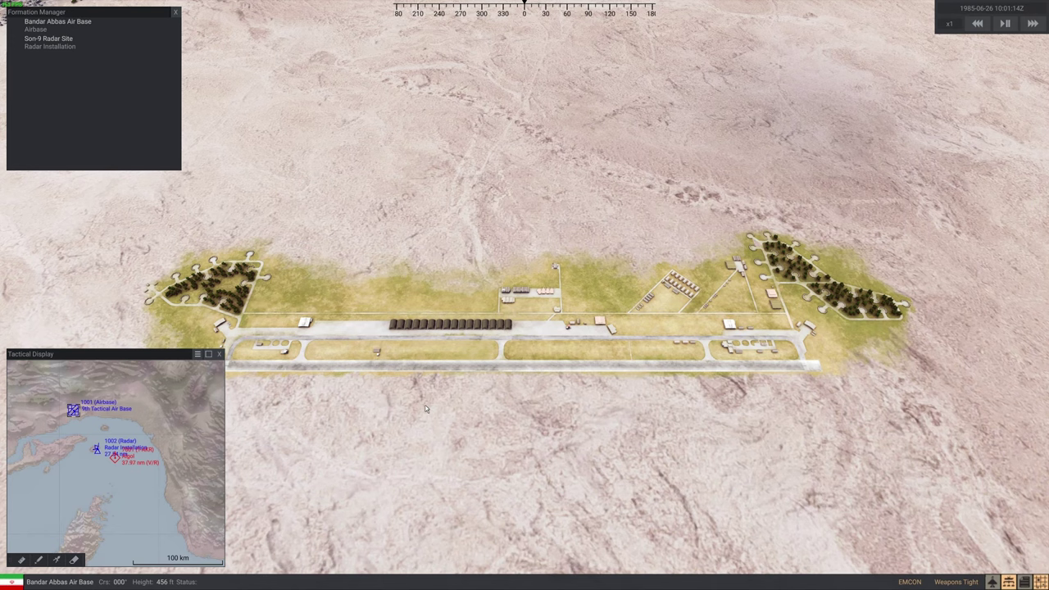
scroll(426, 409, "up", 1)
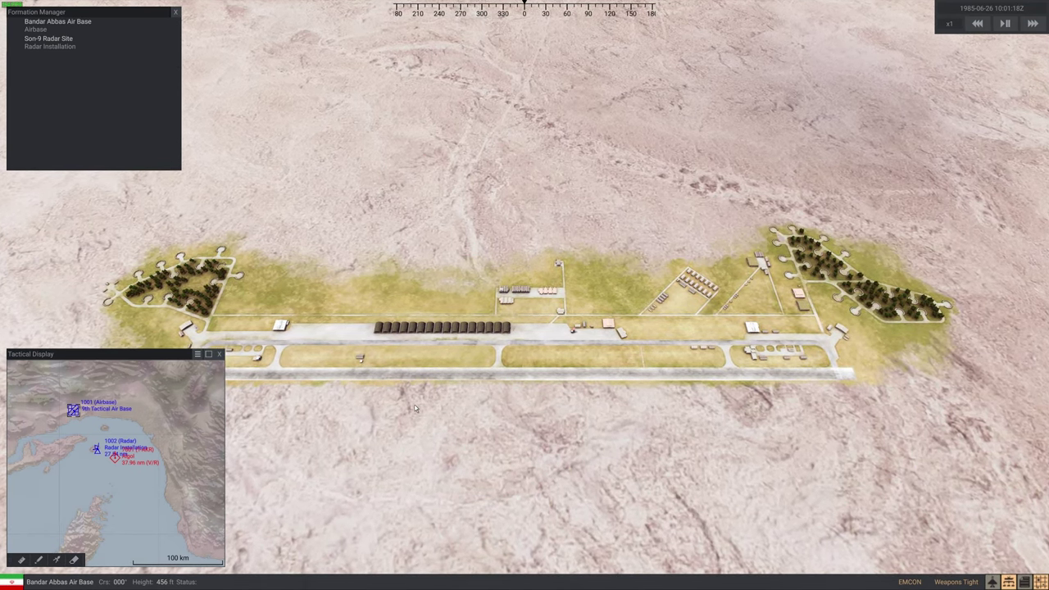
scroll(420, 407, "up", 1)
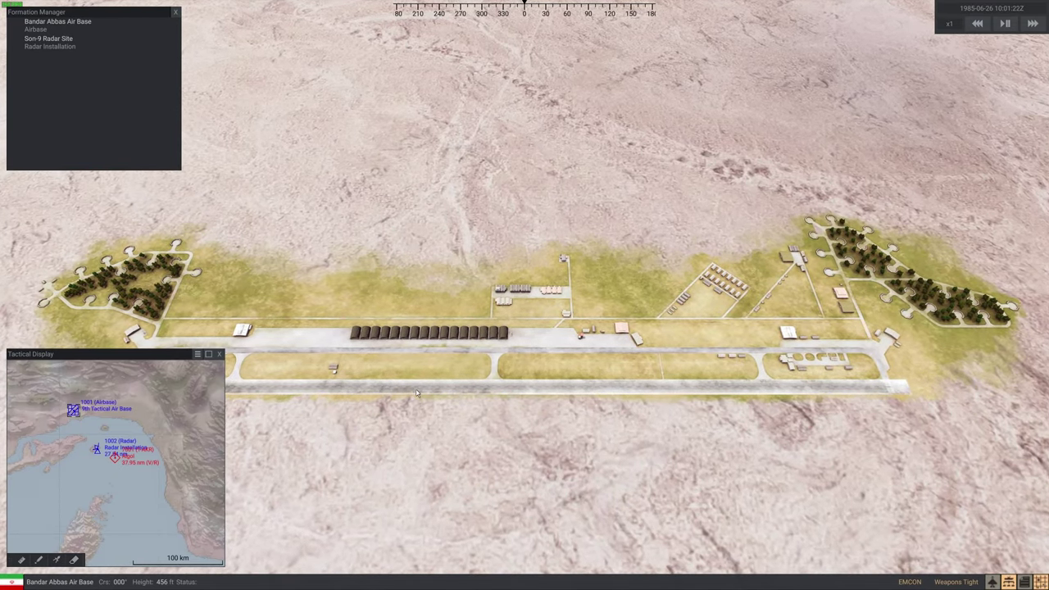
scroll(411, 397, "up", 1)
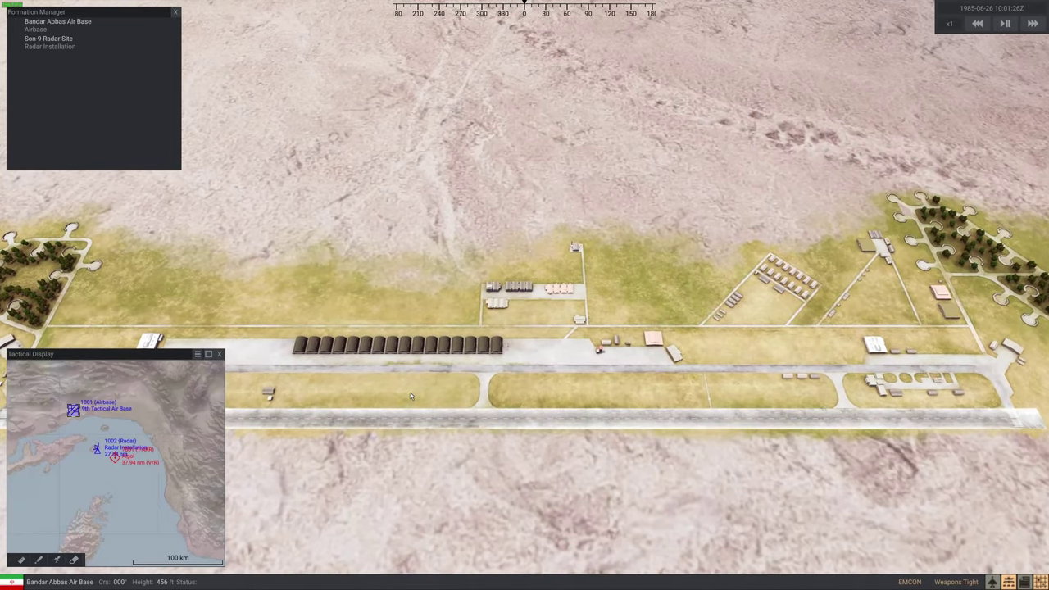
Step: Exit the running mission through the after action report and return to the main menu
key("Escape")
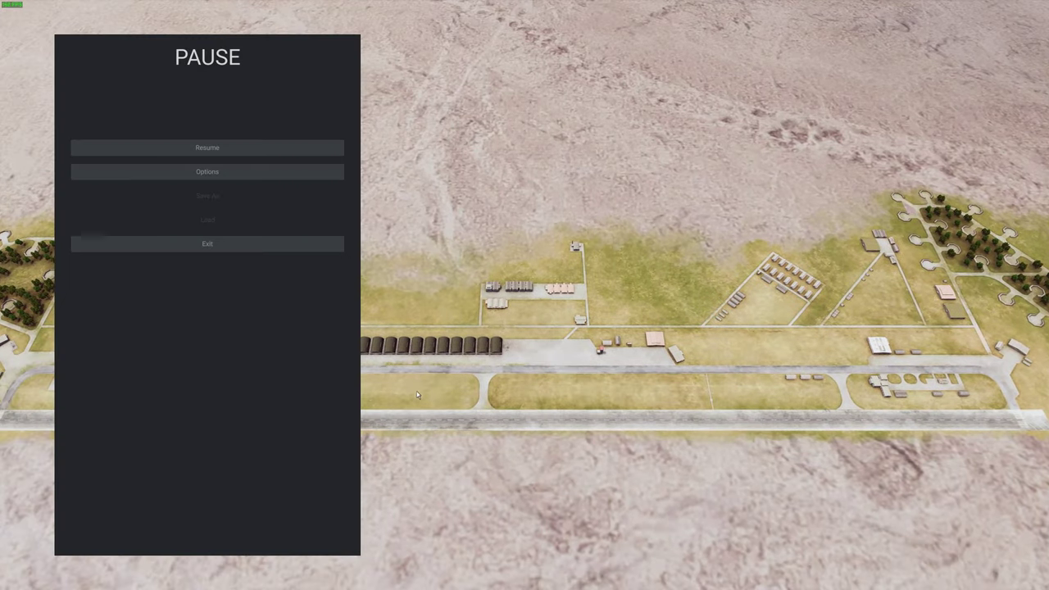
left_click(293, 243)
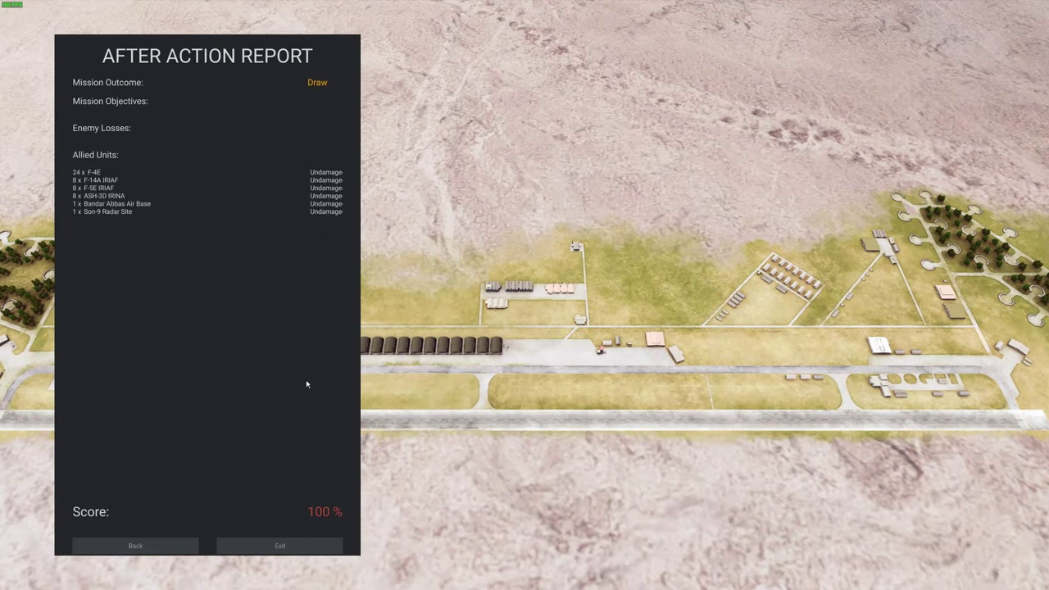
left_click(289, 544)
left_click(622, 370)
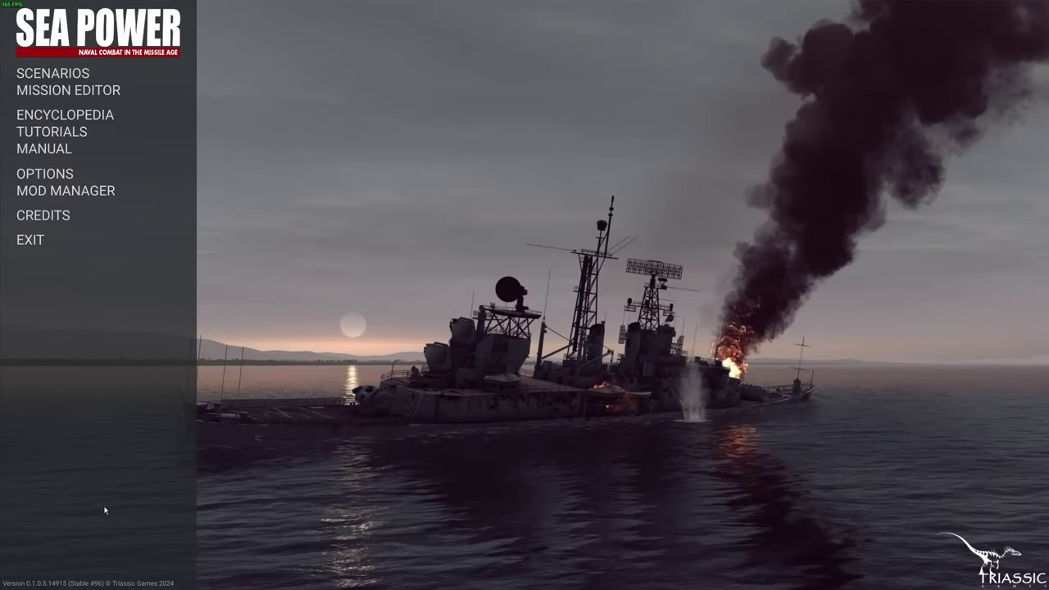
Step: Switch to Notepad and compare the BombExample-run triggers with the time condition lines of Trigger6 in Hormuz.ini
key("alt+Tab")
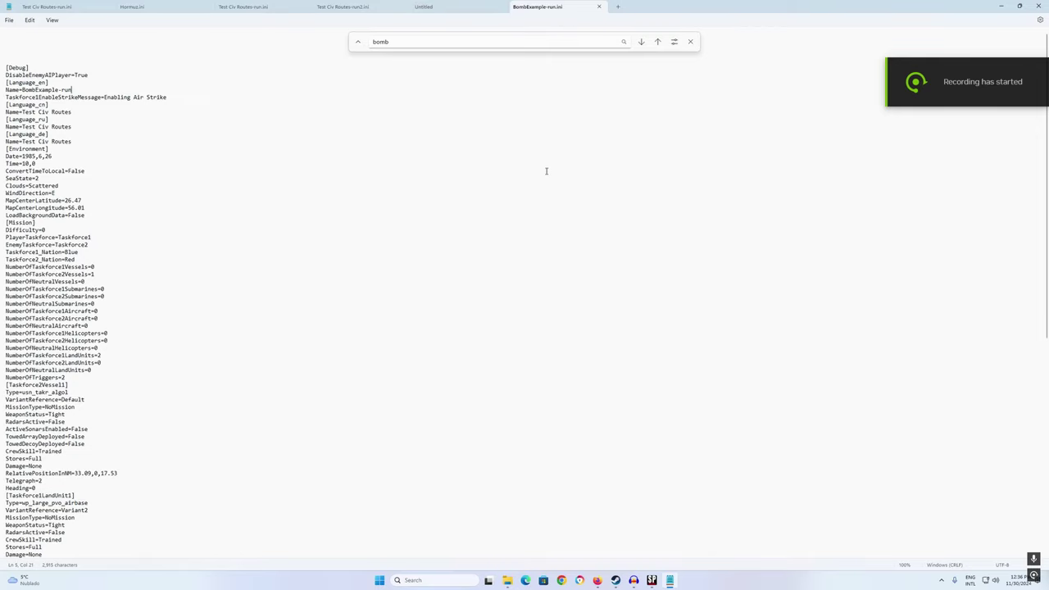
key("Escape")
scroll(148, 304, "down", 12)
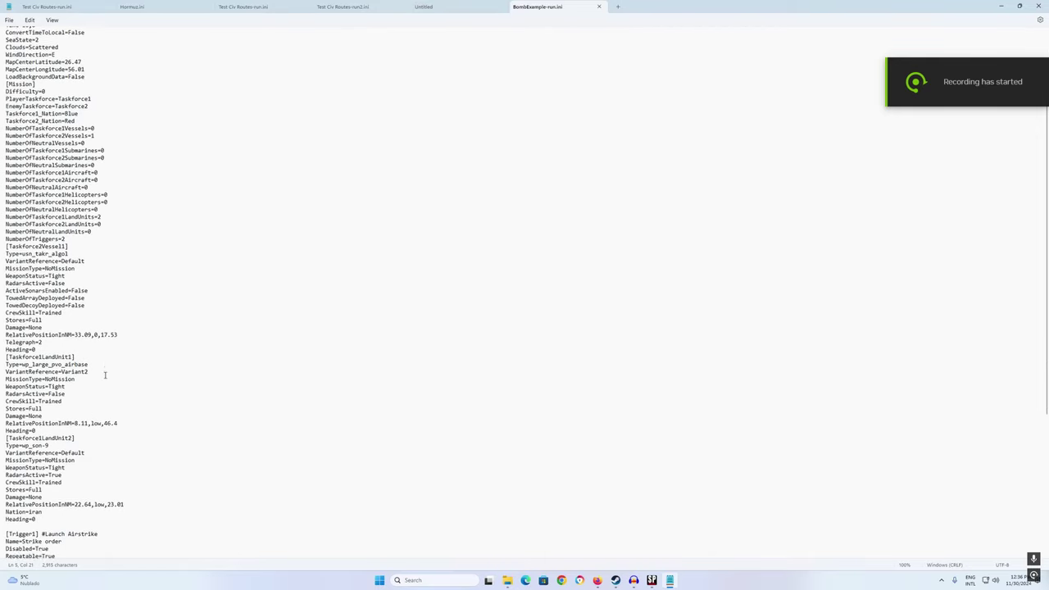
scroll(98, 380, "down", 2)
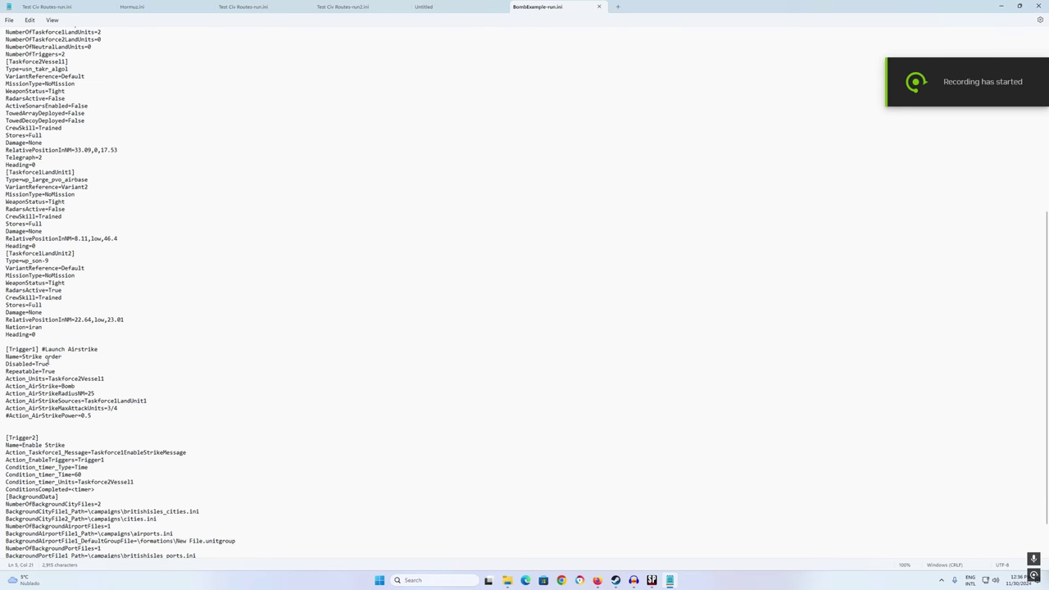
scroll(48, 379, "down", 2)
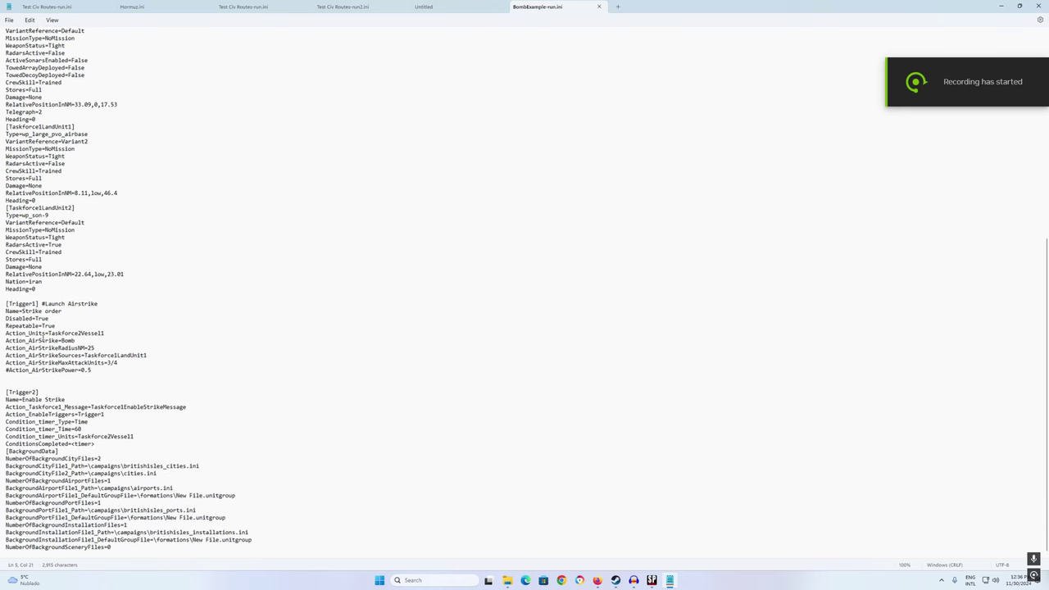
left_click(159, 8)
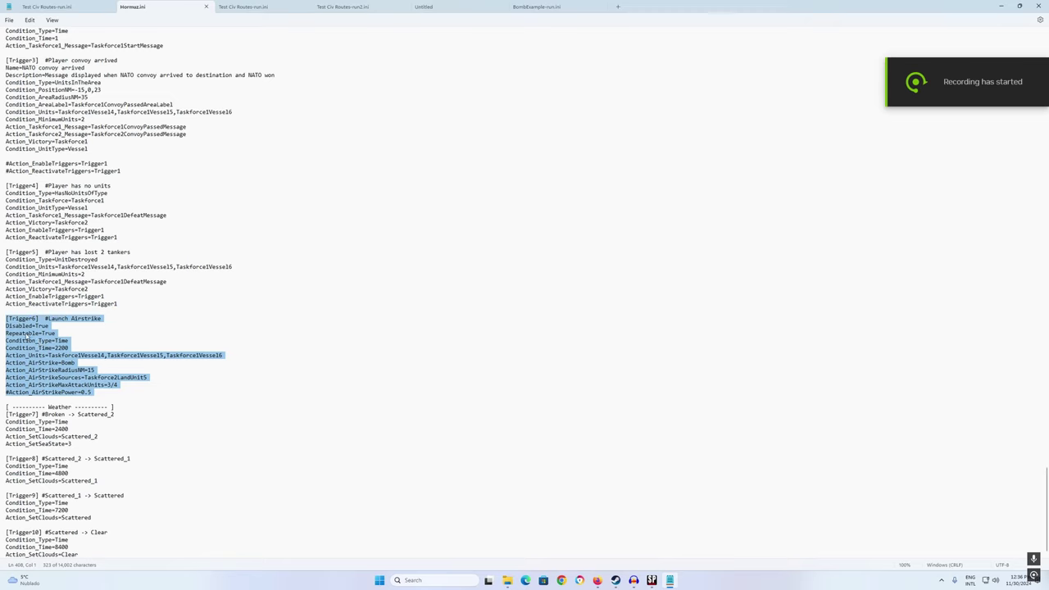
left_click_drag(7, 342, 68, 349)
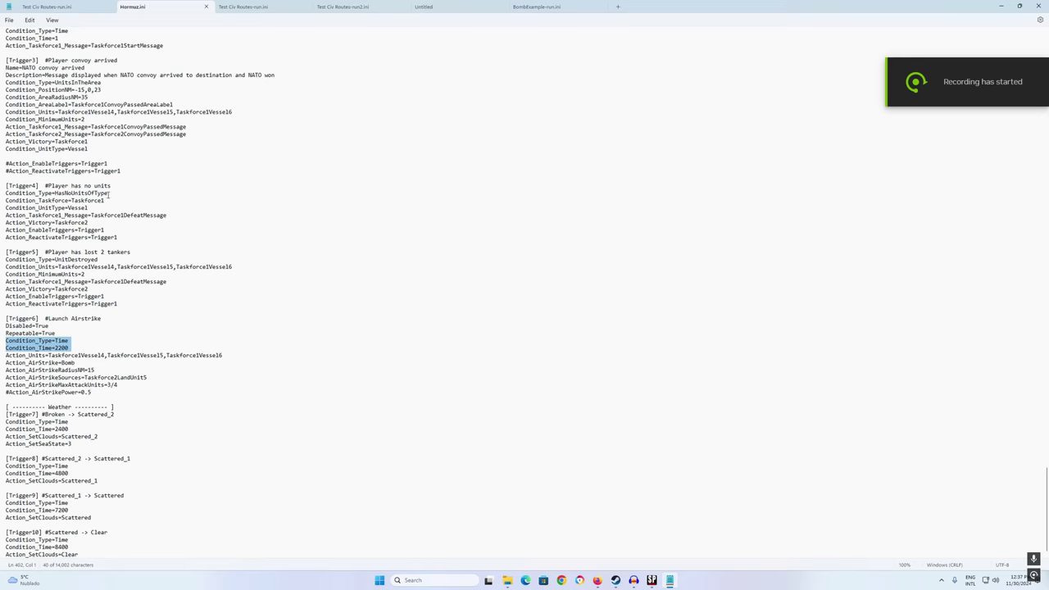
Step: Look through the civilian route definitions in Test Civ Routes-run.ini for comparison
left_click(87, 5)
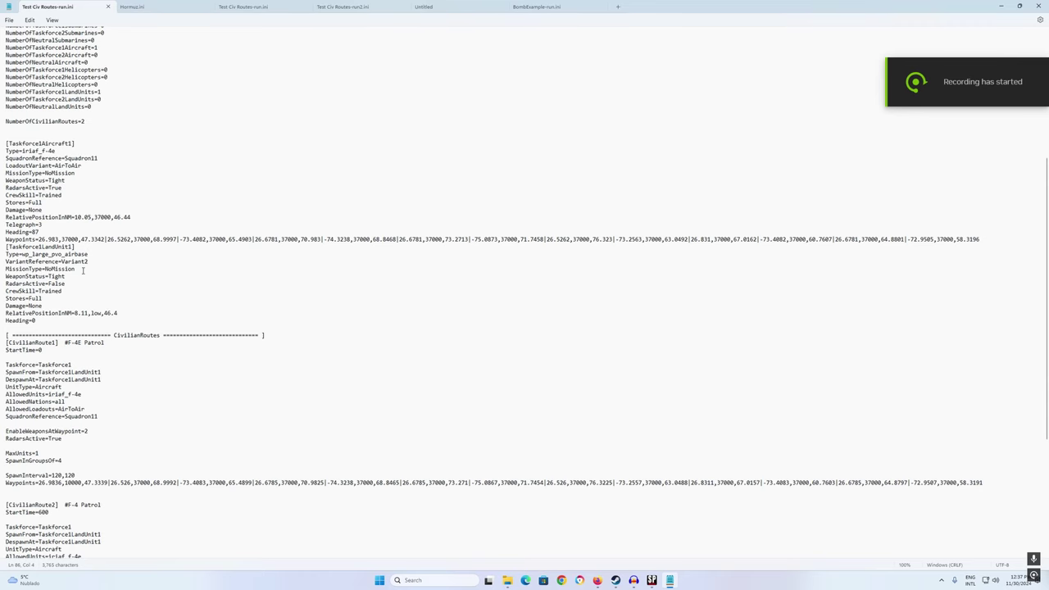
scroll(83, 271, "down", 8)
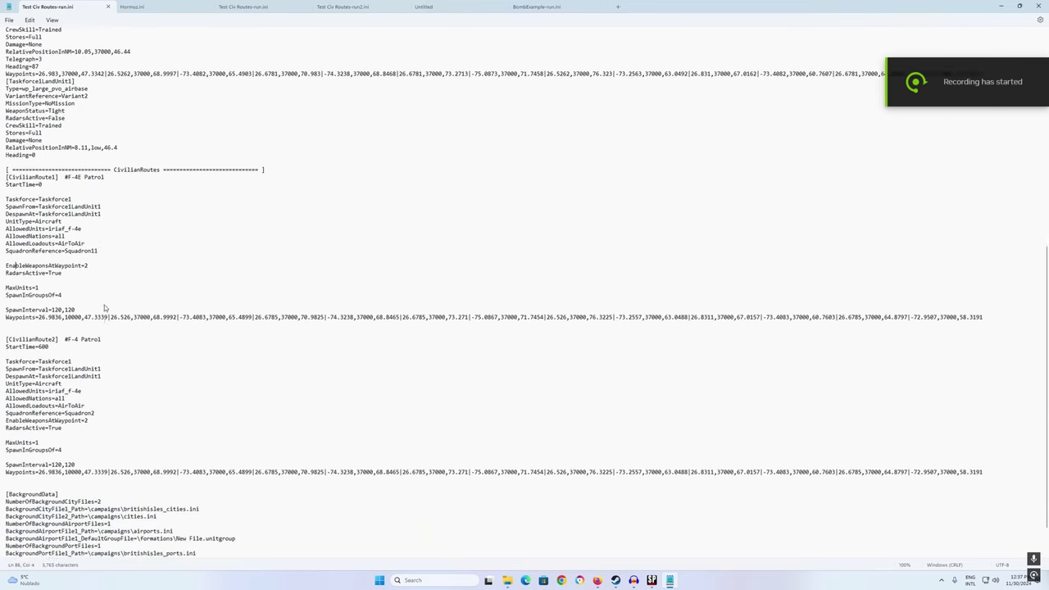
scroll(105, 307, "down", 2)
Step: Switch to File Explorer and open Scramble.ini from the missions folder of the Scramble mod in StreamingAssets
key("alt+Tab")
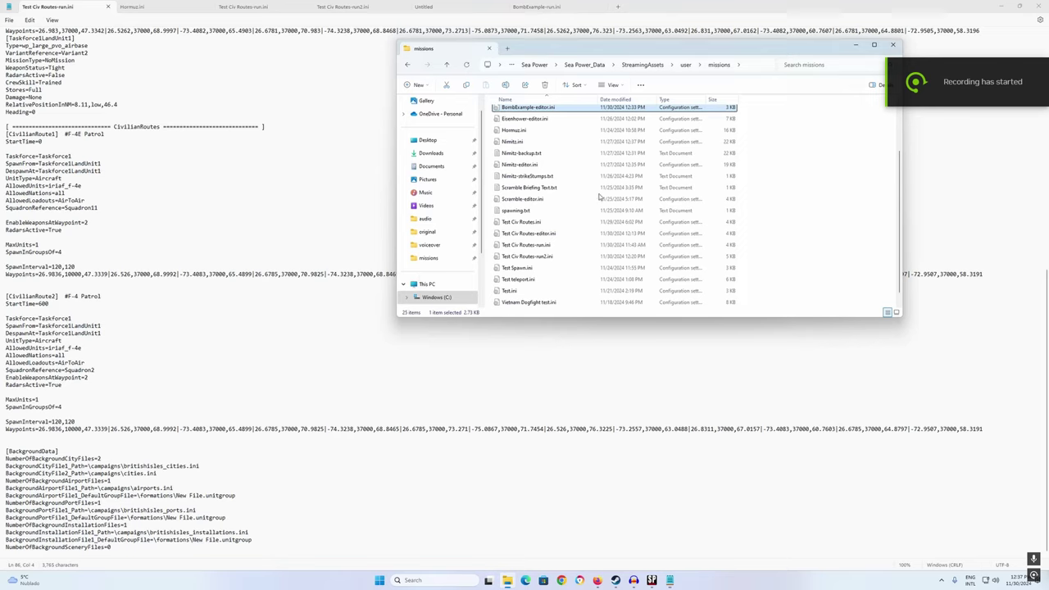
scroll(543, 213, "down", 1)
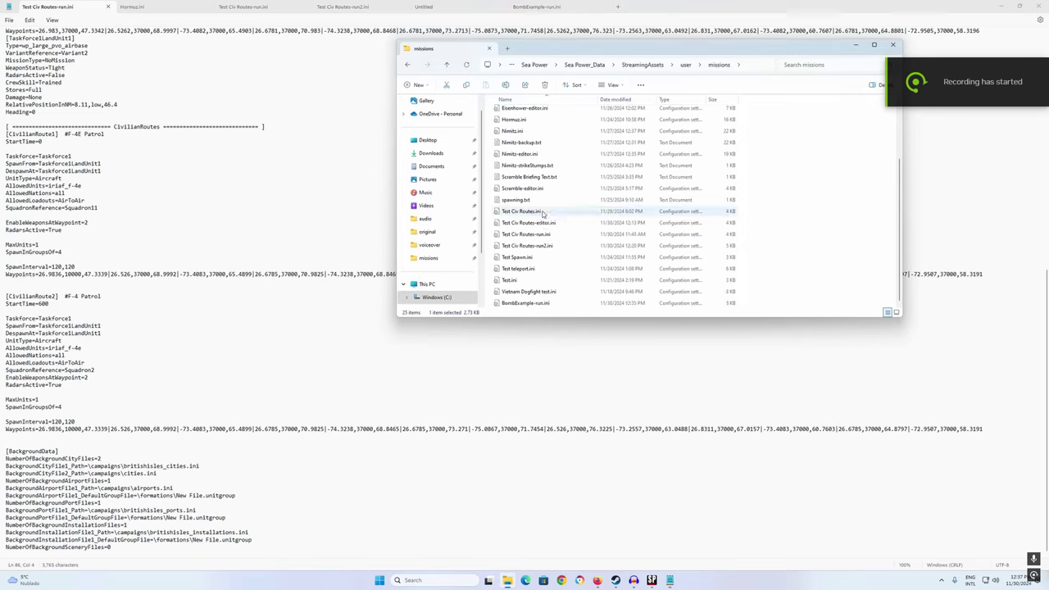
scroll(549, 221, "up", 3)
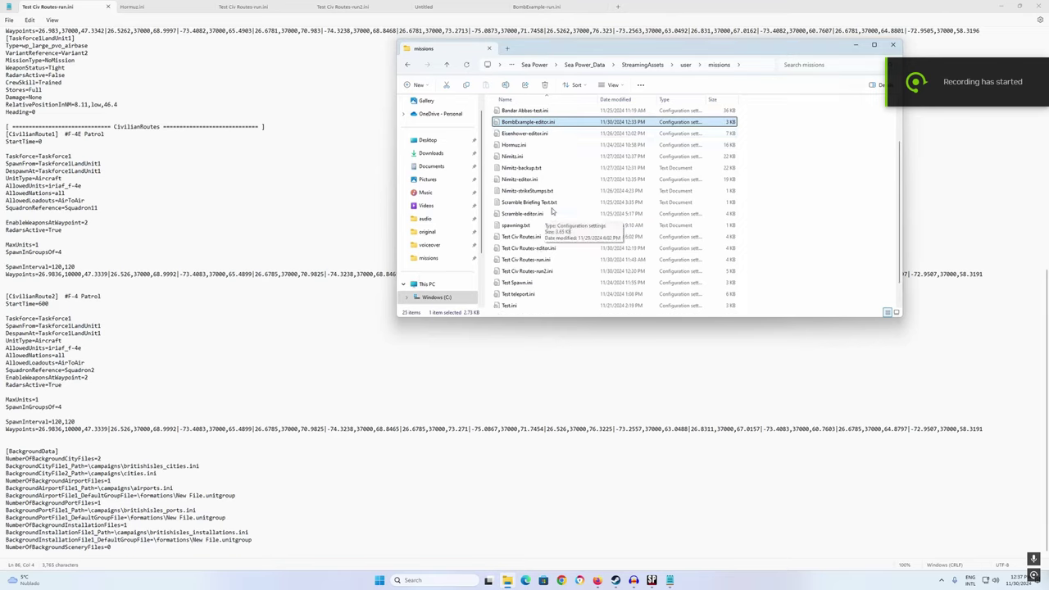
left_click(656, 65)
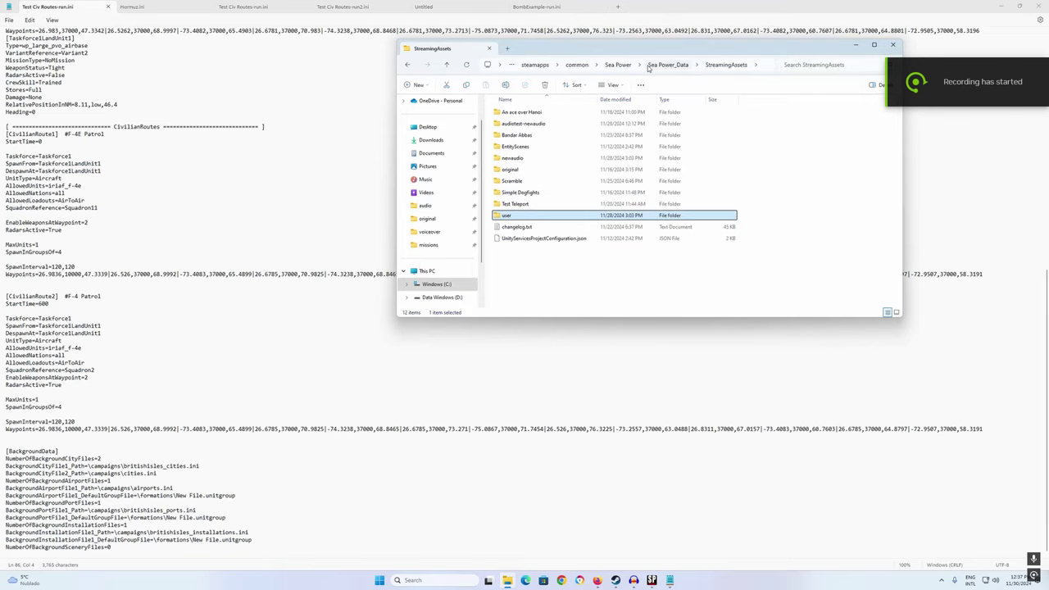
left_click(535, 182)
double_click(535, 182)
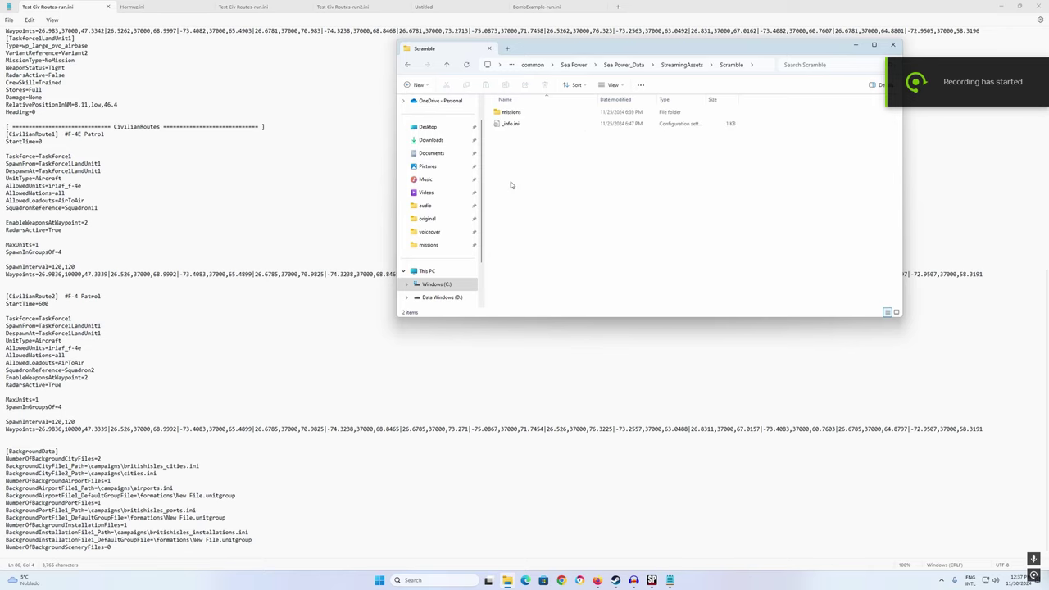
double_click(519, 114)
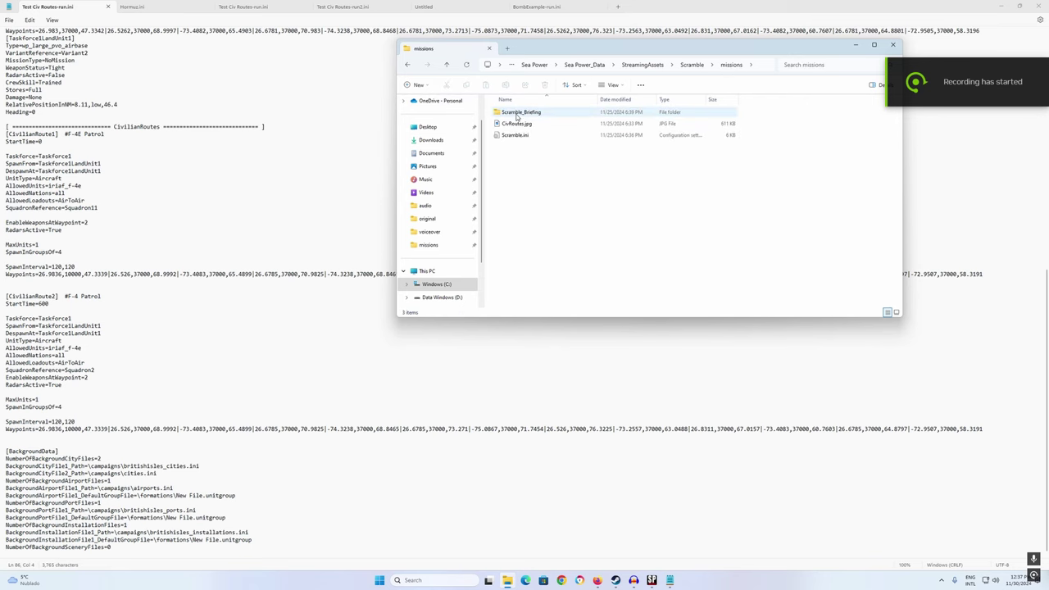
double_click(514, 135)
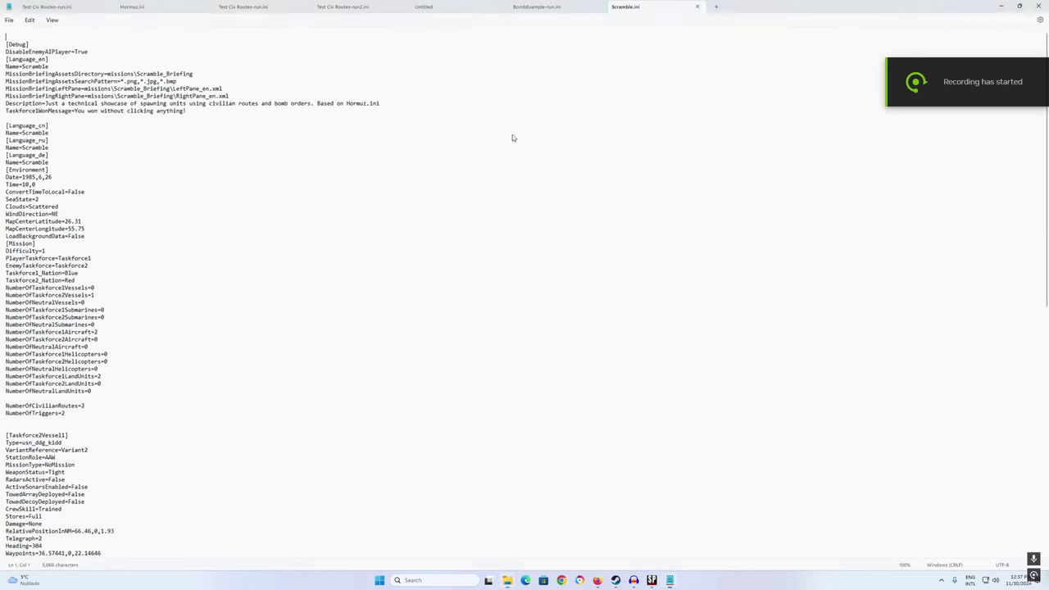
Step: Search Scramble.ini for "bomb", examine the Launch Airstrike trigger's time condition and airstrike settings, and close the file
scroll(136, 222, "down", 5)
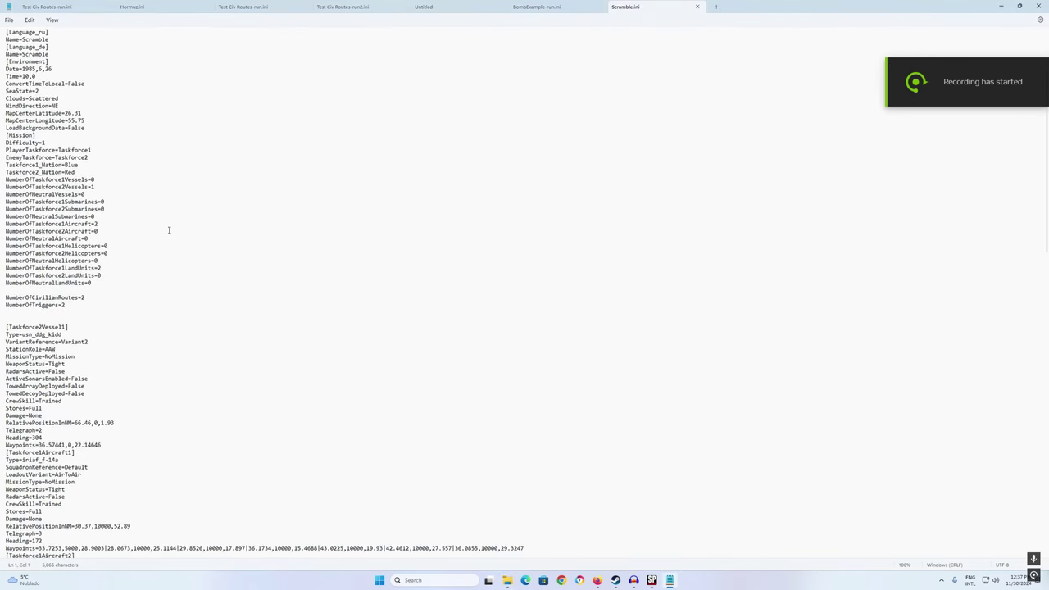
scroll(169, 230, "down", 10)
key("ctrl+f")
left_click(641, 41)
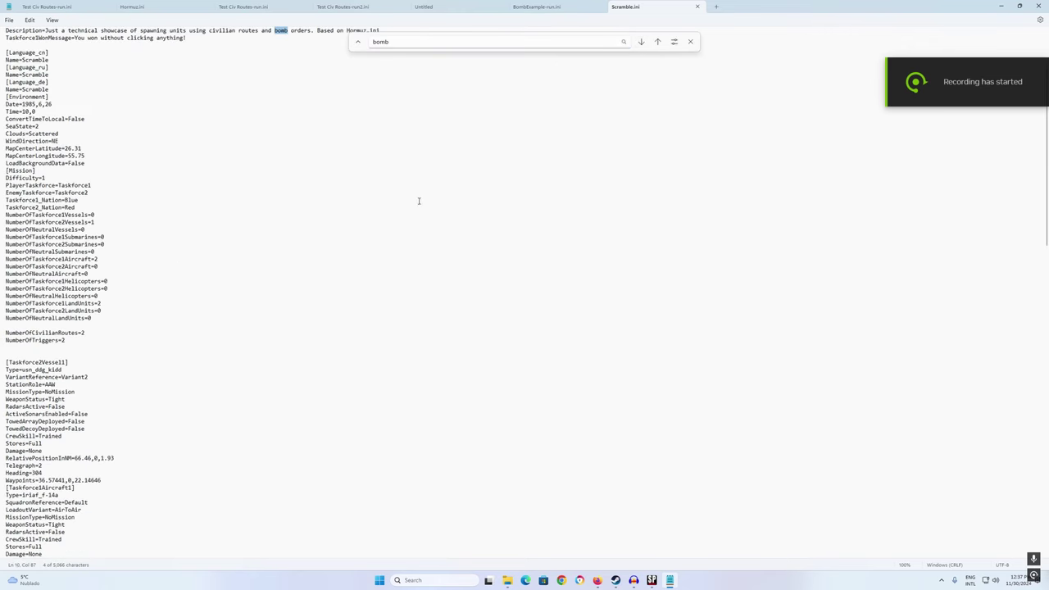
scroll(178, 275, "down", 4)
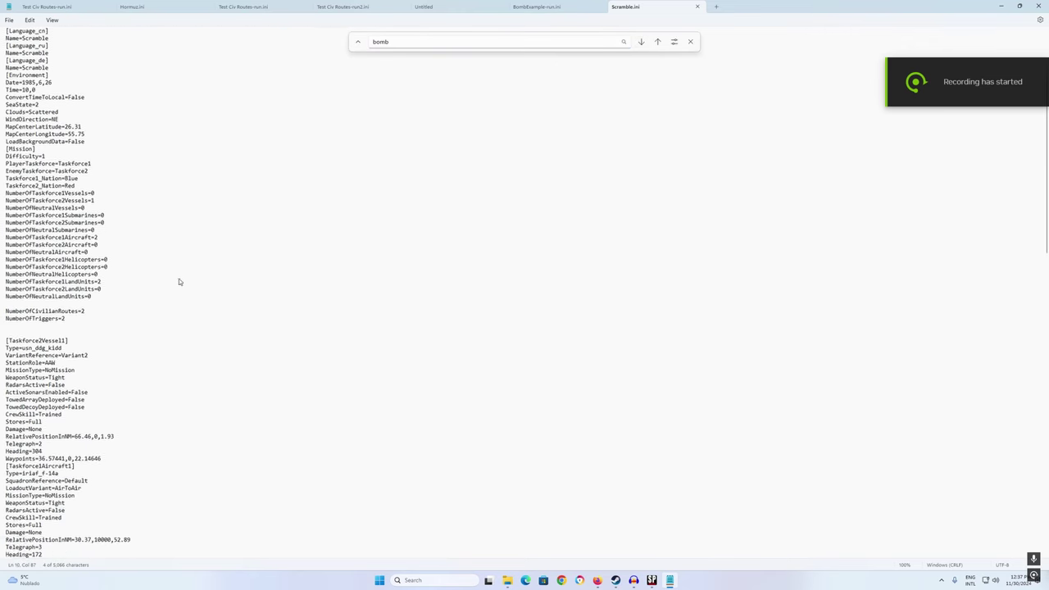
left_click(641, 42)
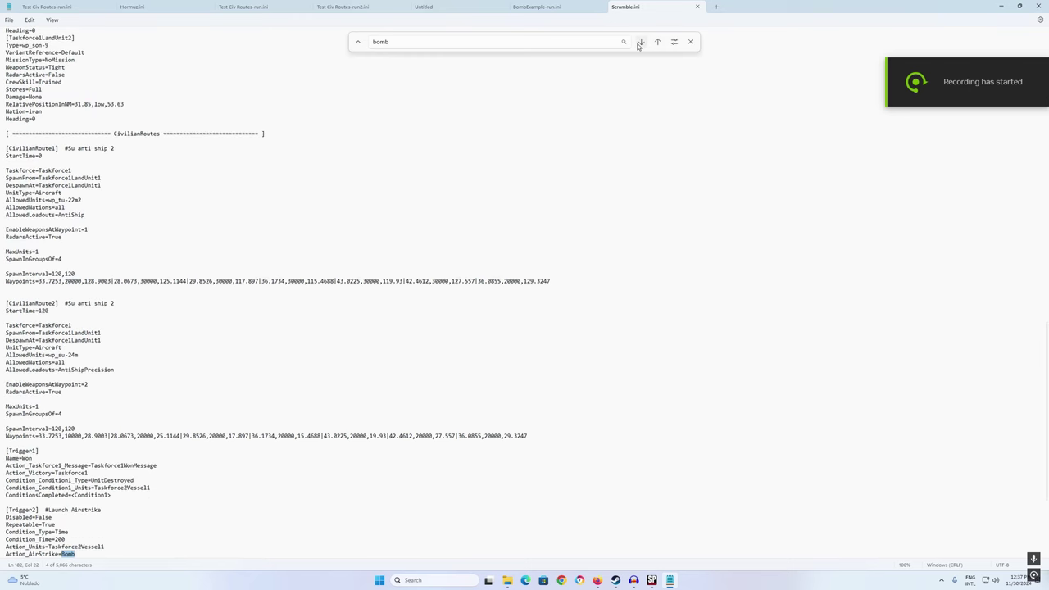
scroll(97, 359, "down", 6)
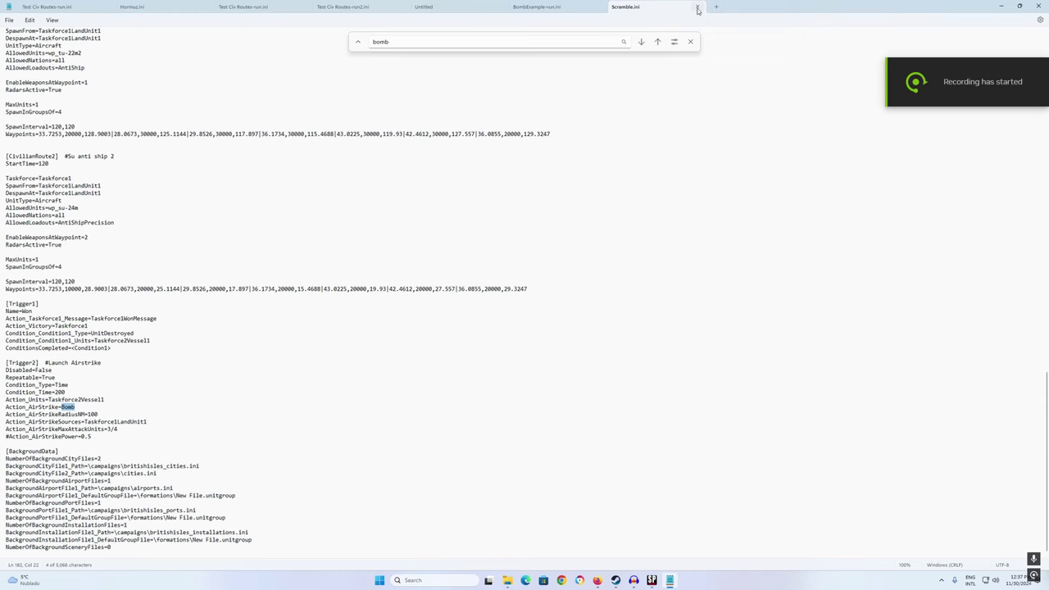
left_click(698, 8)
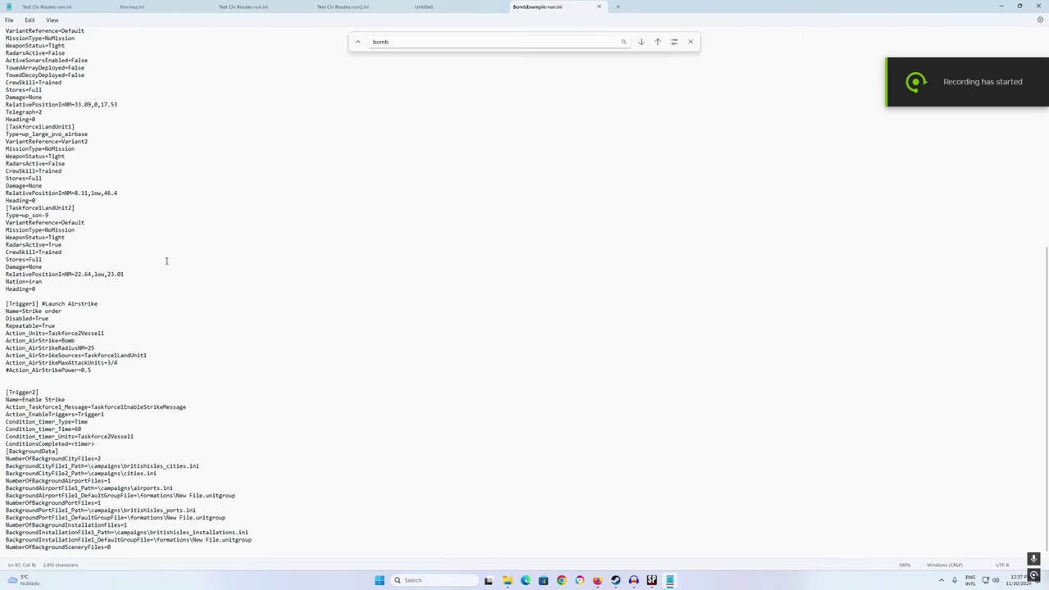
Step: Add Condition_Type=Time and Condition_Time=120 below Repeatable=True in Trigger1 of BombExample-run.ini, copying the format from Hormuz.ini
key("Return")
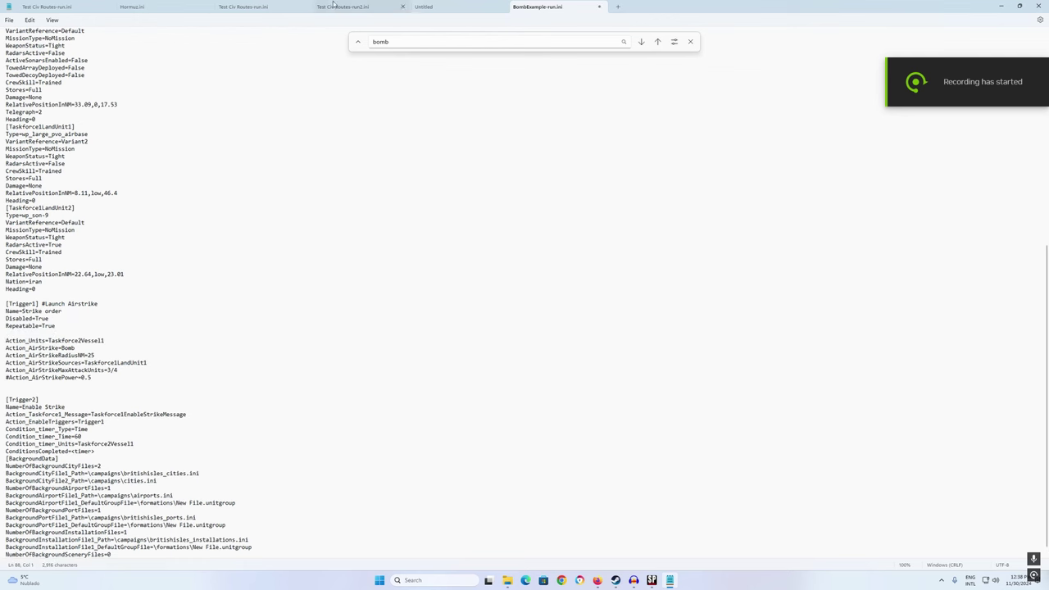
left_click(164, 13)
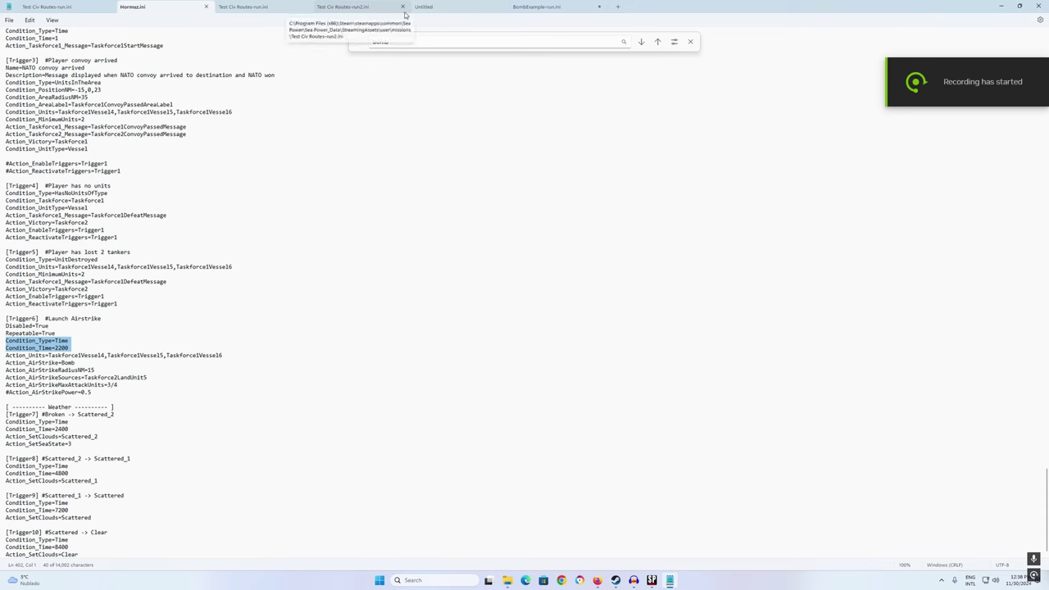
left_click(534, 8)
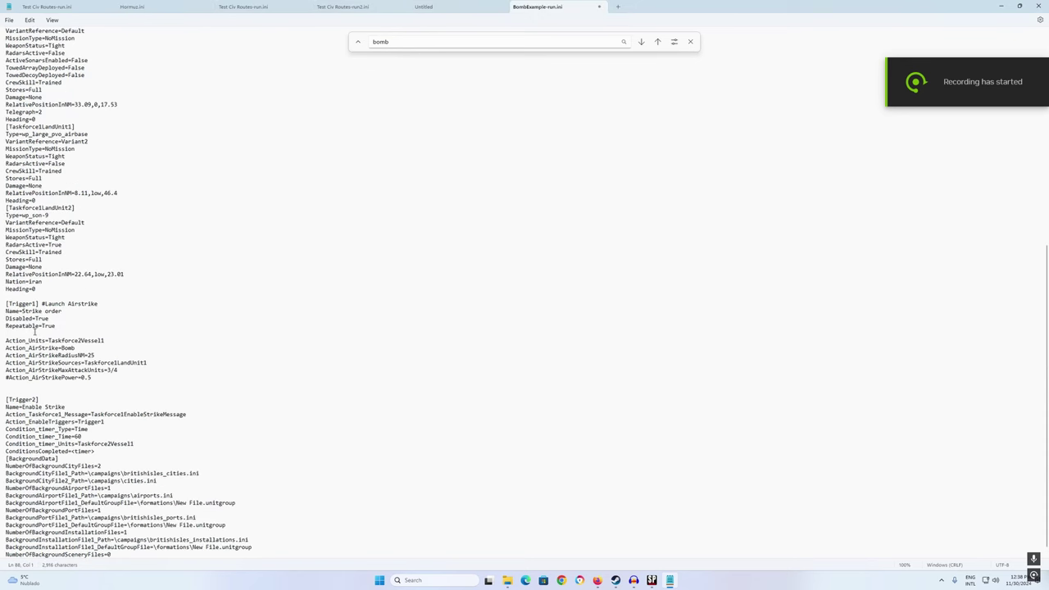
type("Condition_Type=Time Condition_Time=2200")
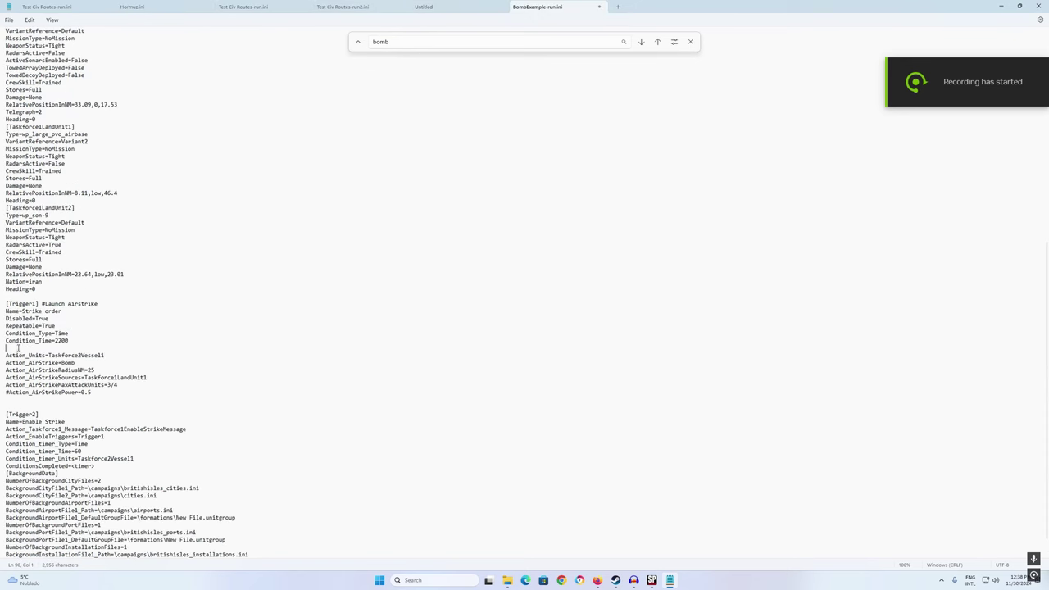
key("Delete")
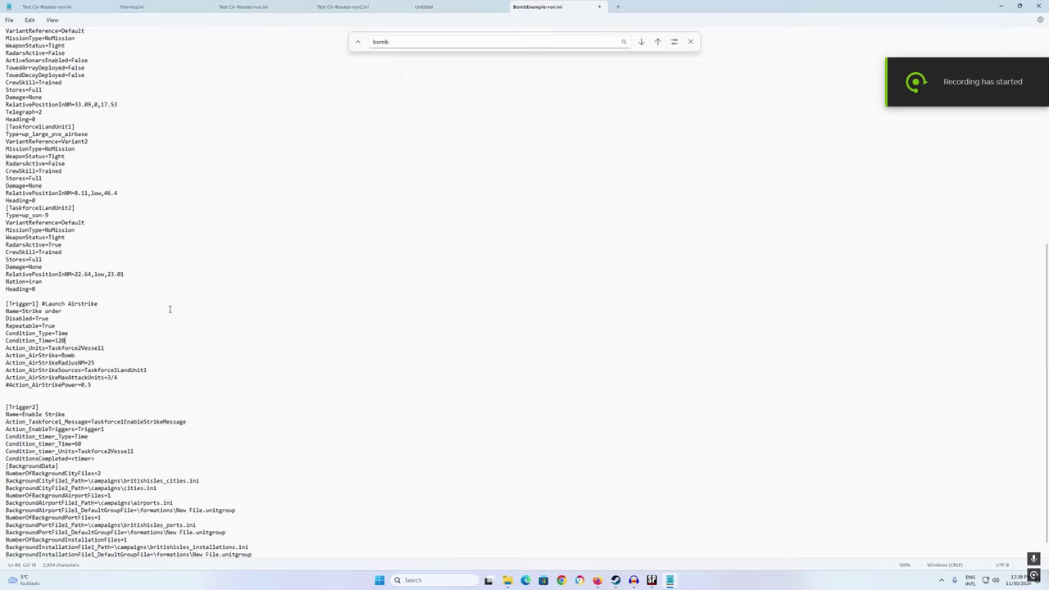
Step: Save BombExample-run.ini and switch to Sea Power
left_click(14, 23)
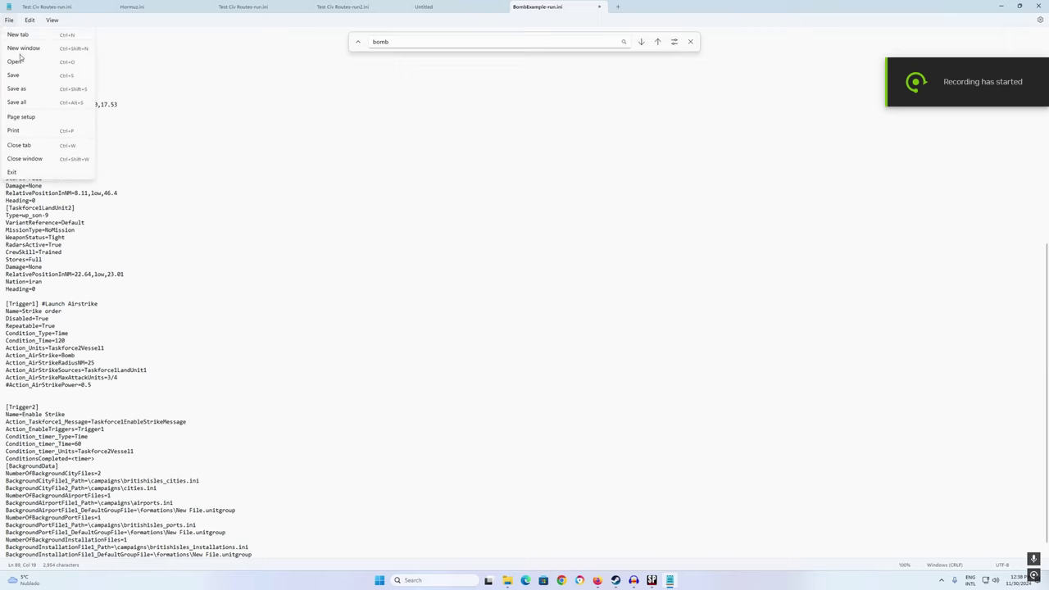
left_click(135, 311)
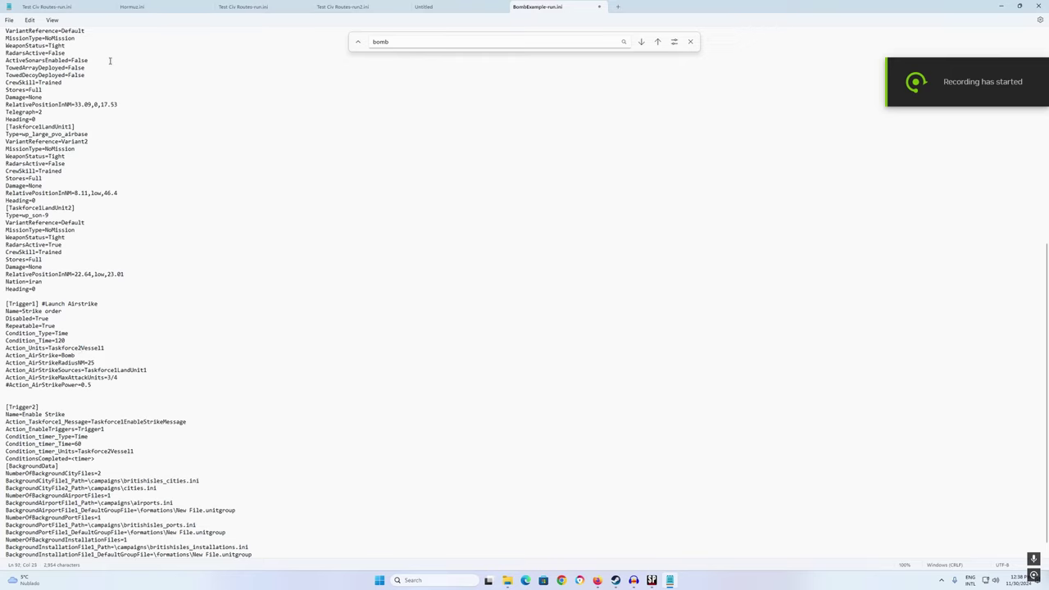
left_click(16, 18)
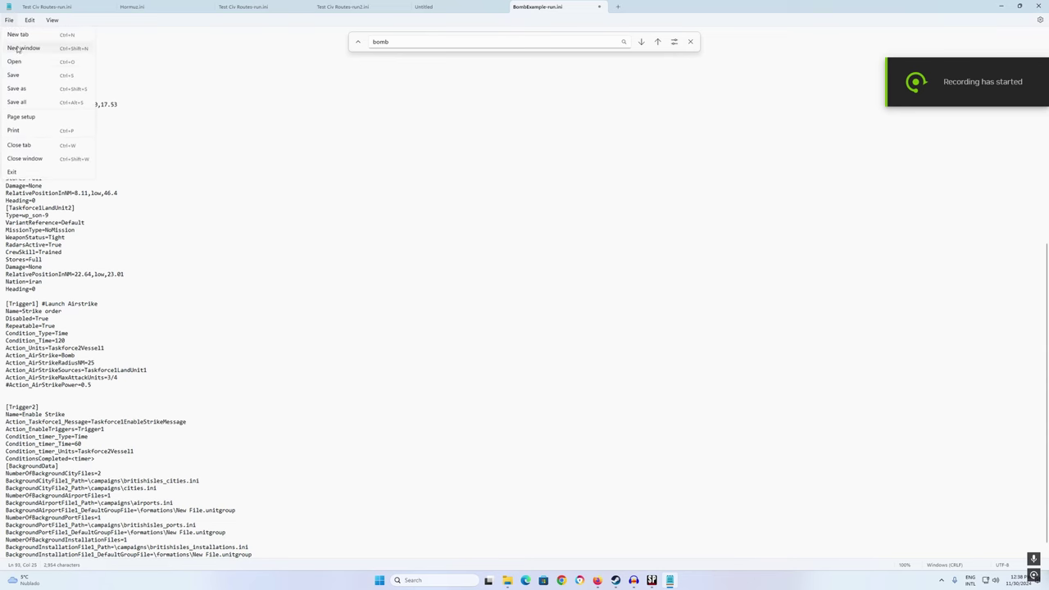
left_click(359, 155)
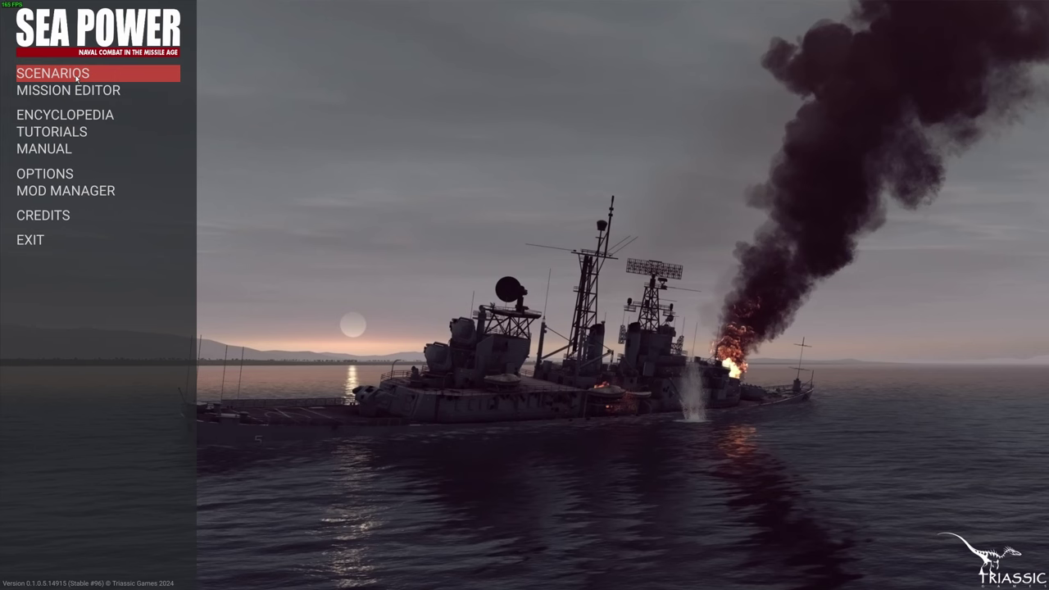
Step: Reload the mission data by accepting the unchanged mod list in the Mod Manager, and play the BombExample-run scenario
left_click(94, 192)
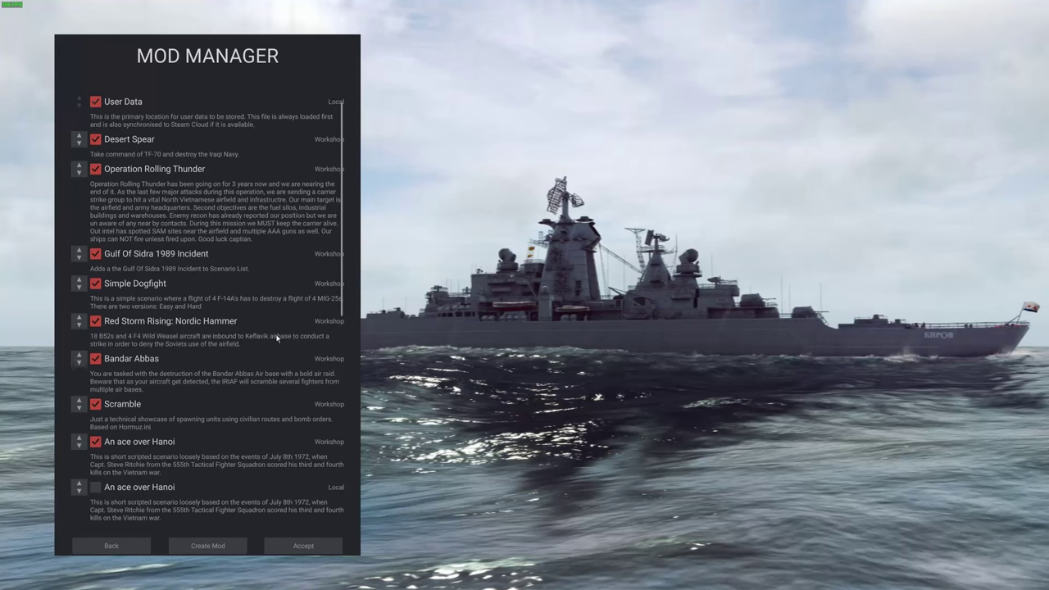
left_click(303, 546)
left_click(675, 343)
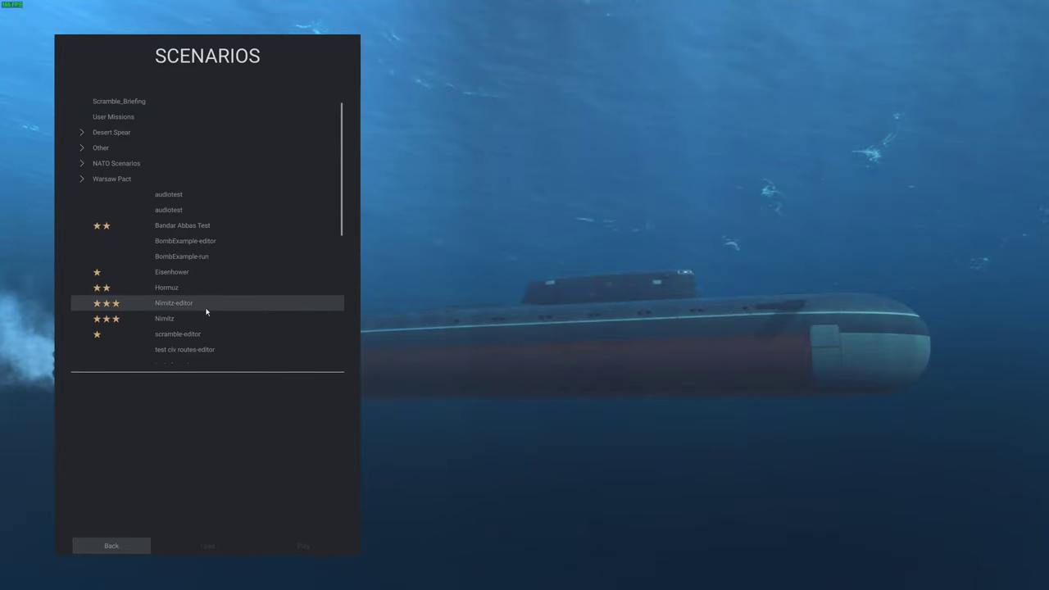
scroll(211, 304, "down", 2)
left_click(206, 206)
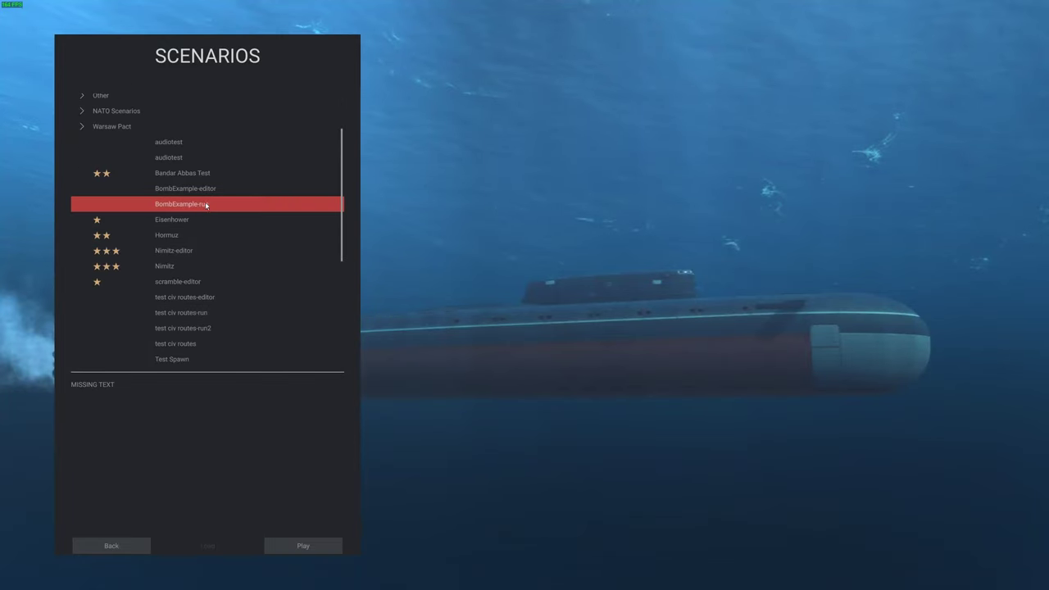
left_click(307, 545)
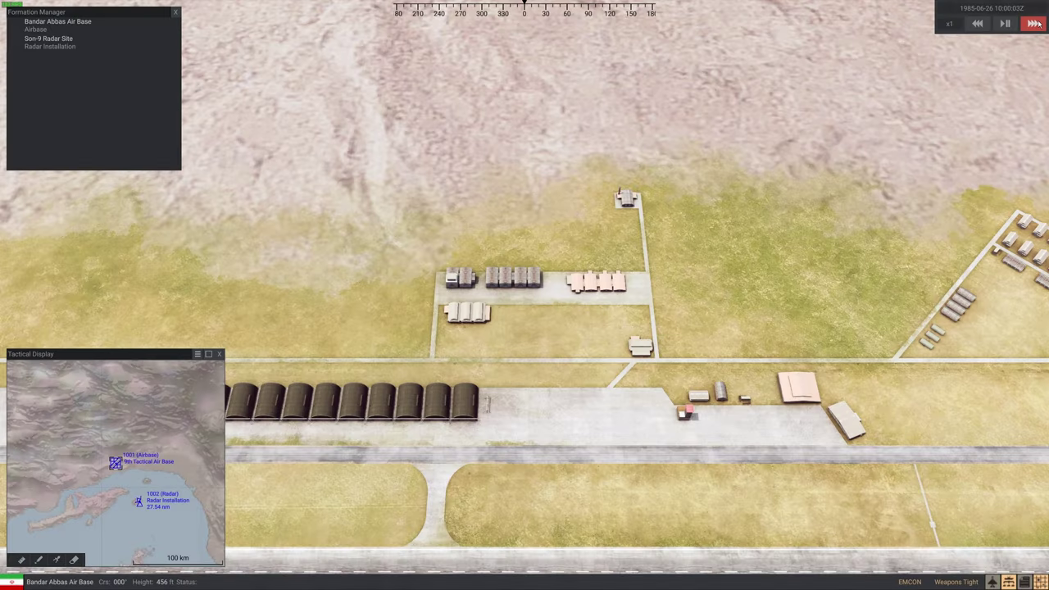
Step: Speed up time, dismiss the mission message, and resume at x10 while watching the whole of Bandar Abbas Air Base for launches
left_click(1035, 25)
left_click(524, 439)
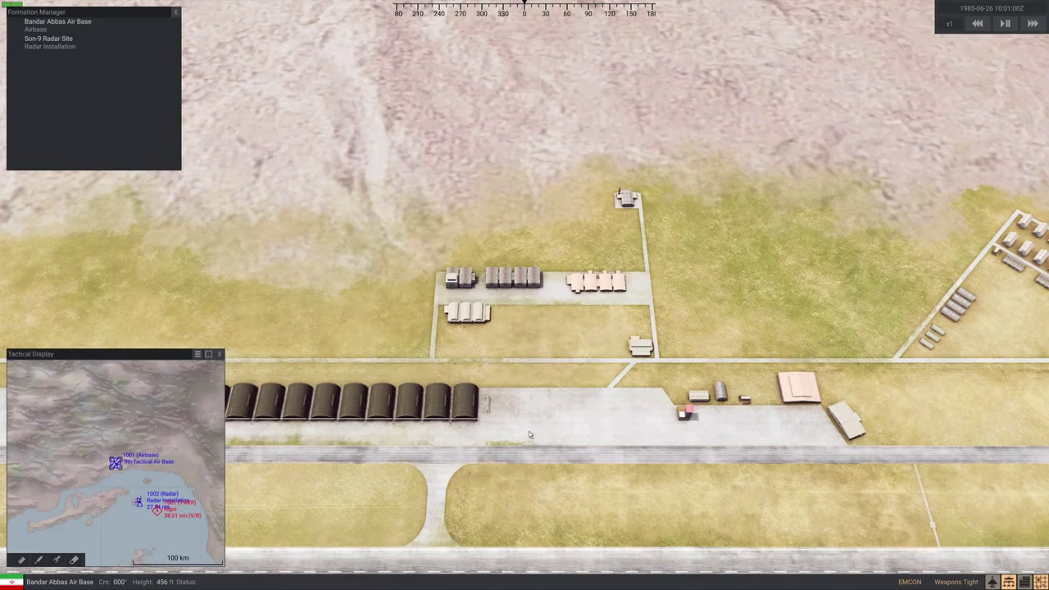
left_click(1032, 25)
scroll(359, 442, "down", 3)
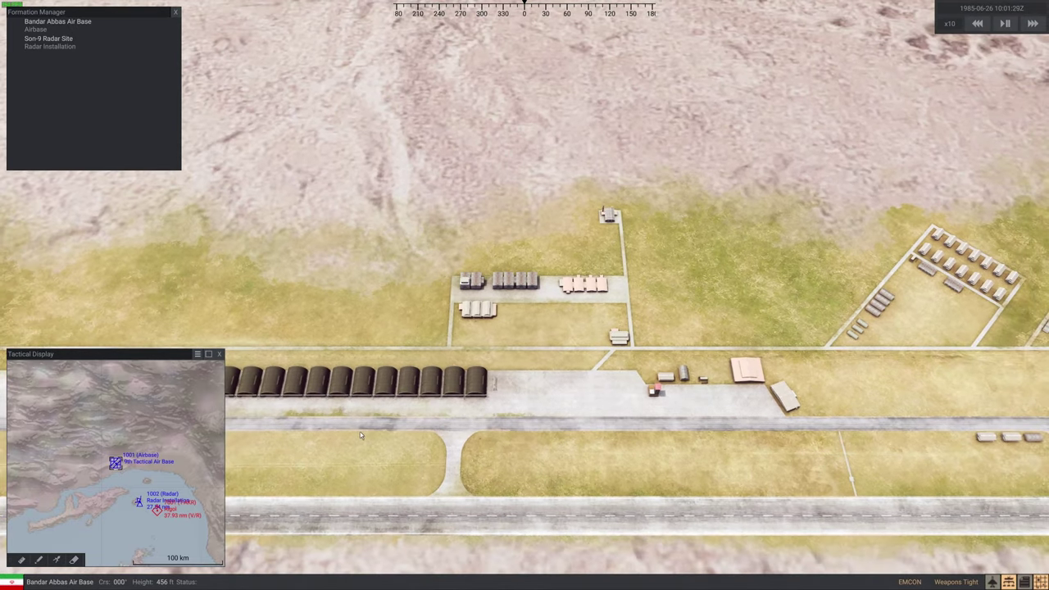
scroll(358, 442, "down", 3)
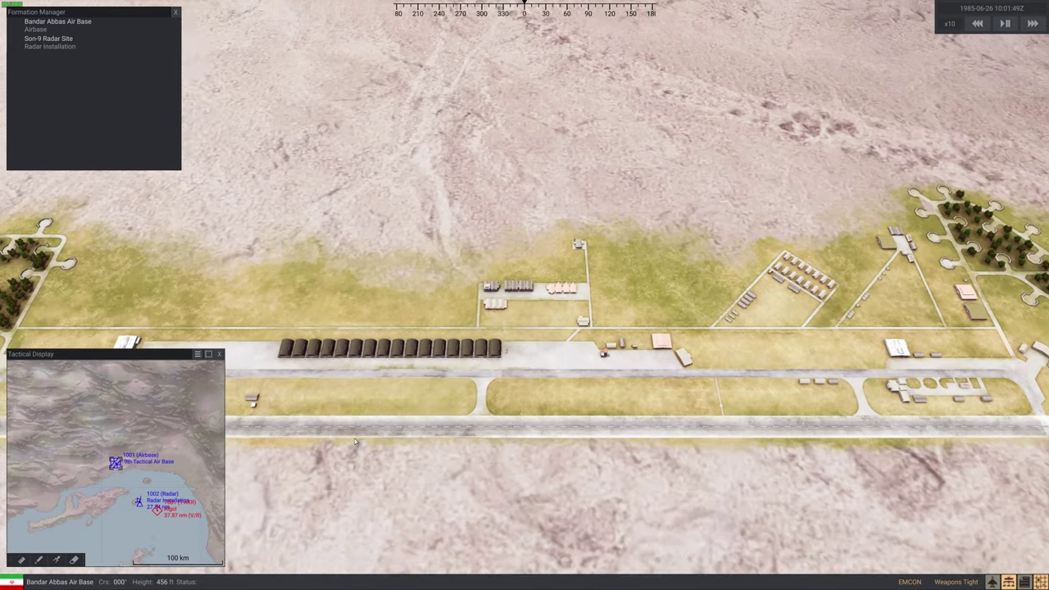
scroll(356, 442, "down", 3)
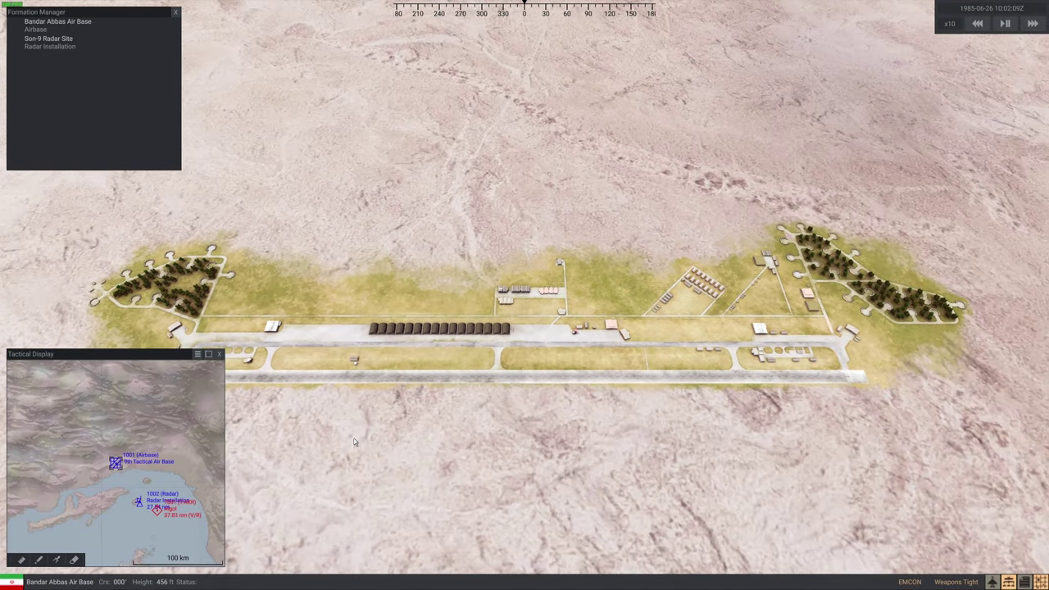
scroll(355, 443, "down", 1)
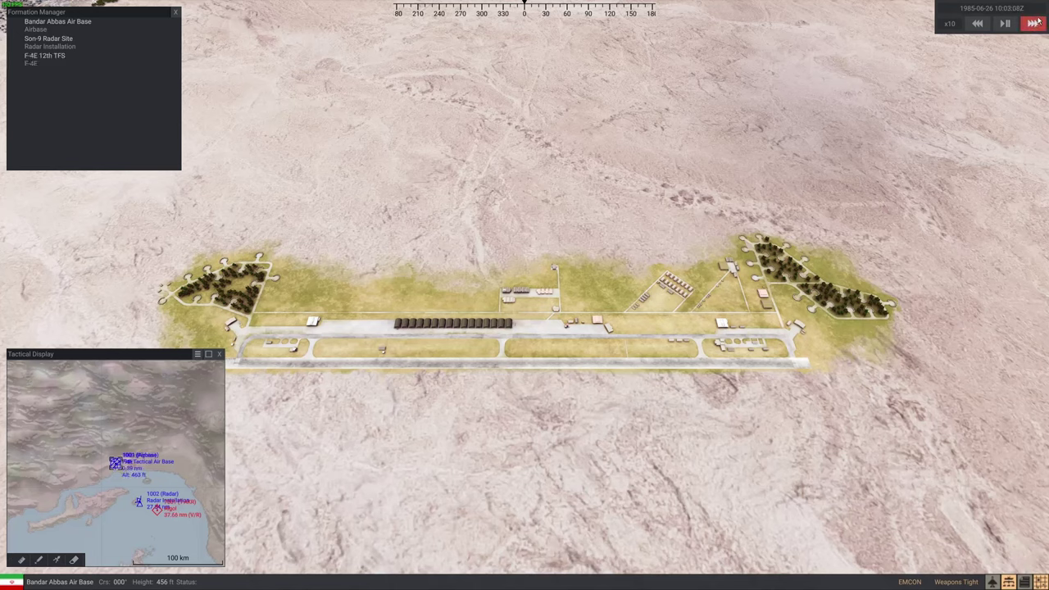
Step: Select the launched F-4E on the tactical display and inspect the aircraft closely on the runway
scroll(356, 452, "up", 3)
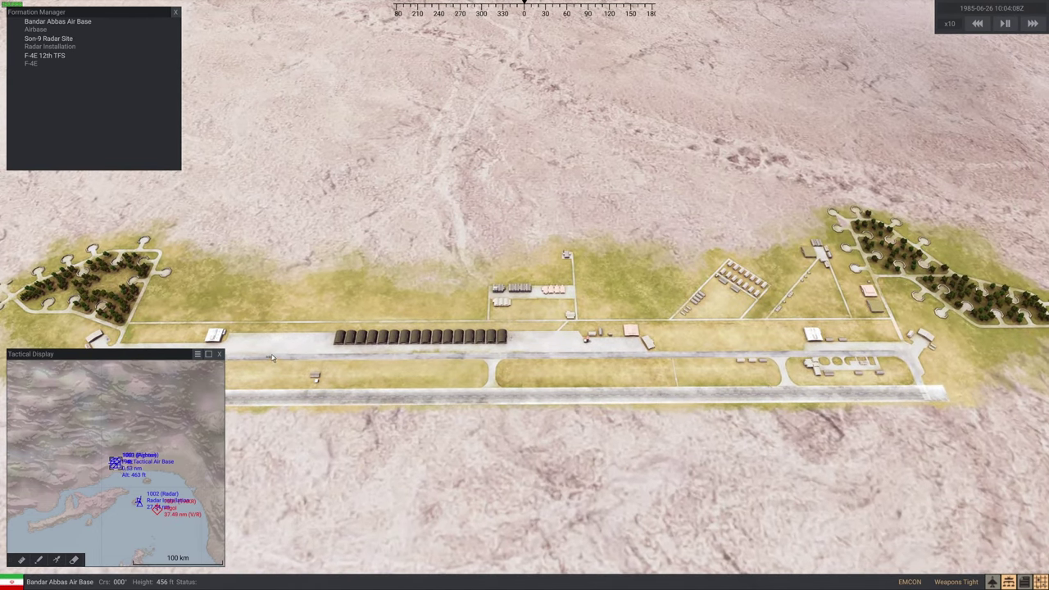
left_click_drag(333, 401, 308, 394)
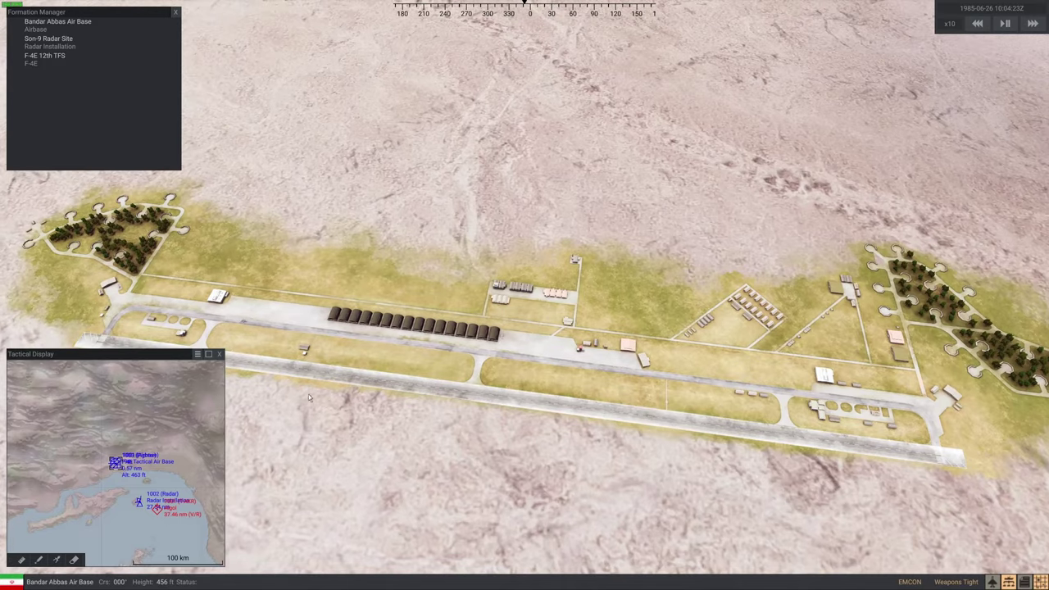
scroll(132, 442, "up", 5)
left_click(142, 440)
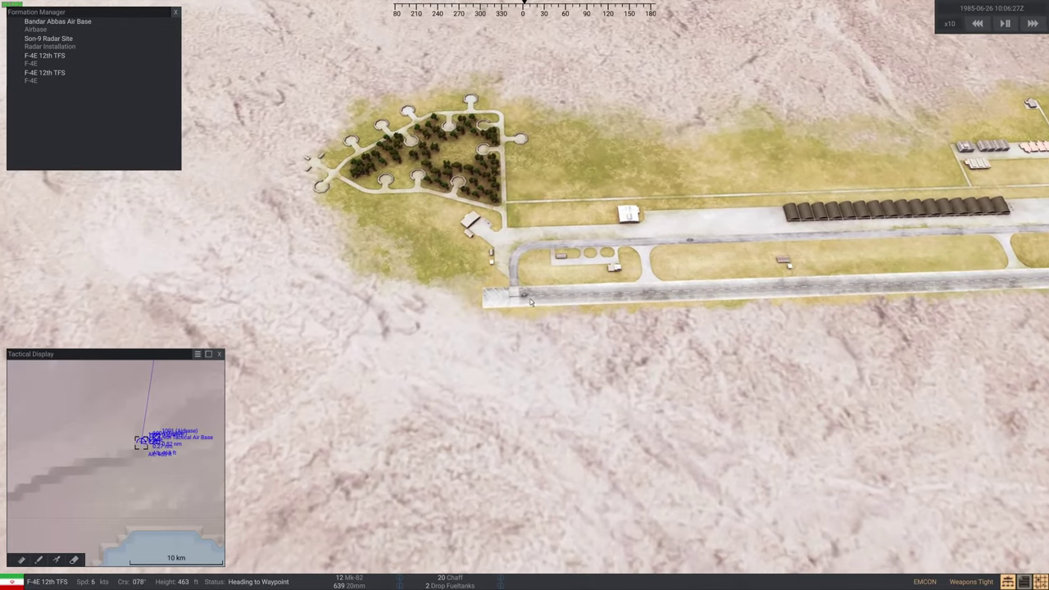
scroll(529, 298, "up", 5)
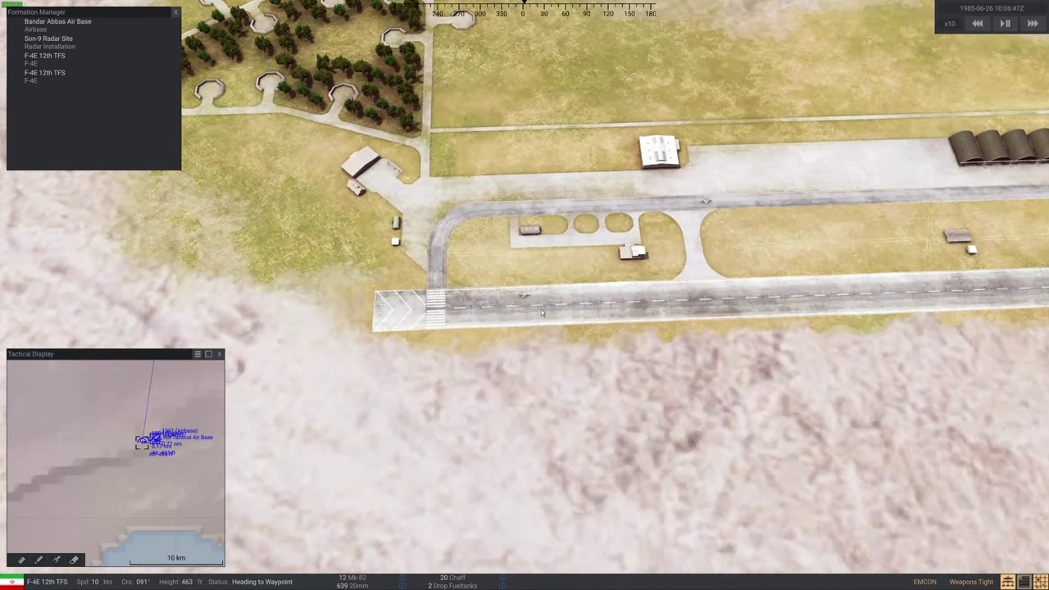
Step: Examine the F-4E on the runway, and select the airborne F-4E on the tactical display for a close look
scroll(541, 312, "up", 5)
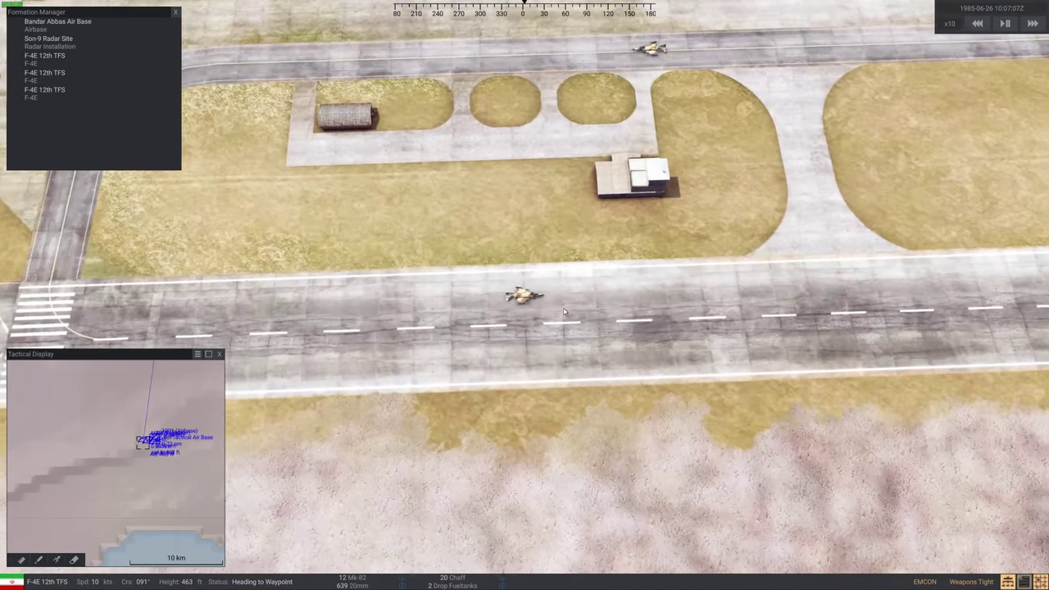
scroll(557, 312, "up", 3)
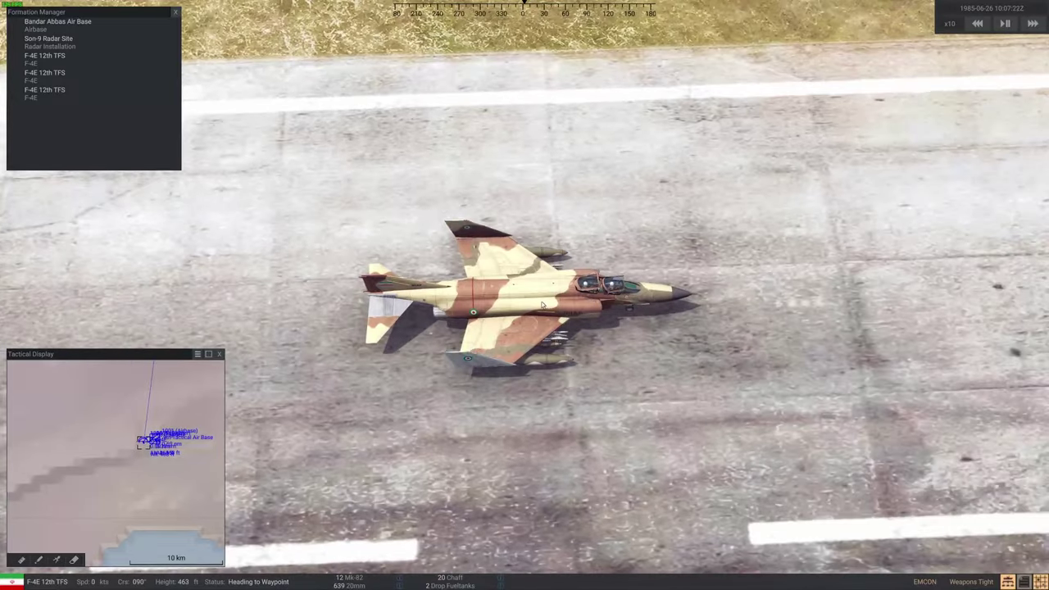
left_click(544, 306)
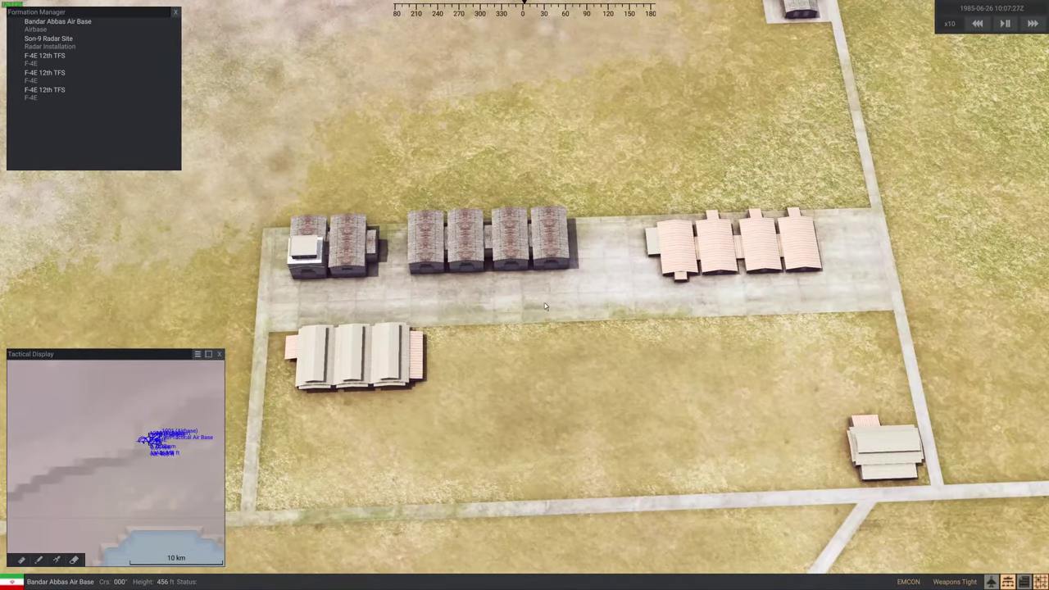
scroll(140, 448, "up", 4)
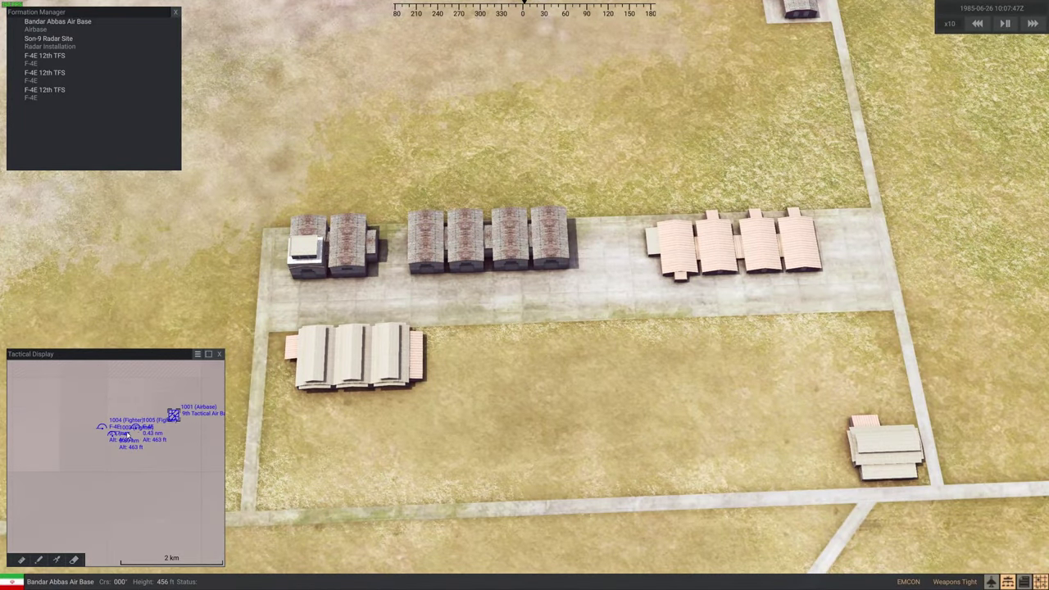
scroll(168, 424, "up", 3)
left_click(123, 449)
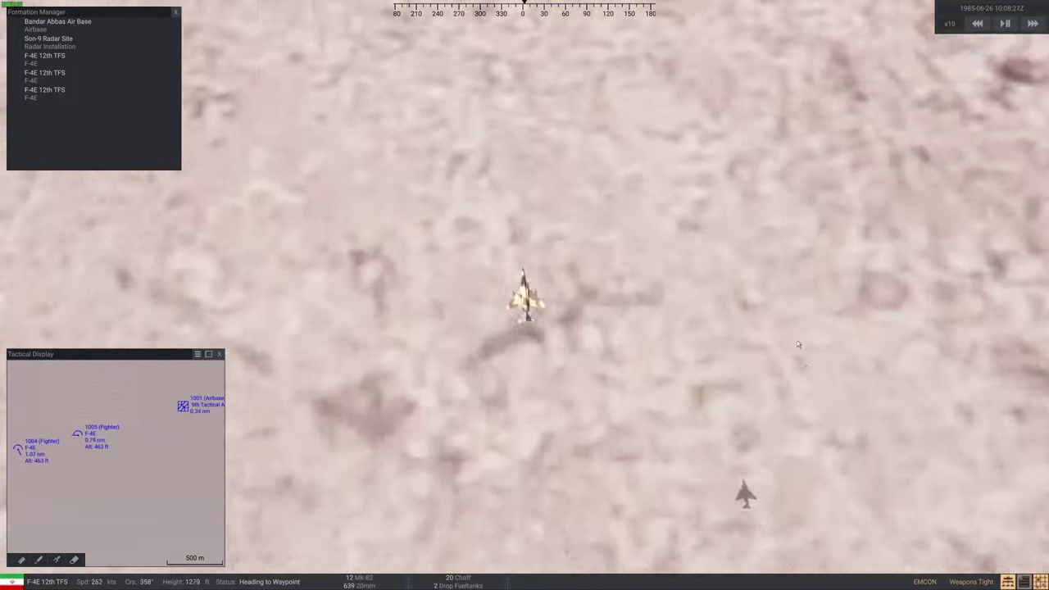
scroll(756, 342, "up", 5)
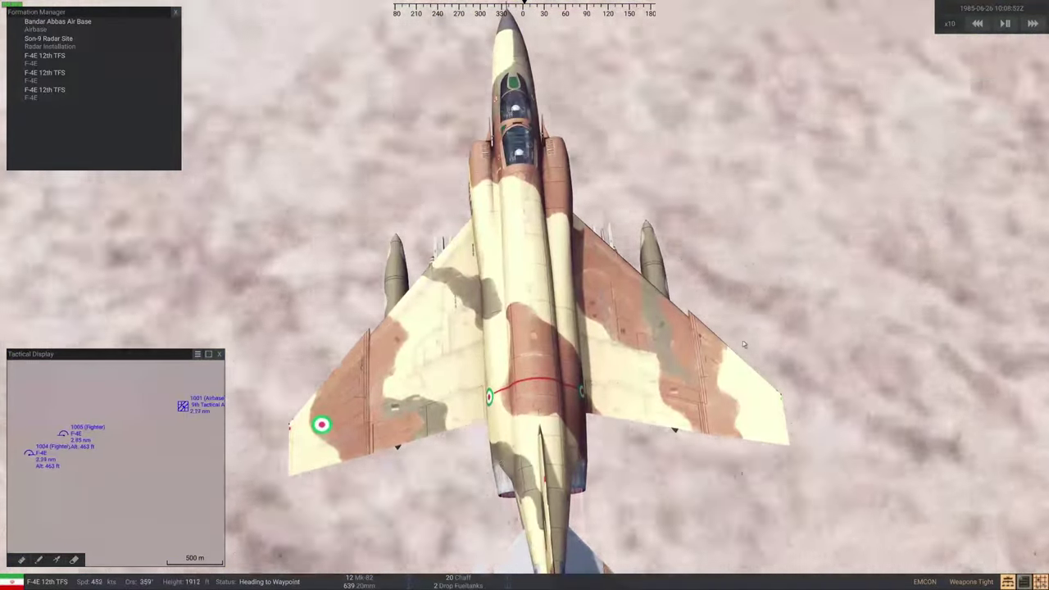
Step: Set the airborne F-4E's weapons status to Weapons Free and follow its flight on a wider tactical display
scroll(743, 341, "down", 6)
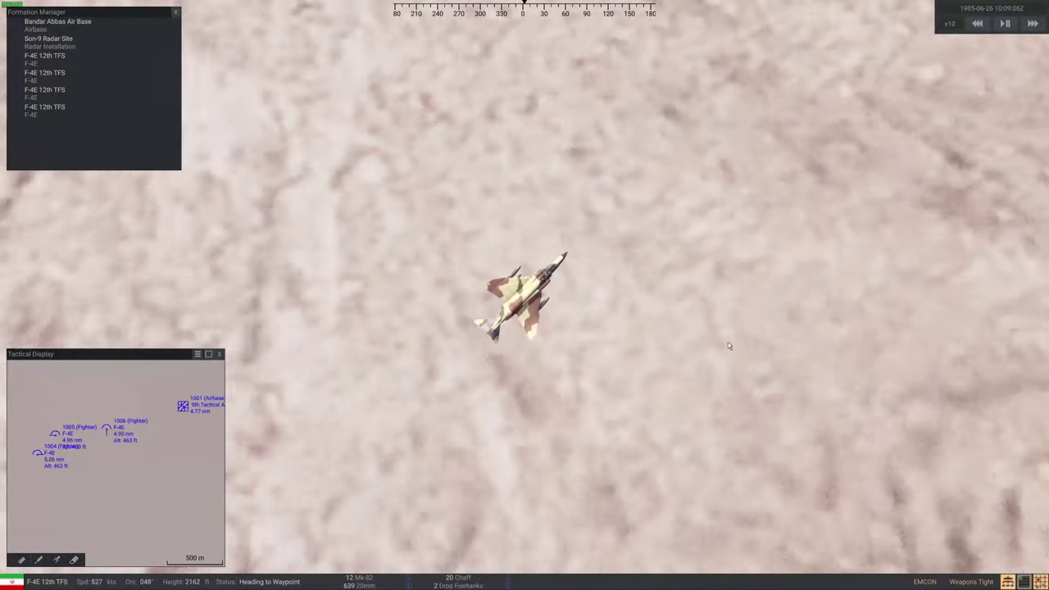
scroll(178, 496, "down", 5)
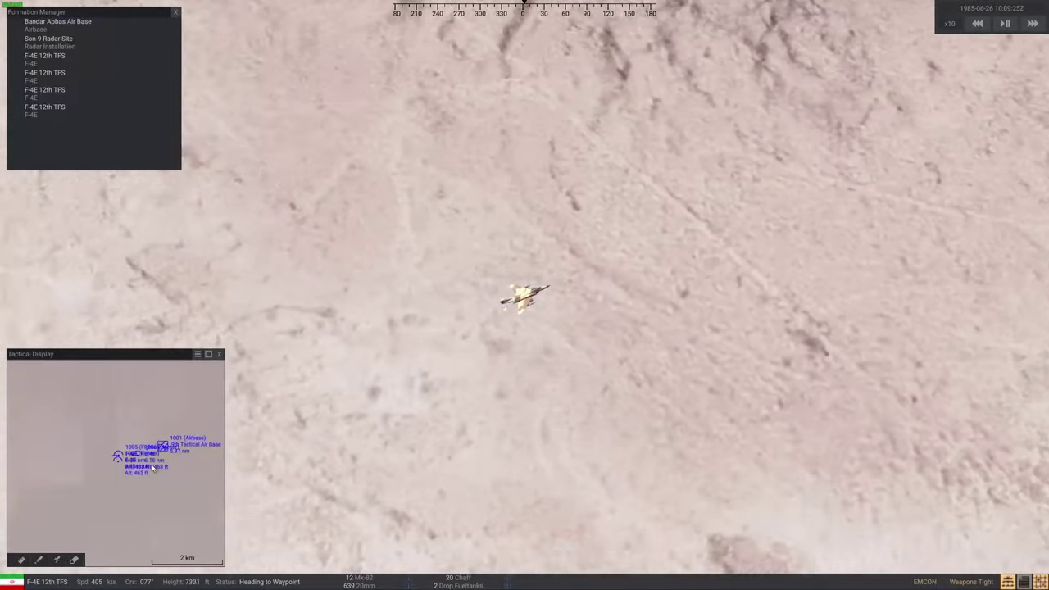
scroll(105, 473, "down", 3)
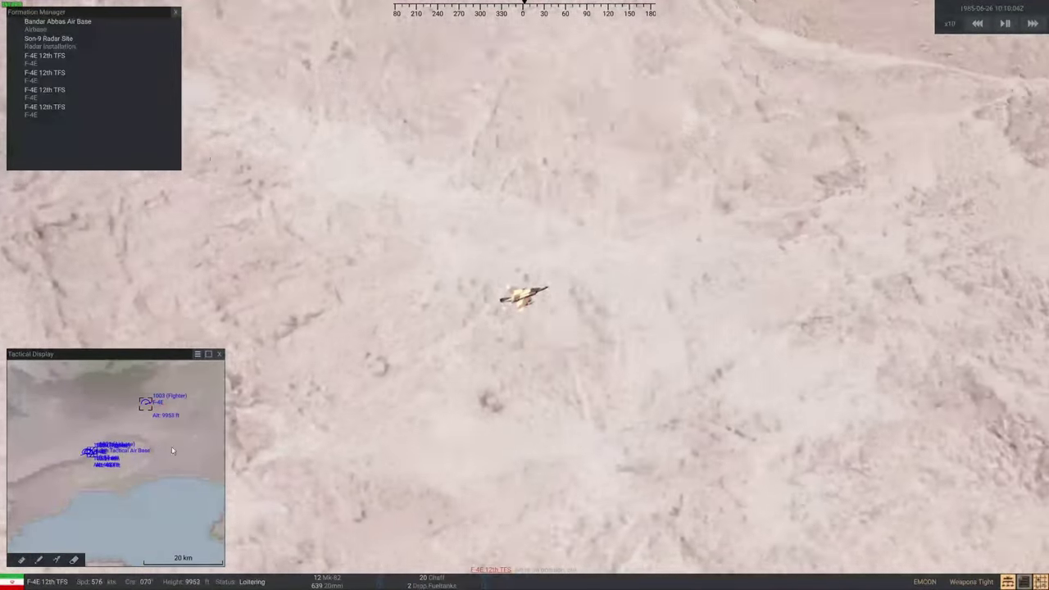
scroll(151, 441, "down", 3)
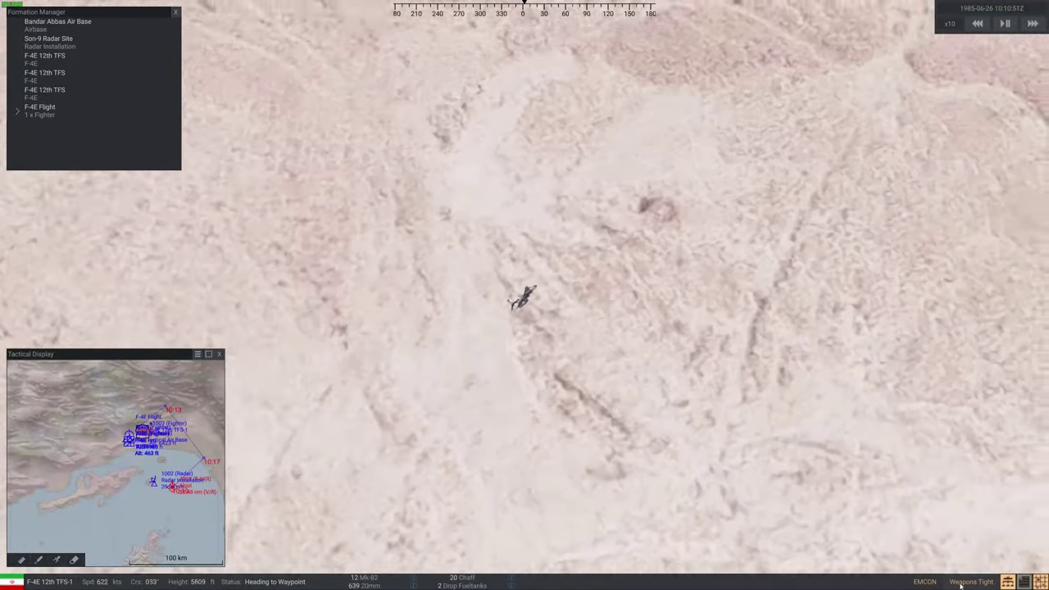
left_click(961, 582)
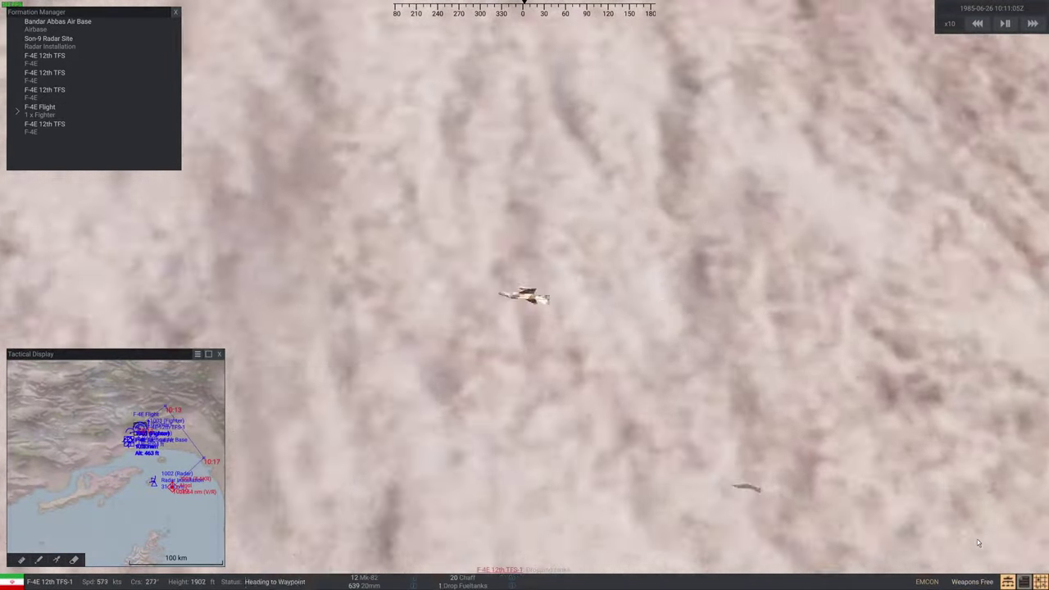
left_click(972, 537)
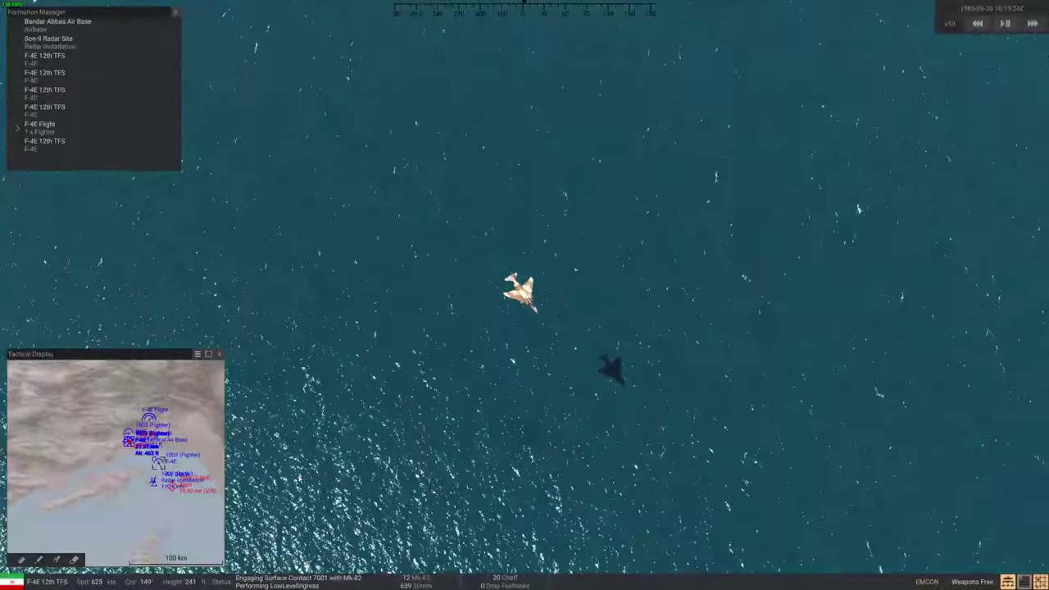
Step: Select the enemy Algol-class ship on the tactical display and watch it from astern as the F-4E approaches
scroll(166, 493, "up", 5)
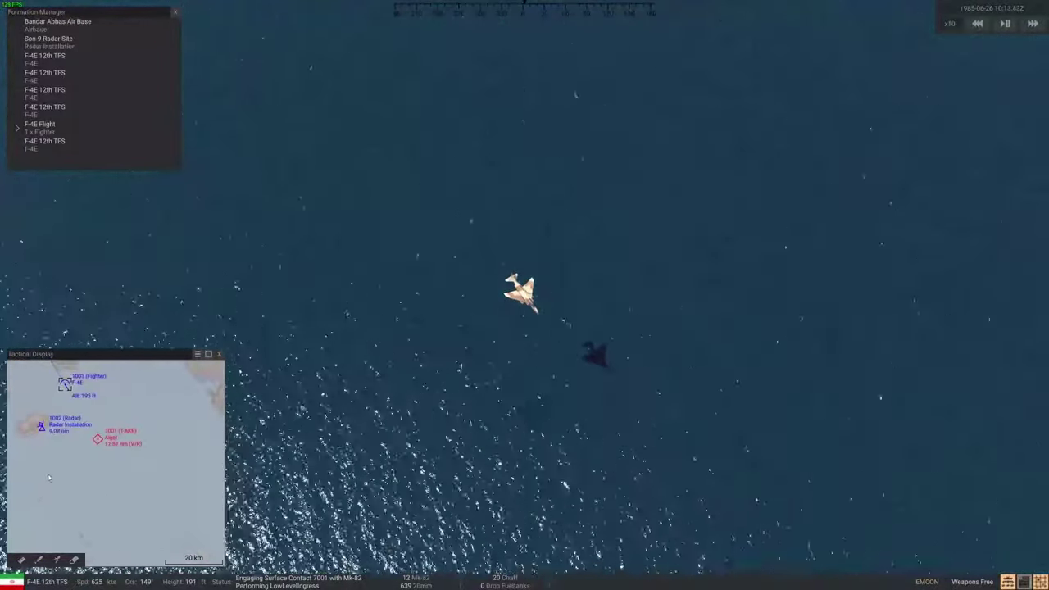
left_click(98, 439)
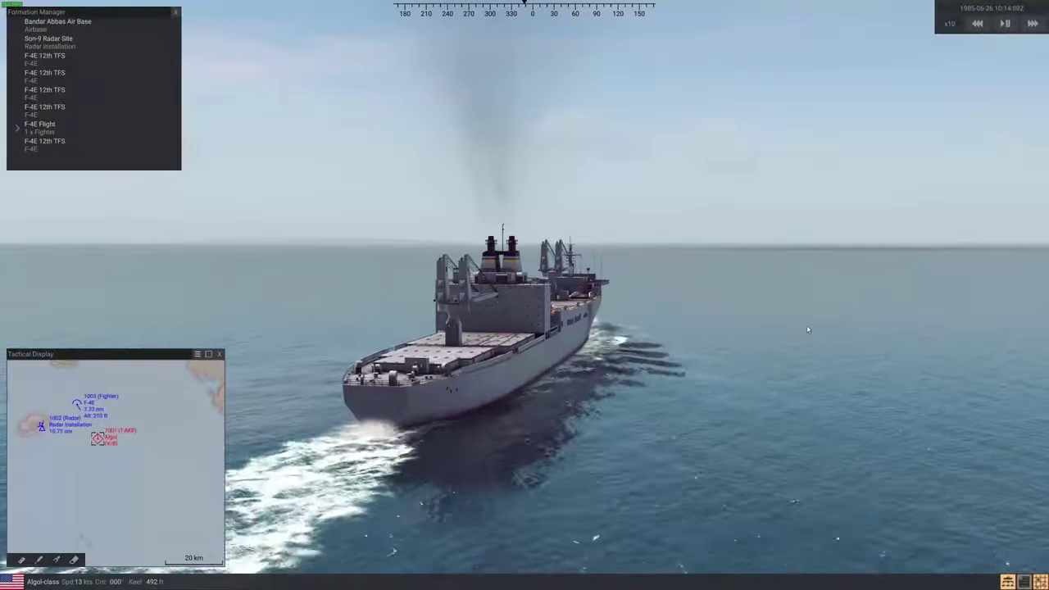
left_click_drag(787, 341, 776, 347)
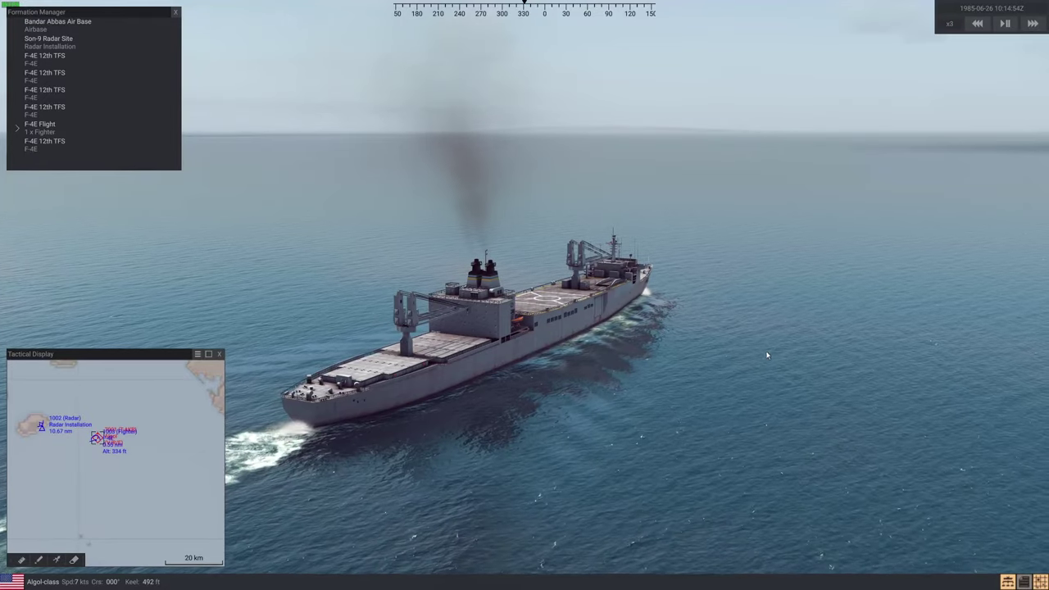
scroll(758, 361, "down", 3)
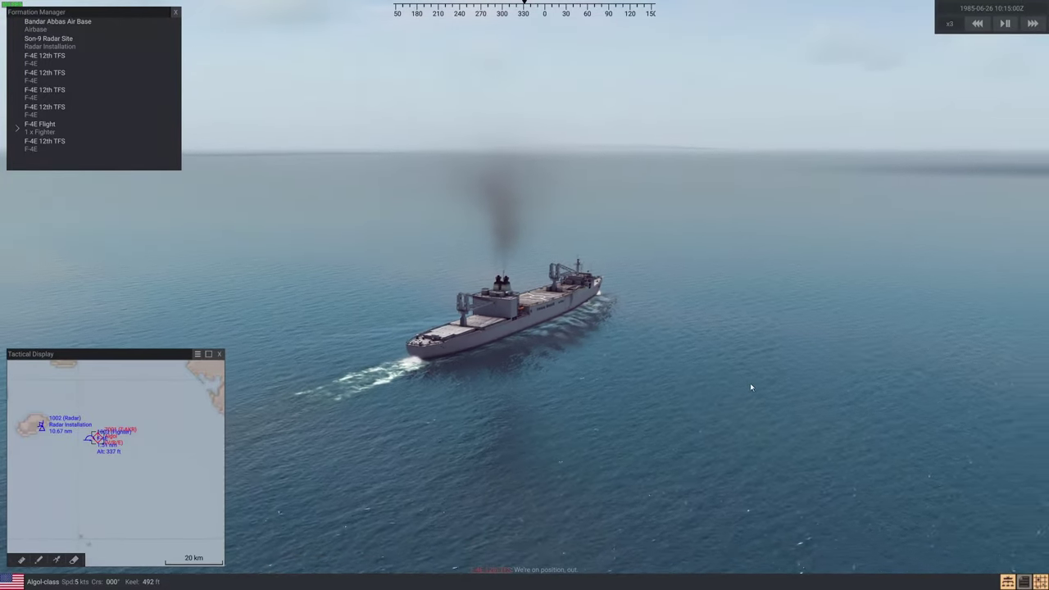
left_click_drag(755, 368, 738, 391)
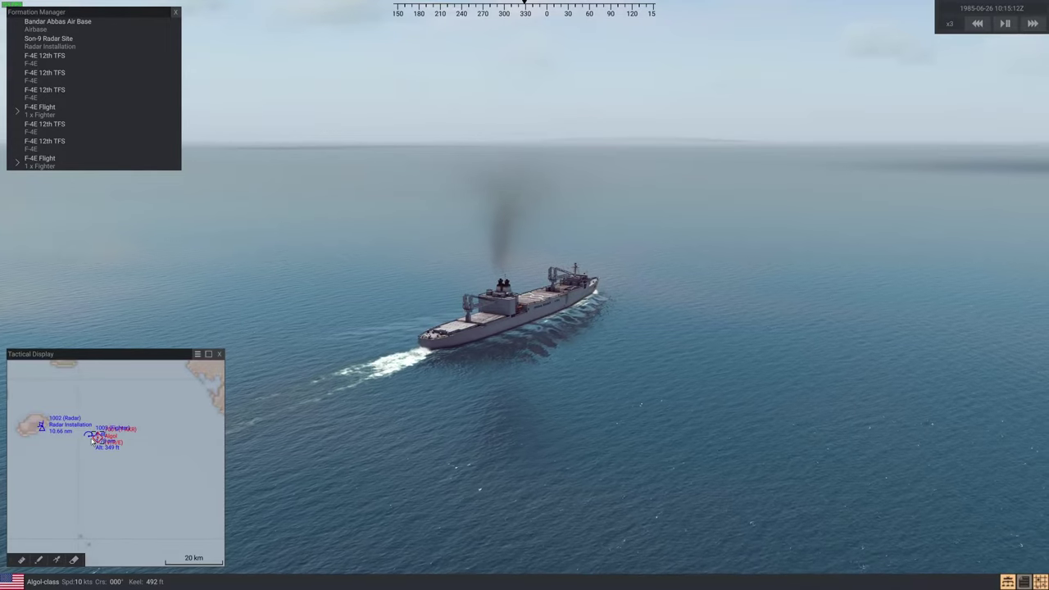
Step: Return to the F-4E attacking the ship and order it back to base
key("Tab")
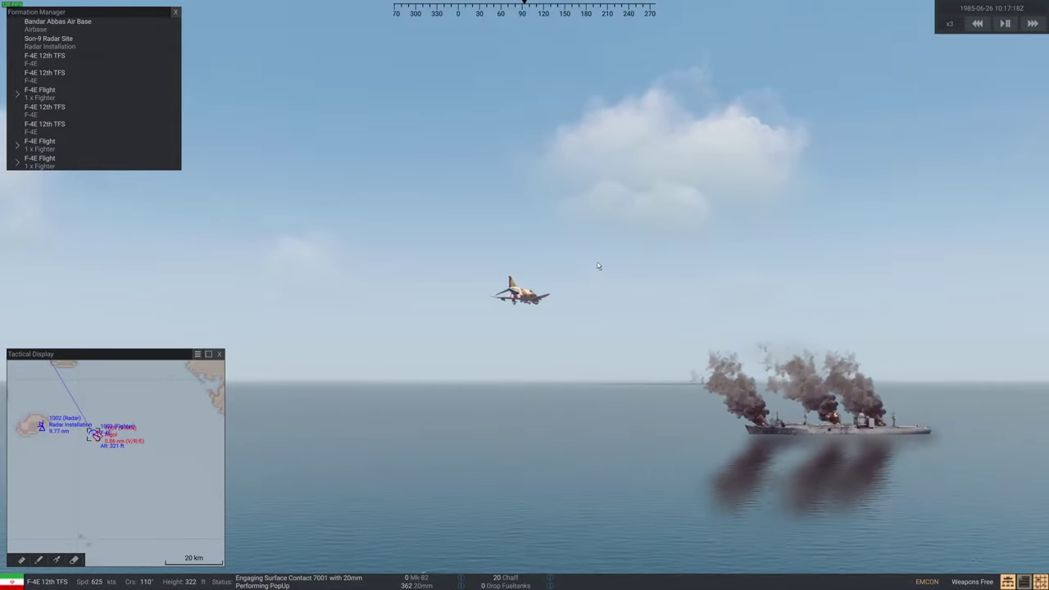
right_click(523, 302)
mouse_move(558, 371)
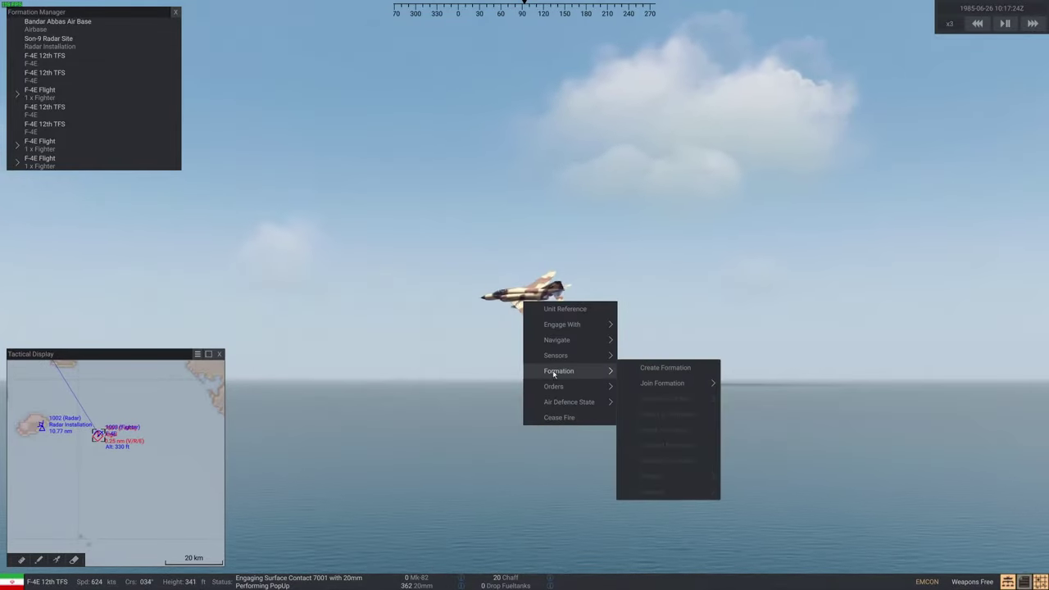
left_click(664, 417)
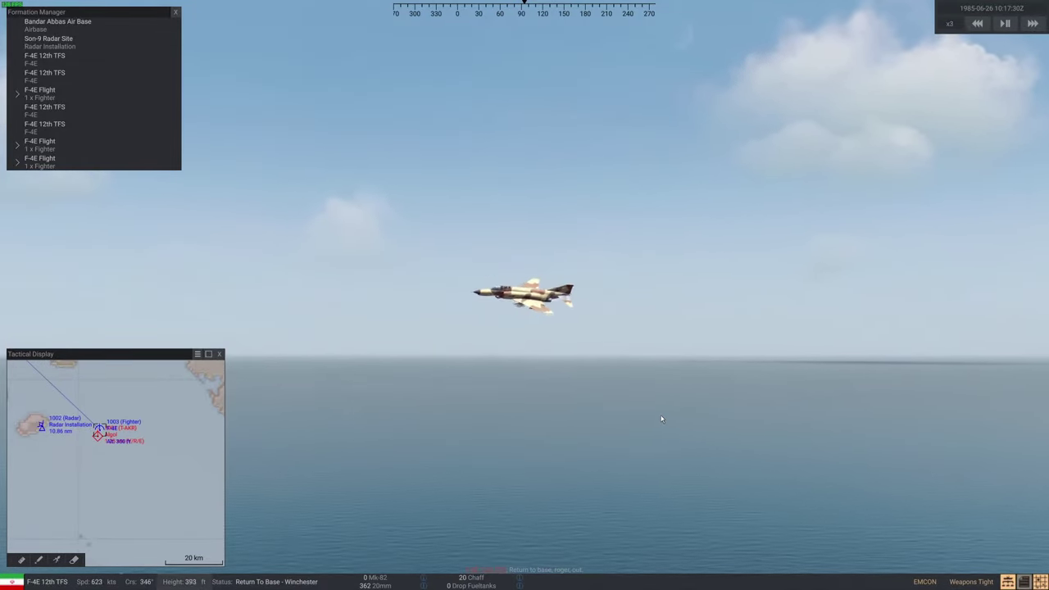
Step: Select the eastern F-4E flight on the tactical display, follow its bombing run at faster time, and watch the target ship
scroll(174, 399, "down", 3)
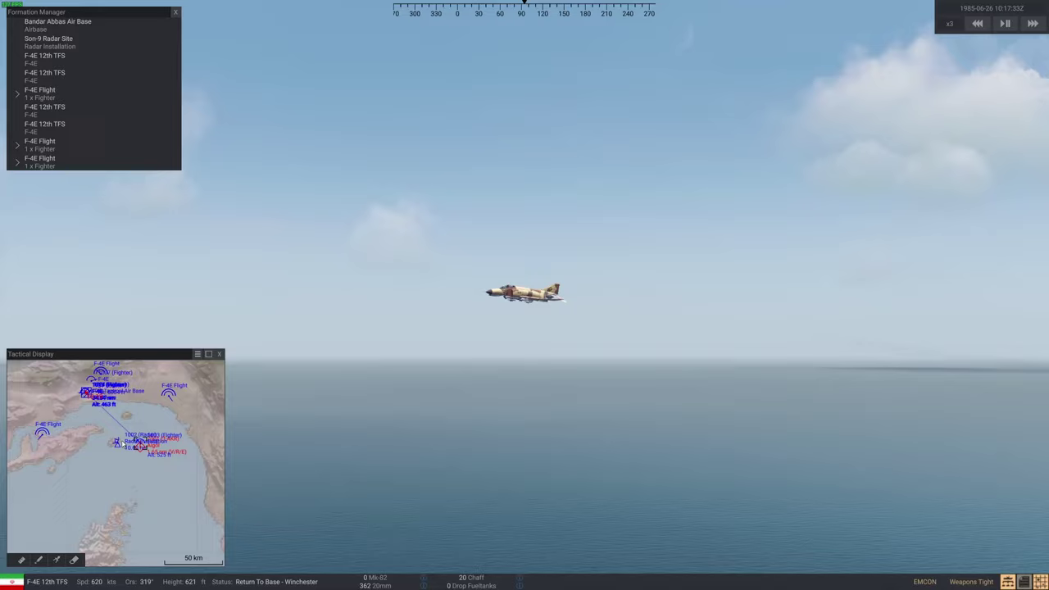
left_click(169, 397)
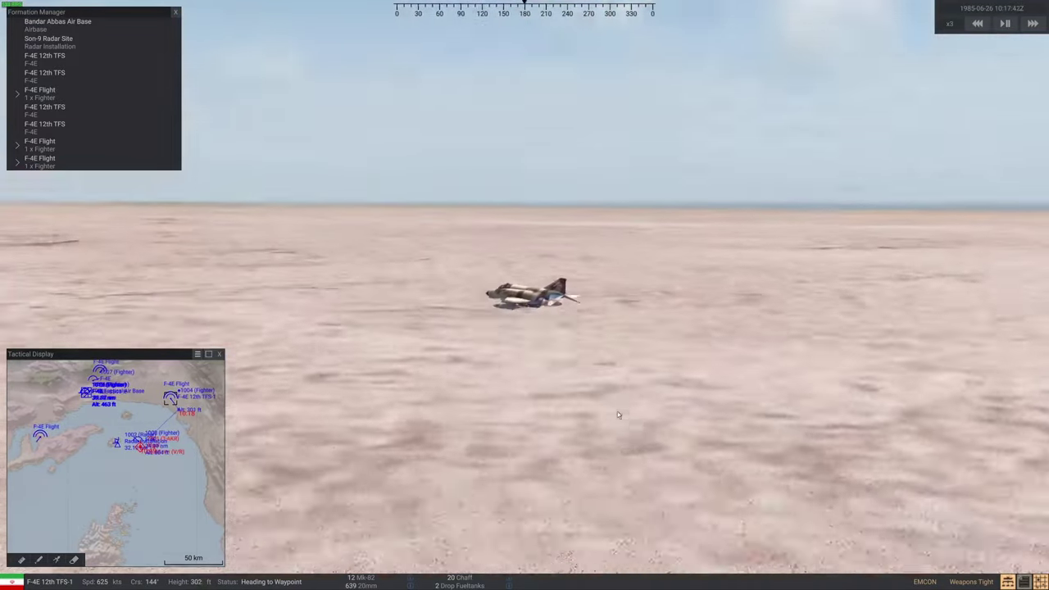
scroll(135, 469, "down", 2)
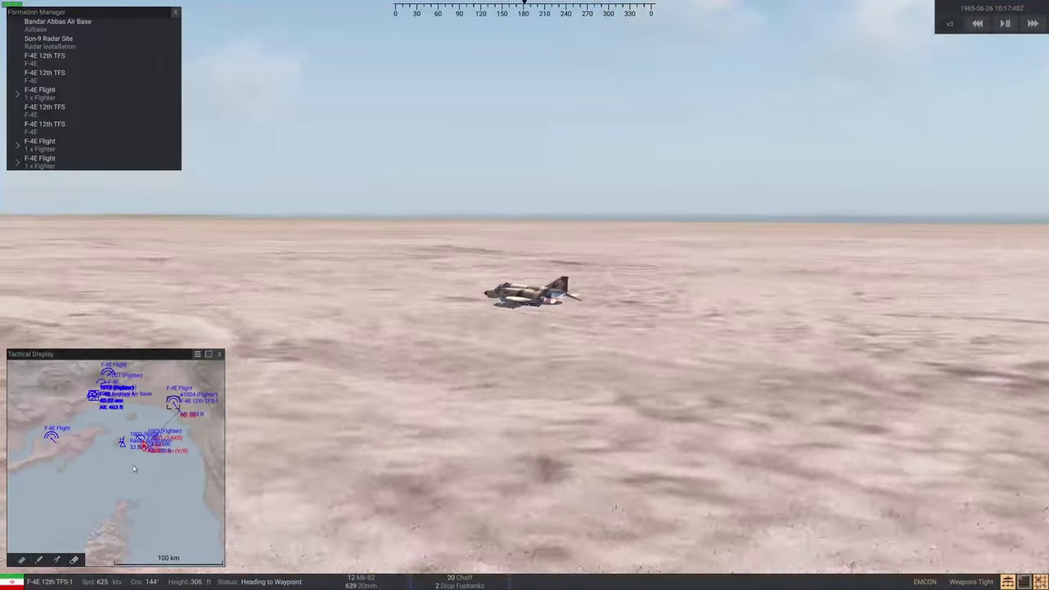
scroll(191, 419, "up", 2)
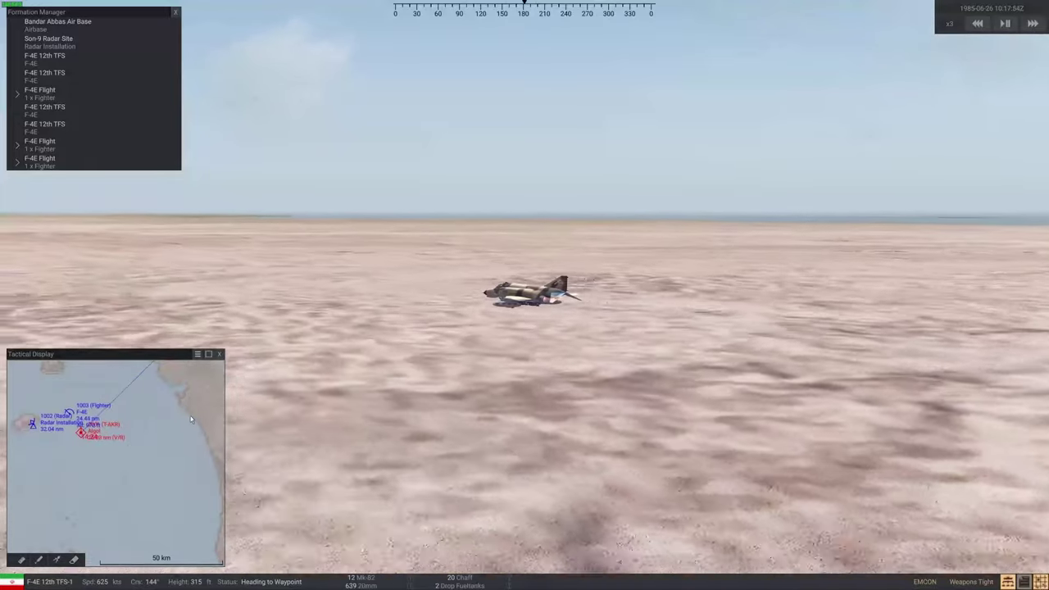
left_click_drag(191, 419, 184, 467)
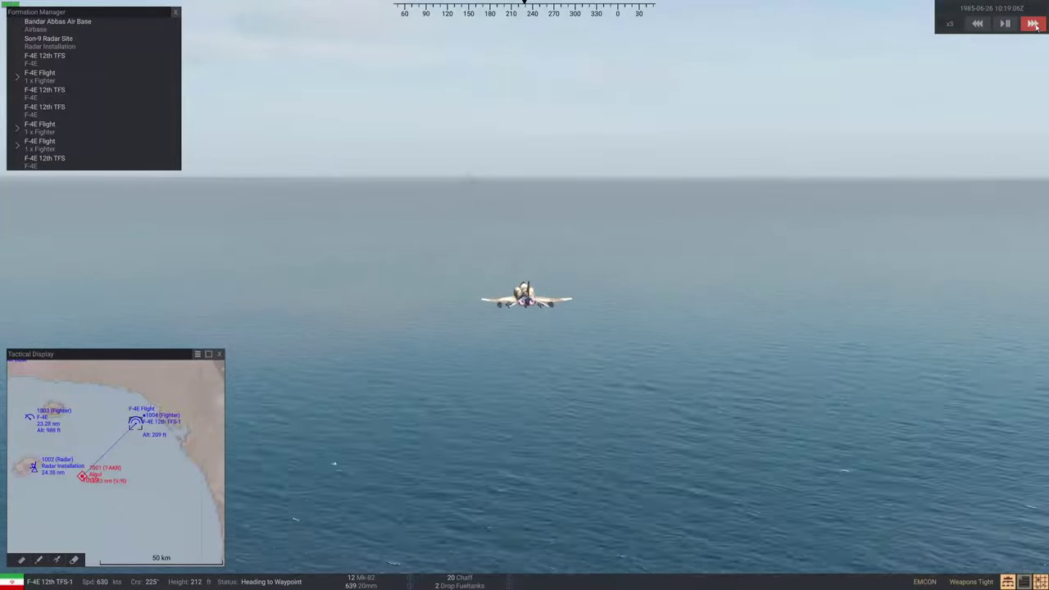
left_click(1034, 23)
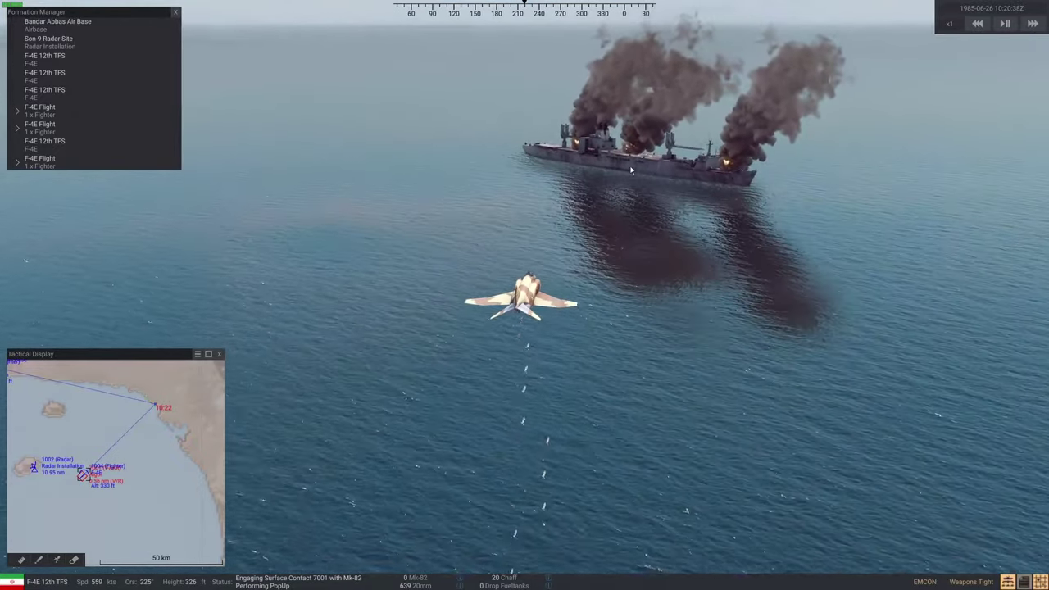
left_click(631, 169)
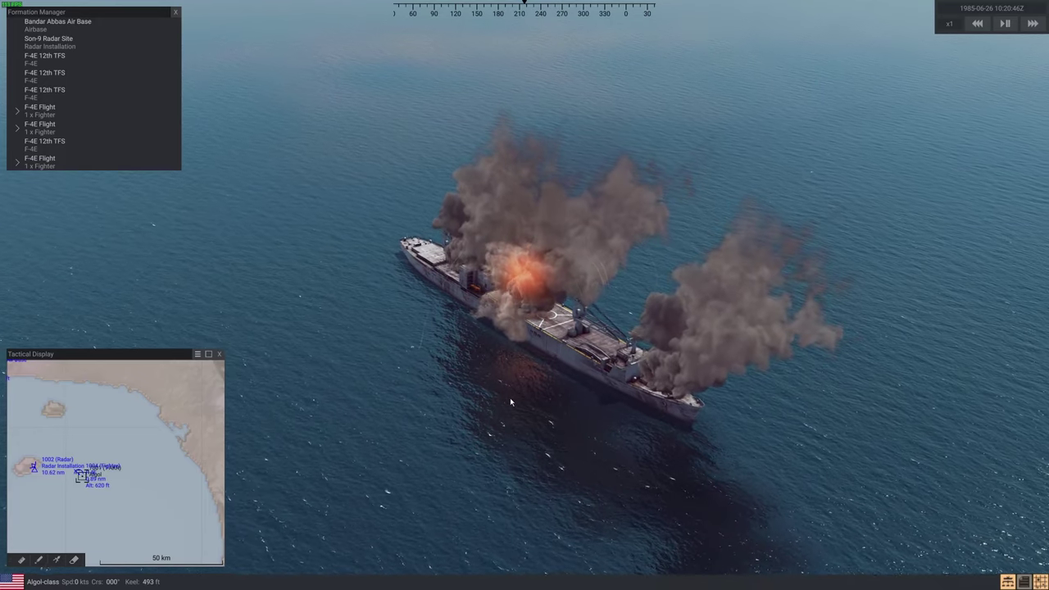
Step: Exit the running mission and return to the main menu
key("Escape")
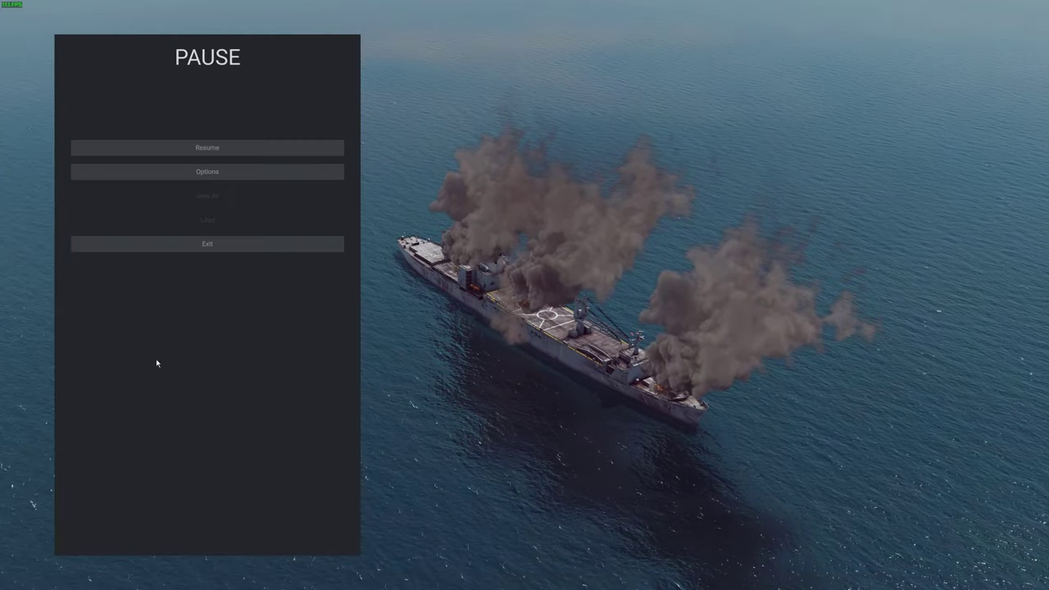
left_click(168, 249)
left_click(296, 547)
left_click(624, 374)
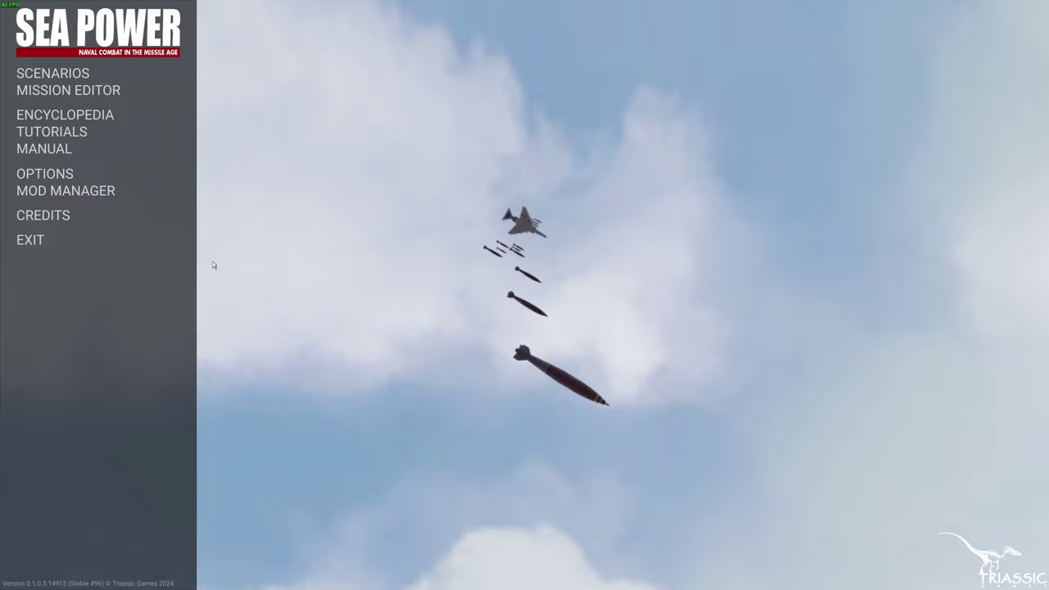